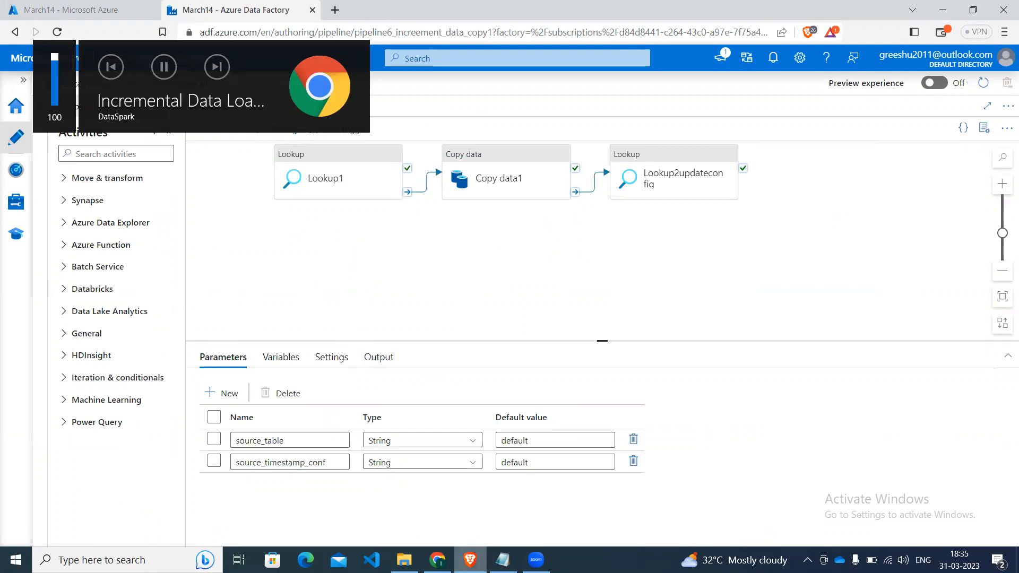
Switch to Notepad and review the create table config statement in the increment script.
click(502, 560)
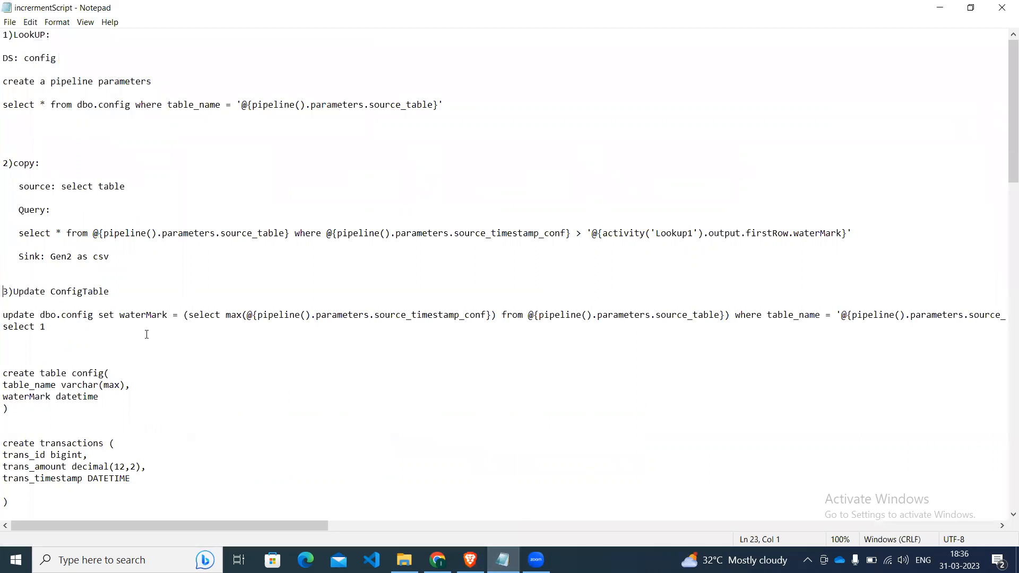
click(4, 373)
drag(4, 373, 36, 412)
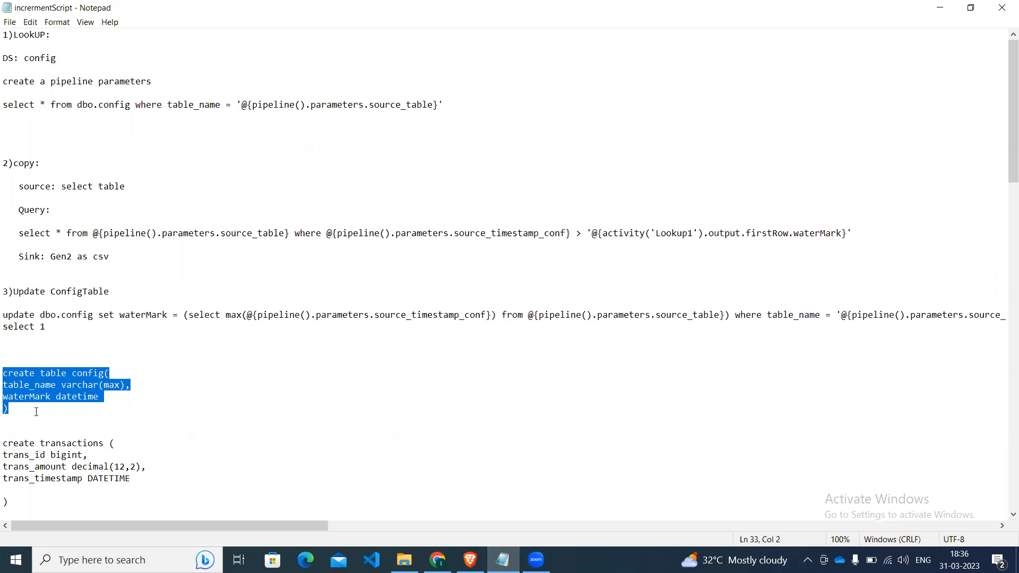
click(36, 412)
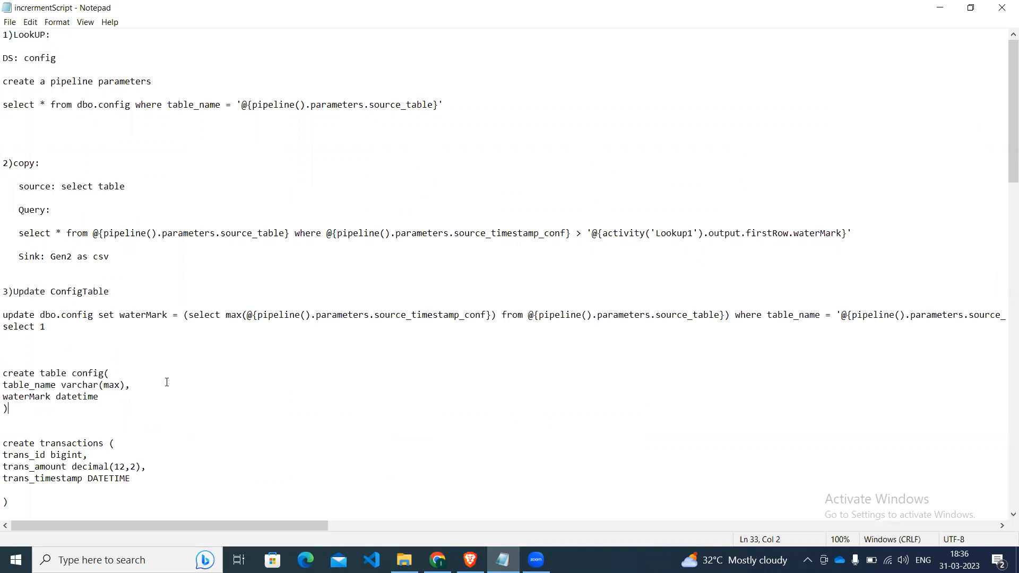
click(141, 392)
key(BackSpace)
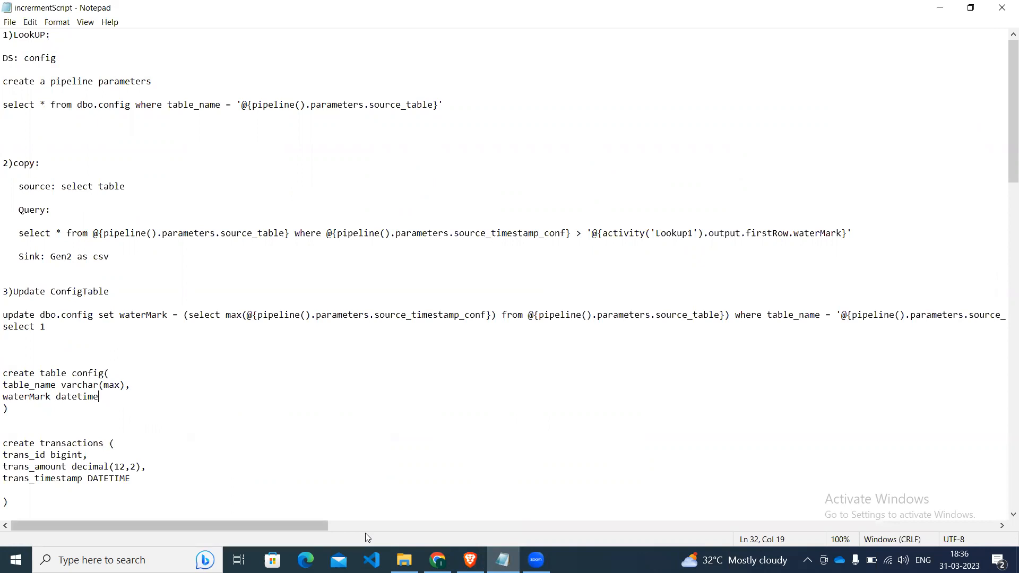
Review the transactions and products table definitions and their insert statements in the Notepad script.
click(470, 560)
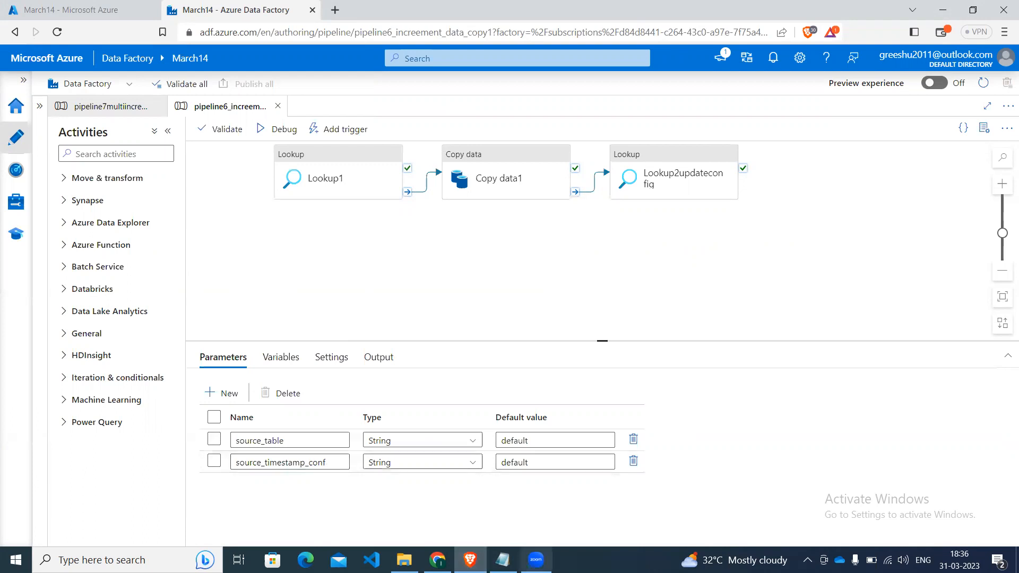
click(502, 560)
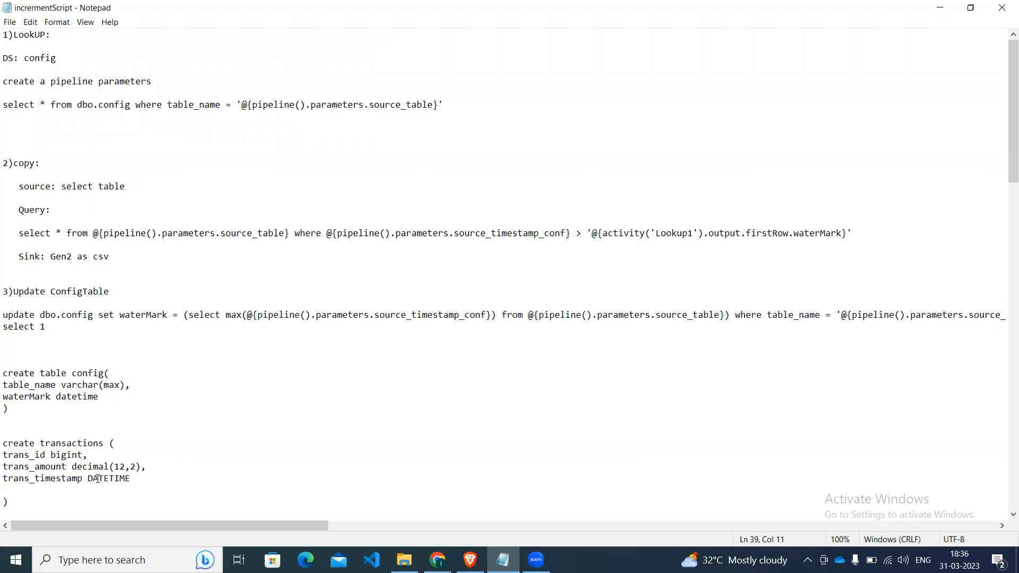
key(Down)
key(Down)
key(Down)
key(Down)
key(Down)
key(Down)
key(Down)
key(Down)
key(Down)
key(Down)
key(Down)
key(Down)
key(Down)
key(Down)
key(Down)
key(Down)
key(Down)
key(Down)
key(Down)
key(Down)
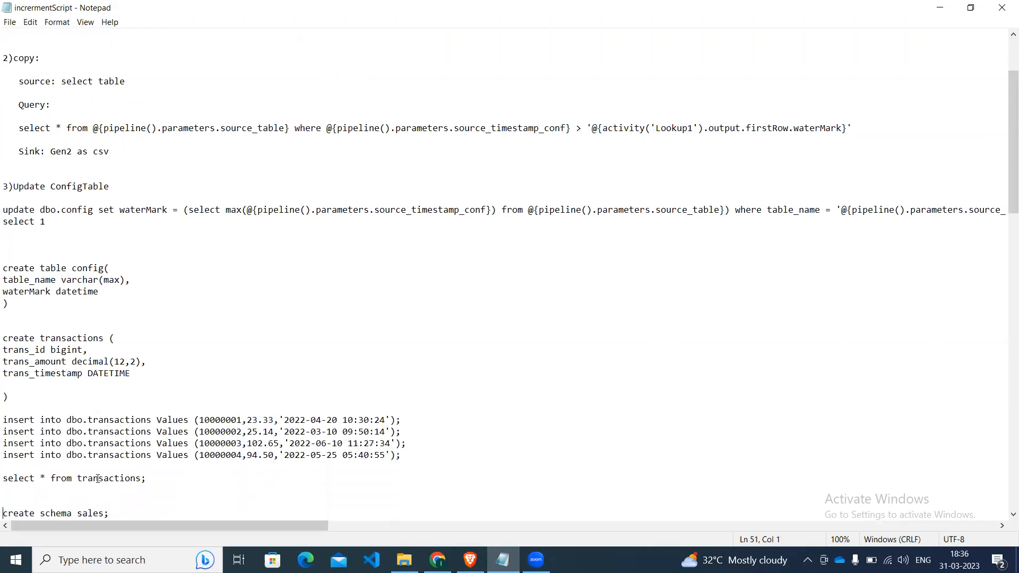
key(ctrl+v)
key(Up)
key(Up)
key(Up)
key(Up)
key(Up)
key(Up)
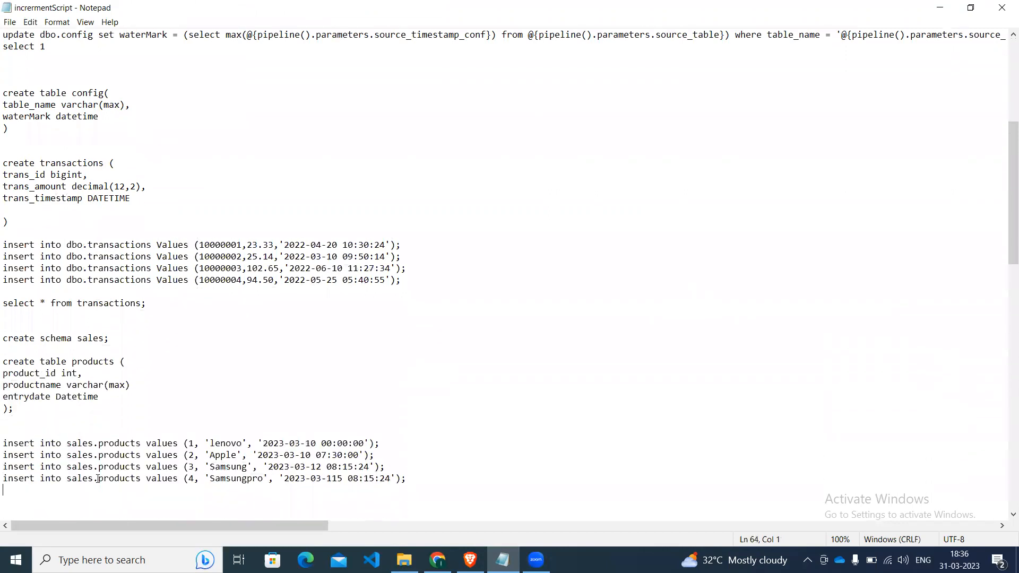
key(Up)
key(Up)
key(Right)
key(Right)
key(Right)
key(Right)
key(Right)
key(Right)
key(Right)
key(Left)
key(Left)
key(Right)
key(Left)
key(Right)
Add a src_timstamp_column varchar(max) column after waterMark in the create table config statement.
key(Up)
key(Up)
key(Up)
key(Up)
key(Up)
key(Up)
key(Up)
key(Up)
key(End)
key(Down)
key(BackSpace)
text(,)
key(Return)
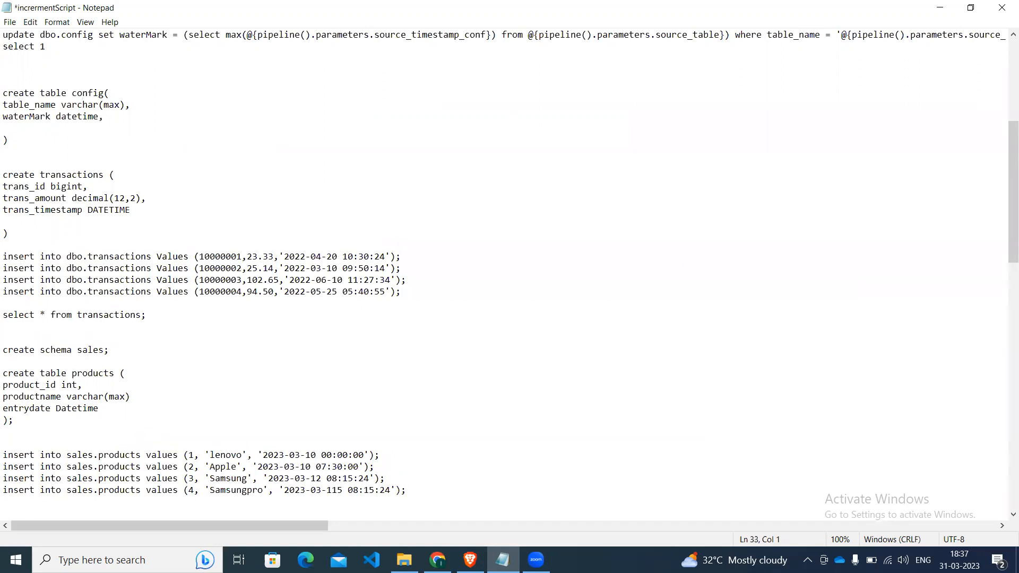
text(src_timstamp_column)
text(varchar())
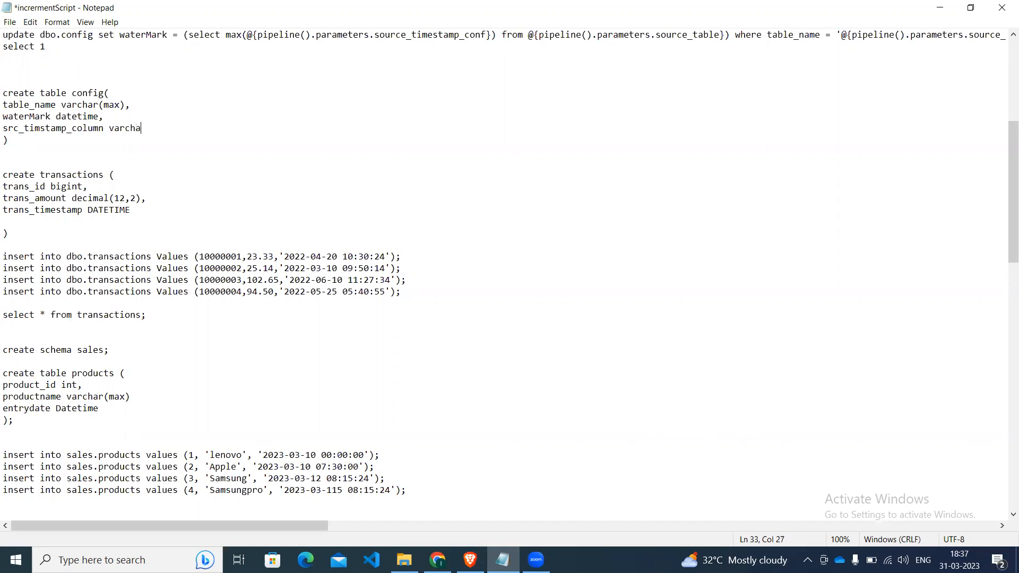
key(Left)
text(max)
key(Right)
Add a schema_name varchar(max) column directly after table_name in the create table config statement.
click(88, 209)
click(191, 129)
key(Up)
key(Up)
key(Right)
key(Right)
key(Return)
text(scheman)
key(BackSpace)
text(_name varchar())
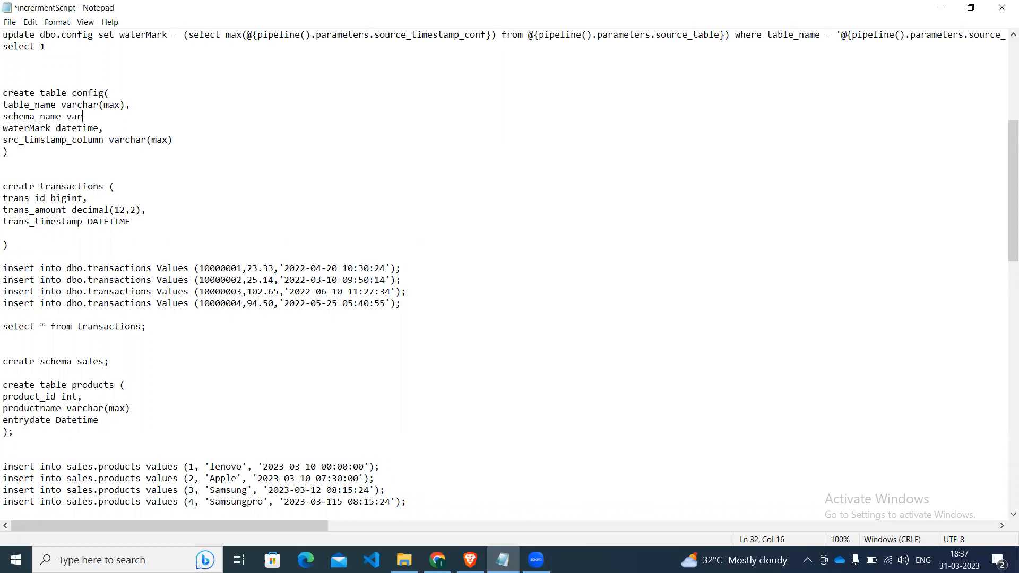
key(BackSpace)
text(max))
key(Left)
key(Left)
key(Left)
key(Left)
key(Left)
key(Left)
key(Left)
key(Left)
key(Left)
key(Left)
key(Left)
key(Left)
key(Left)
key(Left)
key(Left)
key(Left)
key(Left)
key(Down)
click(137, 116)
Compare the config table's columns with the transactions and products table definitions in the script.
key(Down)
key(Left)
key(Left)
key(Left)
key(Left)
key(Left)
key(Left)
key(Left)
key(Left)
key(Left)
key(Left)
key(Down)
key(Left)
key(Down)
key(Down)
key(Down)
key(Down)
key(Down)
key(Down)
key(Right)
key(Right)
key(Right)
key(Right)
key(Right)
key(Right)
key(Right)
key(Right)
key(Right)
key(Right)
key(Down)
key(Down)
key(Down)
key(Down)
key(Down)
key(Down)
key(Down)
key(Down)
key(Down)
key(Down)
key(Down)
key(Down)
key(Down)
key(Right)
key(Right)
key(Right)
key(Right)
key(Right)
key(Right)
key(Right)
key(Right)
key(Left)
click(184, 138)
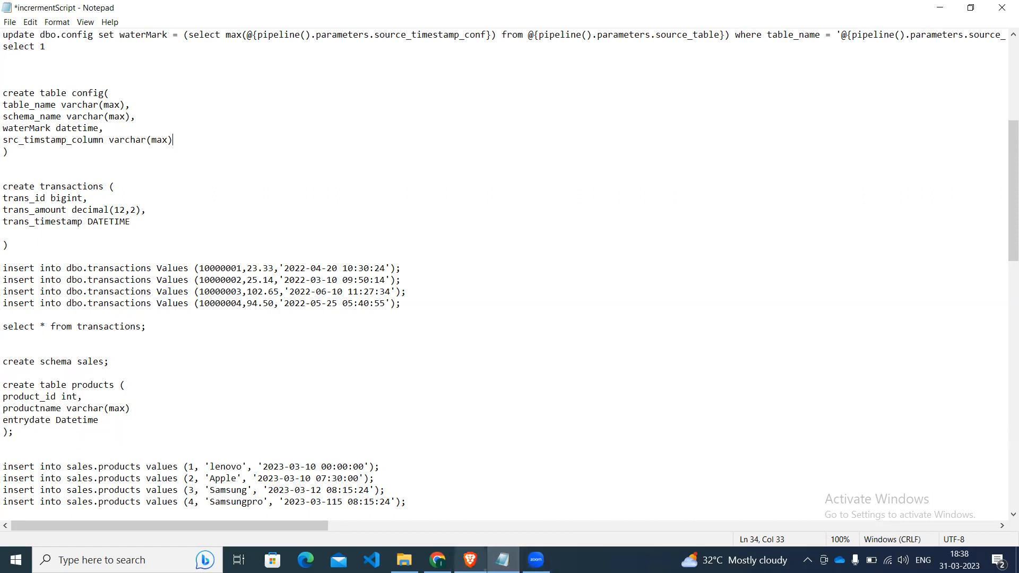
Switch to Azure Data Factory and view the Lookupforconfig activity and pipeline parameters of the pipeline7multiincrement pipeline.
click(470, 559)
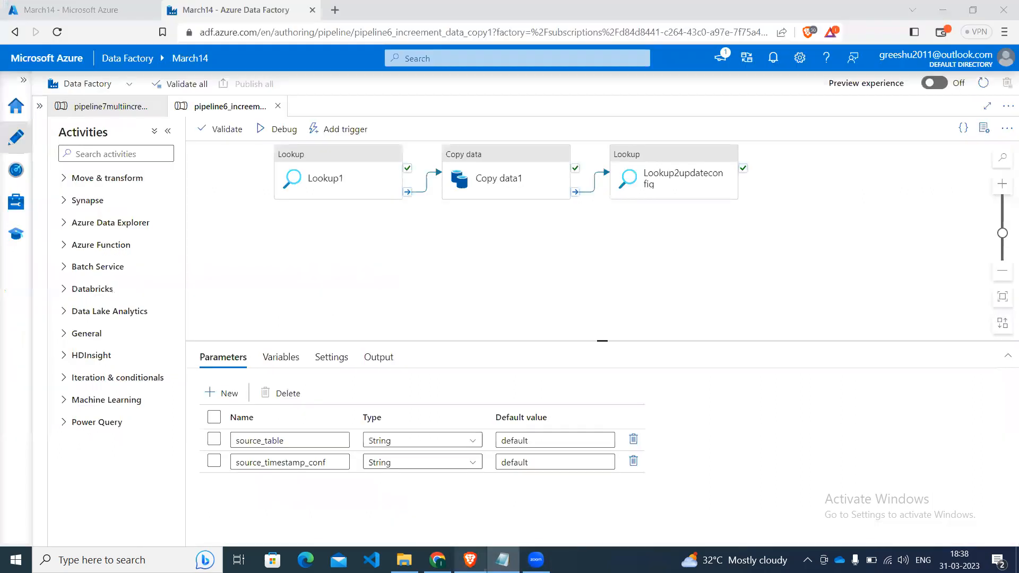
click(103, 109)
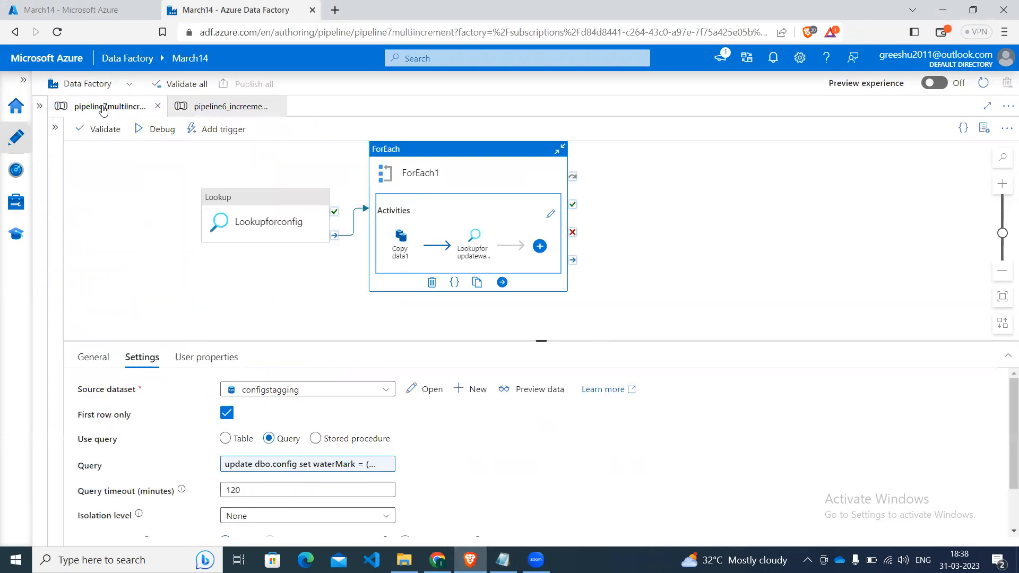
click(240, 220)
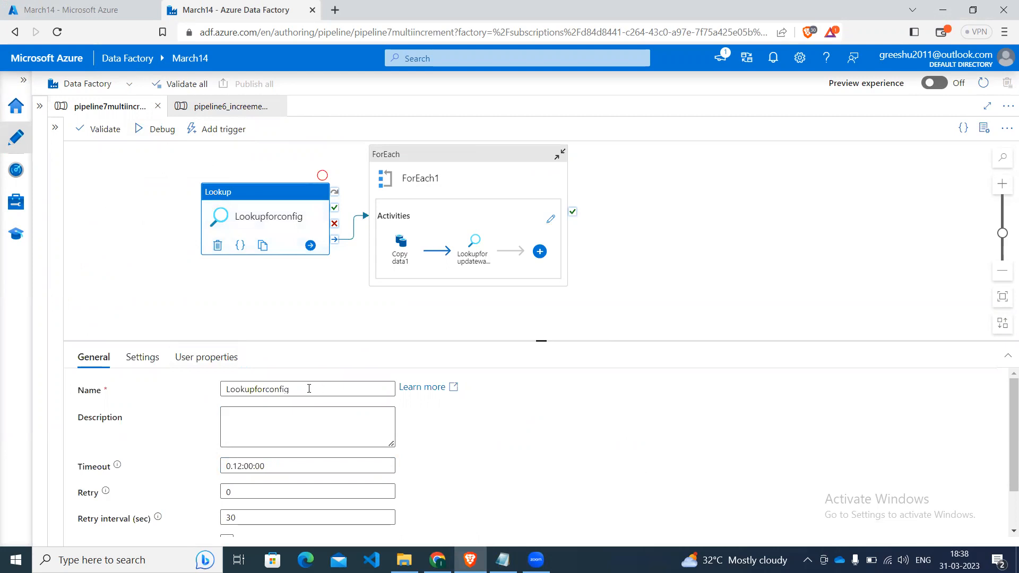
click(363, 326)
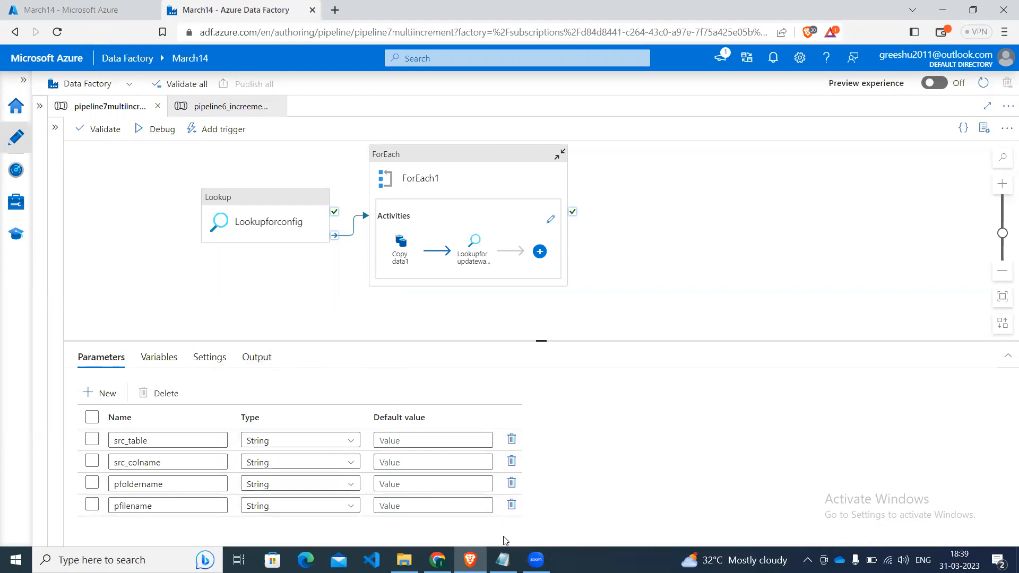
Switch to Notepad and examine the sample lookup output JSON with table_name and waterMark for each table.
key(alt+Tab)
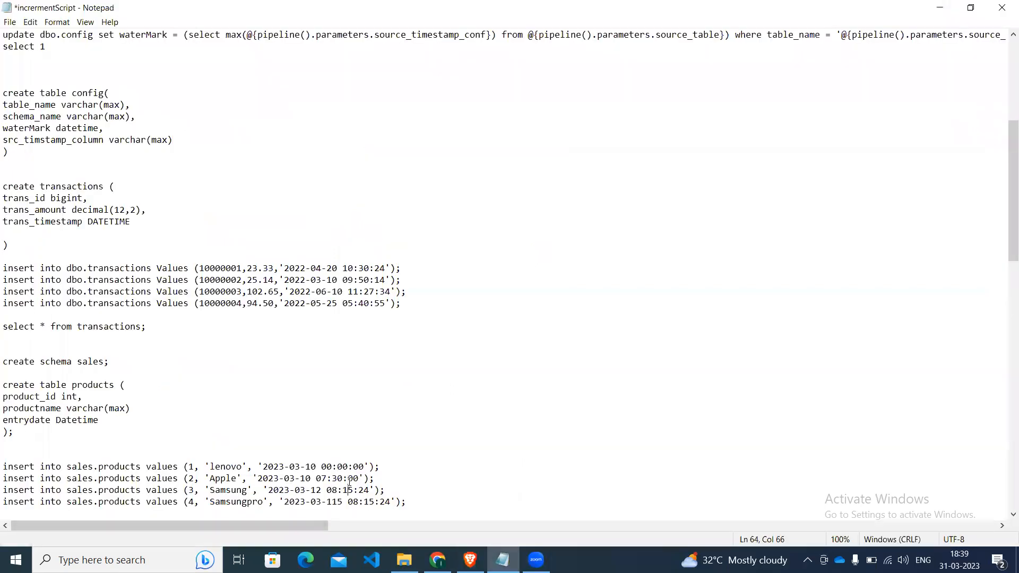
key(Down)
key(Down)
key(Down)
key(Down)
key(Down)
key(Down)
key(Down)
key(Down)
key(Down)
key(Down)
key(Down)
key(Down)
key(Down)
key(Down)
key(Down)
key(Down)
key(Down)
key(Down)
key(Down)
key(Down)
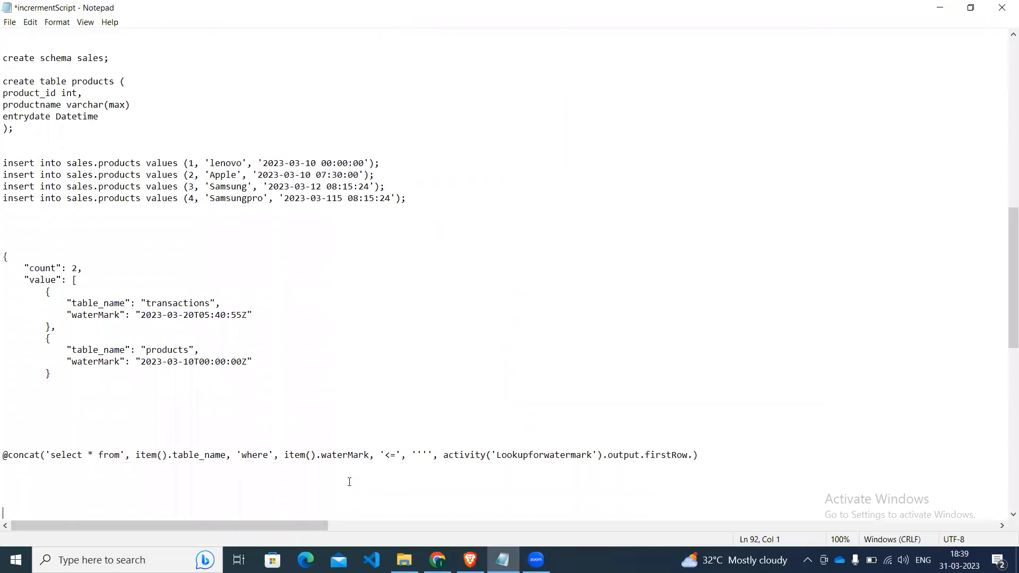
click(74, 356)
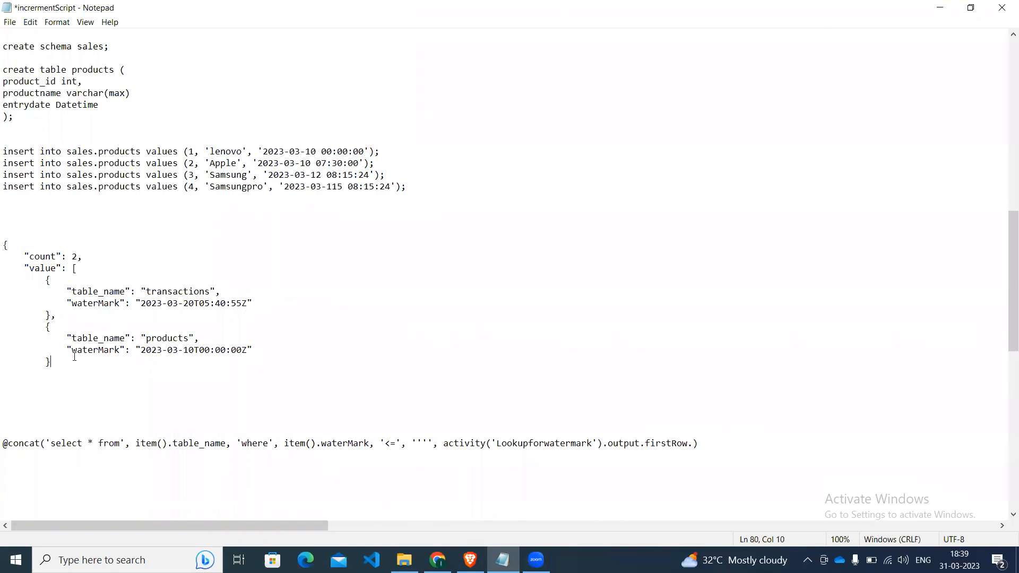
key(Up)
key(Up)
key(Up)
key(Up)
key(Up)
key(Down)
key(Down)
key(shift+Down)
key(shift+Down)
key(shift+Down)
key(shift+Down)
key(shift+Down)
key(shift+Down)
key(shift+Down)
key(shift+Down)
key(shift+Down)
key(shift+Down)
key(shift+Down)
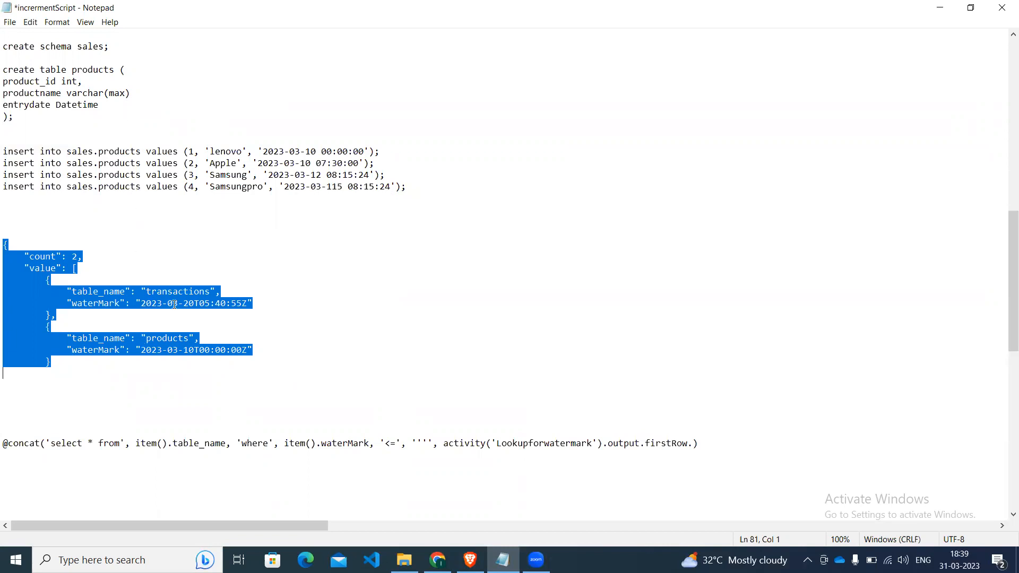
click(135, 301)
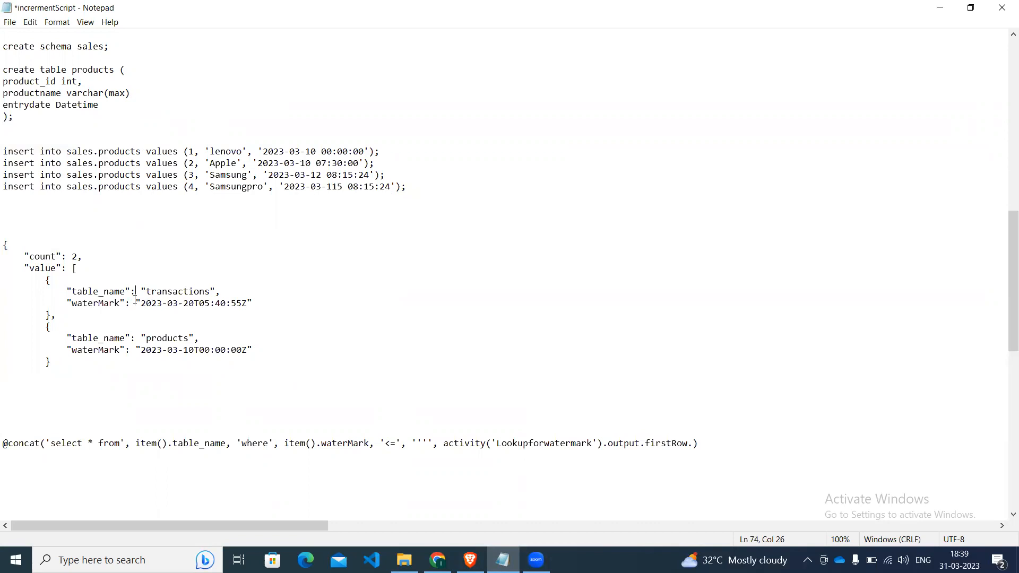
key(Right)
key(Right)
key(Right)
key(Right)
key(Right)
key(Right)
key(Right)
key(Right)
key(Right)
key(Right)
key(Right)
key(Right)
key(Right)
key(Right)
key(Right)
key(Right)
key(Right)
key(Right)
key(Left)
Examine the SQL statements and the lookup output containing source_inc_column near the end of the script.
key(Down)
key(Down)
key(Down)
key(Down)
key(Down)
key(Down)
key(Down)
key(Down)
key(Down)
key(Down)
key(Down)
key(Down)
key(Down)
key(Down)
key(Down)
key(Down)
key(Down)
key(Down)
key(Down)
key(Down)
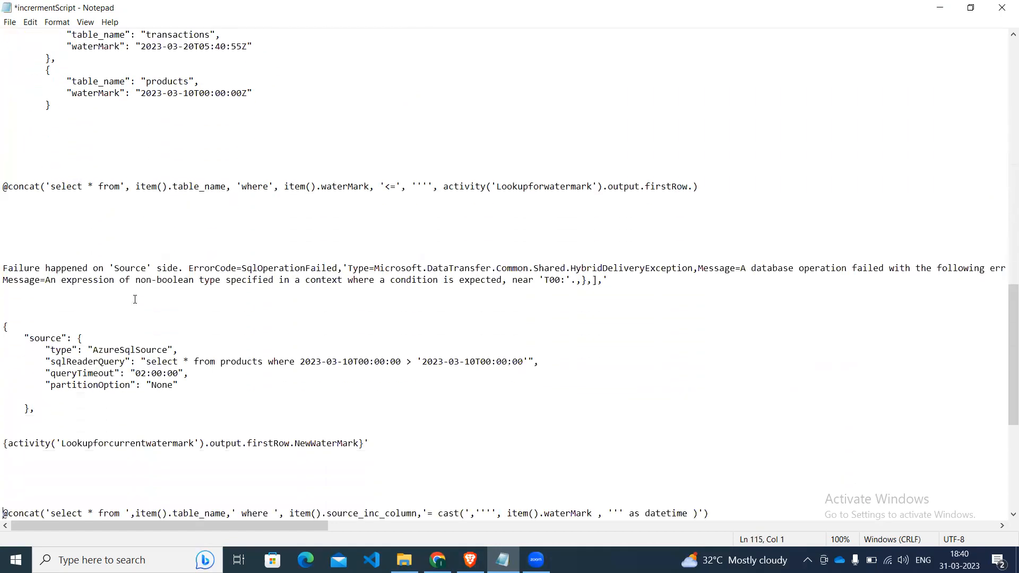
key(Down)
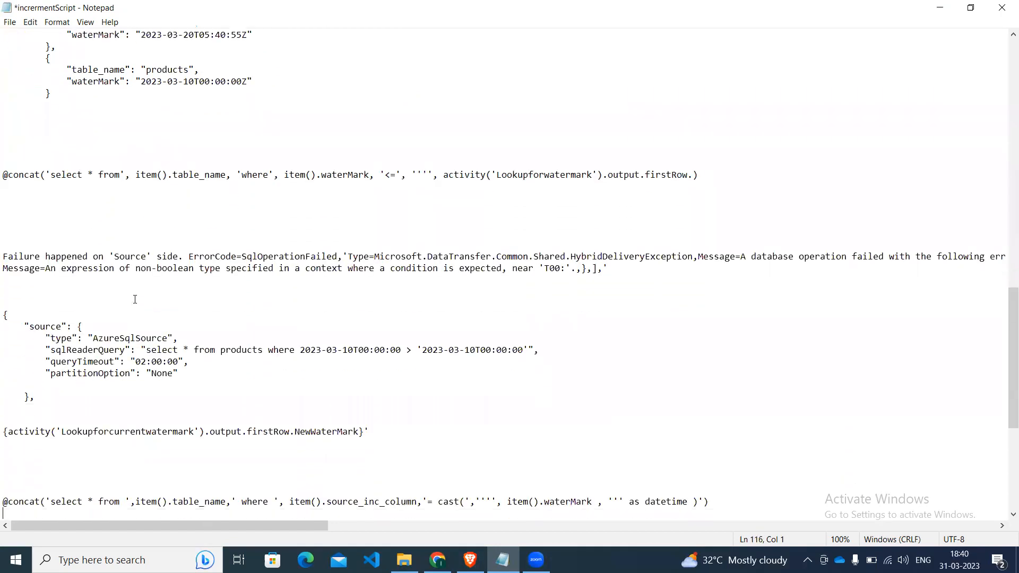
key(Down)
key(Down)
key(Down)
key(Down)
key(Down)
key(Down)
key(Down)
key(Down)
key(Down)
key(Down)
key(Down)
key(Down)
key(Down)
key(Down)
key(Down)
key(Down)
key(Down)
key(Down)
key(Down)
key(Down)
key(Down)
key(Down)
key(Down)
key(Down)
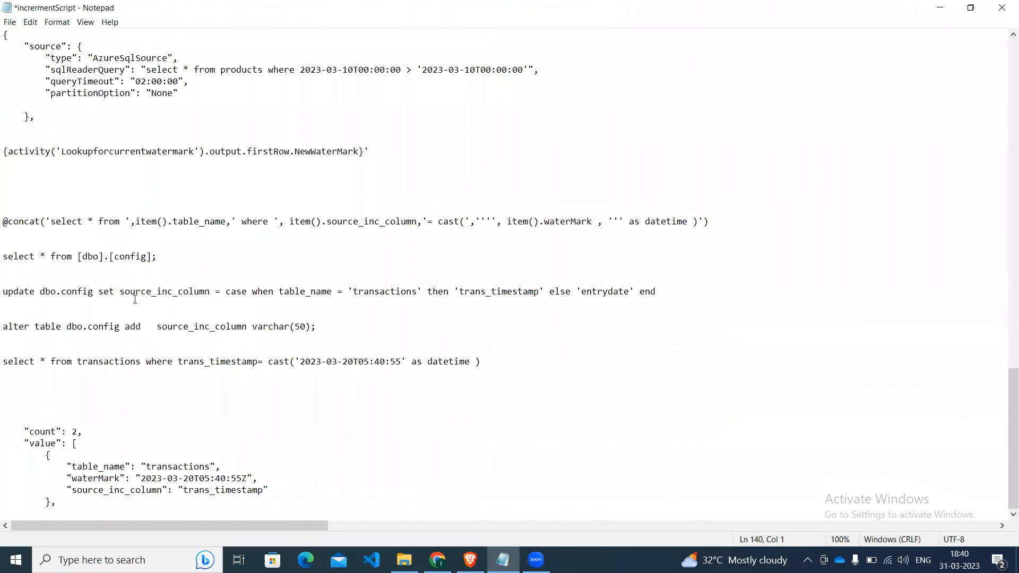
click(206, 479)
click(153, 490)
key(Home)
key(Down)
key(Down)
key(Up)
key(Up)
key(Left)
key(Right)
key(Left)
key(Up)
key(Up)
key(Up)
key(Up)
key(Left)
key(Left)
key(Left)
key(Left)
key(Left)
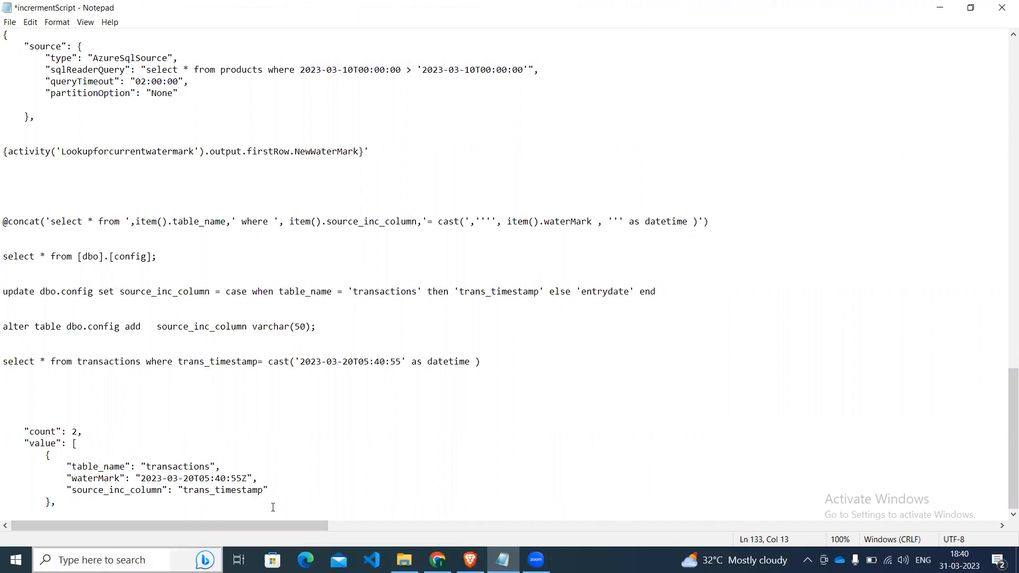
Switch to Azure Data Factory and view the general settings of the ForEach1 and Lookupforconfig activities.
click(470, 560)
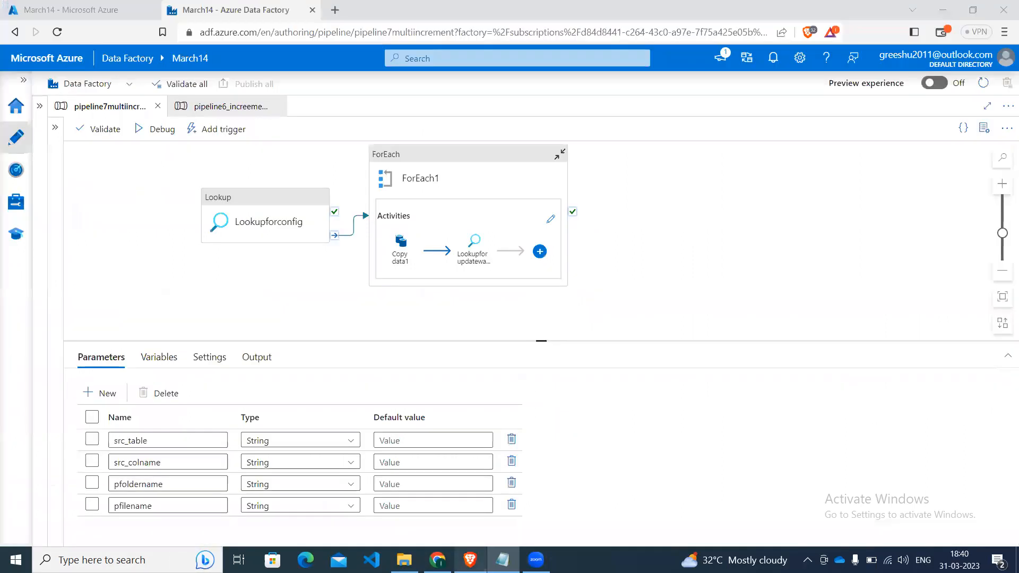
click(411, 190)
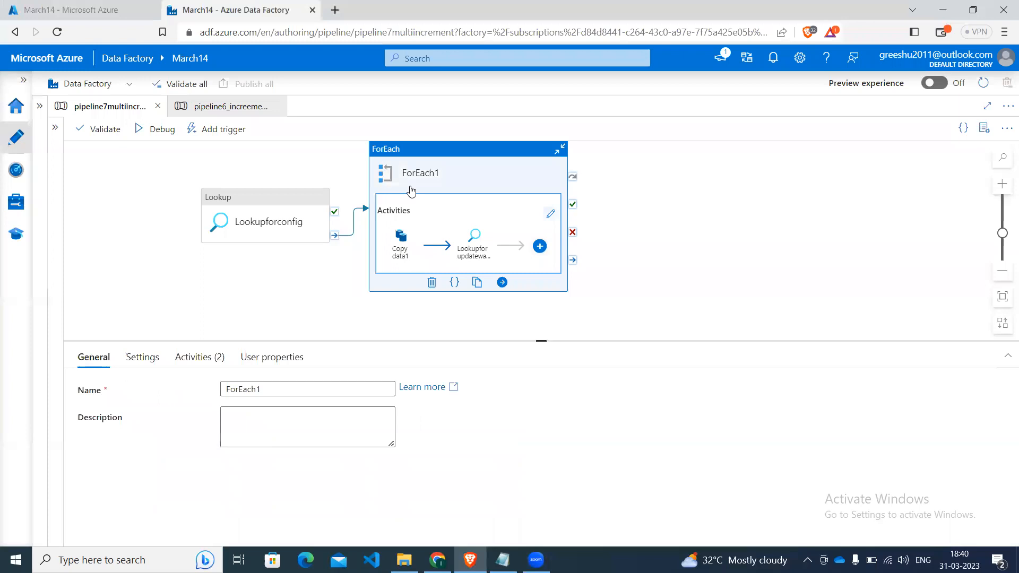
click(266, 209)
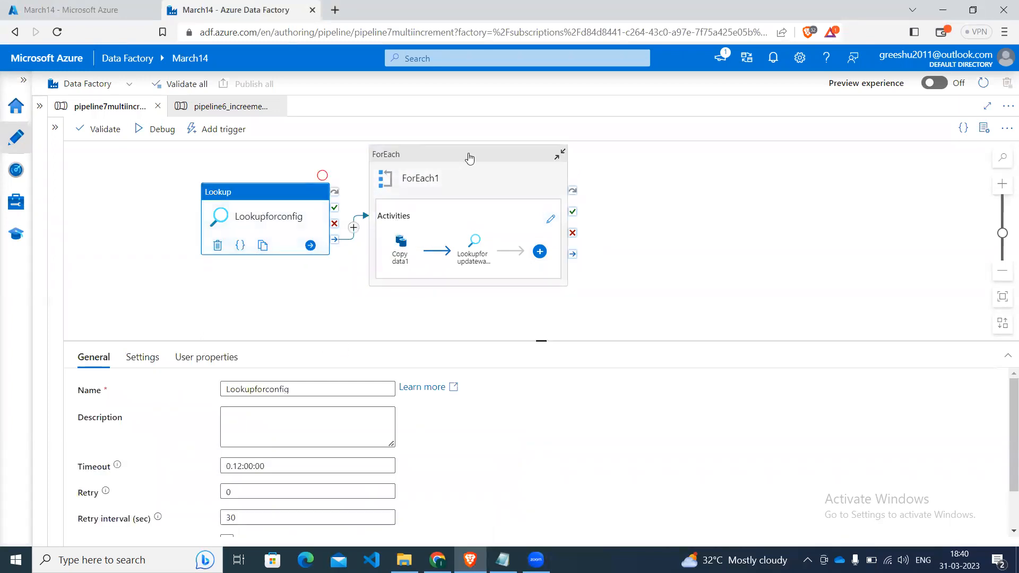
click(457, 178)
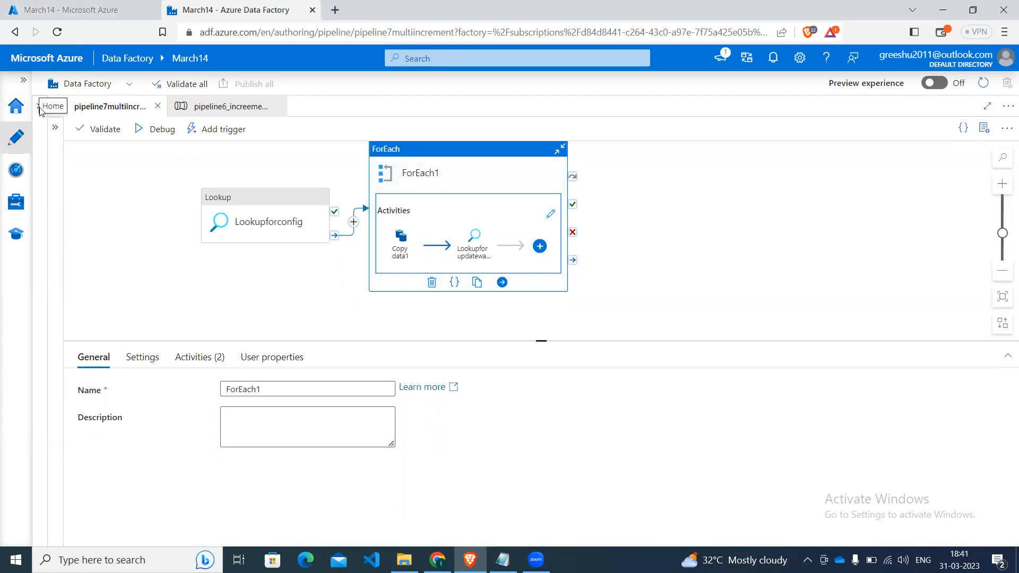
Switch to Notepad and highlight the alter table statement that adds source_inc_column varchar(50) to dbo.config.
click(105, 7)
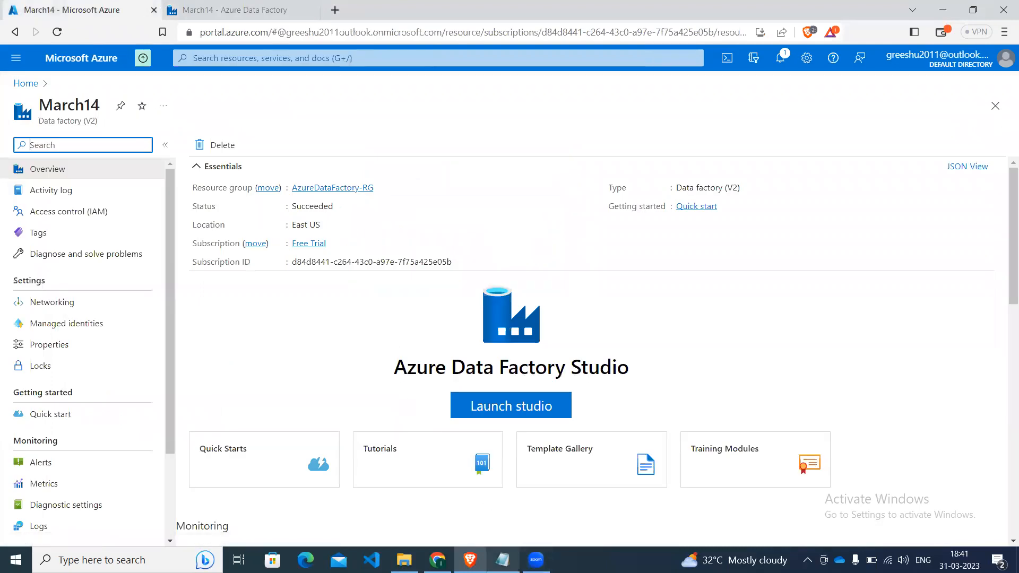
key(alt+Tab)
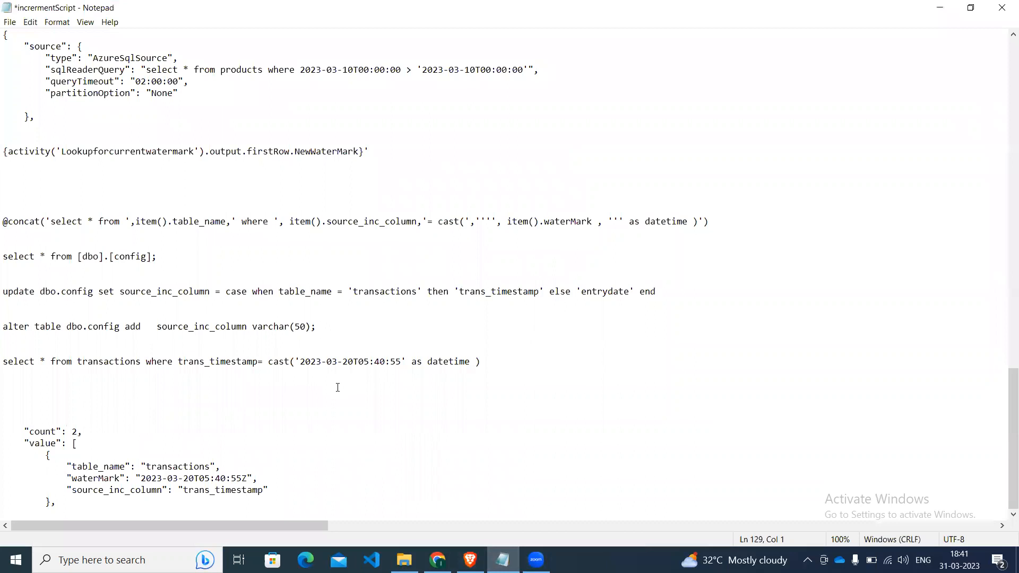
key(Up)
key(Up)
key(Up)
click(184, 270)
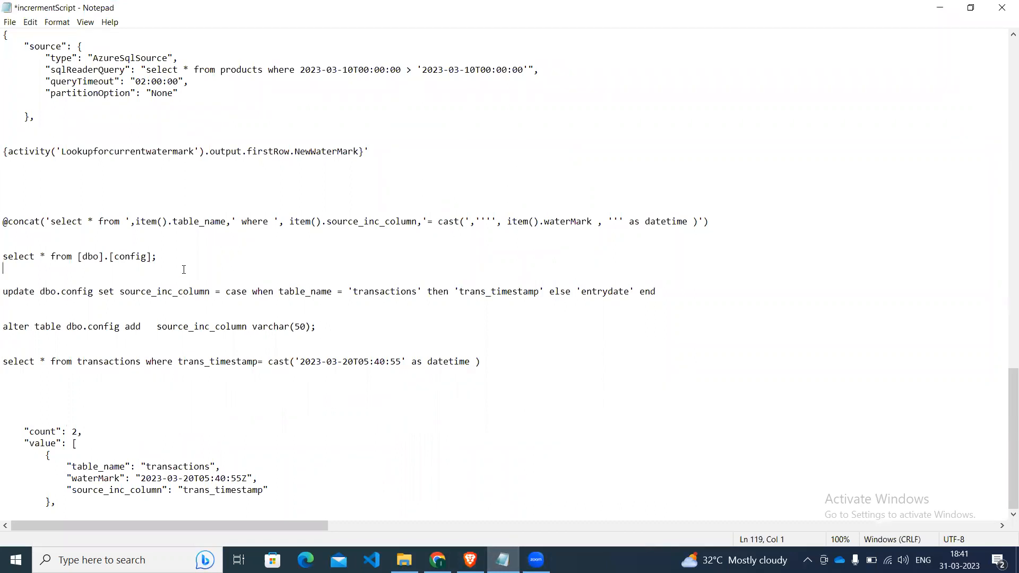
click(4, 326)
key(shift+Right)
key(shift+Right)
key(shift+Right)
key(shift+Right)
key(shift+Right)
key(shift+Right)
key(shift+Right)
key(shift+Right)
key(shift+Right)
key(shift+Right)
key(shift+Right)
key(shift+Right)
key(shift+Right)
key(shift+Right)
key(shift+Right)
key(shift+Right)
key(shift+Right)
key(shift+Right)
key(shift+Right)
key(shift+Right)
key(shift+Right)
key(shift+Right)
key(shift+Right)
key(shift+Right)
key(shift+Right)
key(shift+Right)
key(shift+Right)
key(shift+Right)
key(shift+Right)
key(shift+Right)
key(shift+Right)
key(shift+Right)
key(shift+Right)
key(shift+Right)
key(shift+Right)
key(shift+Right)
key(shift+Right)
key(shift+Right)
key(shift+Right)
key(shift+Right)
key(ctrl+c)
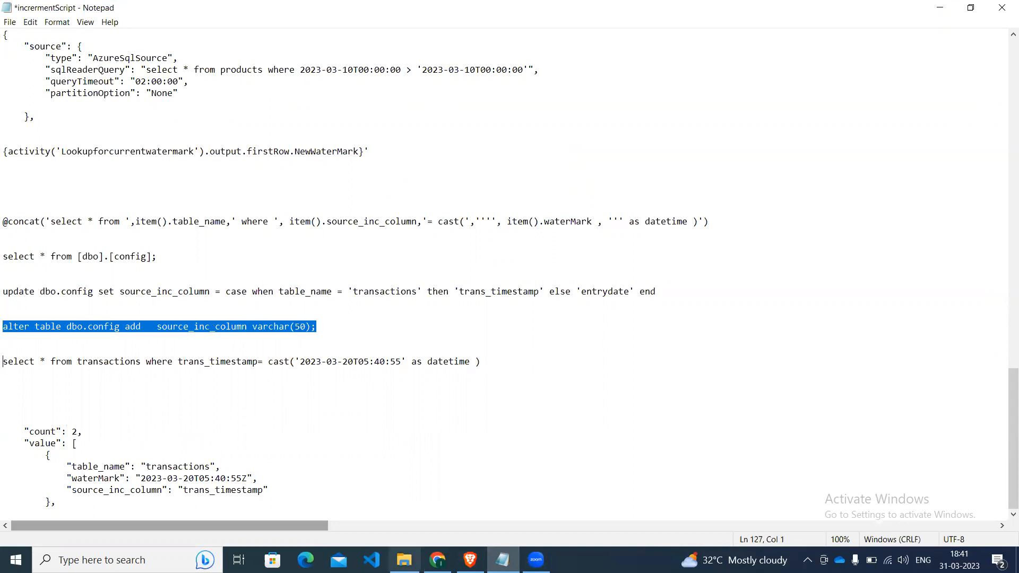
Switch to the March14 data factory overview page in the Azure portal in the Brave browser.
click(437, 559)
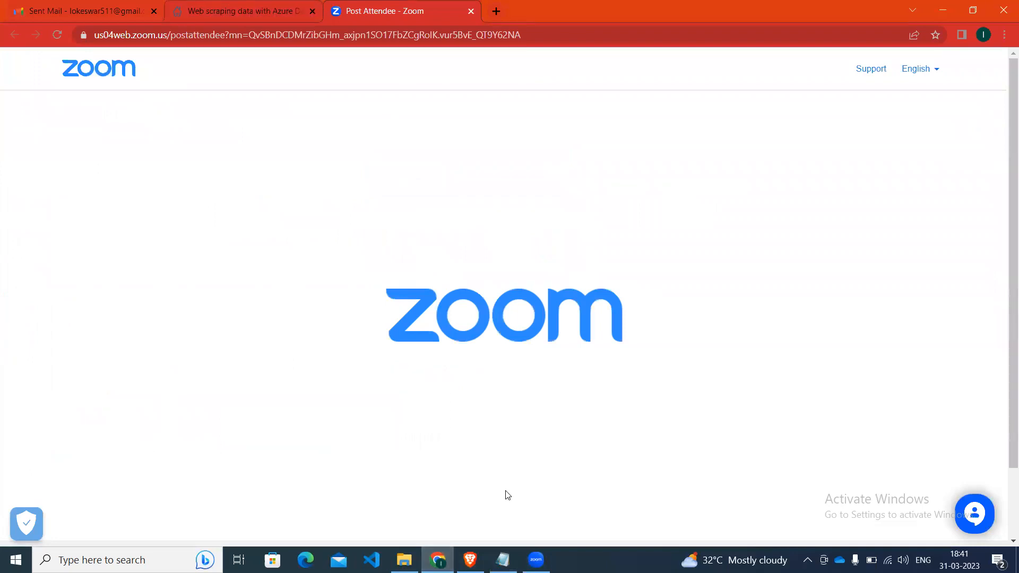
click(469, 560)
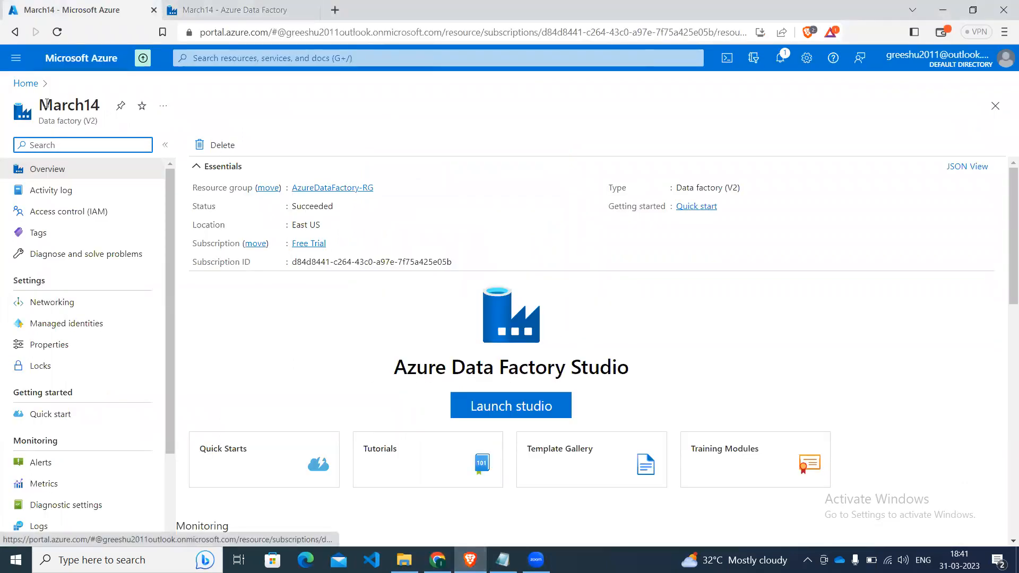
click(223, 8)
click(75, 6)
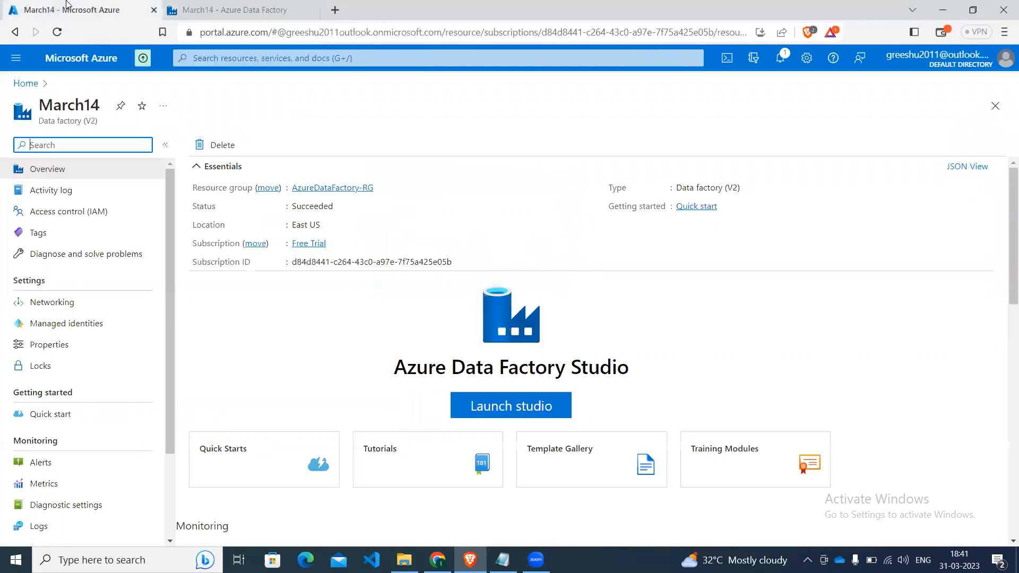
Open the query editor of the stagging SQL database from the Azure portal home page.
click(21, 84)
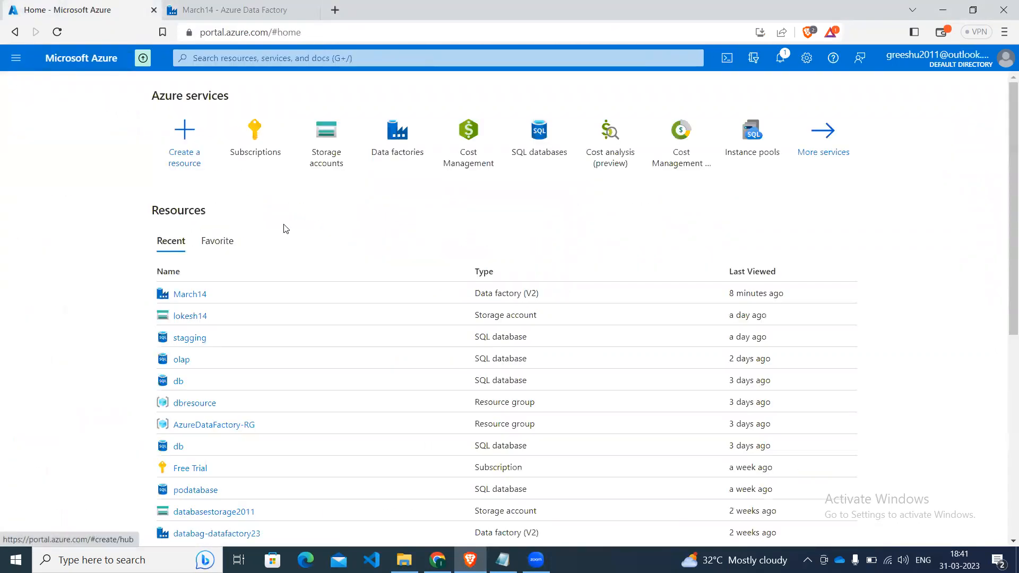
click(182, 346)
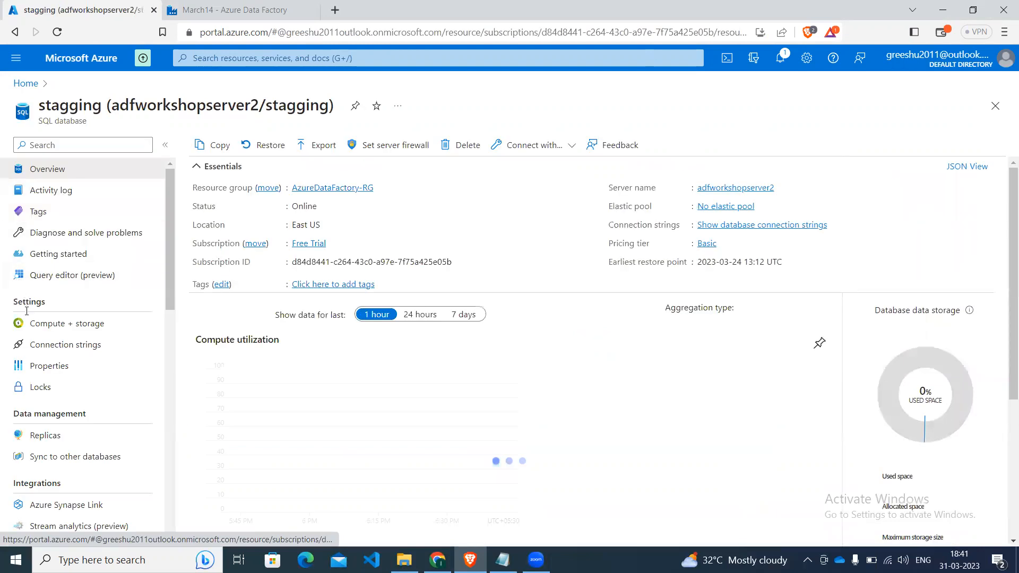
click(48, 275)
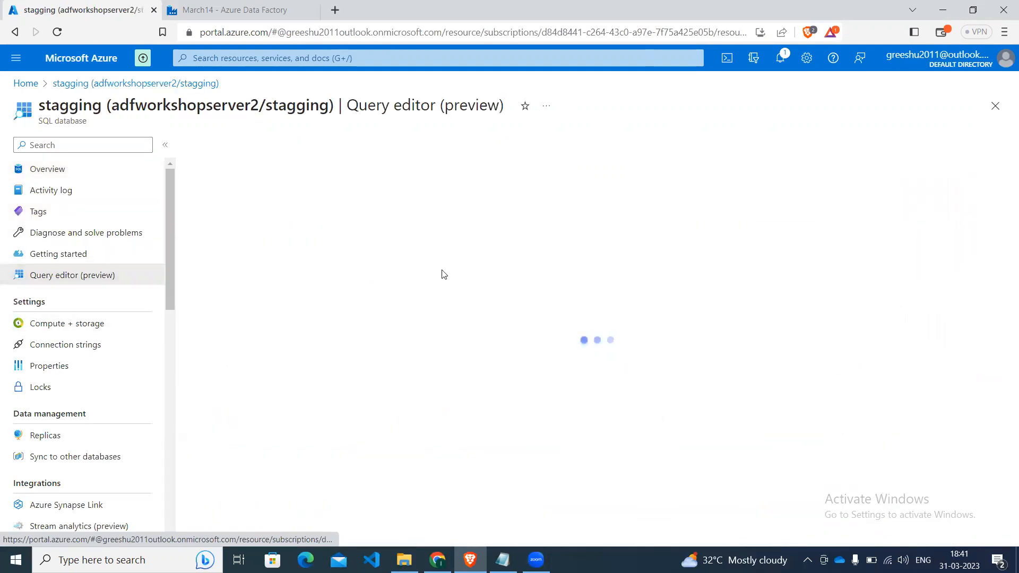
Enter the account password and log in to the query editor with SQL server authentication.
click(428, 413)
text(**********)
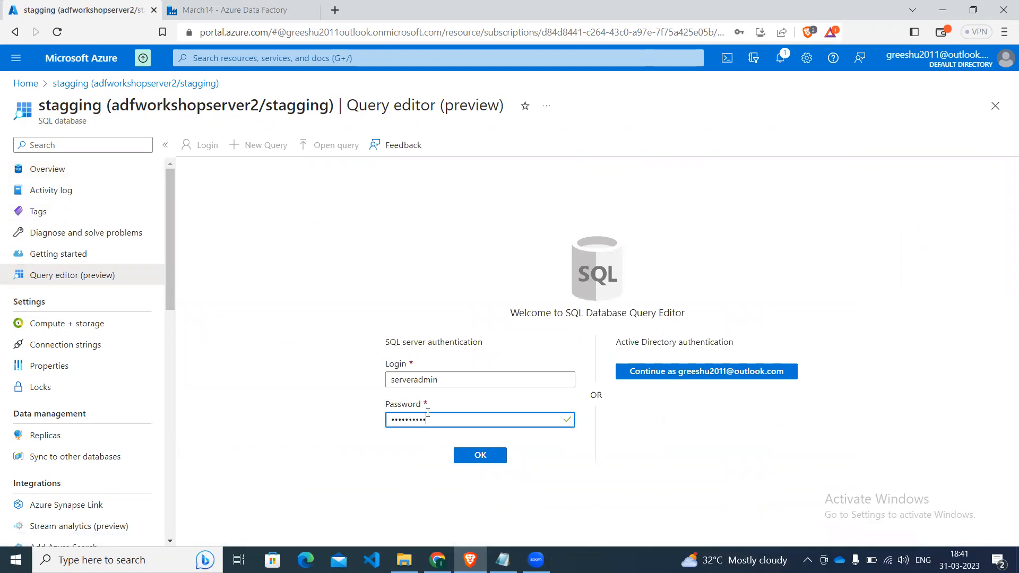
click(463, 446)
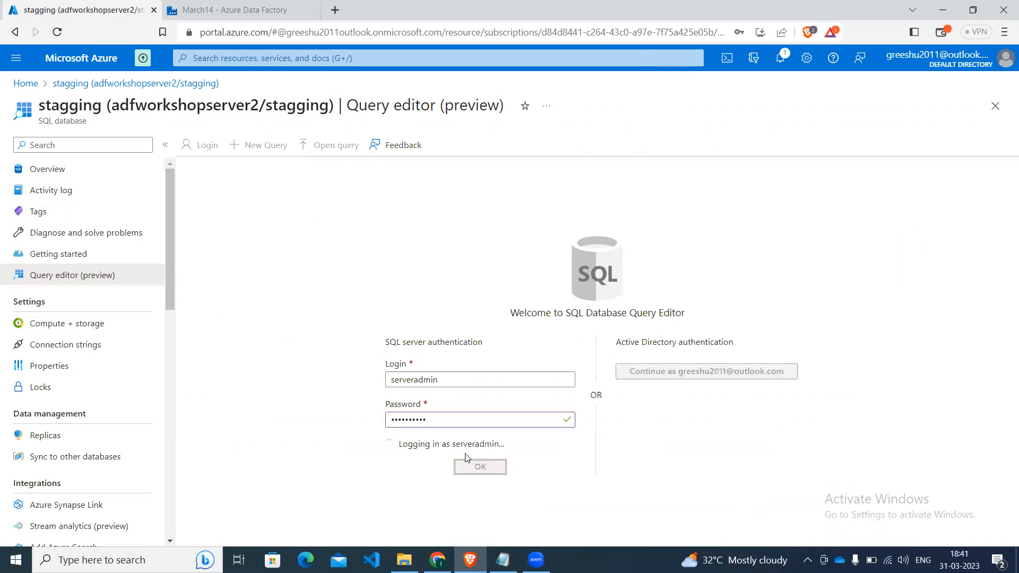
Write the query "select * from [dbo].[config];" and run it.
click(473, 242)
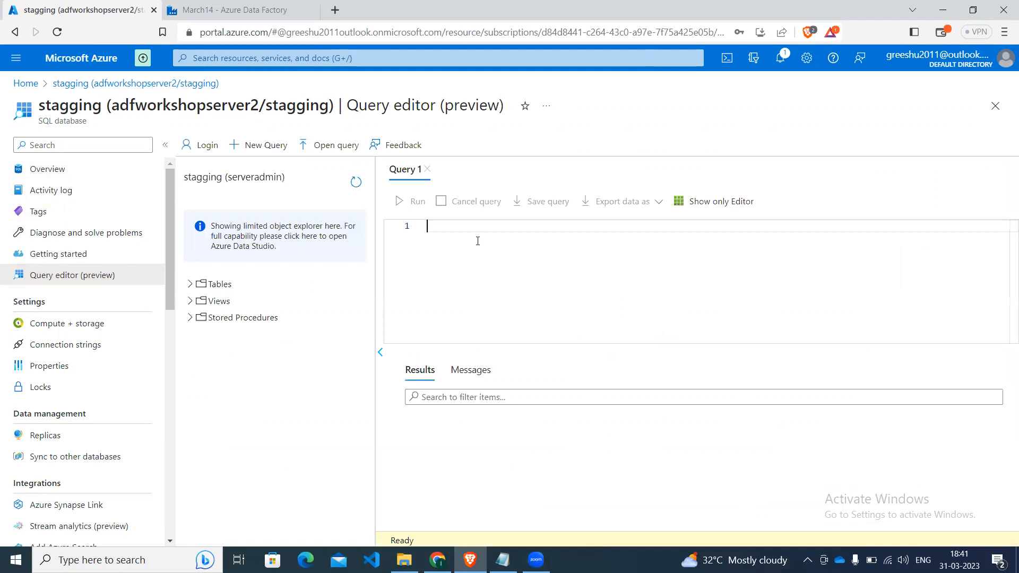
text(select * from)
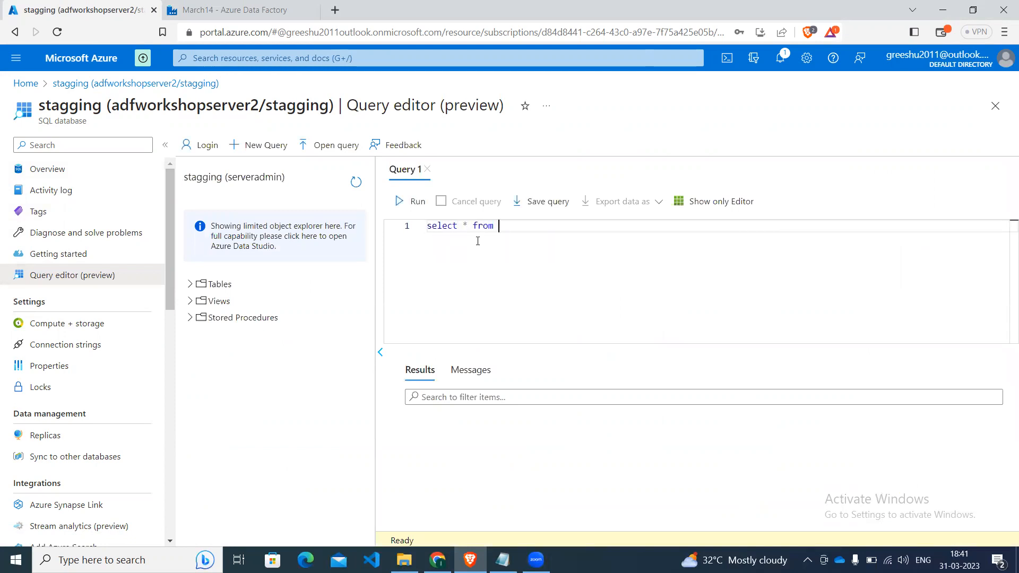
text( [db)
key(Return)
text(;)
key(shift+Left)
key(shift+Left)
key(shift+Left)
key(shift+Left)
key(shift+Left)
key(shift+Left)
key(shift+Left)
key(shift+Left)
key(shift+Left)
key(shift+Left)
key(shift+Left)
key(shift+Left)
key(shift+Left)
key(shift+Left)
key(shift+Left)
key(shift+Left)
key(shift+Left)
key(shift+Left)
key(shift+Left)
key(shift+Left)
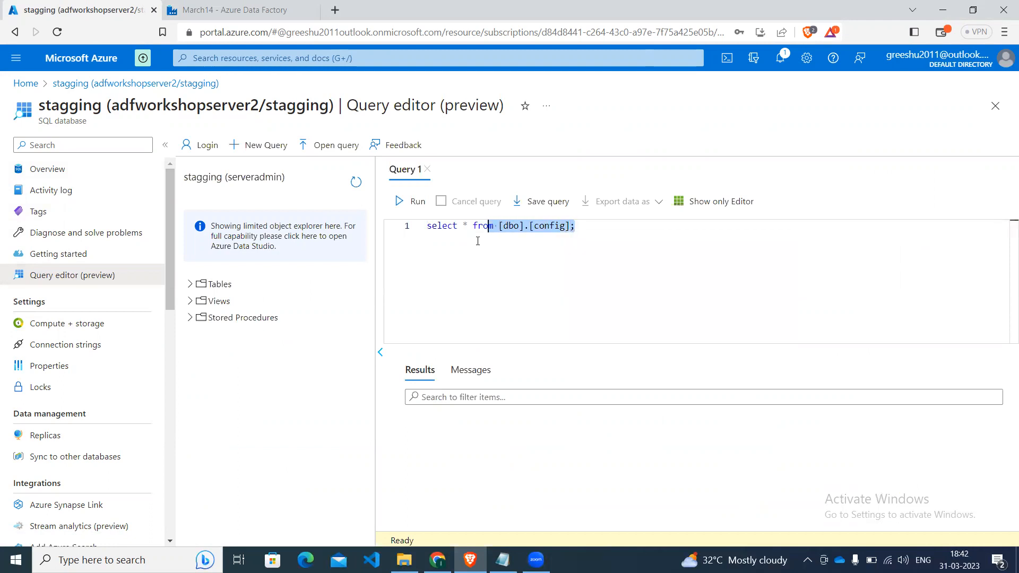
key(shift+Left)
key(shift+Left)
key(shift+Left)
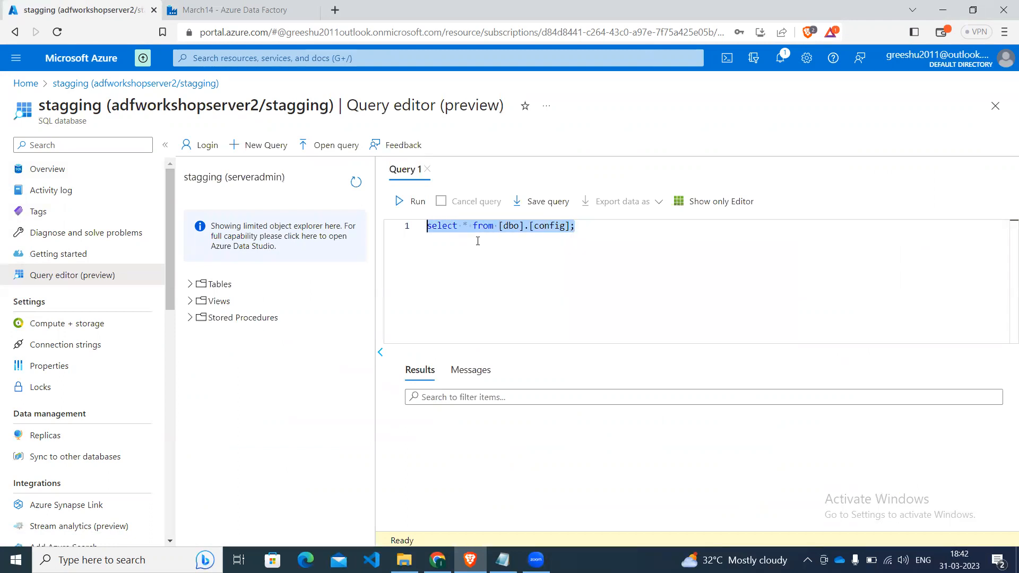
click(409, 202)
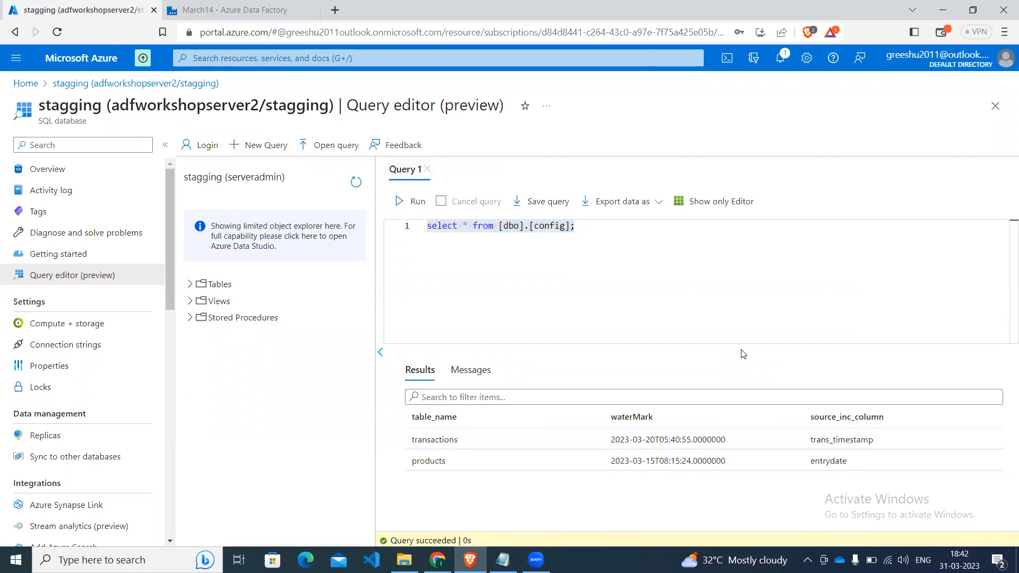
Add the statement "alter table dbo.config add source_inc_column varchar(50);" as a comment below the select query, followed by blank lines.
click(658, 244)
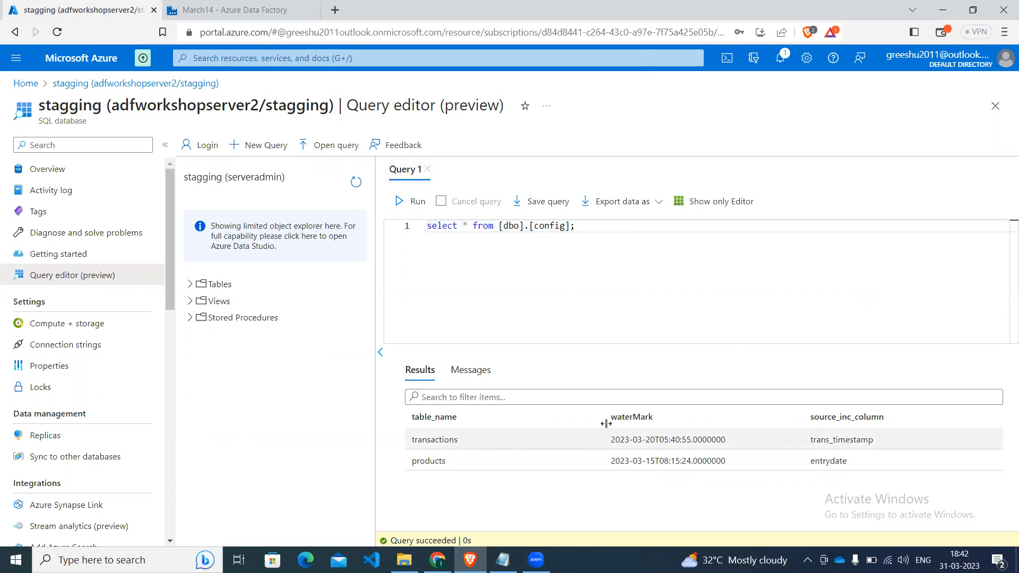
key(Return)
key(Return)
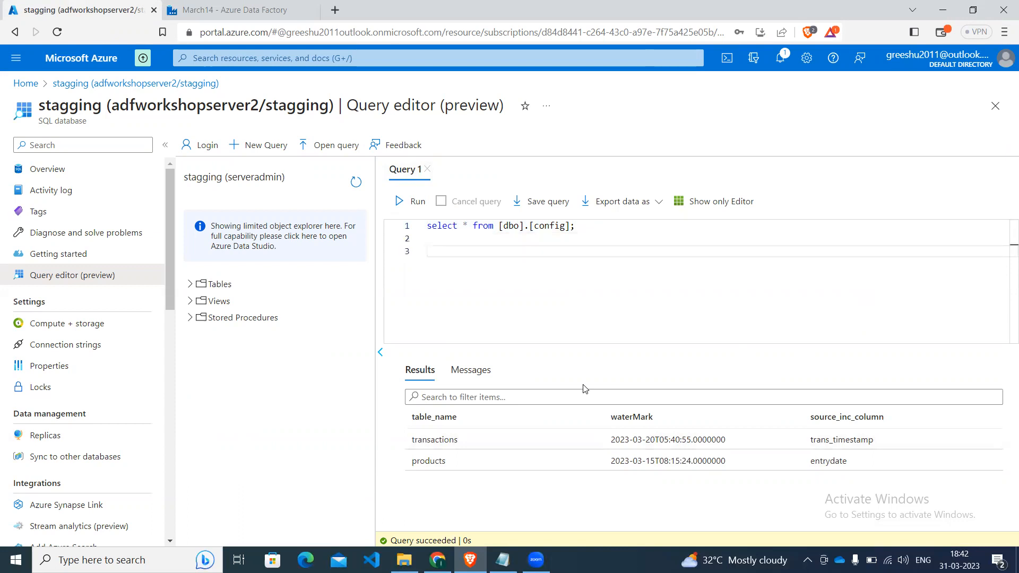
text(--)
key(ctrl+v)
key(Return)
key(Return)
key(Return)
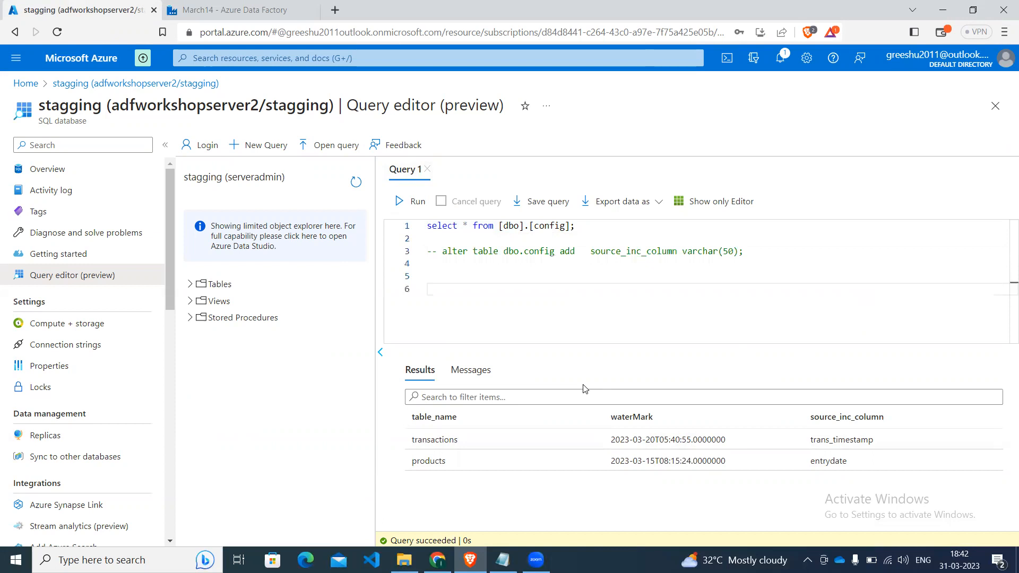
Review the column name and data type in the commented alter table statement, and insert another blank line beneath it.
click(557, 253)
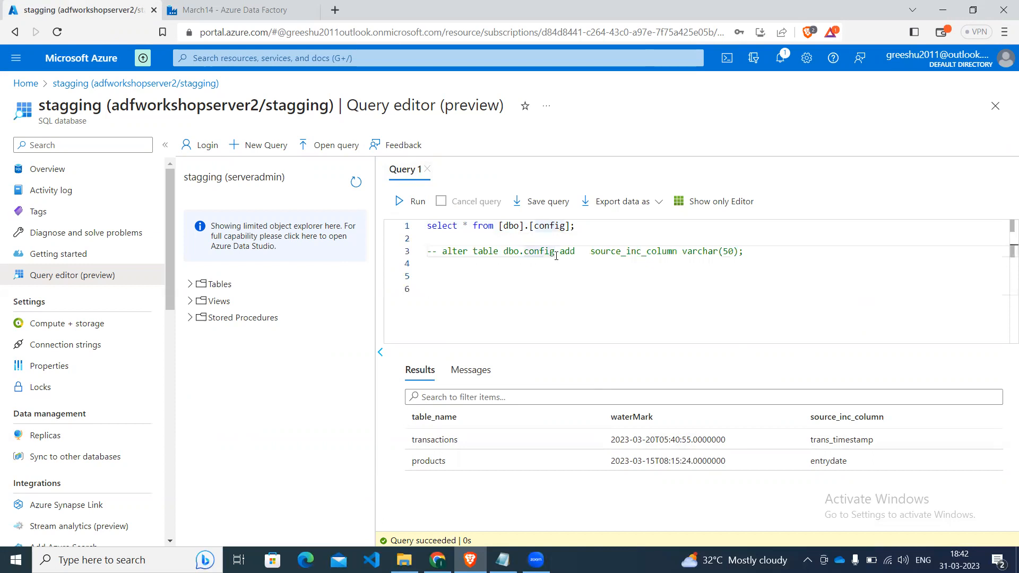
key(Right)
key(Right)
key(Right)
key(Right)
key(Right)
key(Right)
key(Right)
key(Right)
key(Right)
key(Right)
key(Right)
key(Right)
key(Right)
key(Right)
key(Right)
key(Right)
key(Right)
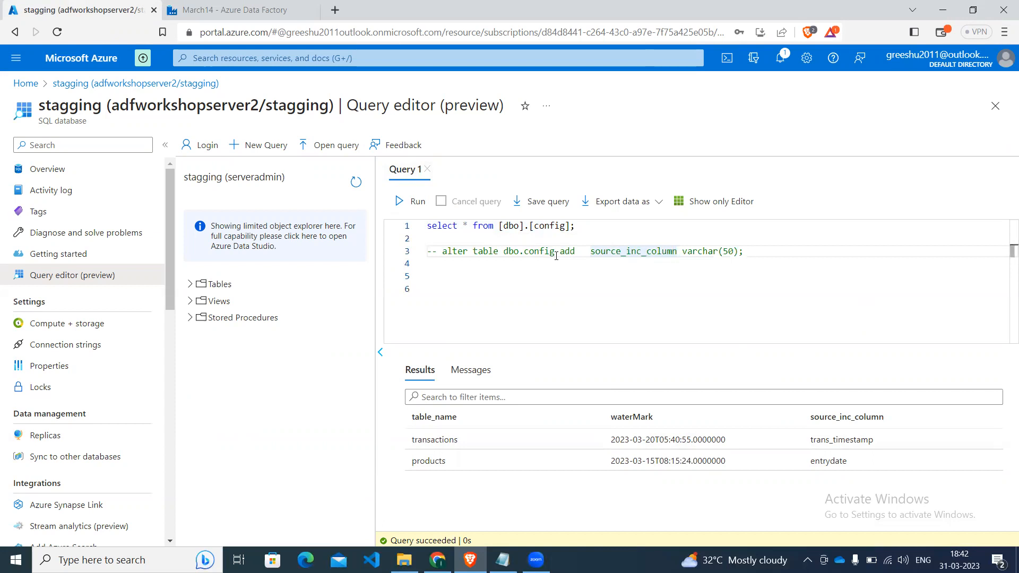
key(Right)
key(Right)
key(Right)
key(Right)
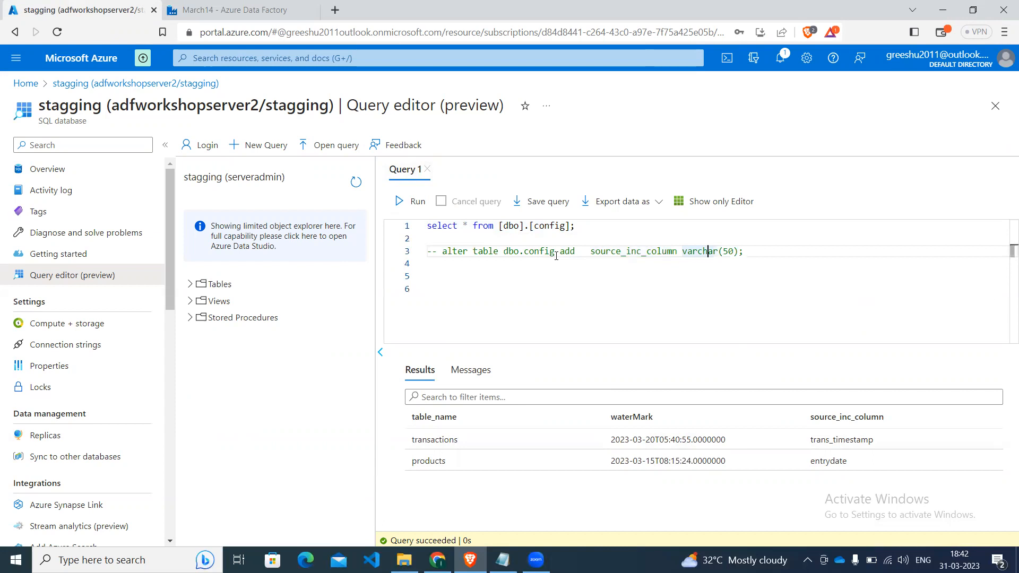
key(Down)
key(Return)
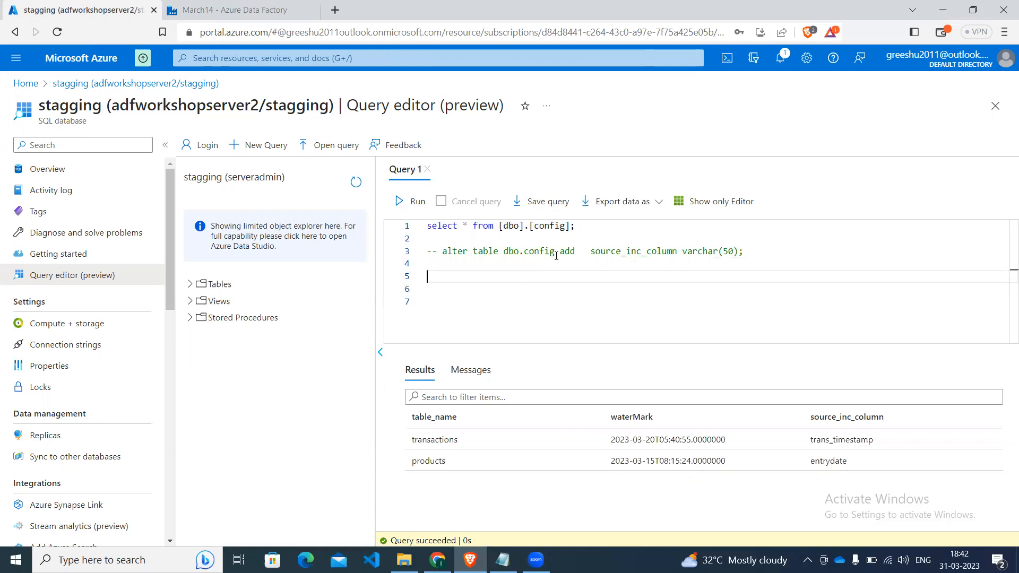
text(ins)
key(BackSpace)
key(BackSpace)
key(BackSpace)
key(BackSpace)
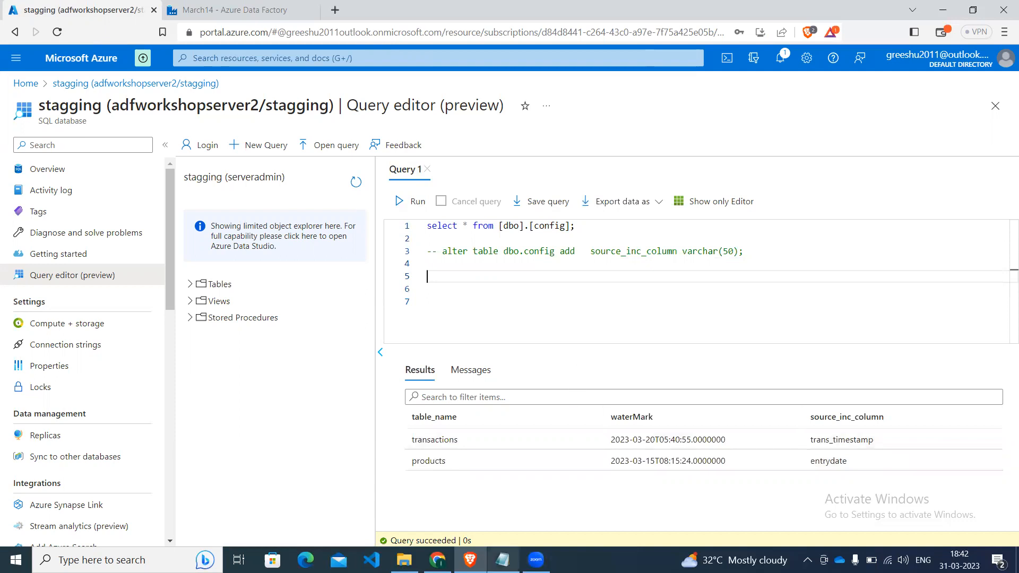
Switch to Notepad and select the whole update dbo.config statement that sets source_inc_column by table_name, for copying.
click(503, 560)
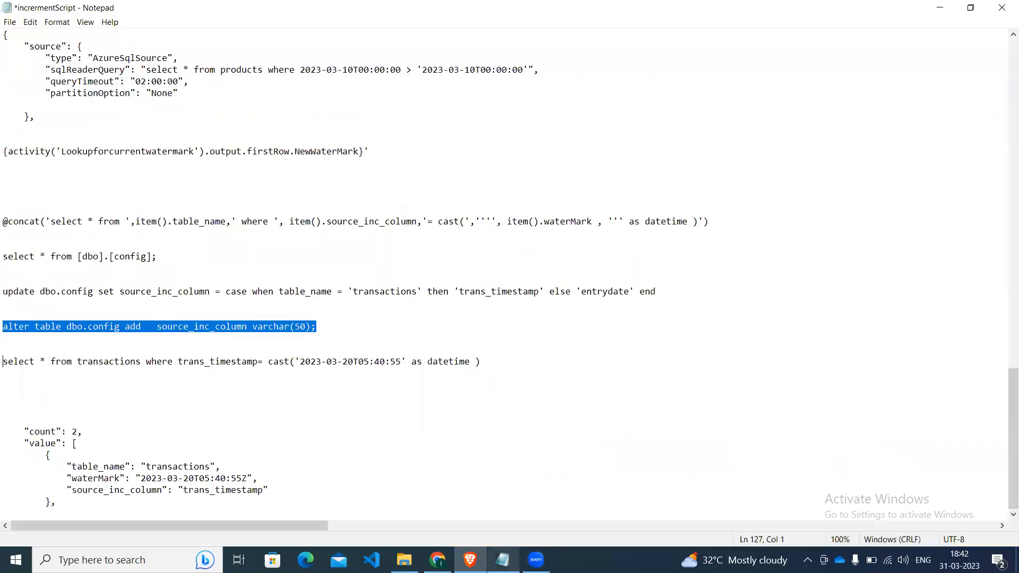
click(350, 328)
key(Up)
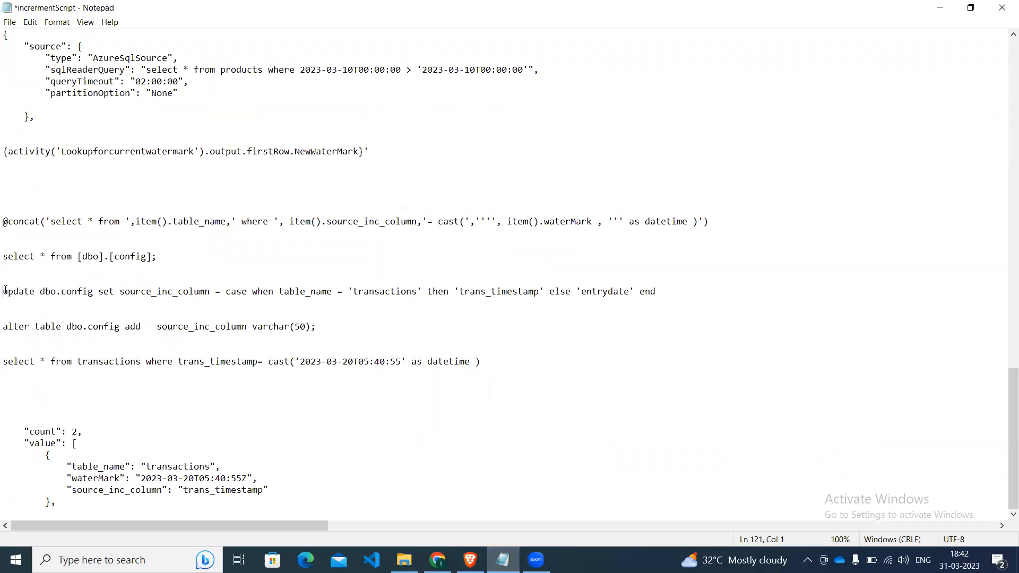
key(shift+Right)
key(shift+Right)
key(shift+Right)
key(shift+Right)
key(shift+Right)
key(shift+Right)
key(shift+Right)
key(shift+Right)
key(shift+Right)
key(shift+Right)
key(shift+Right)
key(shift+Right)
key(shift+Right)
key(shift+Right)
key(shift+Right)
key(shift+Right)
key(shift+Right)
key(shift+Right)
key(shift+Right)
key(shift+Right)
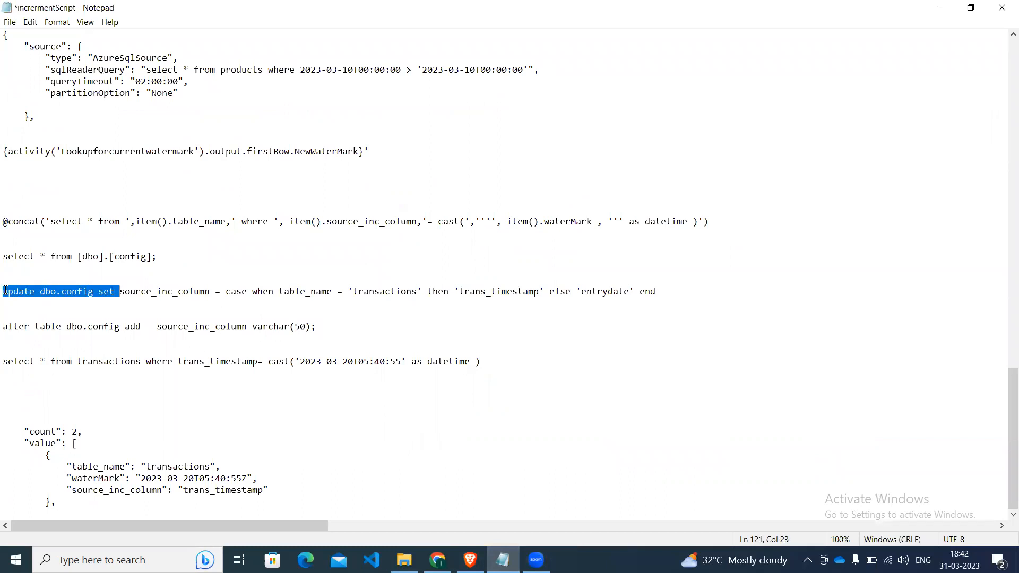
key(shift+Right)
key(shift+Right)
key(shift+Right)
key(shift+Right)
key(shift+Right)
key(shift+Right)
key(shift+Right)
key(shift+Right)
key(shift+Right)
key(shift+Right)
key(shift+Right)
key(shift+Right)
key(shift+Right)
key(shift+Right)
key(shift+Right)
key(shift+Right)
key(shift+Right)
key(shift+Right)
key(shift+Right)
key(shift+Right)
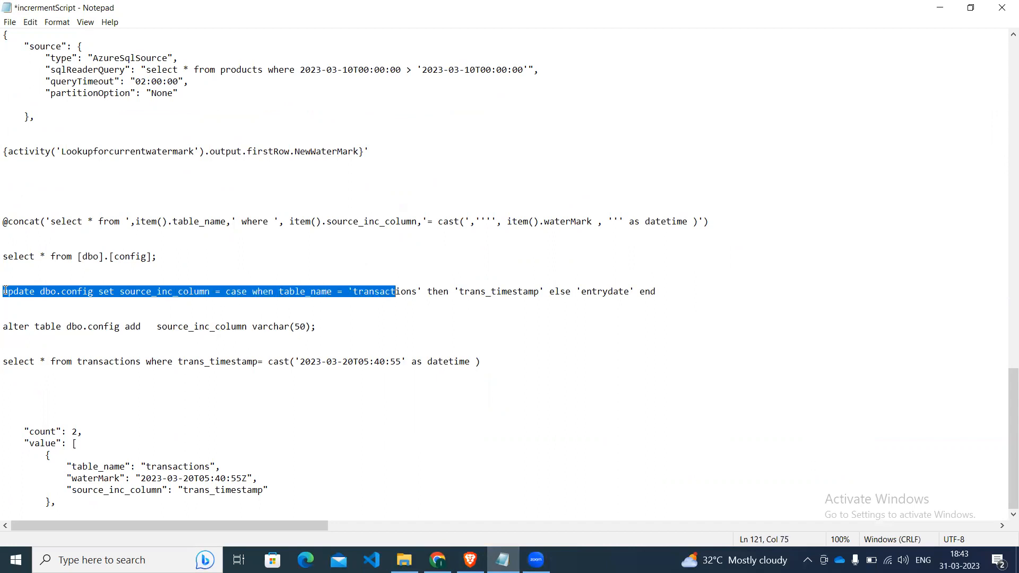
key(shift+Right)
key(shift+Right)
key(shift+Right)
key(shift+Right)
key(shift+Right)
key(shift+Right)
key(shift+Right)
key(shift+Right)
key(shift+Right)
key(shift+Right)
key(shift+Right)
key(shift+Right)
key(shift+Right)
key(shift+Right)
key(shift+Right)
key(shift+Right)
key(shift+Right)
key(shift+Right)
key(shift+Right)
key(shift+Right)
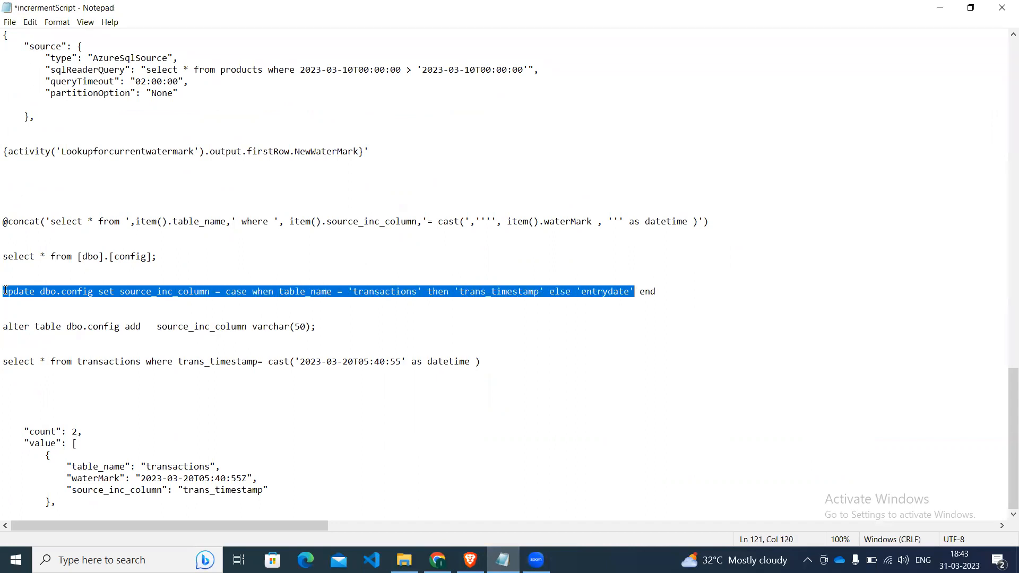
key(shift+Right)
key(shift+Right)
key(shift+Right)
key(shift+Right)
key(ctrl+c)
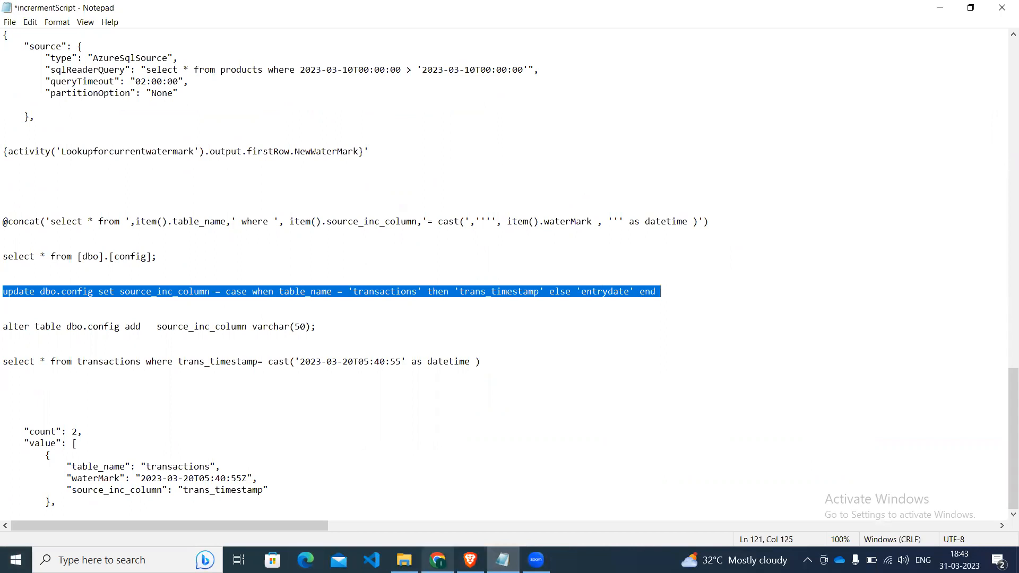
Switch back to the query editor in Brave, paste the update dbo.config statement as a comment, and accept the authentication certificate.
click(437, 560)
click(502, 560)
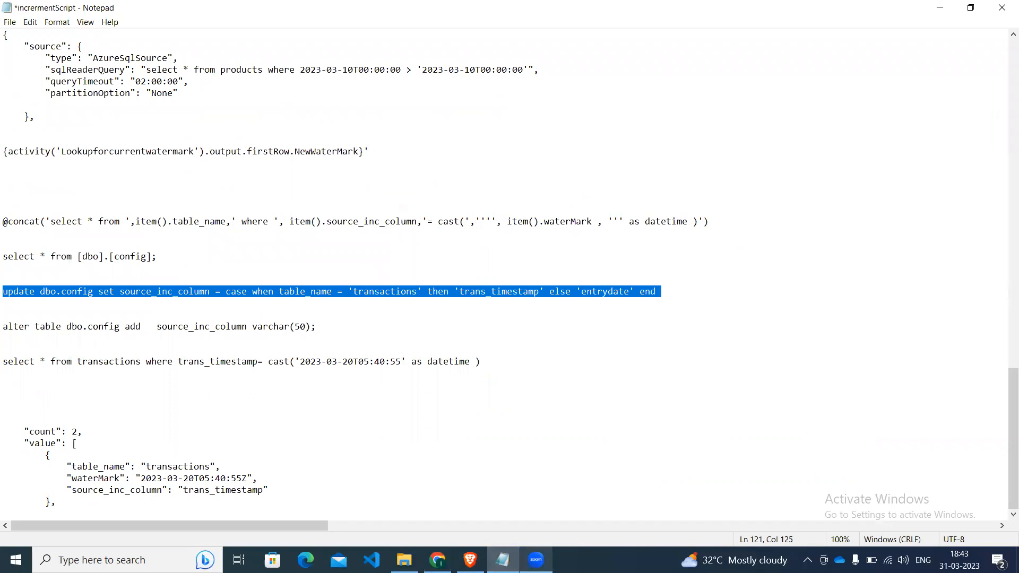
mouse_move(438, 560)
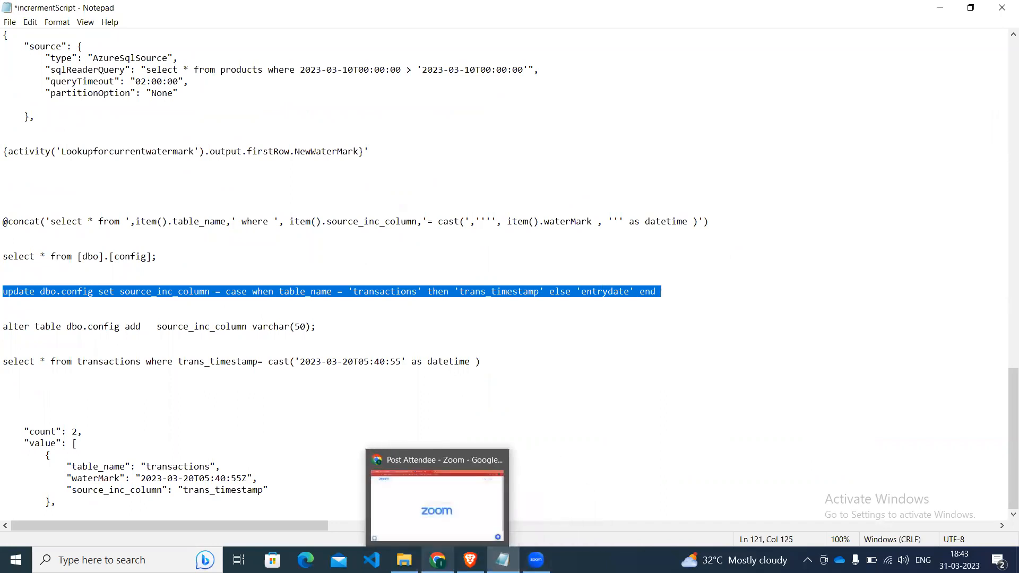
click(470, 560)
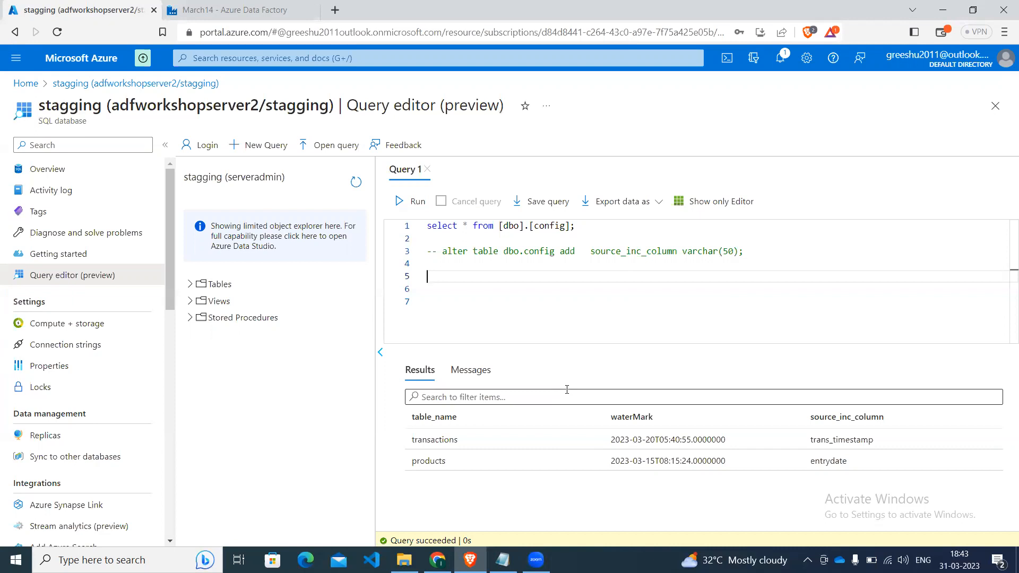
text(--)
key(ctrl+v)
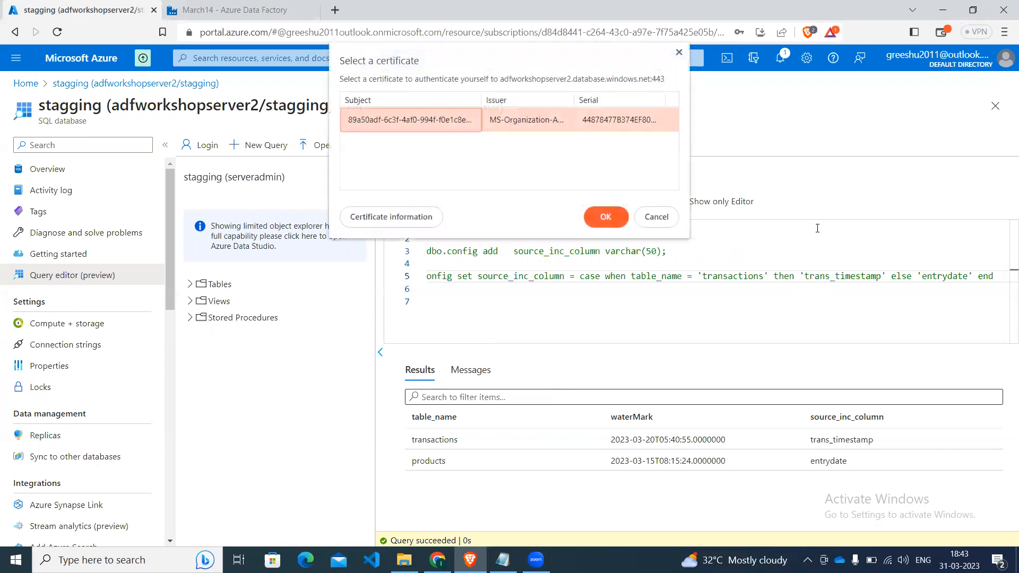
click(606, 216)
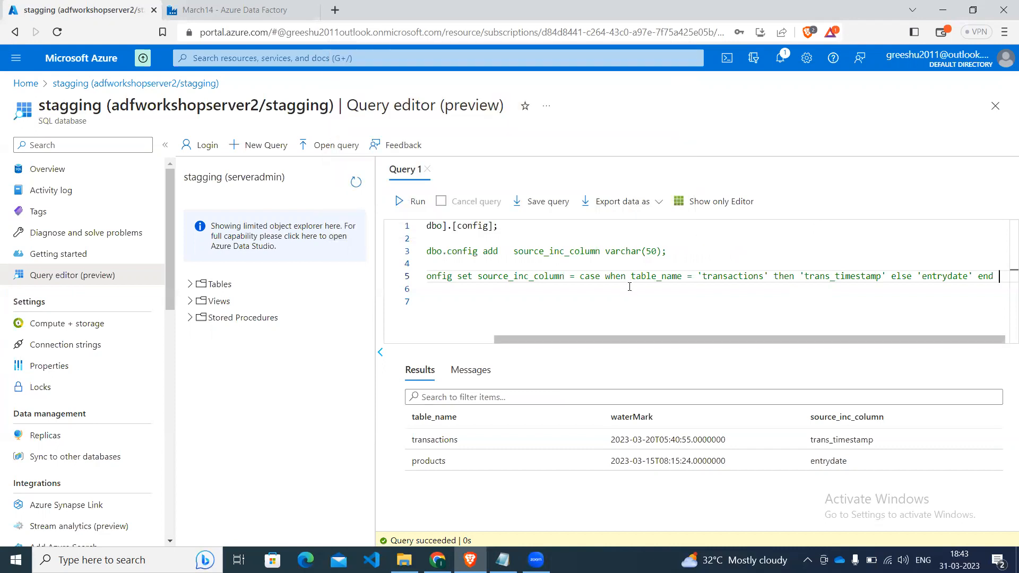
Examine the commented update statement's case expression against the table_name and source_inc_column values in the query results.
key(Left)
key(Left)
key(Left)
key(Left)
key(Left)
key(Left)
key(Left)
key(Left)
key(Left)
key(Left)
key(Left)
key(Left)
key(Left)
key(Left)
key(Left)
key(Left)
key(Left)
key(Left)
key(Left)
key(Left)
key(Left)
key(Left)
key(Left)
key(Left)
key(Left)
key(Left)
key(Left)
key(Left)
key(Left)
key(Left)
key(Left)
key(Left)
key(Left)
key(Left)
key(Left)
key(Left)
key(Left)
key(Left)
key(Left)
key(Left)
key(Left)
key(Left)
key(Left)
key(Left)
key(Left)
key(Left)
key(Left)
key(Left)
key(Left)
key(Right)
key(Right)
key(Right)
key(Right)
key(Right)
key(Right)
key(Right)
key(Right)
key(Right)
key(Right)
key(Right)
key(Right)
key(Right)
key(Right)
key(Right)
key(Right)
key(Right)
key(Right)
key(Right)
key(Right)
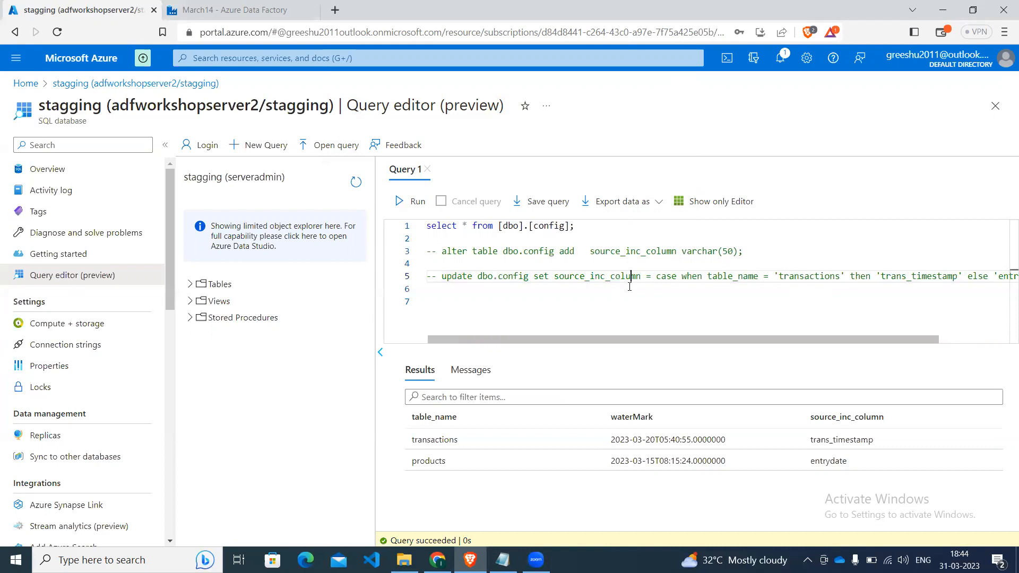
key(Right)
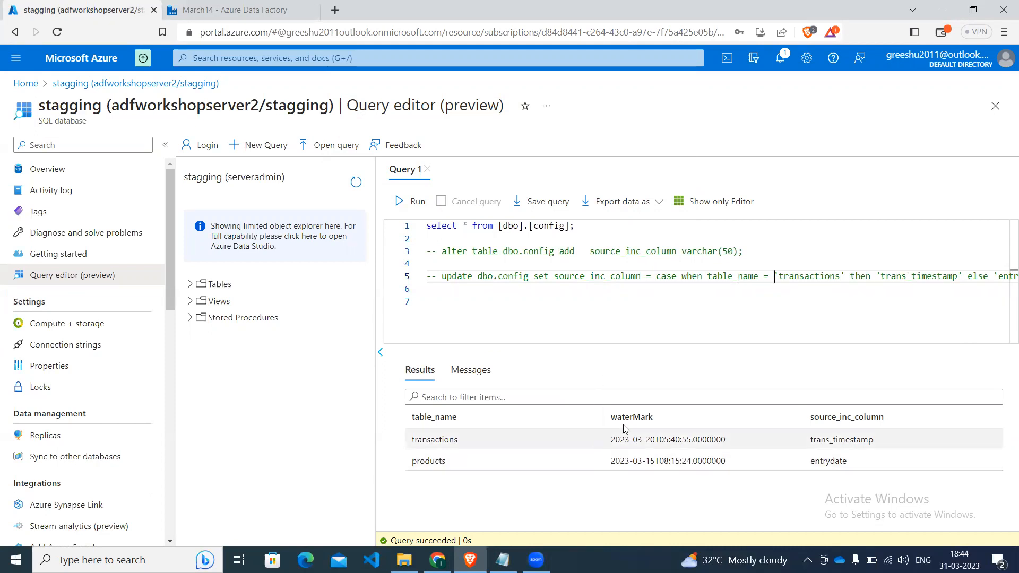
key(Right)
key(Right)
key(Right)
key(Right)
key(Right)
key(Right)
key(Right)
key(Right)
key(Right)
key(Right)
key(Right)
key(Right)
key(Right)
key(Right)
key(Right)
key(Right)
key(Right)
key(Right)
key(Right)
key(Right)
key(Right)
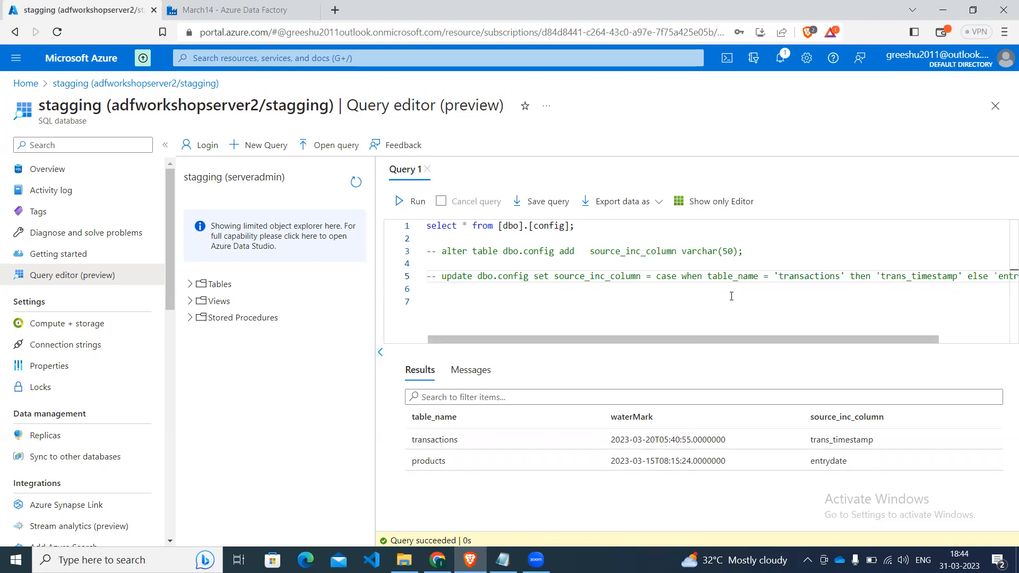
key(Right)
key(Right)
key(Right)
key(Right)
key(Right)
key(Right)
key(Right)
key(Right)
key(Right)
key(Right)
key(Right)
key(Right)
key(Right)
key(Right)
key(Right)
key(Right)
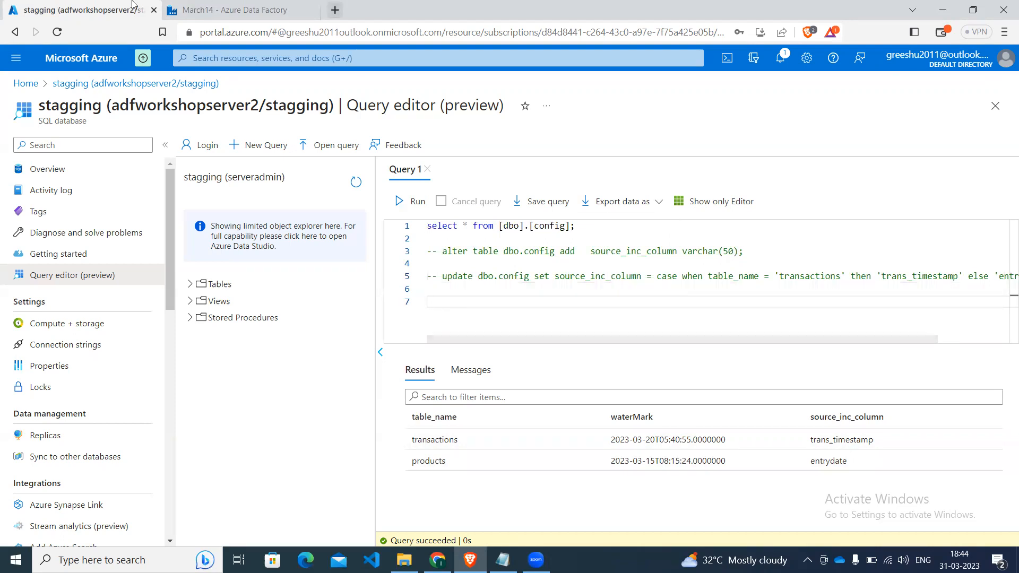
Switch to Azure Data Factory and display the pipeline-level parameters of the multi-table increment pipeline.
click(201, 4)
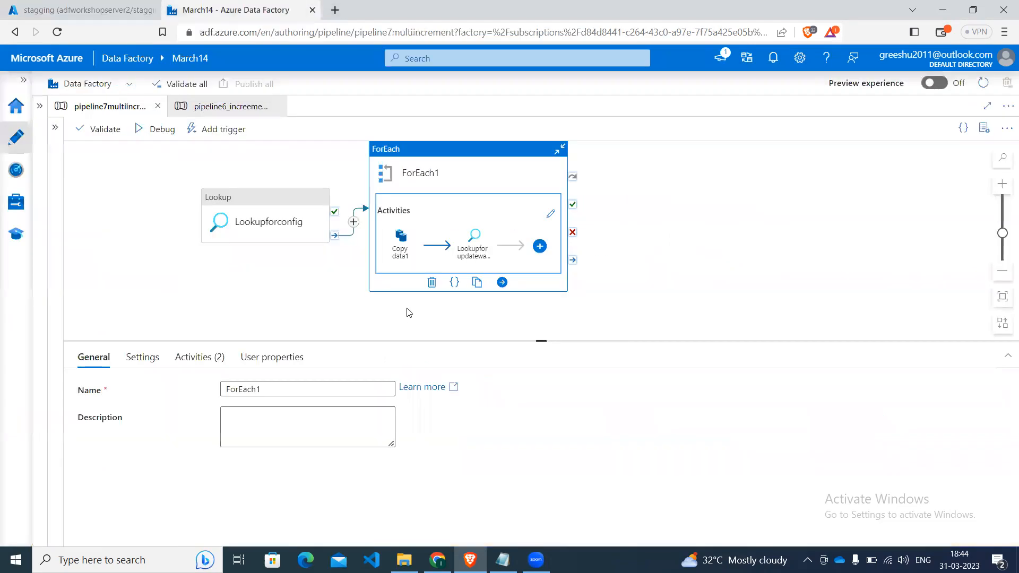
click(196, 269)
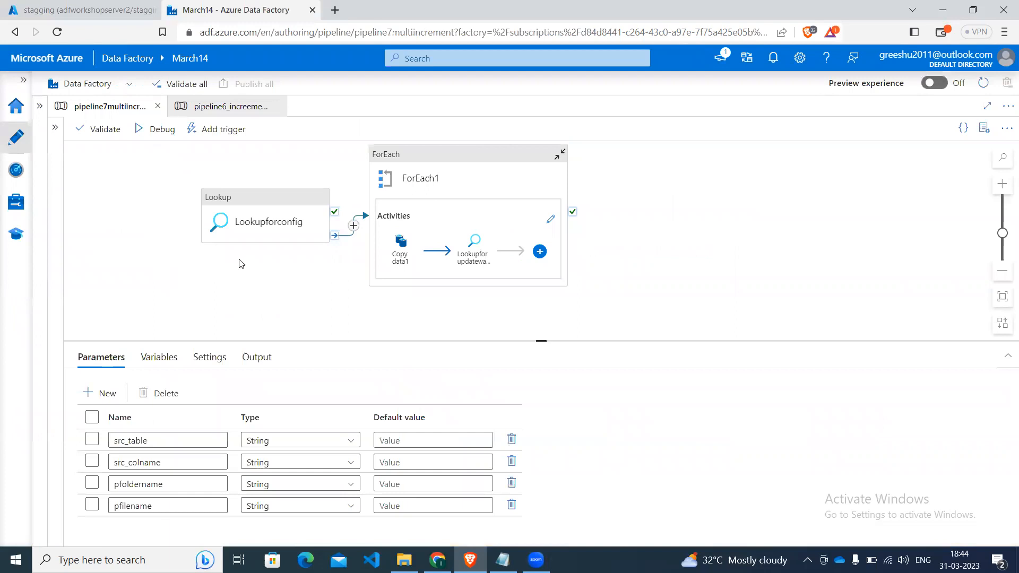
Create a new pipeline in the March14 data factory, with the factory resources and activities lists expanded.
click(287, 207)
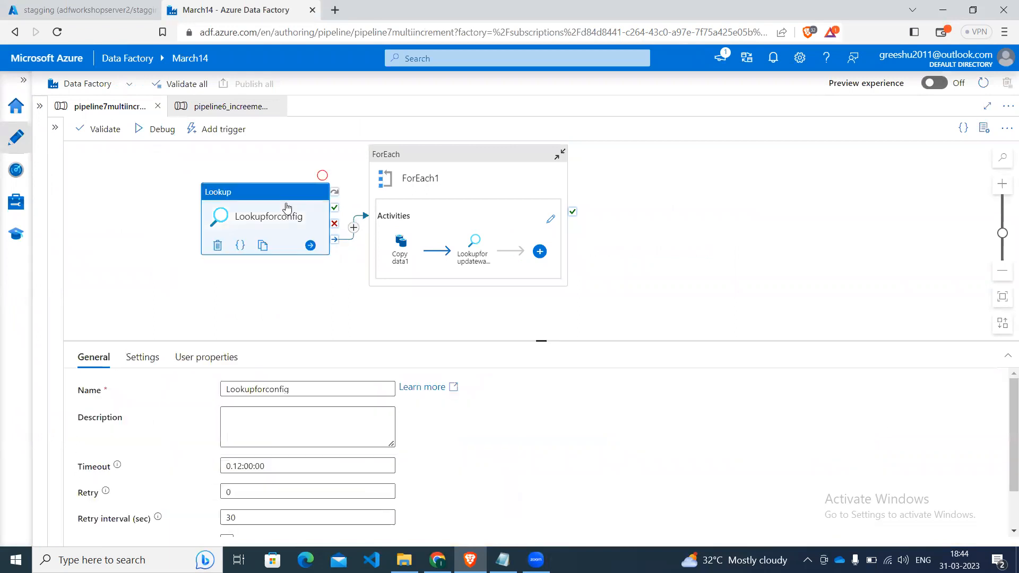
click(40, 106)
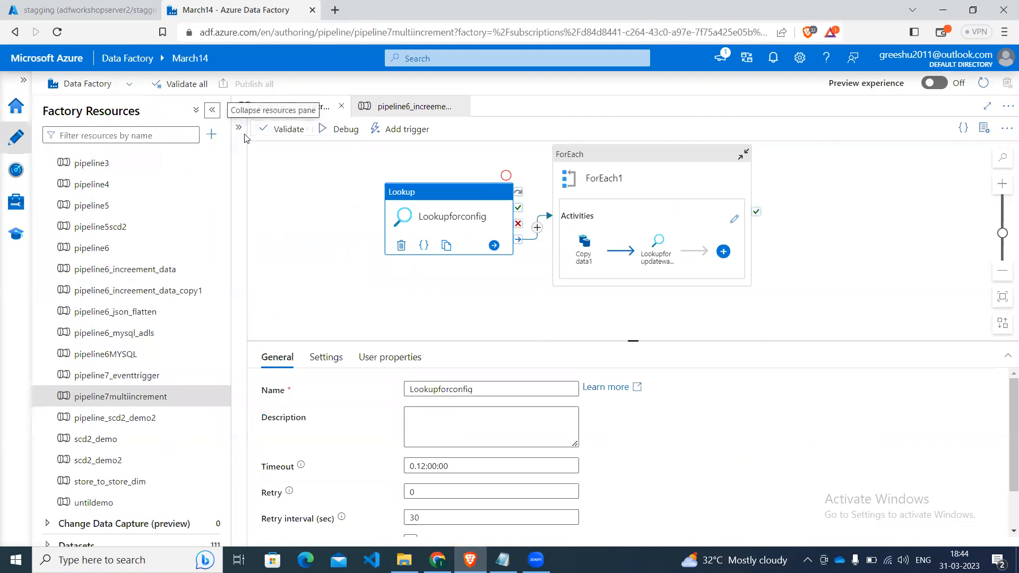
click(212, 112)
click(55, 130)
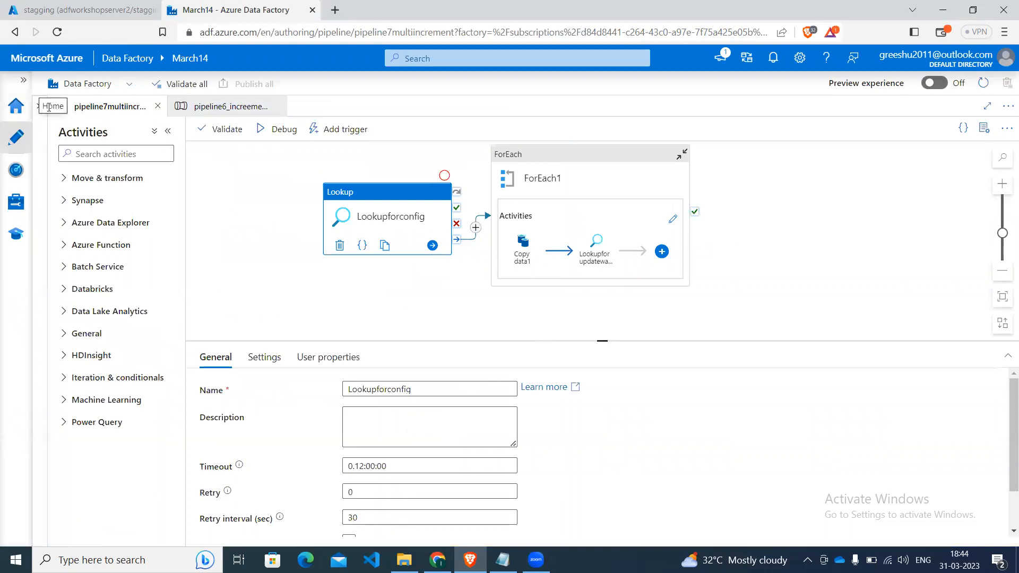
click(40, 110)
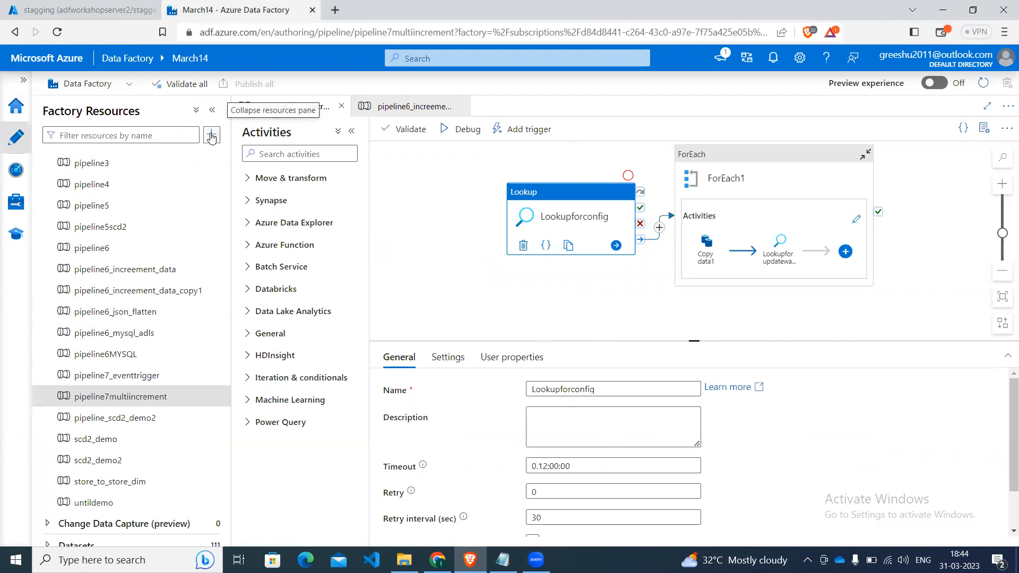
click(211, 135)
mouse_move(292, 155)
click(376, 155)
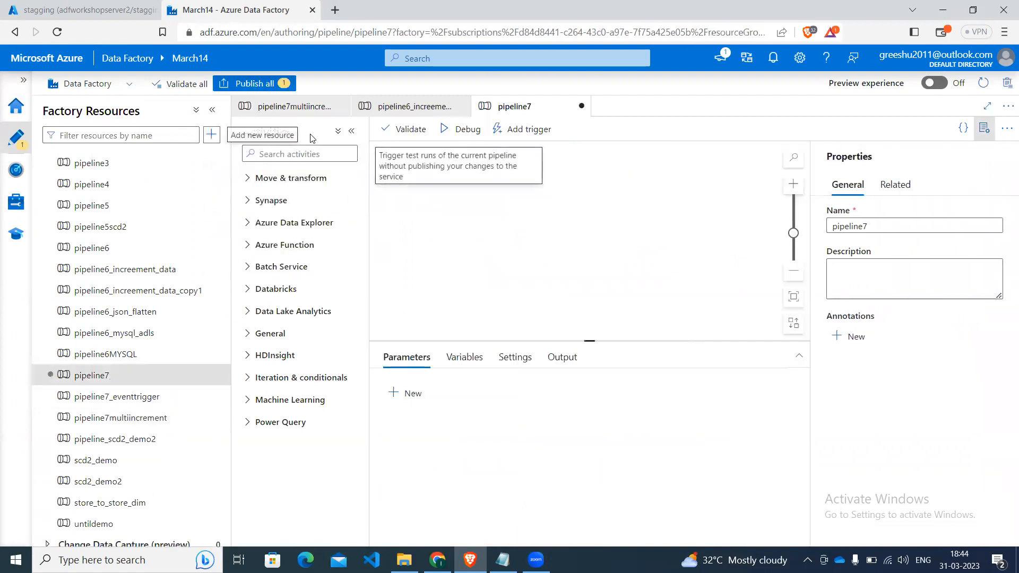
Name the new pipeline pipeline7demomeeting and collapse the factory resources list.
click(876, 225)
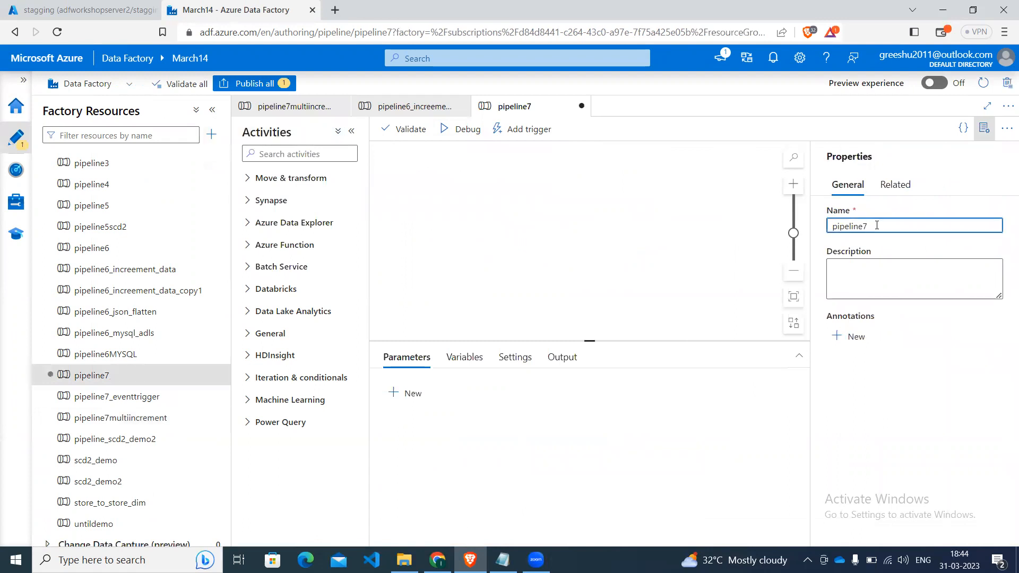
text(demomeeting)
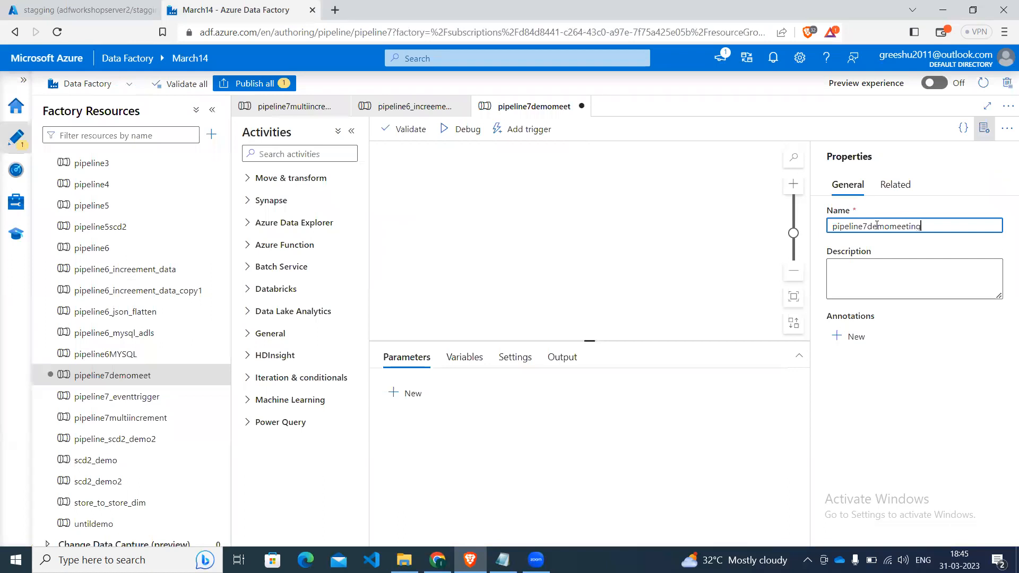
click(640, 222)
click(213, 112)
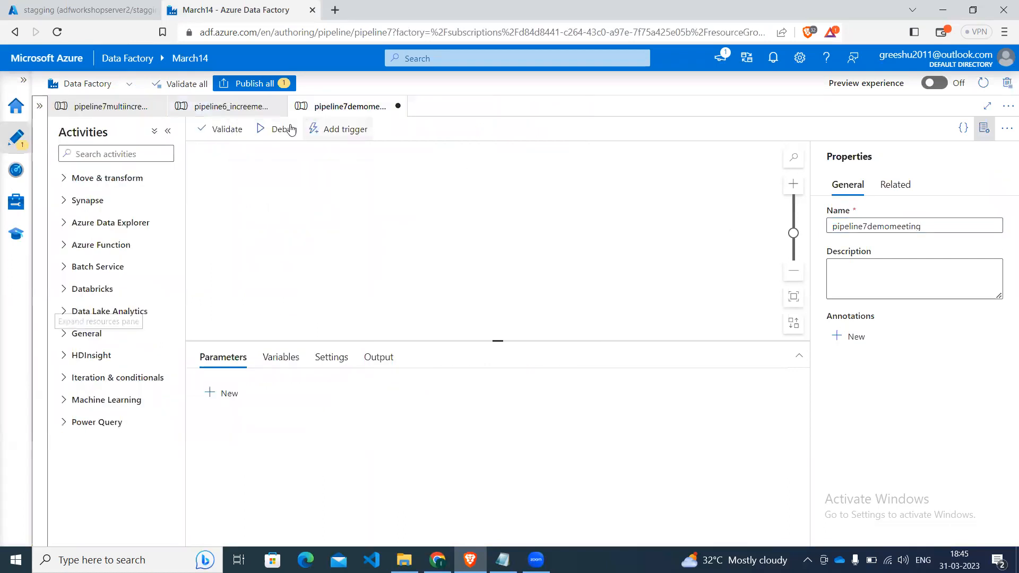
Add a Lookup activity to the empty pipeline canvas and name it Lookupforconfig.
click(128, 154)
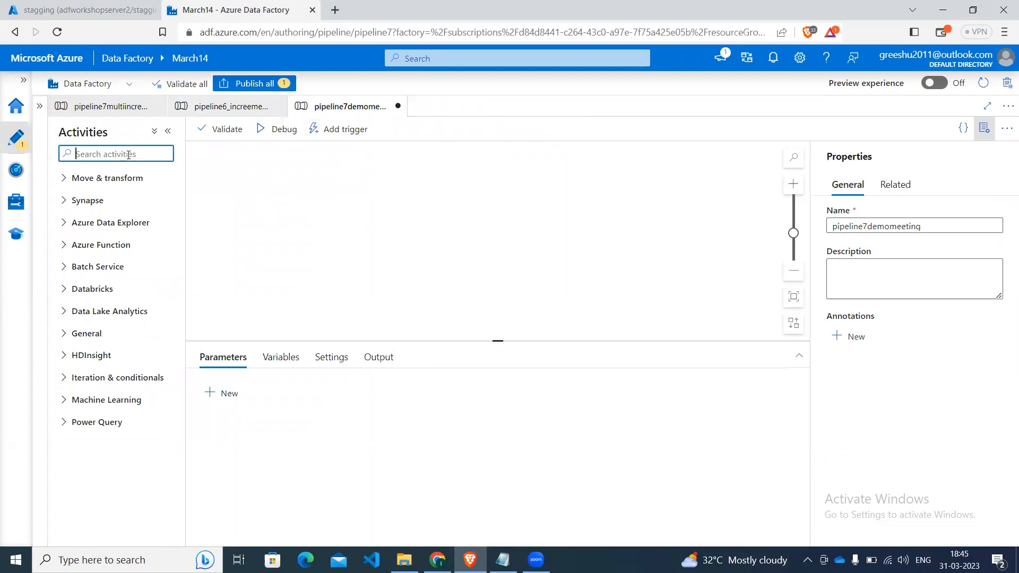
text(loo)
drag(97, 201, 303, 206)
click(403, 388)
text(forconfig)
Set the source dataset of Lookupforconfig to configstagging and turn off First row only.
click(268, 361)
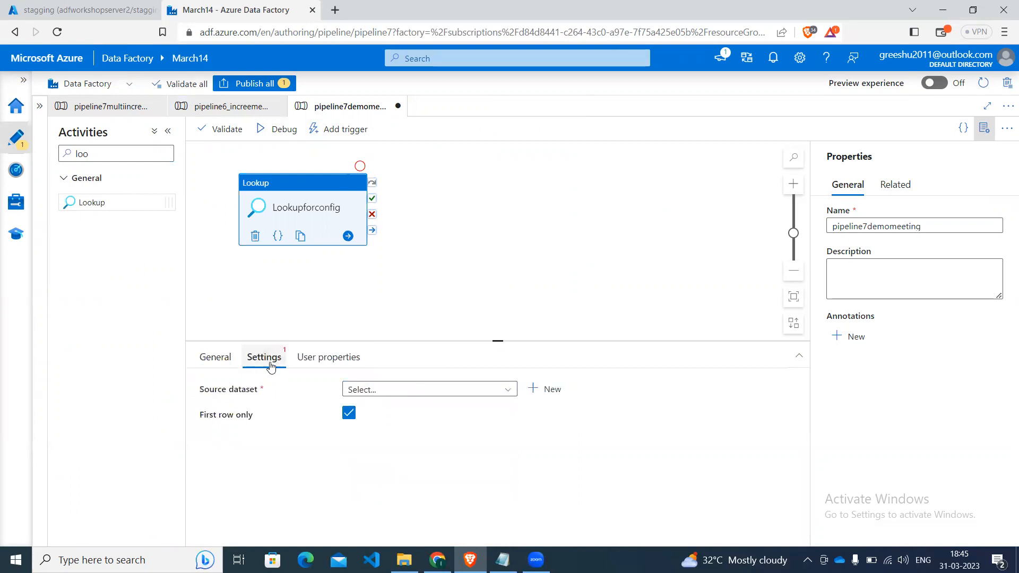
click(407, 393)
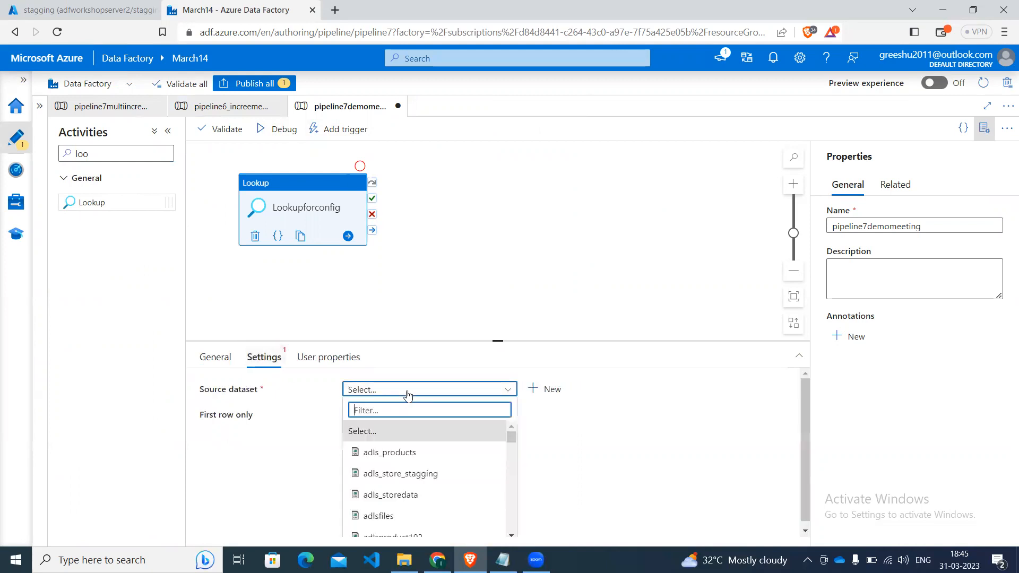
text(con)
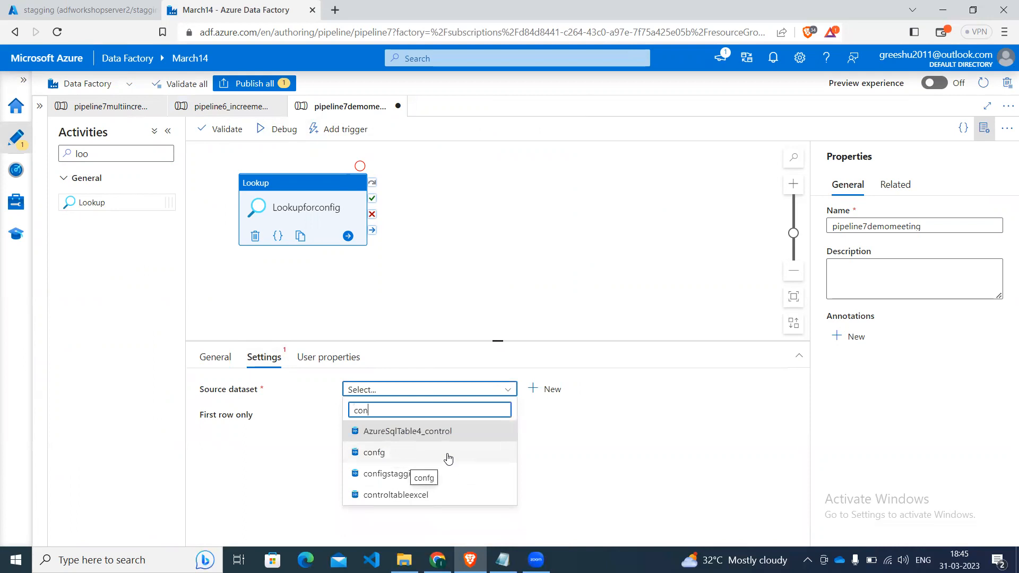
click(449, 457)
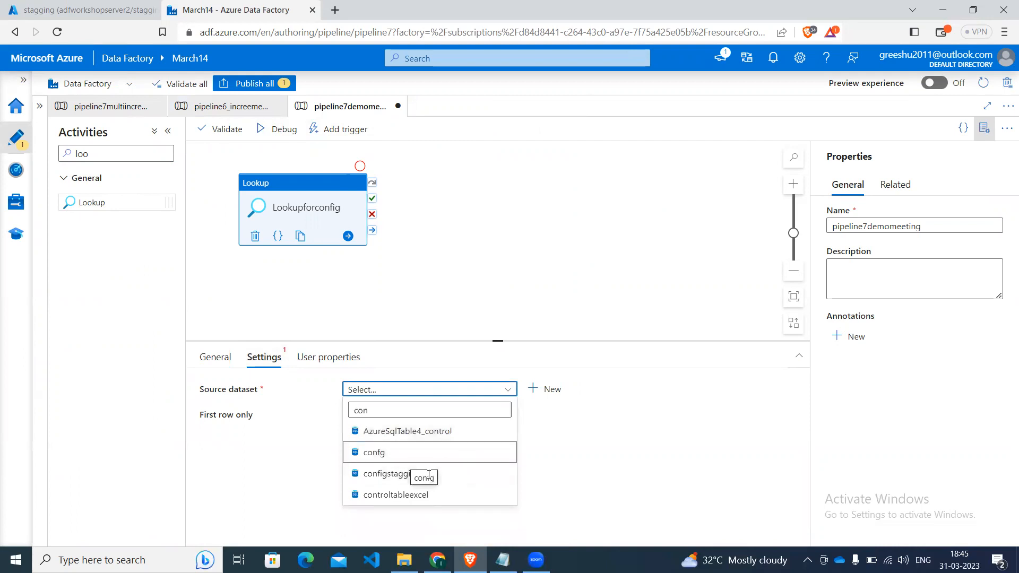
click(391, 479)
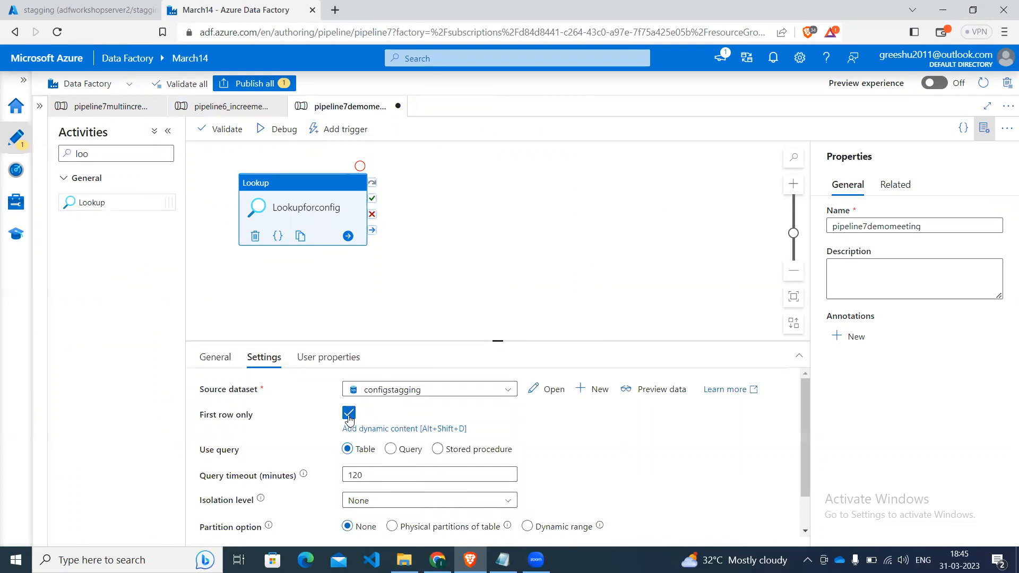
click(349, 413)
Make Lookupforconfig use a query, entering "select * from dbo.config" as dynamic content.
click(390, 449)
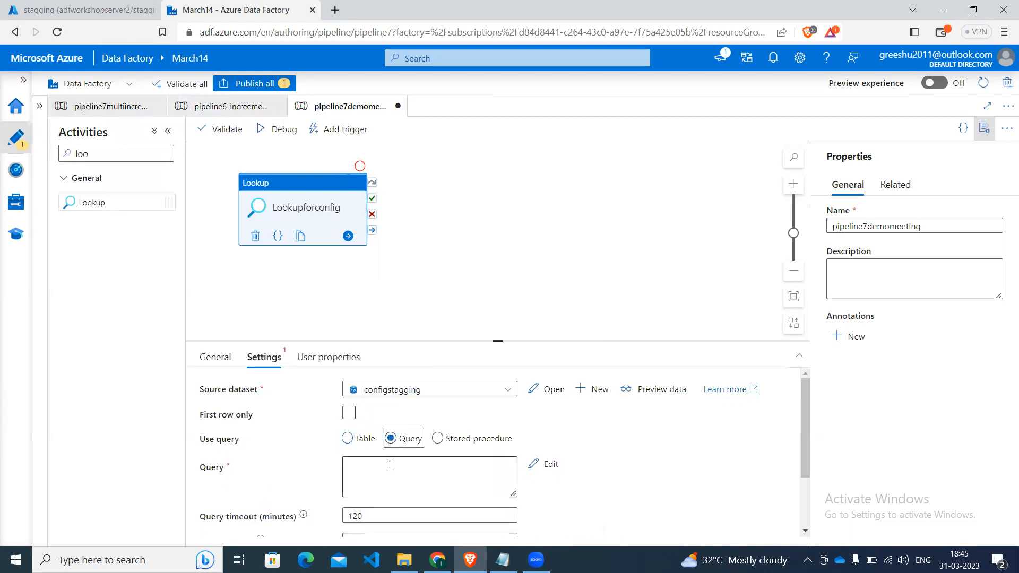
click(388, 468)
click(386, 506)
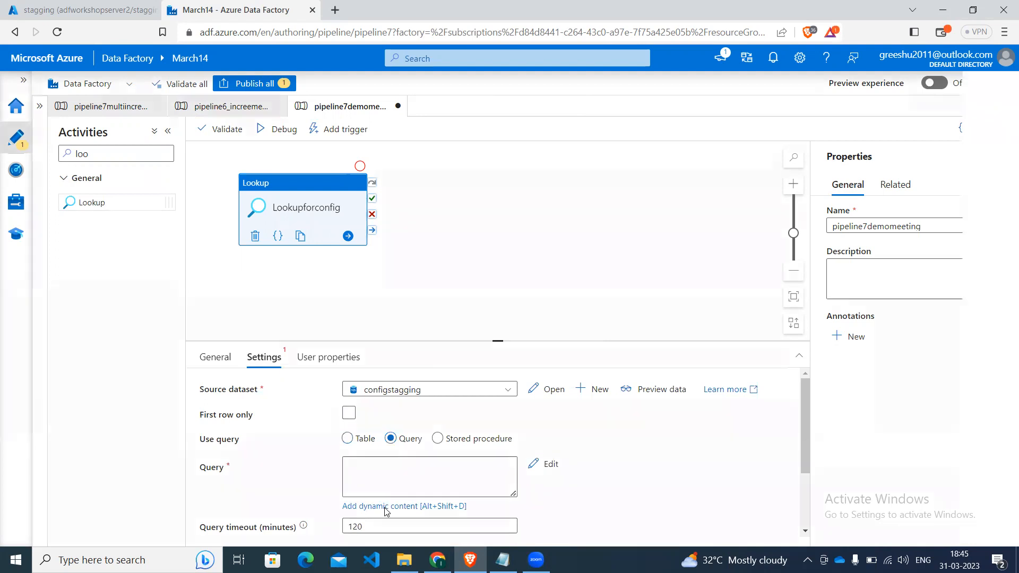
click(736, 217)
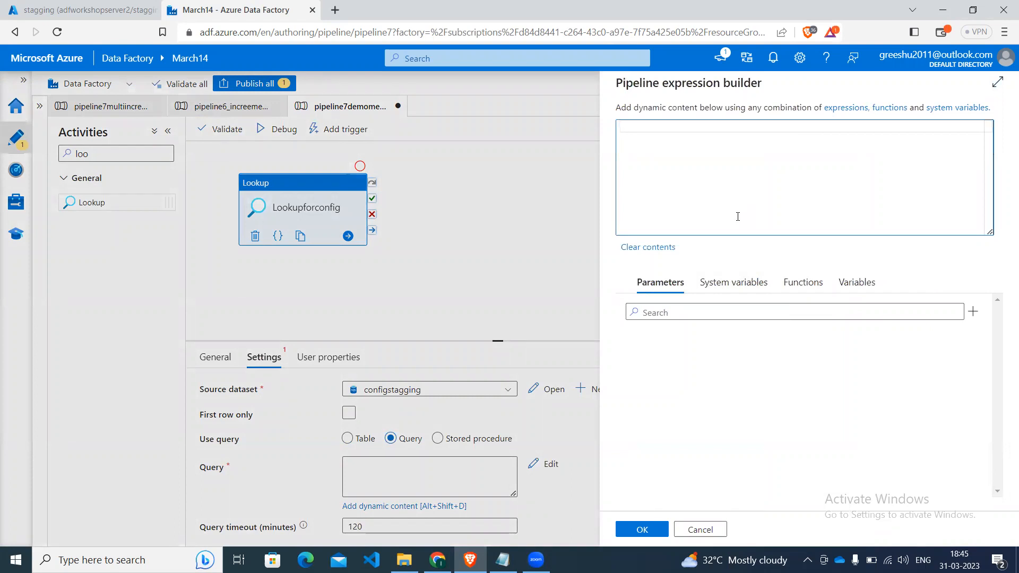
text(select * from dbo.co)
key(Down)
key(Return)
click(647, 530)
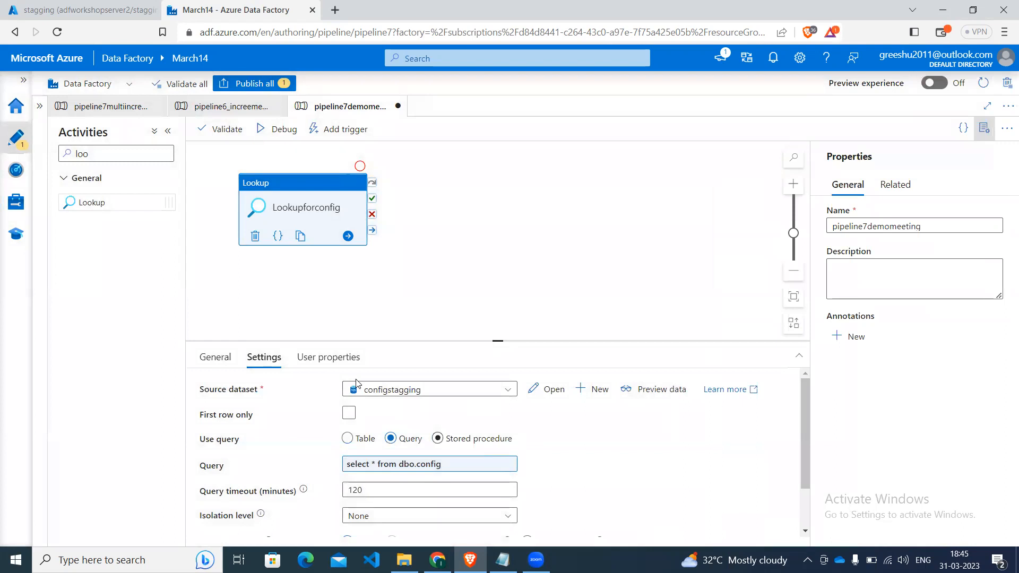
Publish pipeline7demomeeting, run it in debug mode, and refresh the run status with the properties pane closed.
click(255, 83)
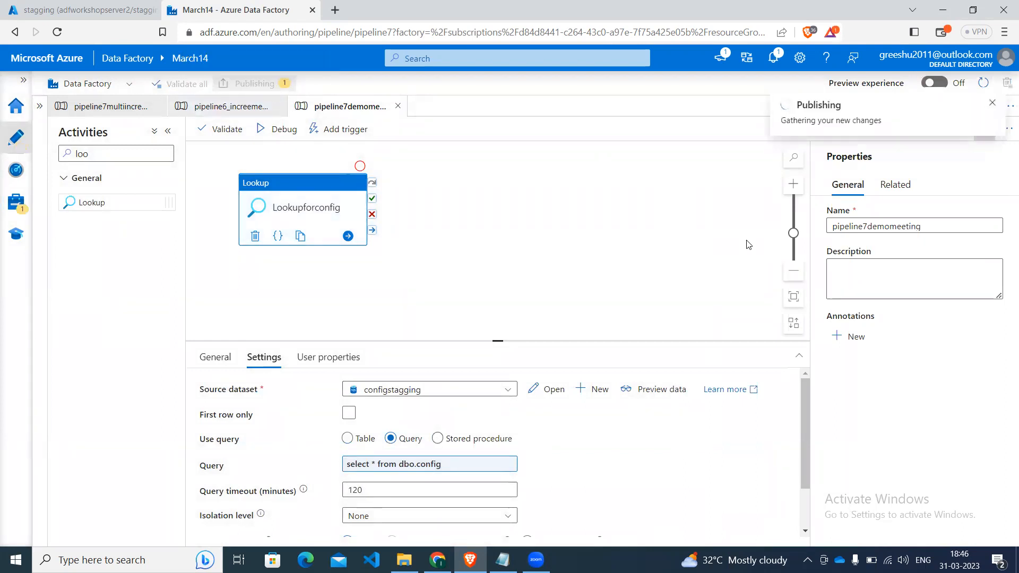
click(646, 528)
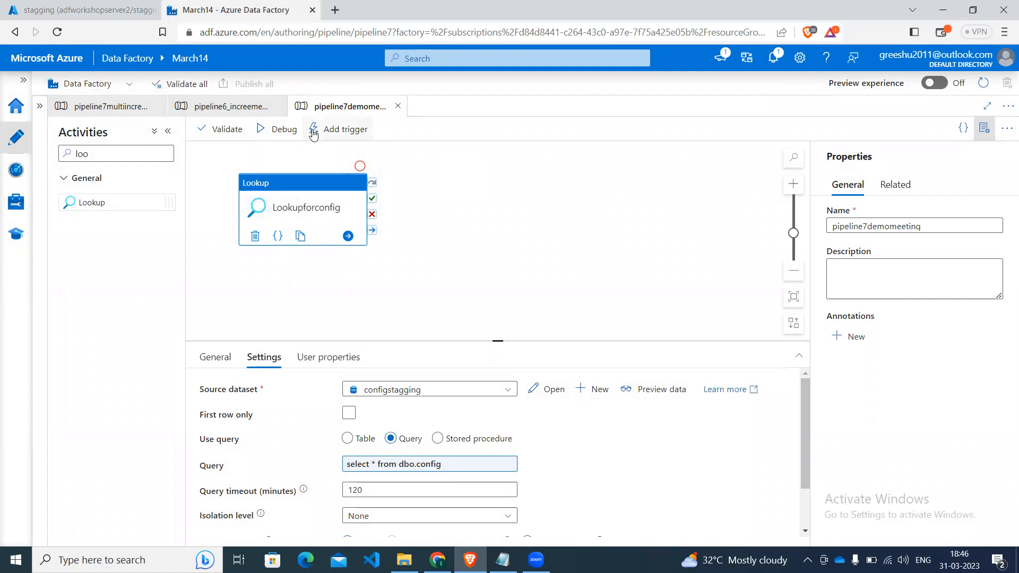
click(286, 136)
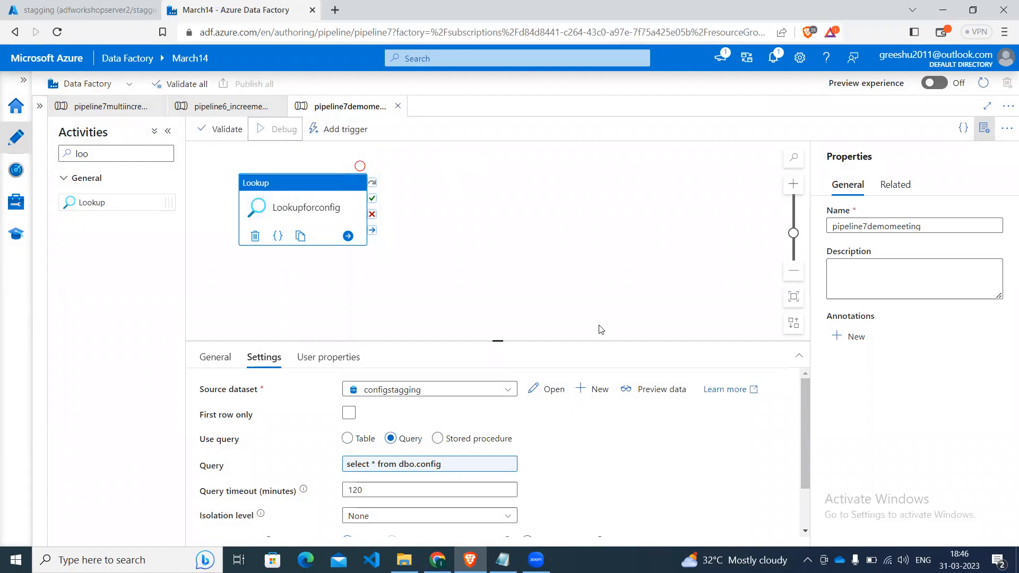
click(983, 129)
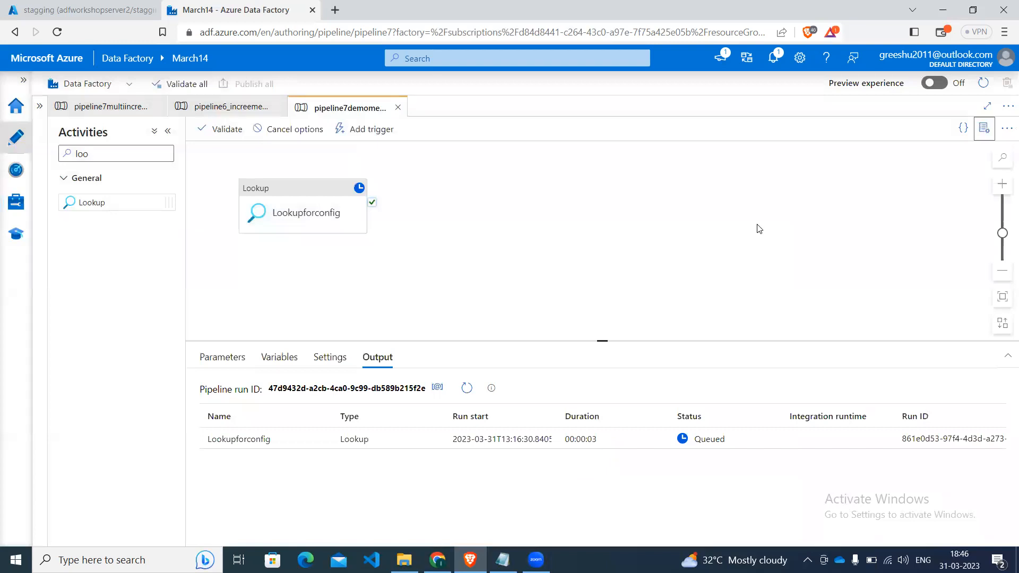
key(XF86AudioRaiseVolume)
click(473, 395)
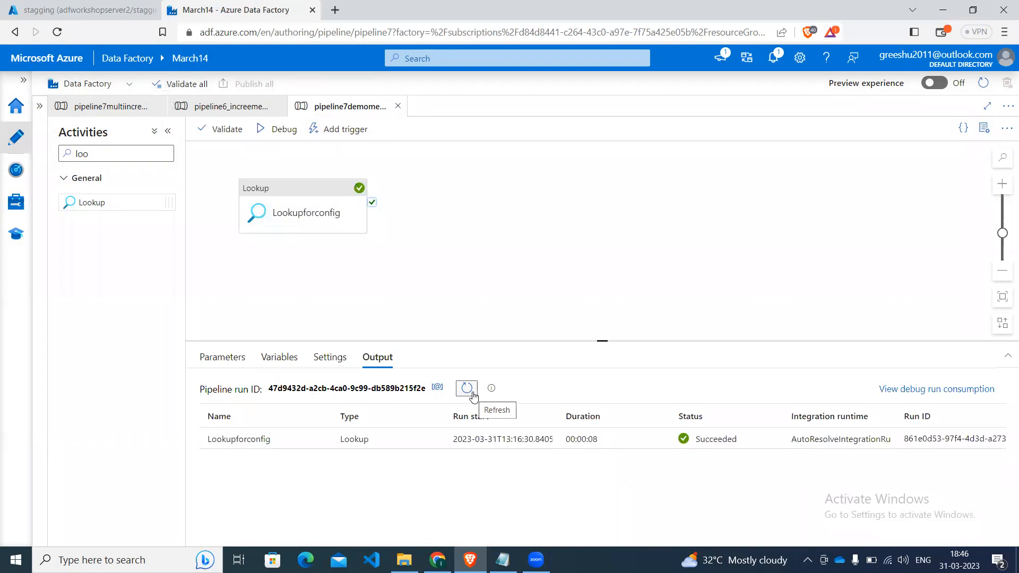
Open the output of the Lookupforconfig run and select the products record in its value array for copying.
click(321, 440)
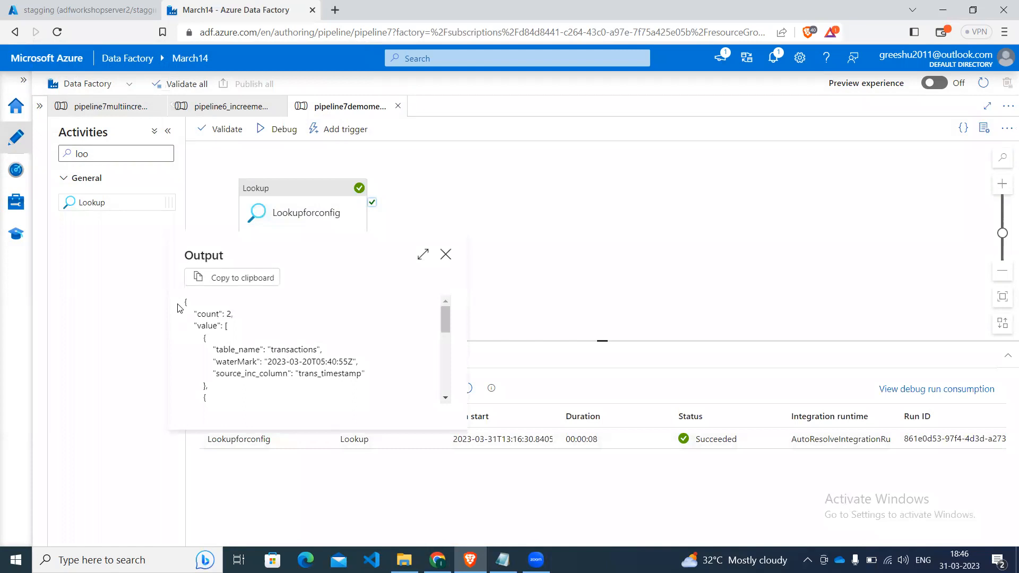
drag(185, 303, 300, 370)
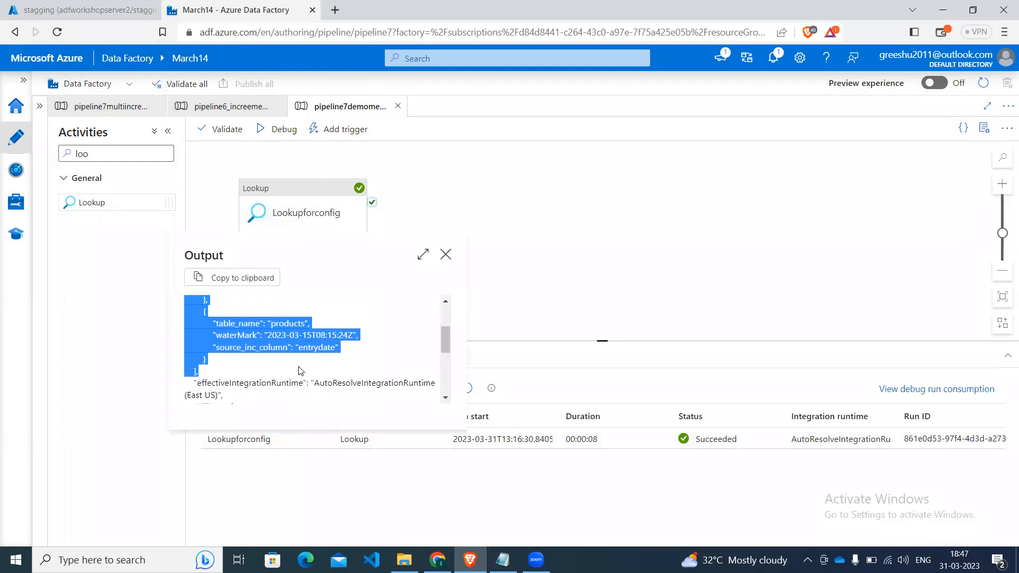
drag(205, 311, 224, 364)
key(ctrl+c)
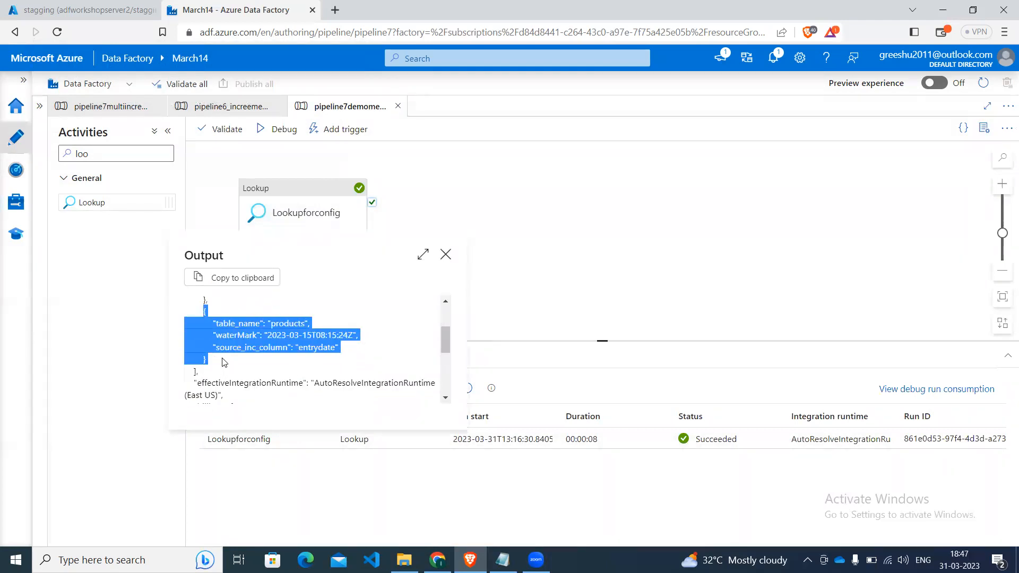
Switch to Notepad, paste the products record below the transactions record, save the script, and return to Azure Data Factory.
click(502, 560)
click(327, 454)
key(Down)
key(Down)
key(Down)
key(Down)
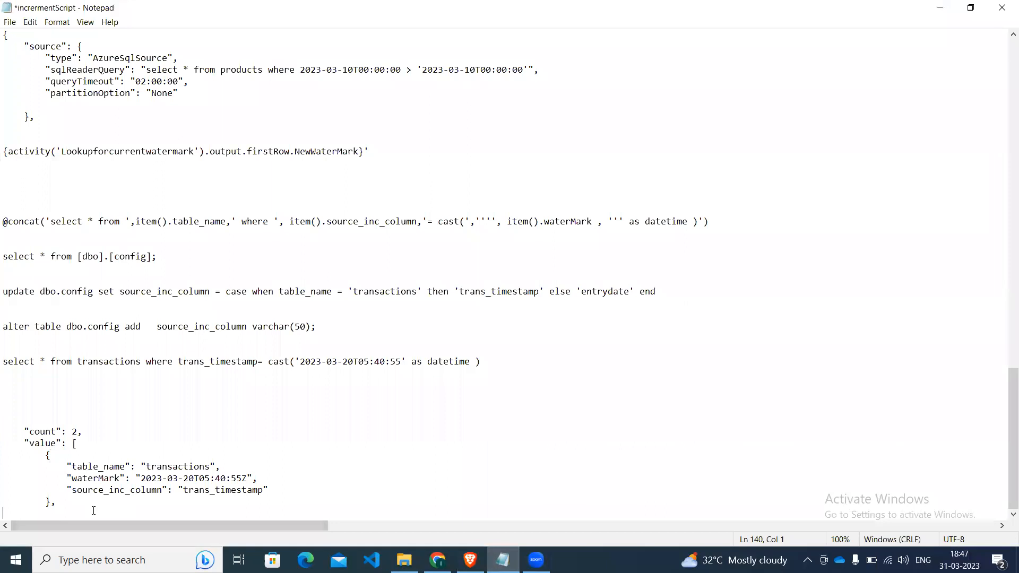
key(Return)
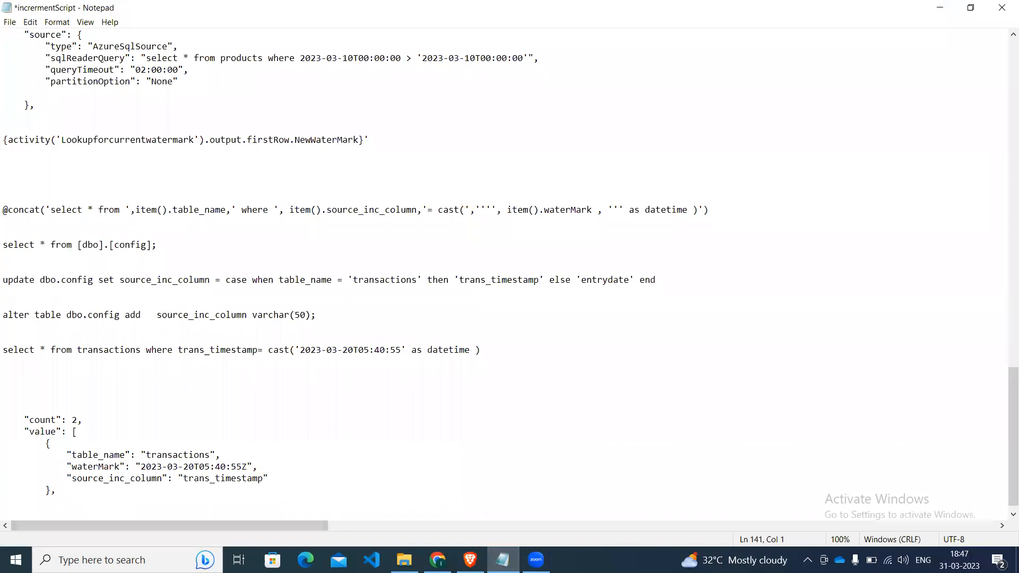
key(ctrl+v)
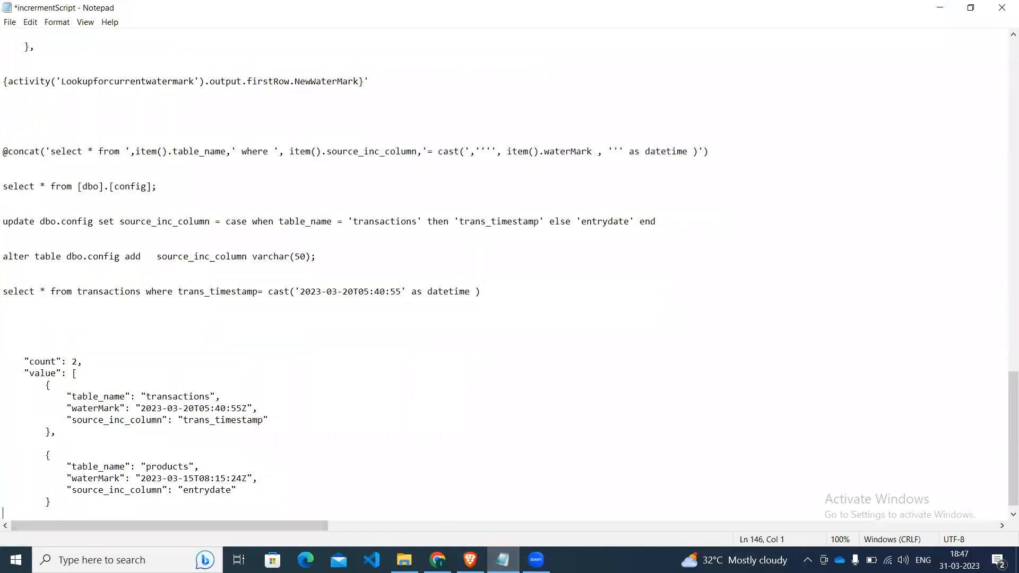
key(ctrl+s)
click(940, 6)
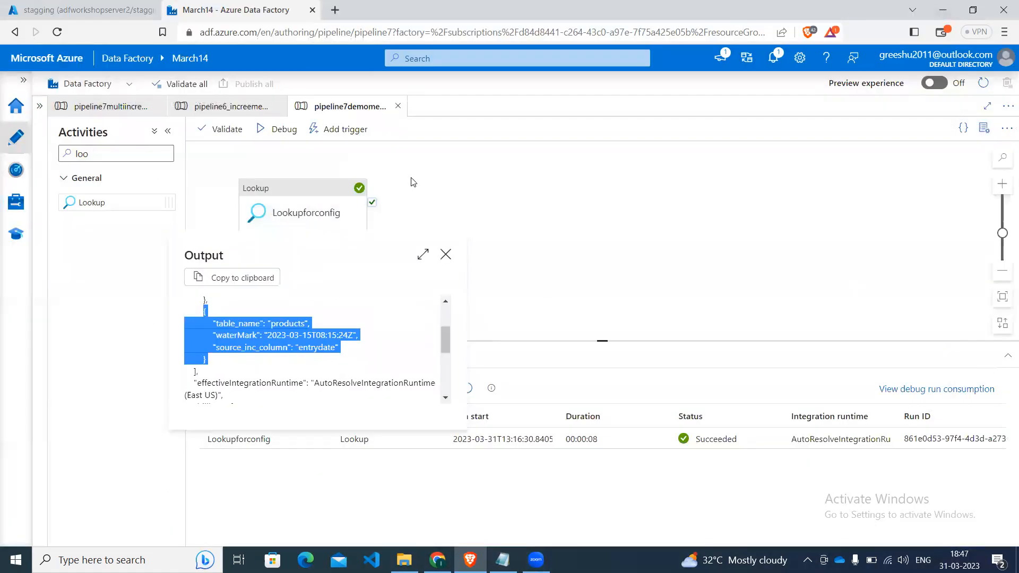
Review the records in the value array of the Lookupforconfig output and close the output.
click(438, 252)
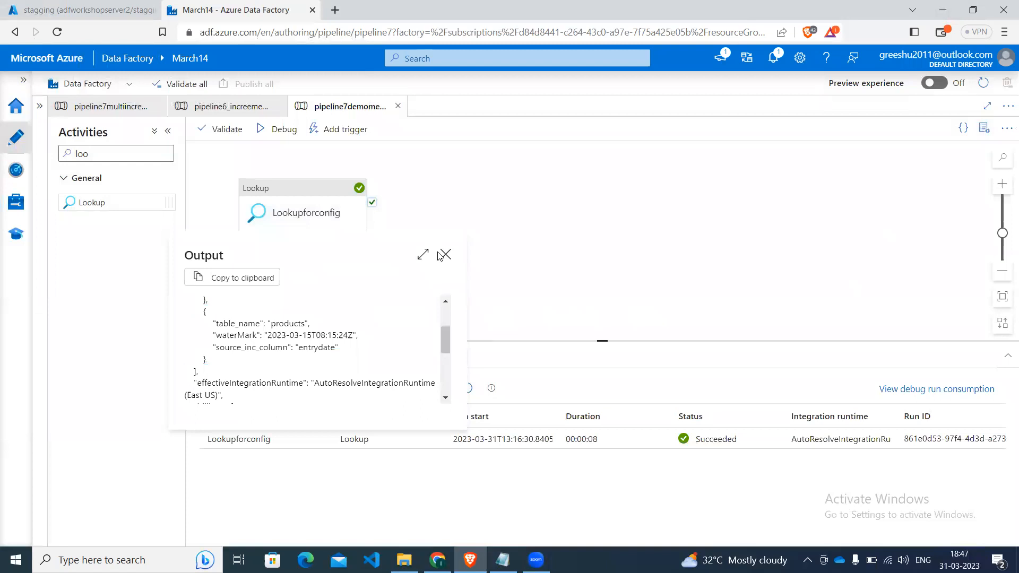
scroll(442, 314, up, 5)
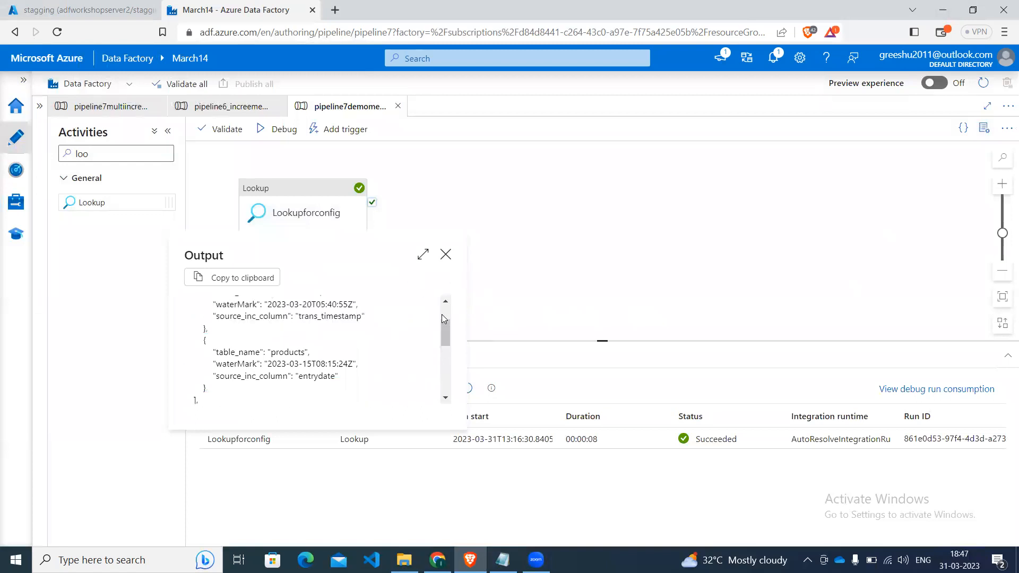
click(447, 257)
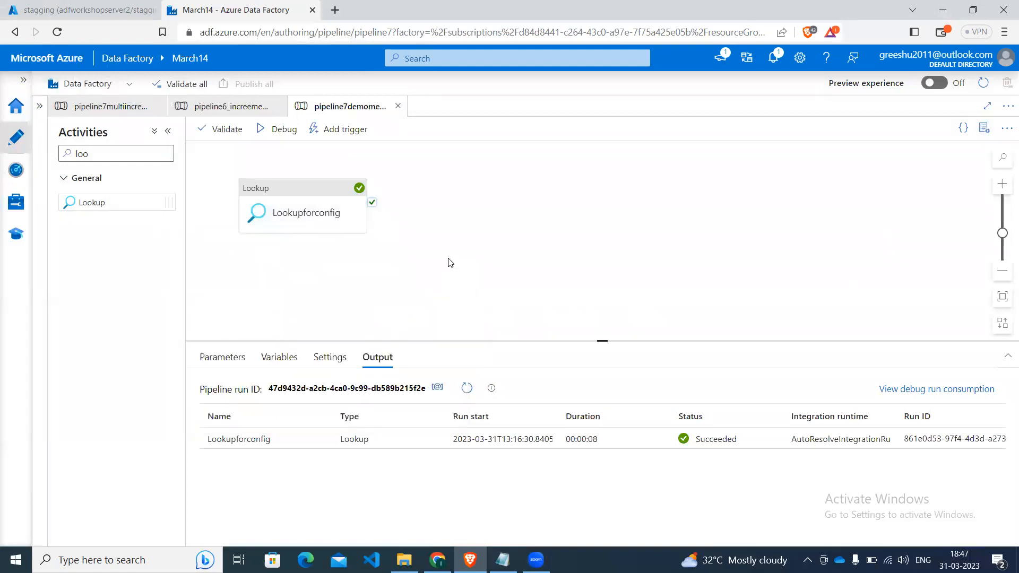
Add a ForEach activity to the pipeline and connect Lookupforconfig to it with an on-completion dependency.
click(93, 157)
key(BackSpace)
key(BackSpace)
key(BackSpace)
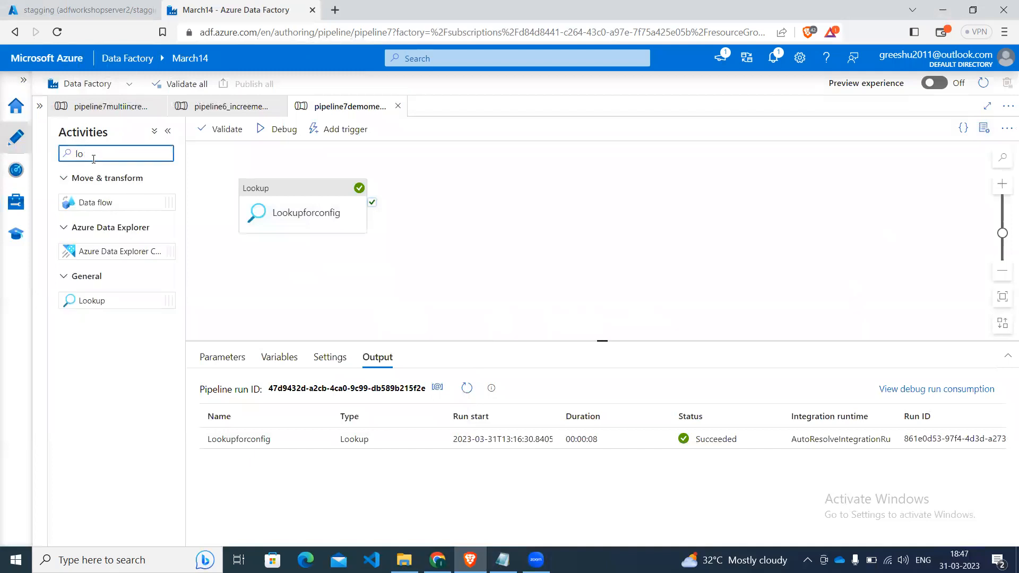
text(for)
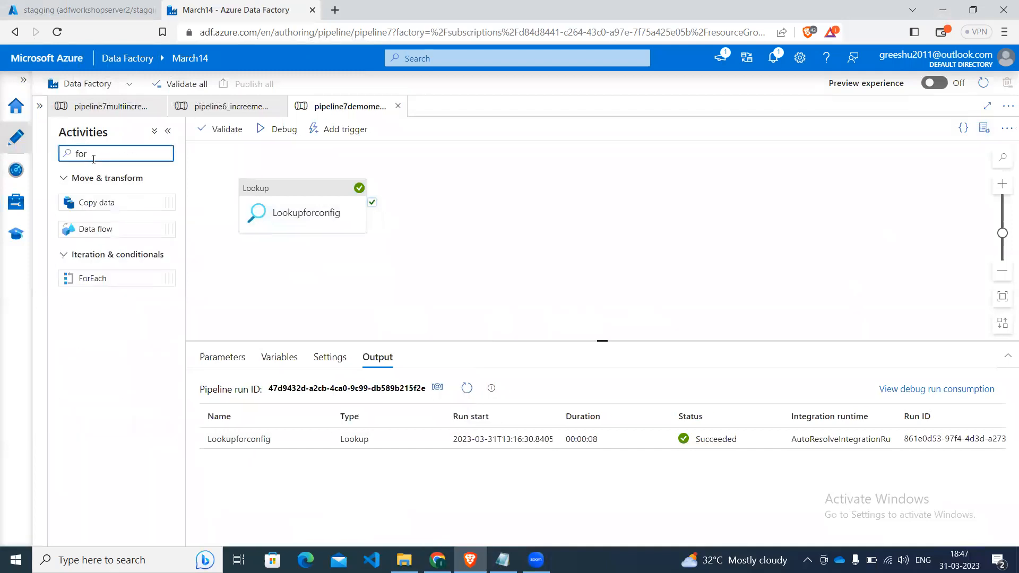
drag(91, 277, 478, 210)
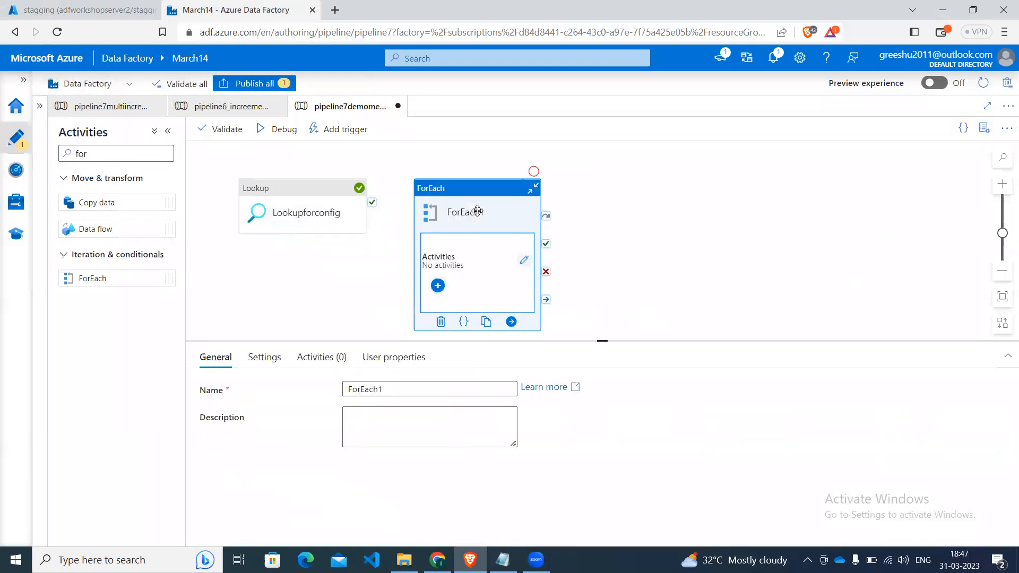
click(344, 226)
drag(372, 230, 424, 249)
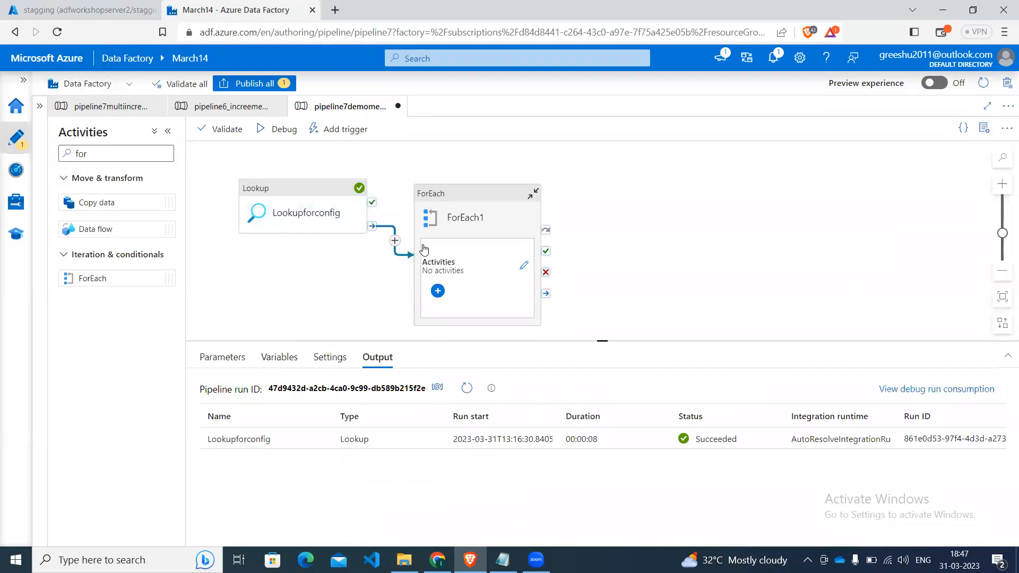
click(482, 205)
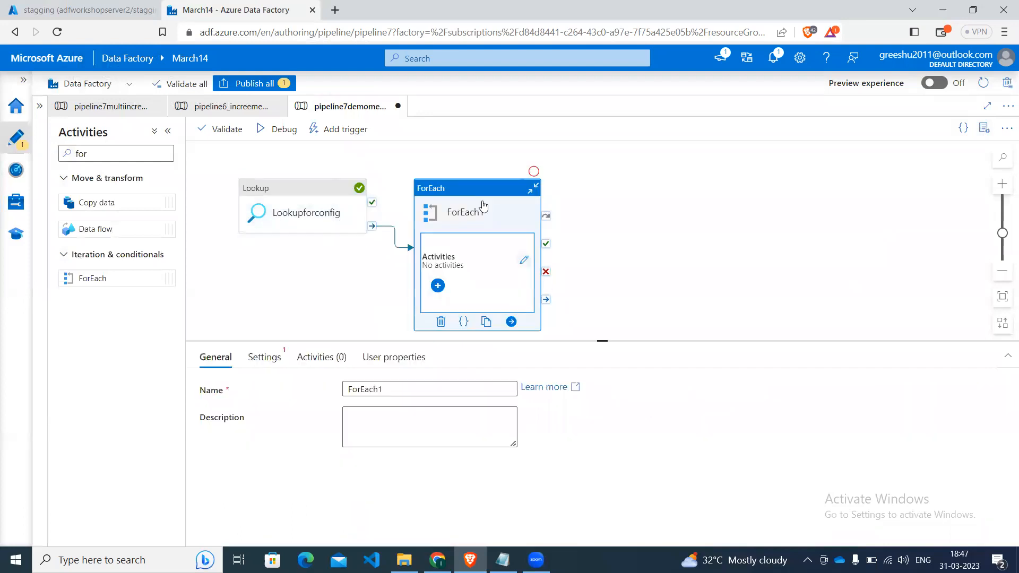
click(268, 359)
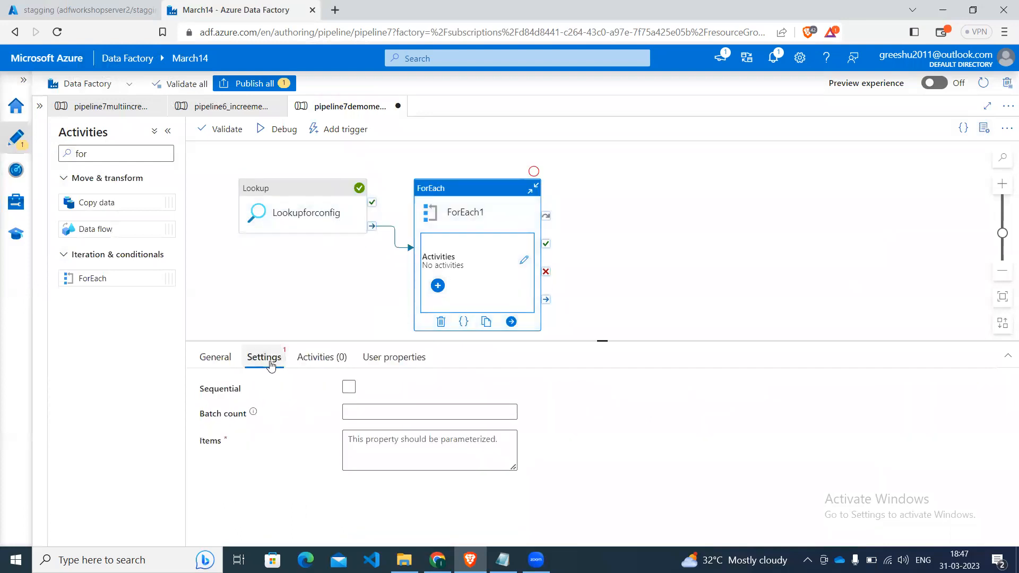
click(348, 387)
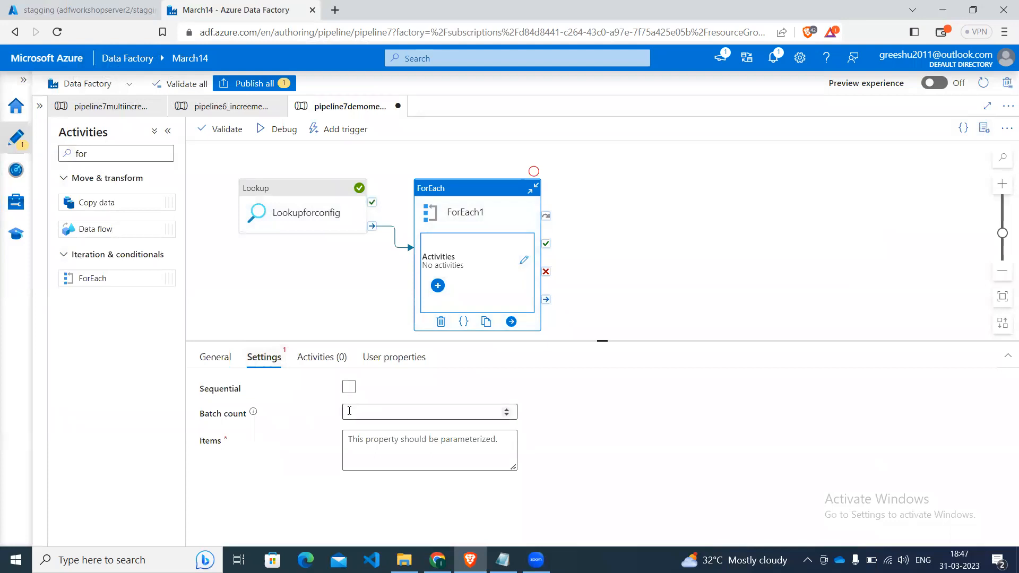
click(362, 444)
click(373, 483)
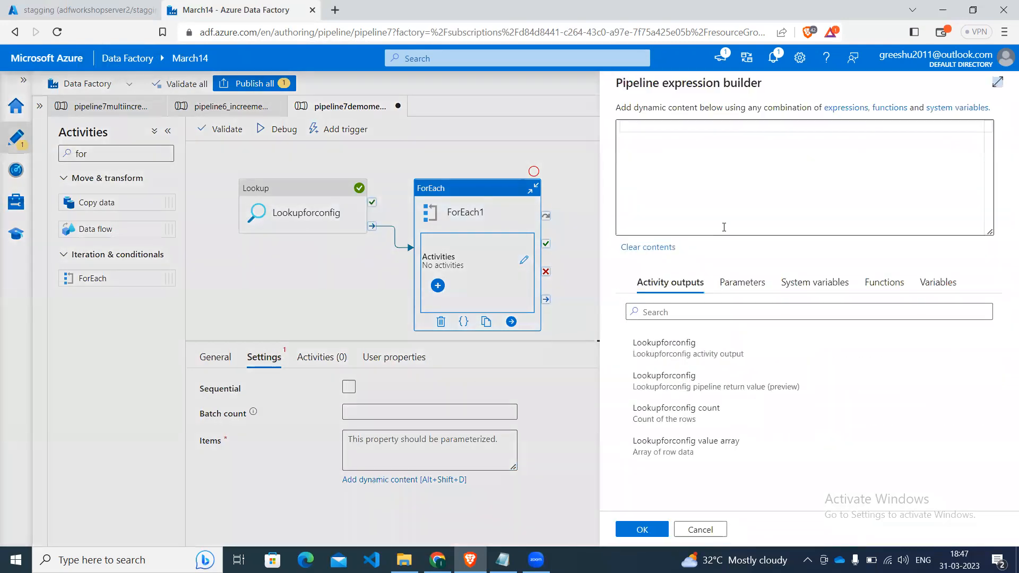
click(684, 451)
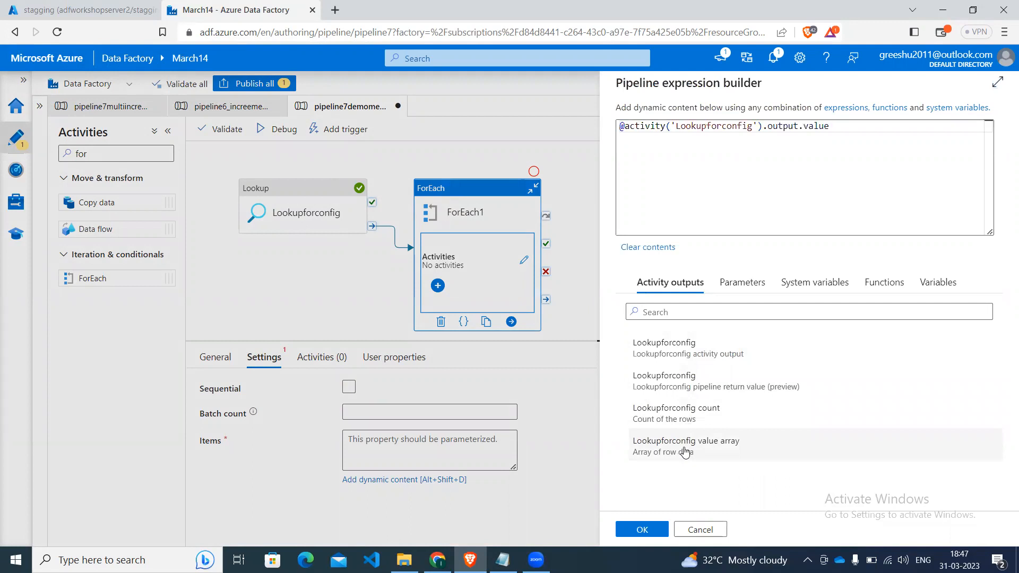
click(642, 529)
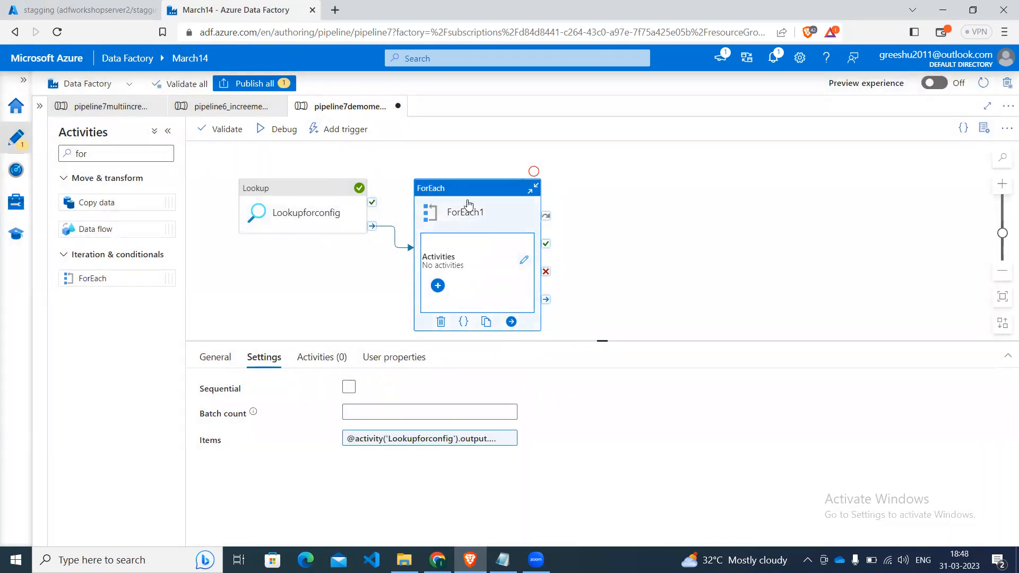
Open the inner activities of ForEach1 and add a Wait activity.
click(524, 262)
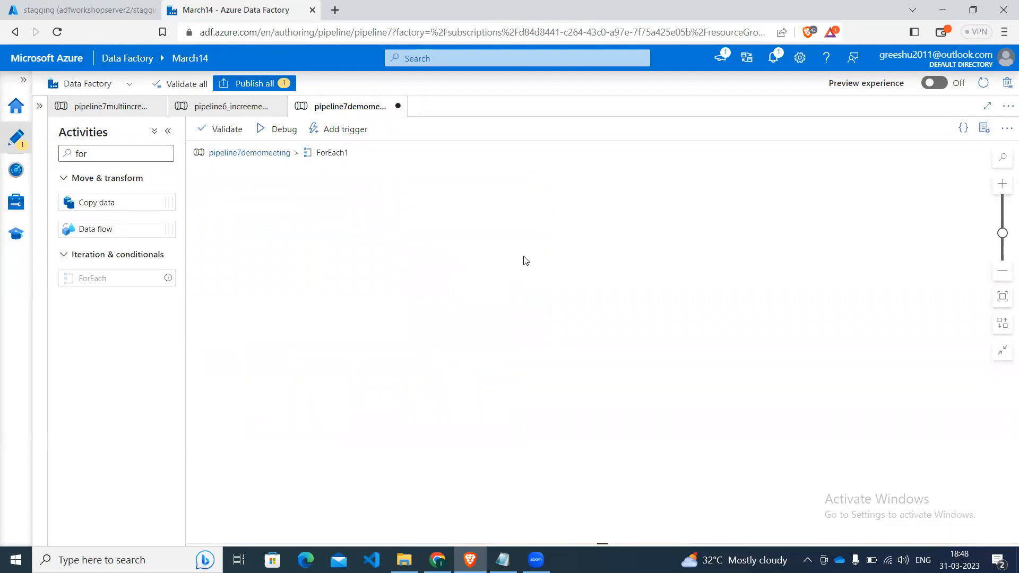
click(145, 154)
key(BackSpace)
key(BackSpace)
key(BackSpace)
text(wait)
drag(111, 202, 382, 269)
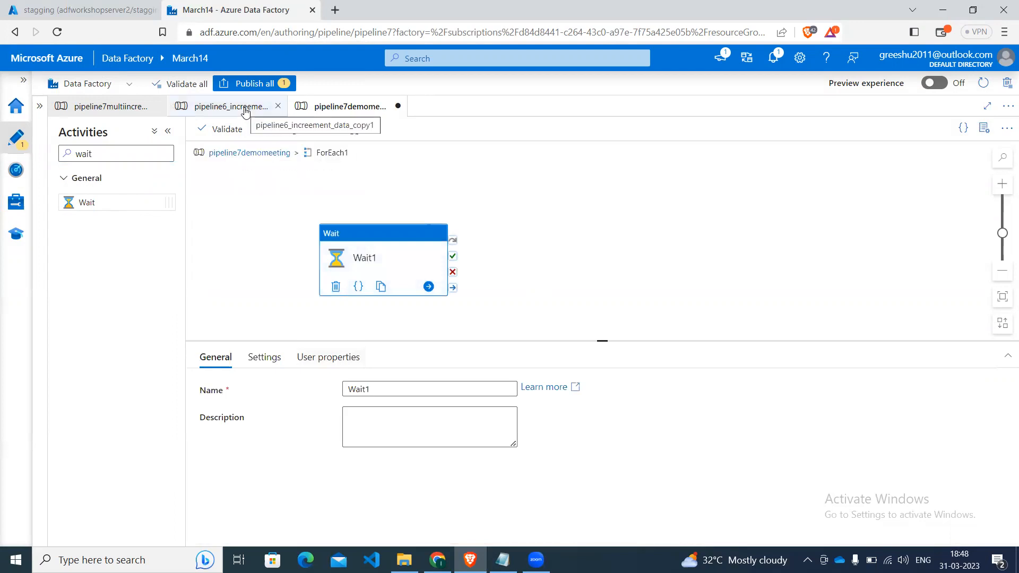
Publish the pipeline7demomeeting changes, run the pipeline in debug mode, and refresh the run status.
click(251, 84)
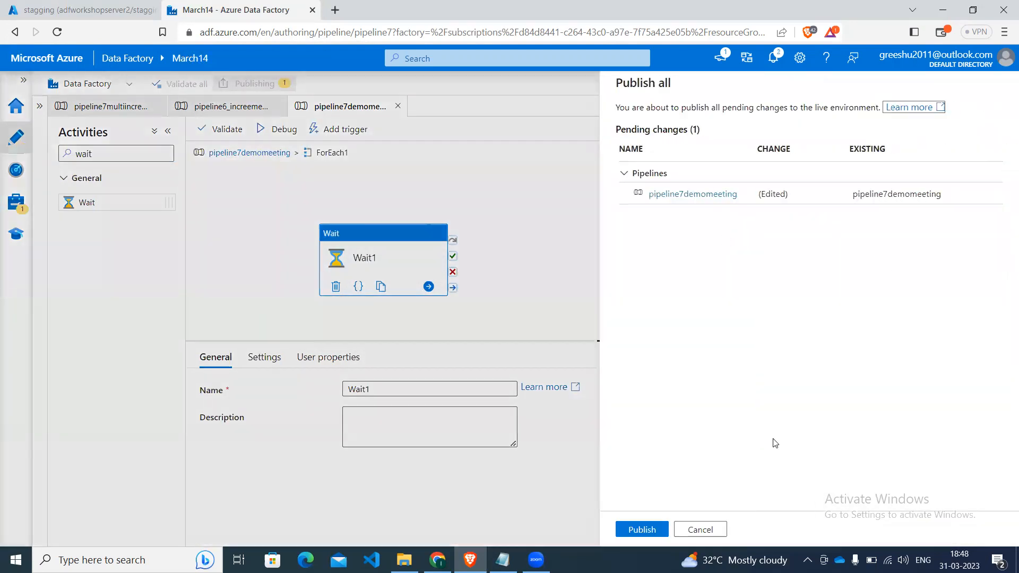
click(637, 529)
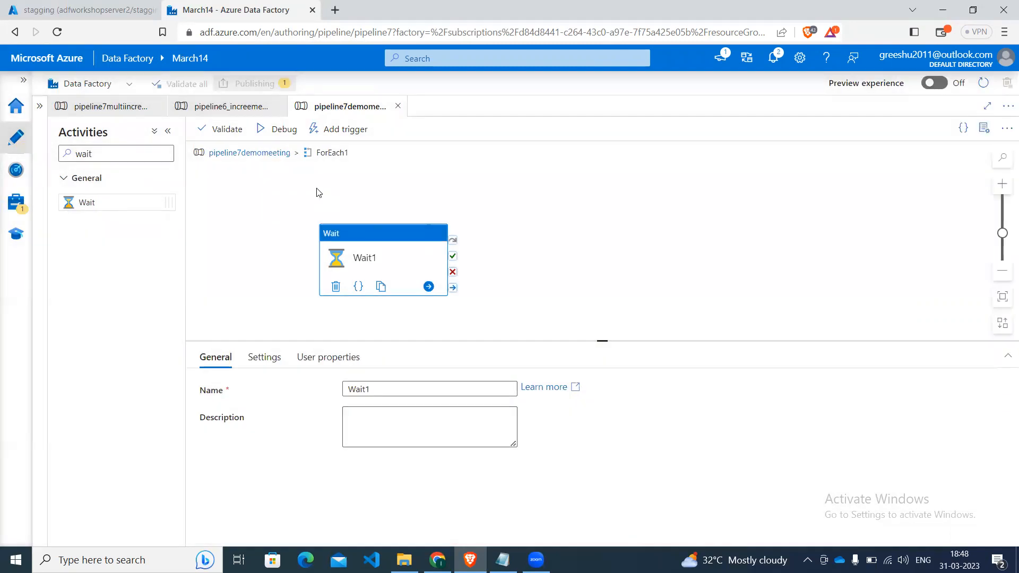
click(284, 130)
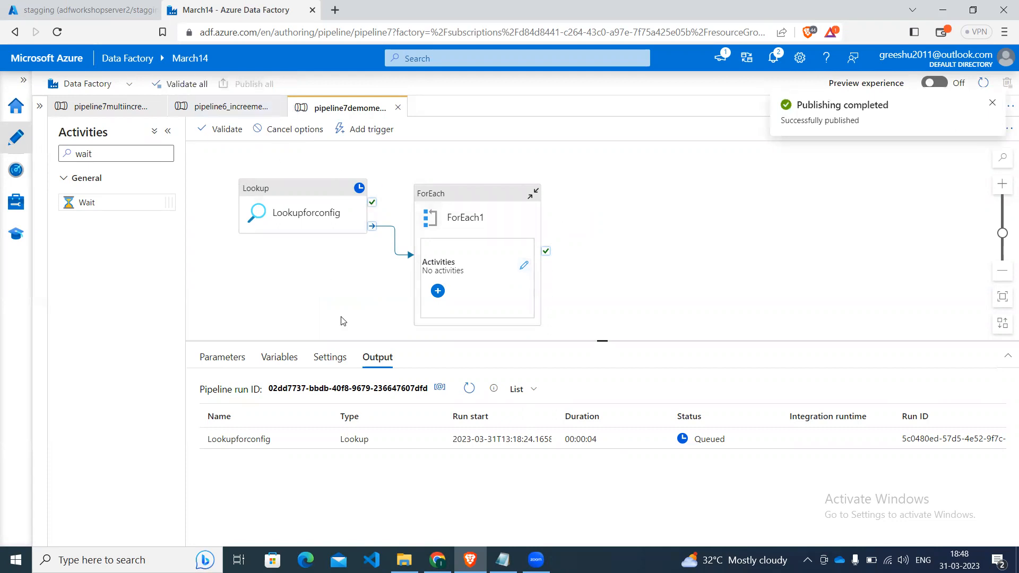
click(476, 397)
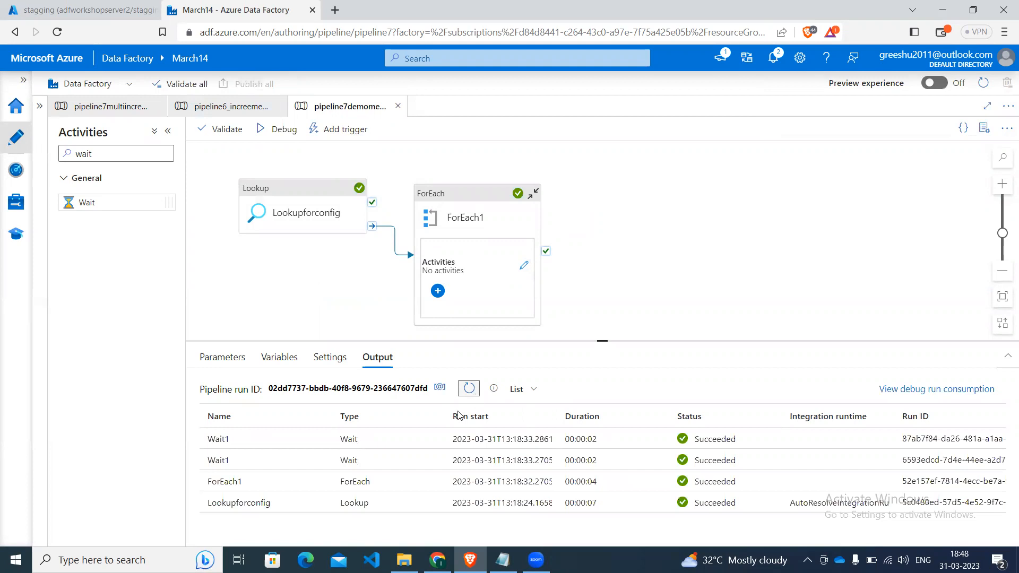
Inspect the run inputs of ForEach1 and of one Wait1 iteration, closing each view.
click(321, 481)
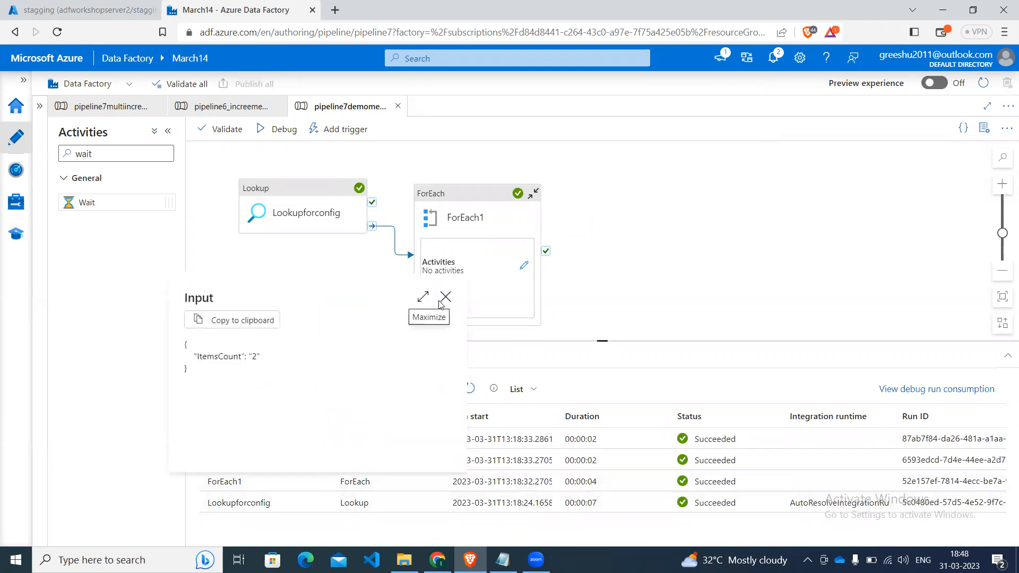
click(445, 297)
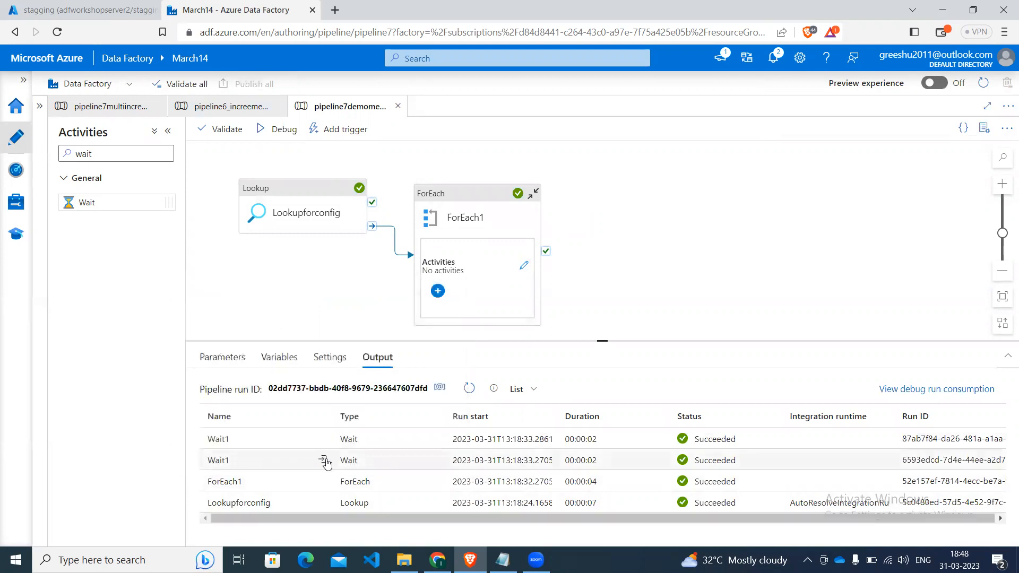
click(323, 460)
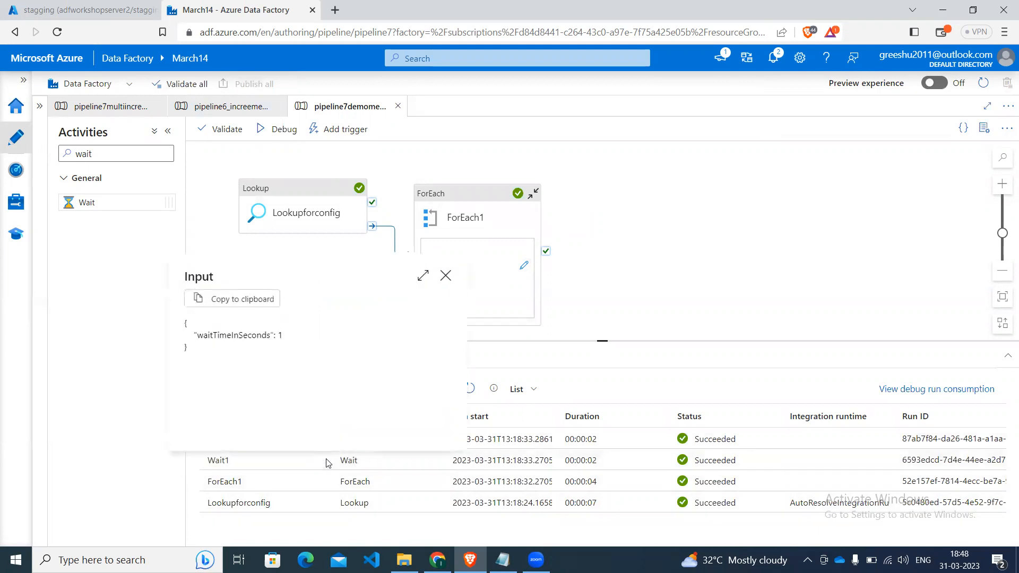
click(446, 275)
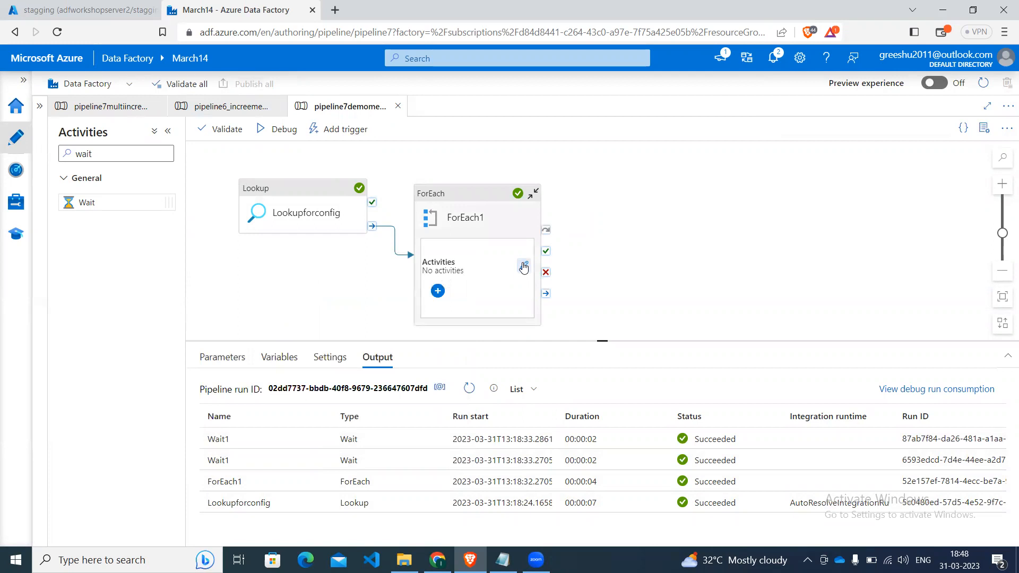
Delete the Wait activity inside ForEach1.
click(524, 265)
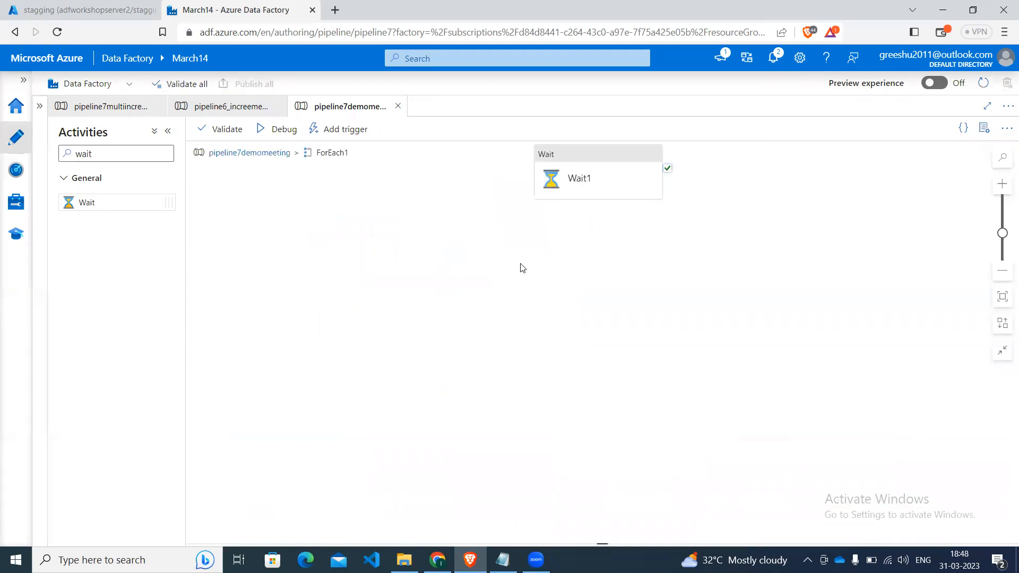
click(586, 182)
key(Delete)
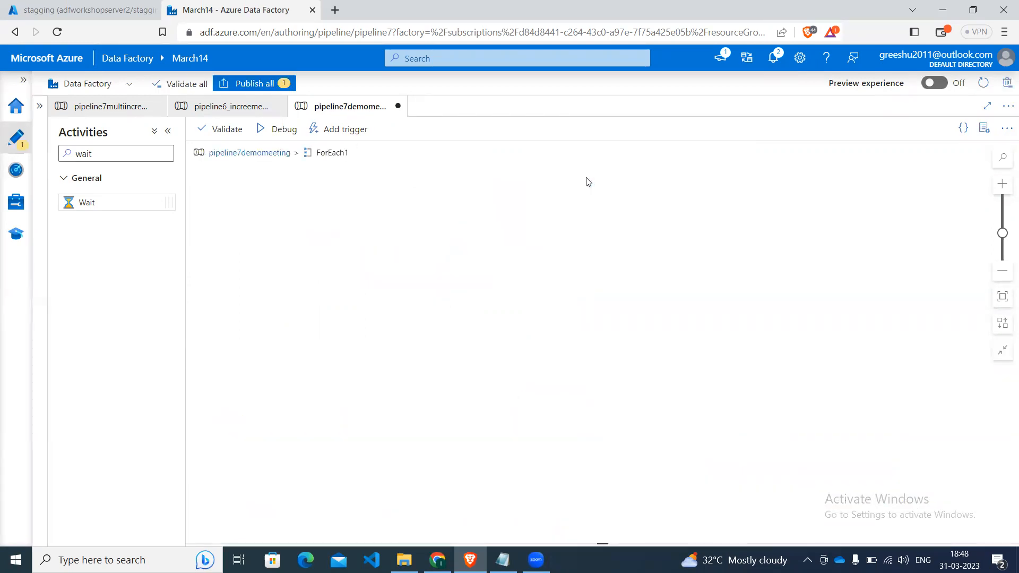
Find the Copy data activity and add it inside ForEach1.
click(132, 154)
text(wai)
key(BackSpace)
key(BackSpace)
key(BackSpace)
text(cop)
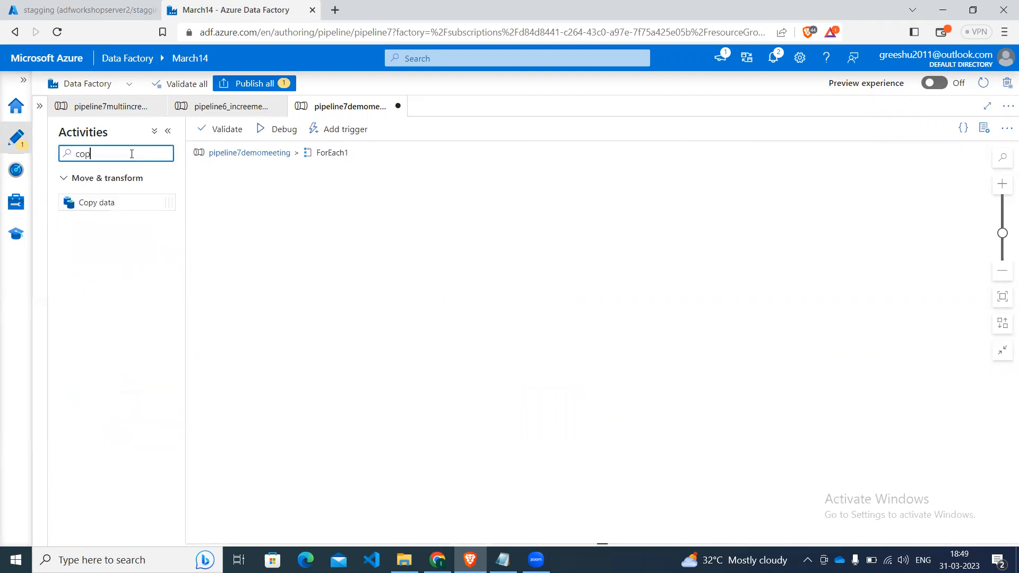
drag(95, 203, 398, 260)
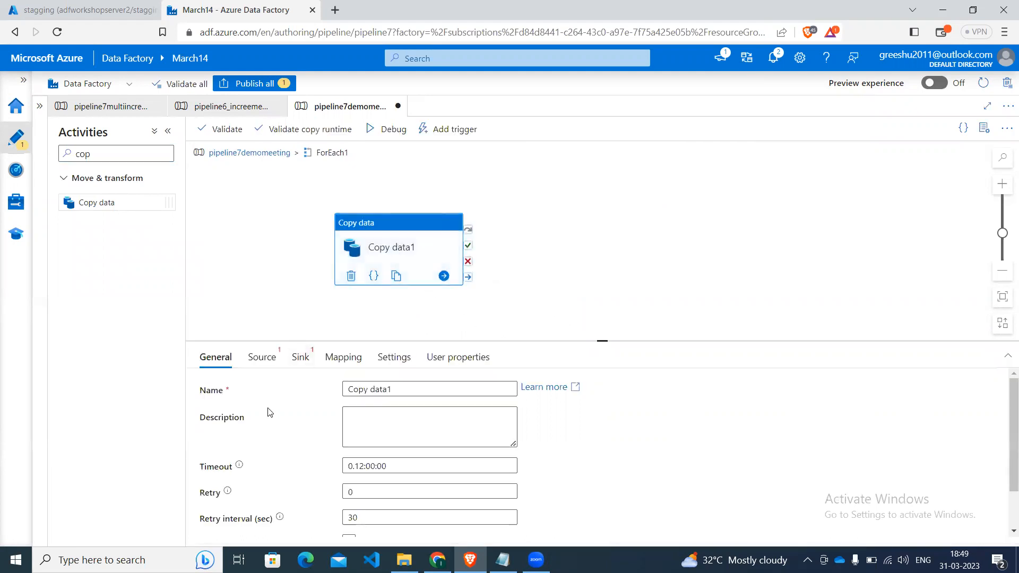
Set the Copy data source dataset to configstagging and choose Query as the source type.
click(268, 365)
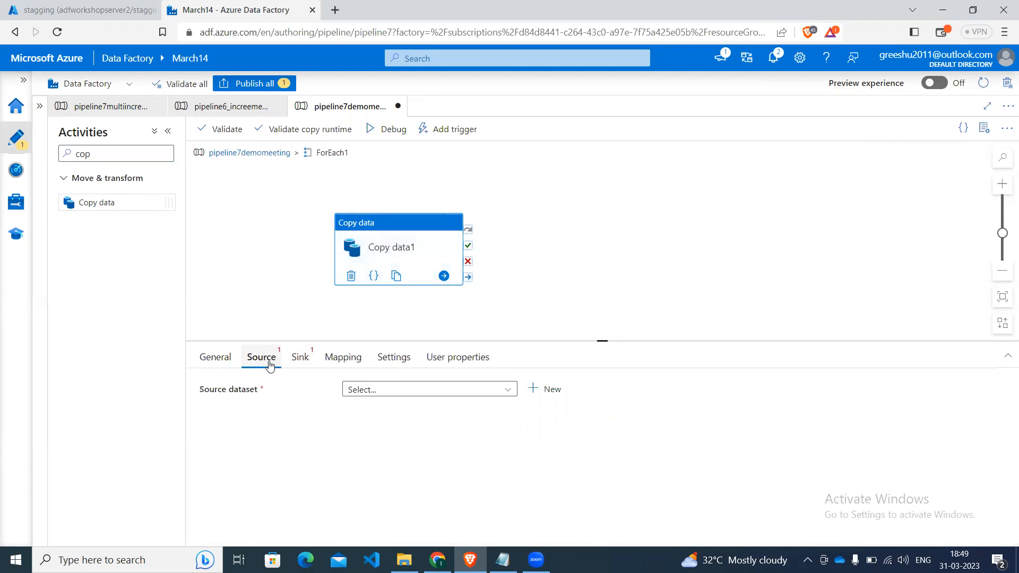
key(XF86AudioRaiseVolume)
click(364, 390)
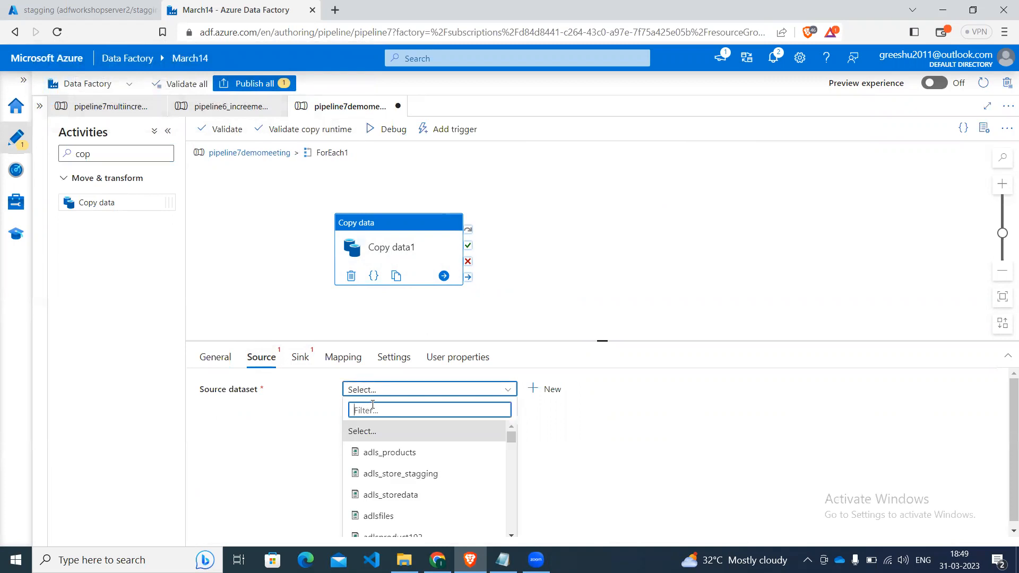
text(co)
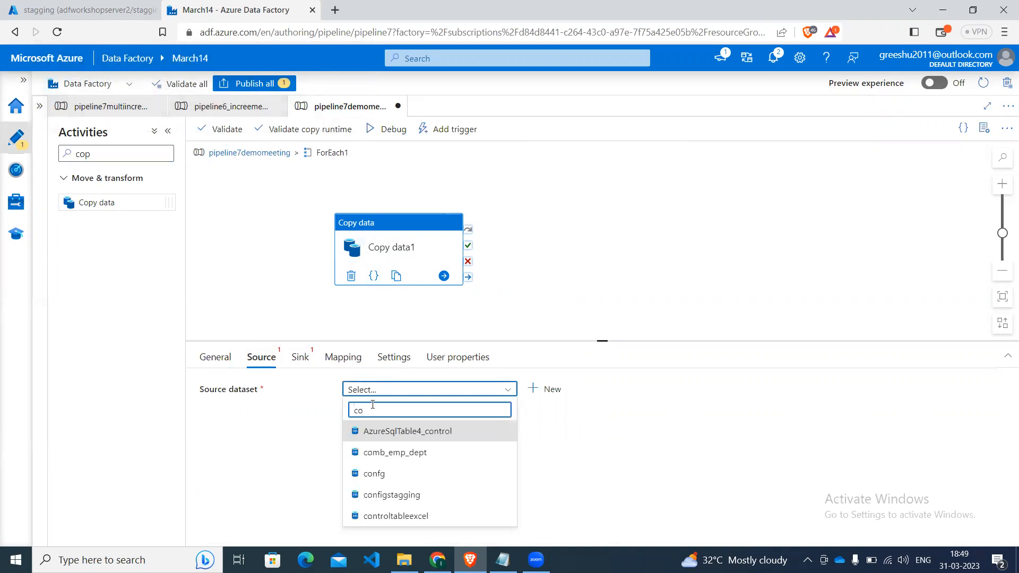
key(Down)
key(Down)
key(Down)
key(Down)
key(Up)
key(Return)
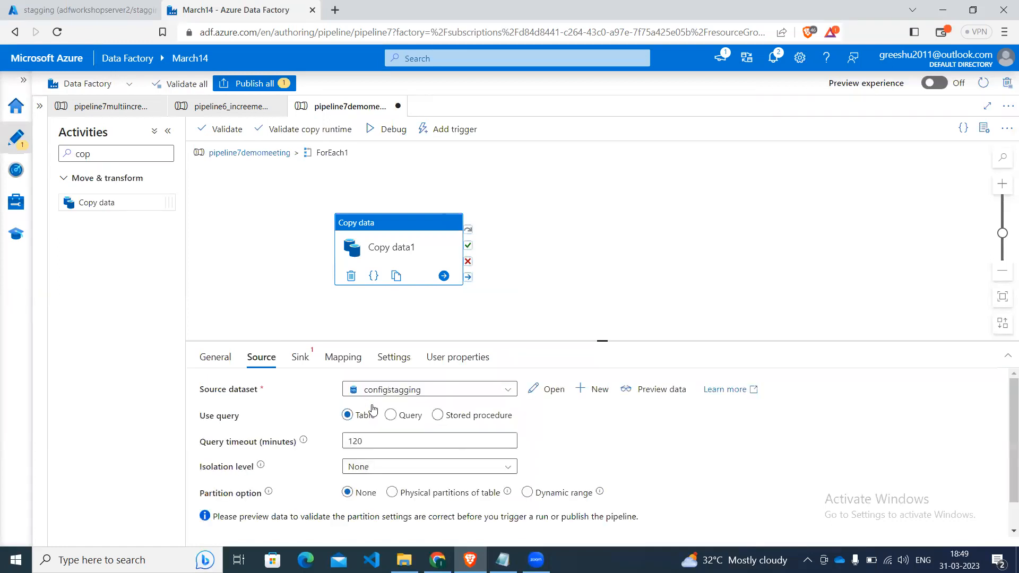
click(390, 415)
click(390, 444)
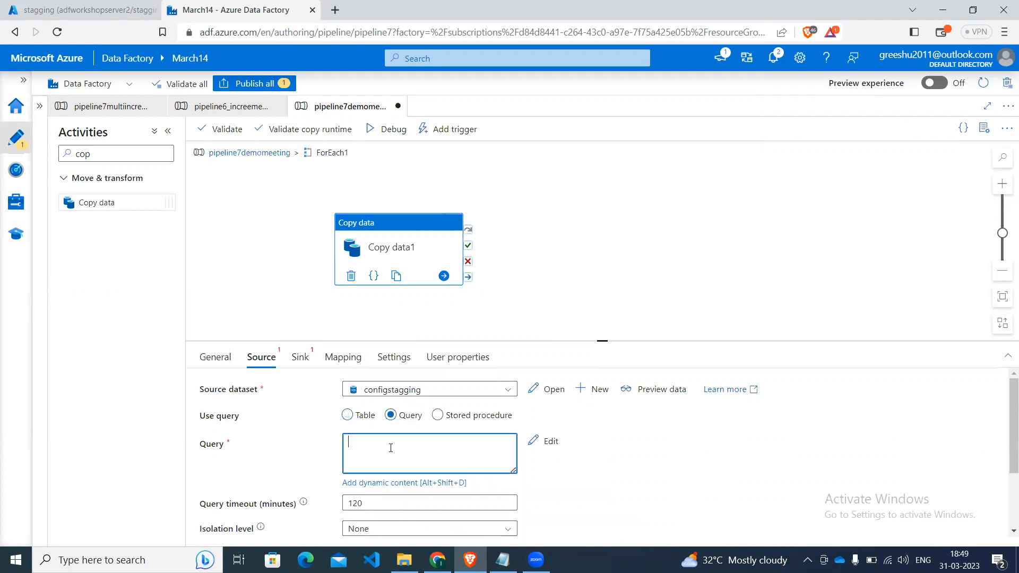
click(381, 483)
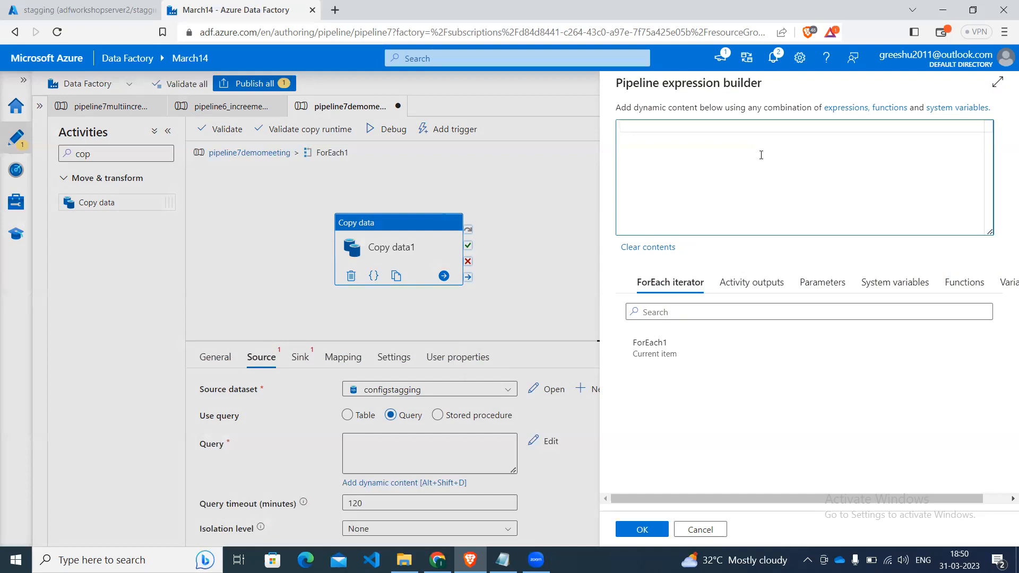
text(select * from)
click(658, 351)
click(624, 130)
key(BackSpace)
key(Right)
key(Right)
key(Right)
key(Right)
key(Right)
key(Right)
key(Right)
key(Right)
key(Right)
key(Right)
key(Right)
key(Right)
key(Right)
key(Right)
key(Right)
key(Right)
key(Left)
key(Left)
text(@)
key(Right)
key(Right)
key(Right)
key(Right)
key(Right)
key(Right)
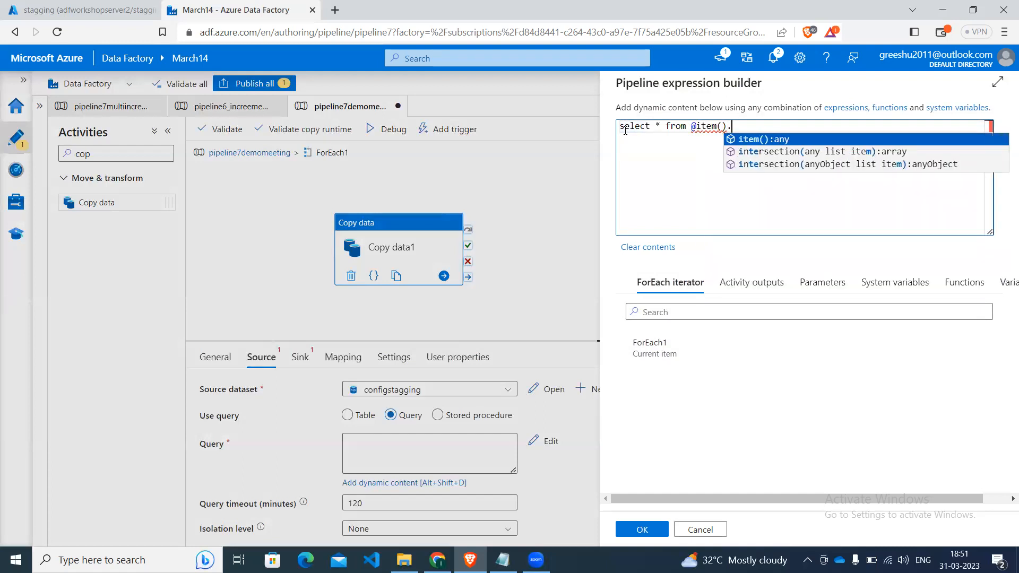
text(.)
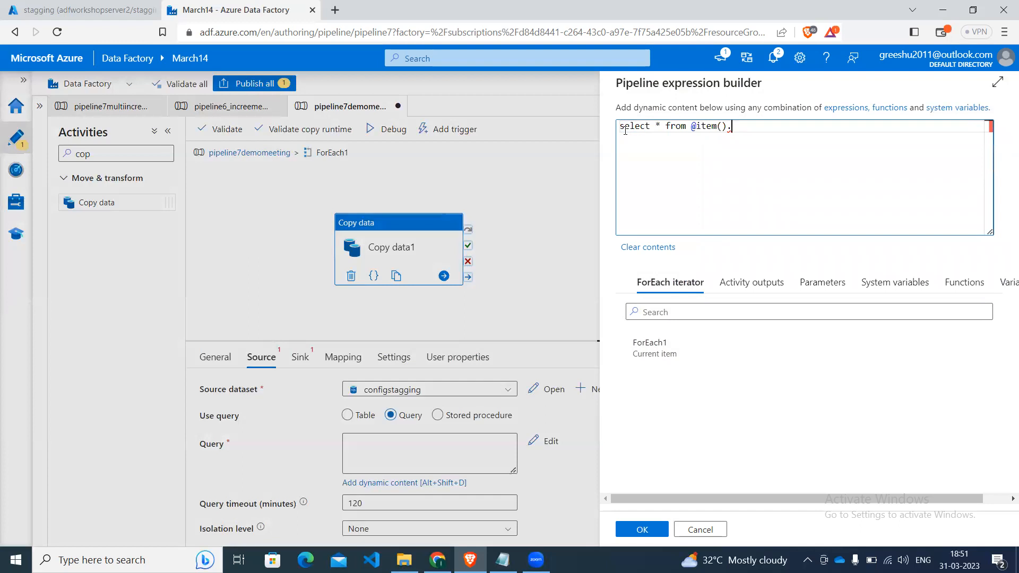
Copy the table_name key from the increment script notes in Notepad and append it to item() in the source query in Data Factory.
click(503, 560)
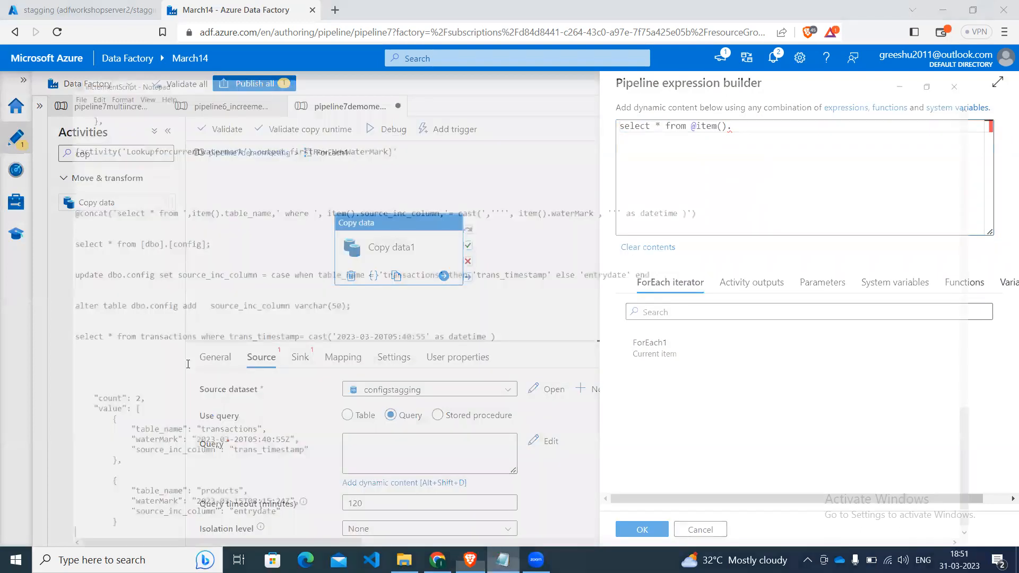
click(72, 397)
drag(78, 397, 126, 397)
key(ctrl+c)
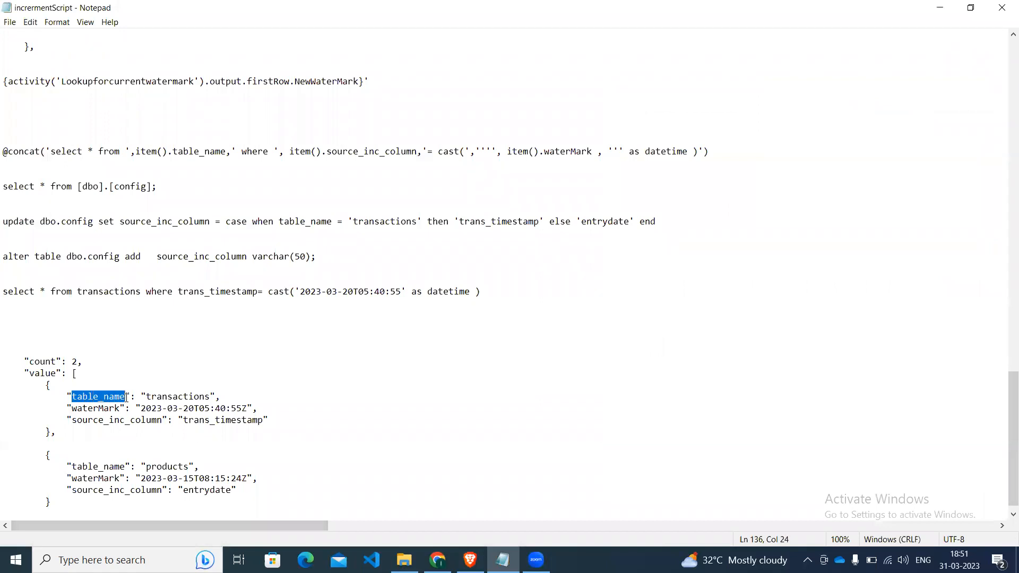
click(437, 559)
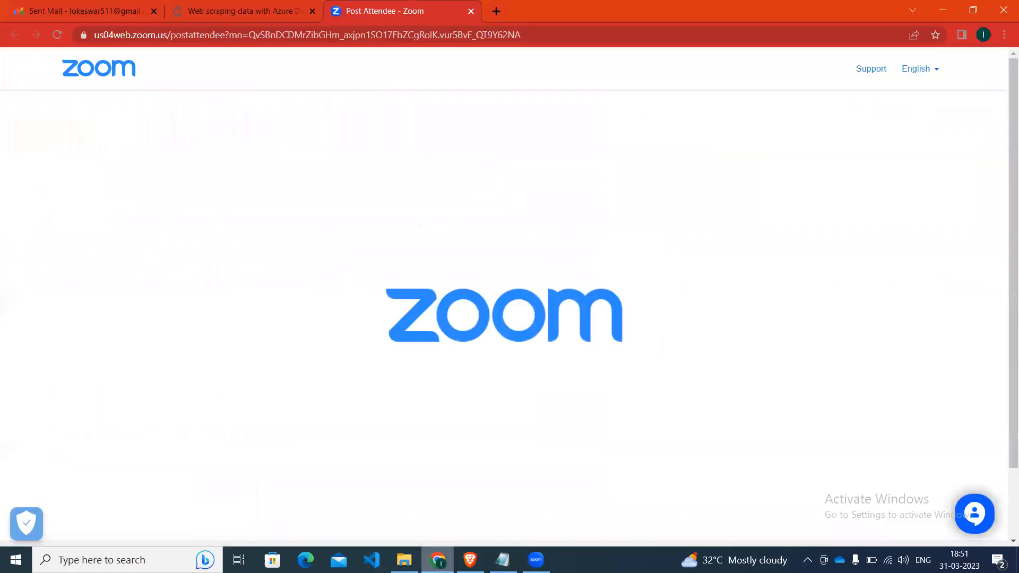
click(470, 560)
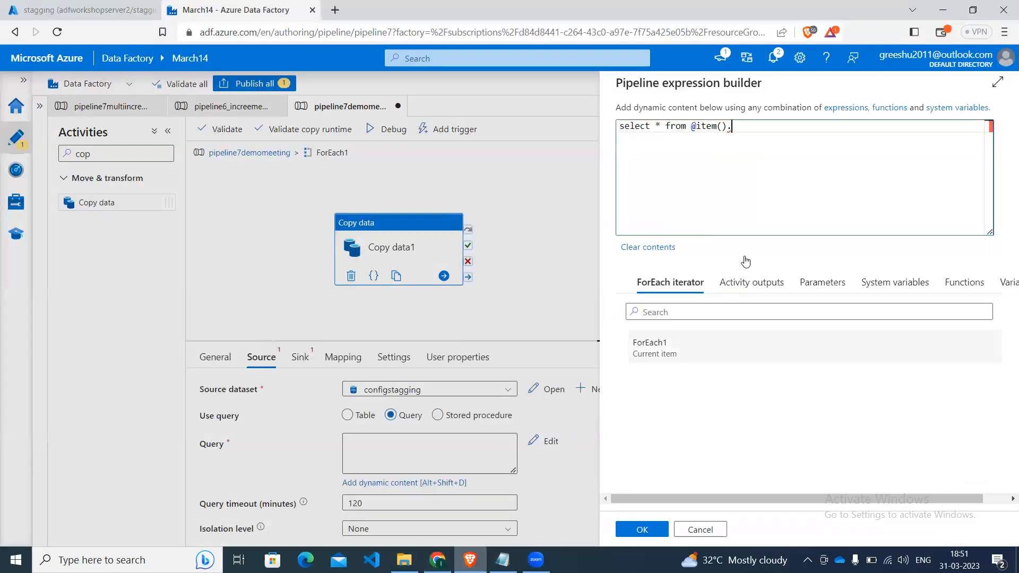
key(ctrl+v)
Wrap the table reference in curly braces so the query reads "select * from @{item().table_name}".
key(Left)
key(Left)
key(Left)
key(Left)
key(Left)
key(Left)
key(Left)
key(Left)
key(Left)
key(Left)
key(Left)
key(Left)
key(Left)
key(Left)
key(Left)
key(Left)
key(Left)
key(Left)
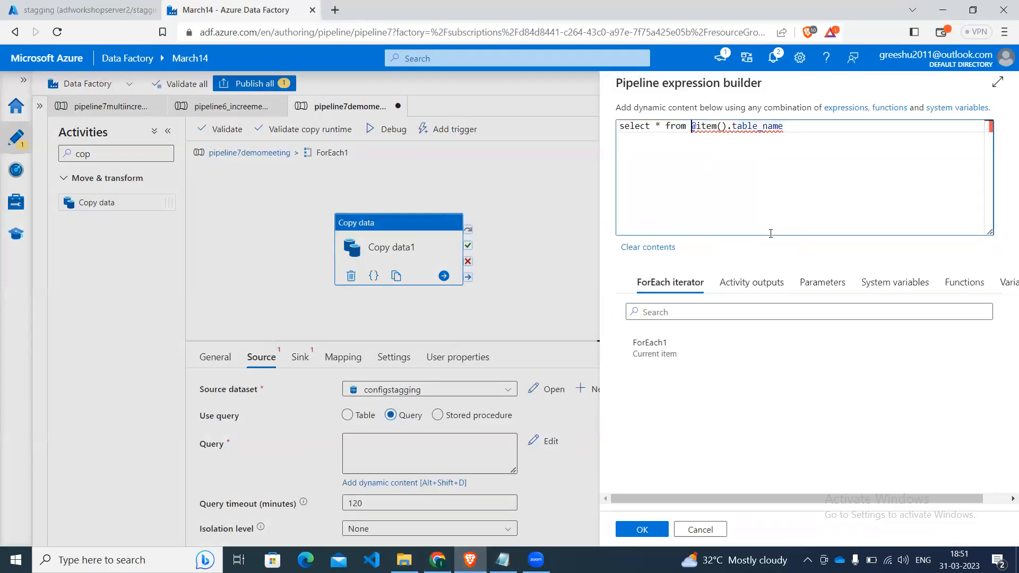
text({)
key(Right)
key(Right)
key(Right)
key(Right)
key(Right)
key(Right)
key(Right)
key(Right)
key(Right)
key(Right)
key(Right)
key(Right)
key(Right)
key(Right)
key(Right)
key(Right)
key(Right)
text(} )
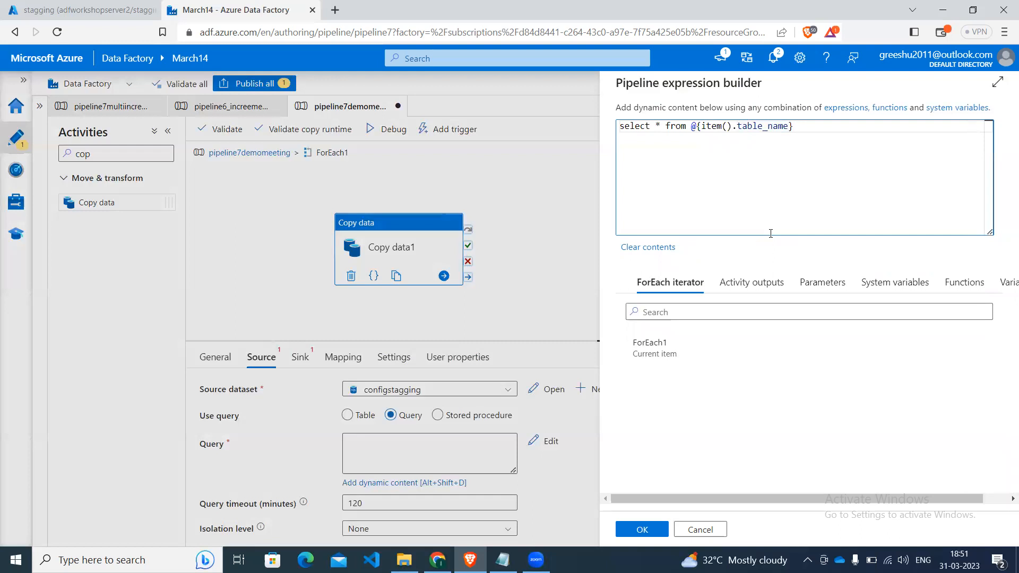
text(where i)
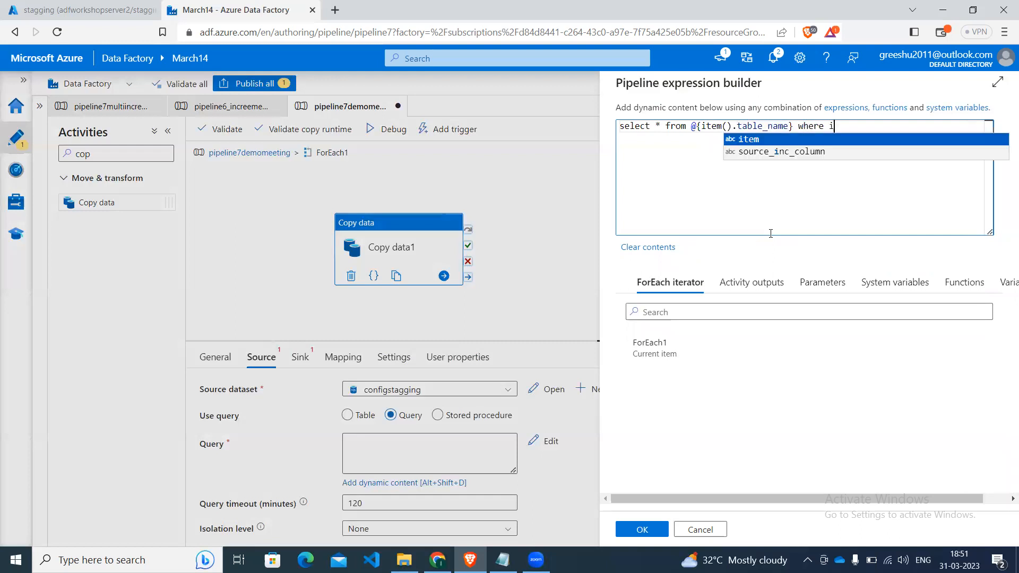
Extend the source query with the filter column "where item().source_inc_column".
key(Return)
text(.)
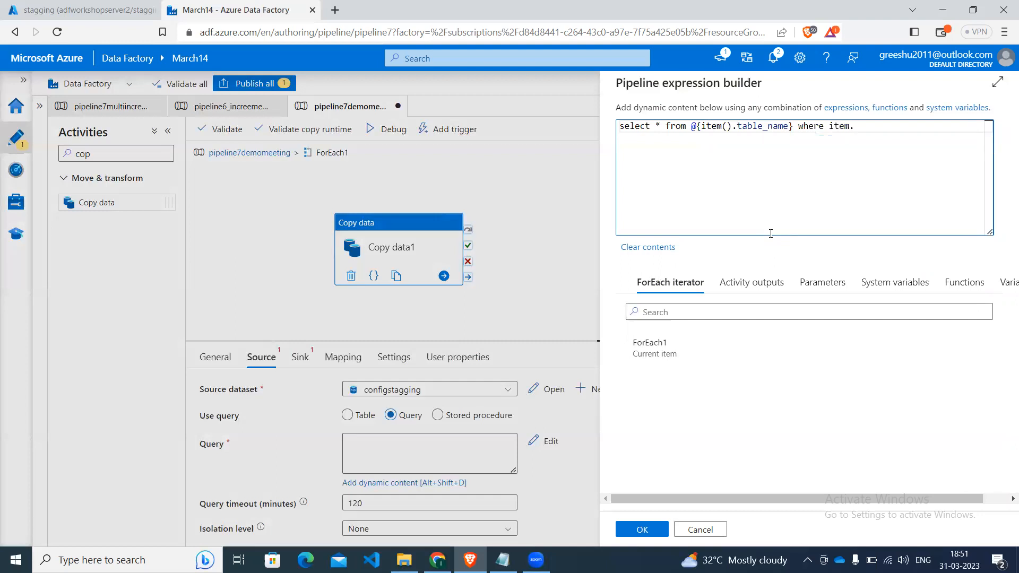
text(()
text(so)
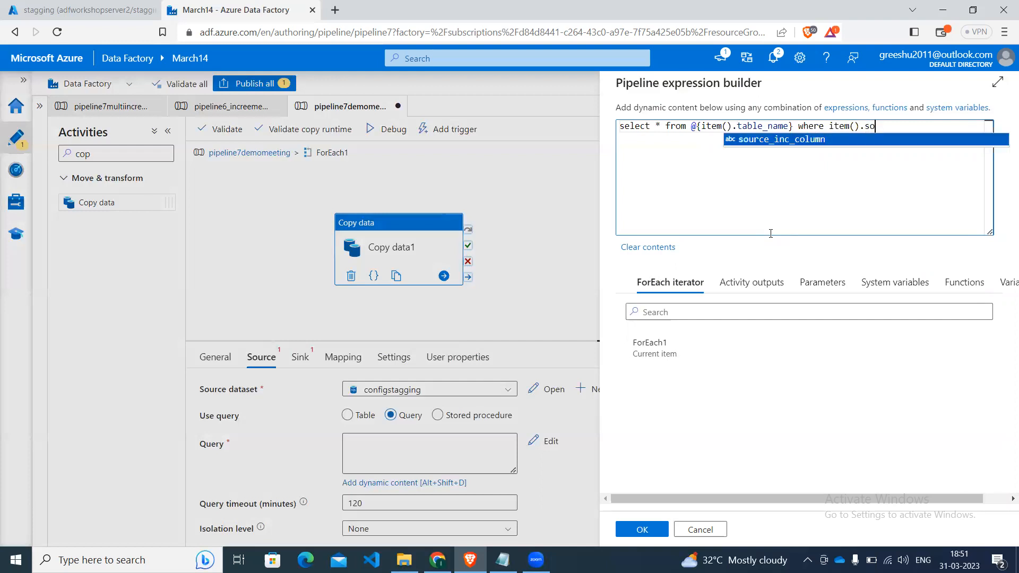
key(Return)
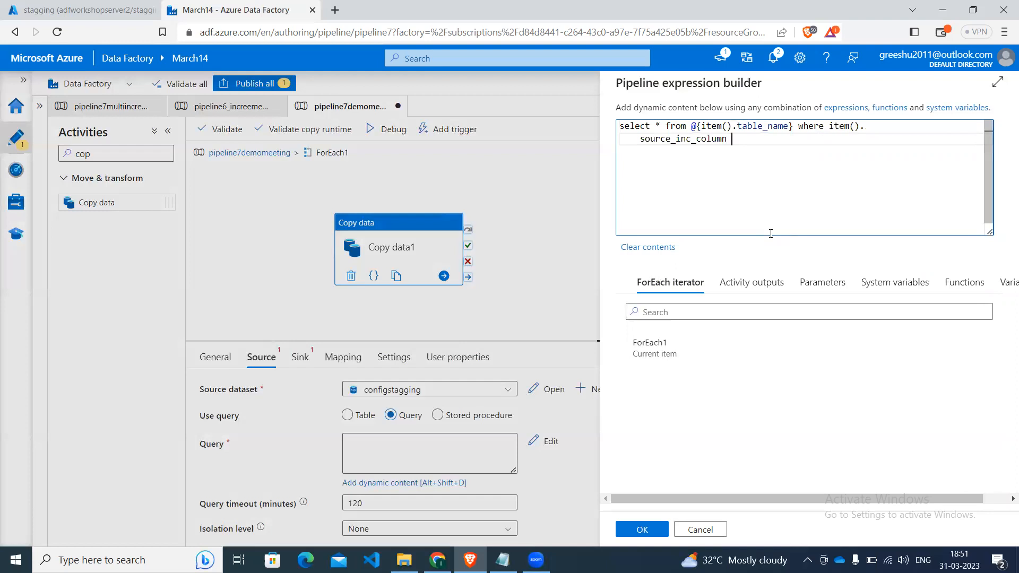
Complete the filter with ">= item().waterMark" and apply the source query expression.
text(>=)
text(ite)
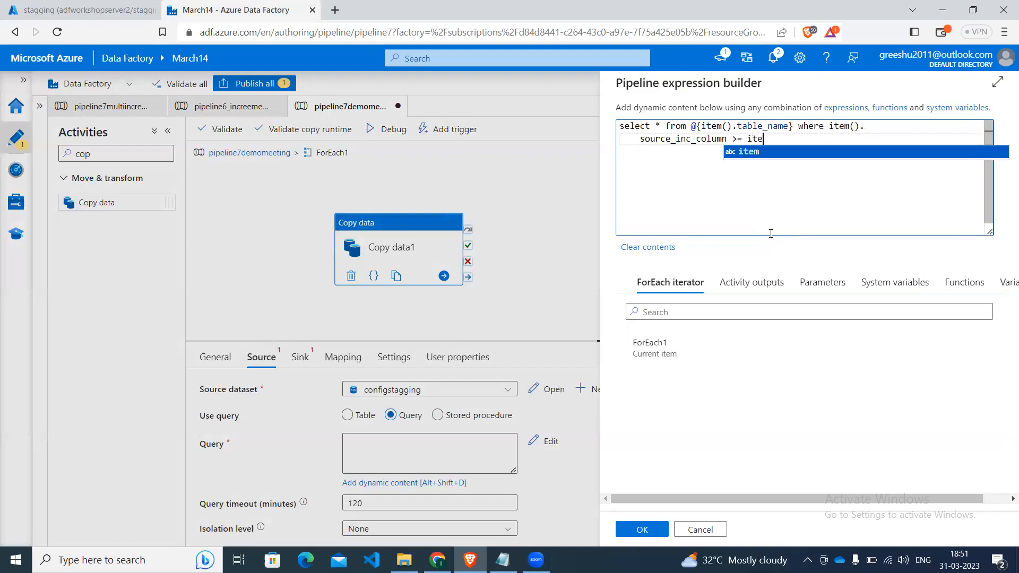
text(m().)
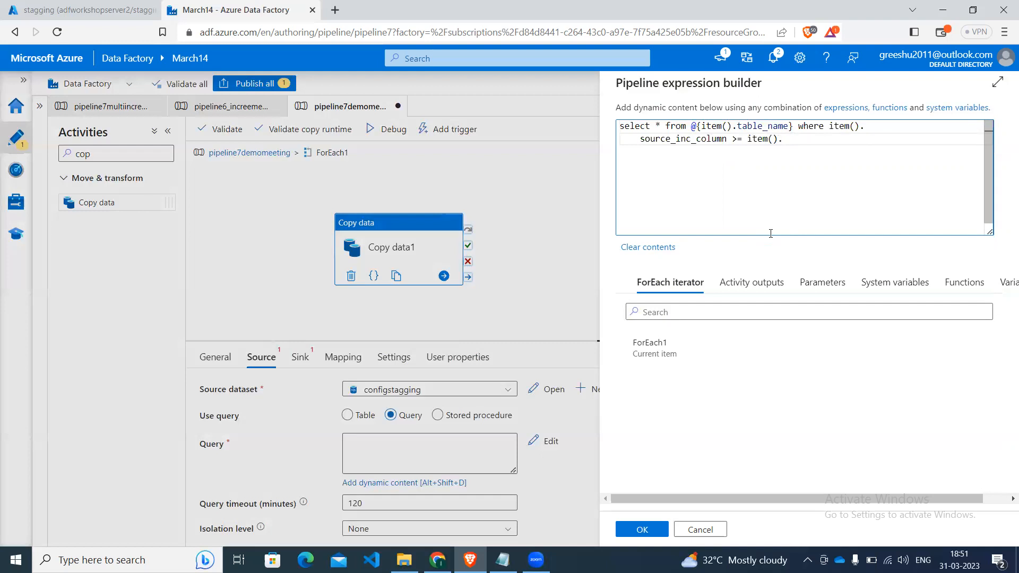
text(waterMark)
click(647, 530)
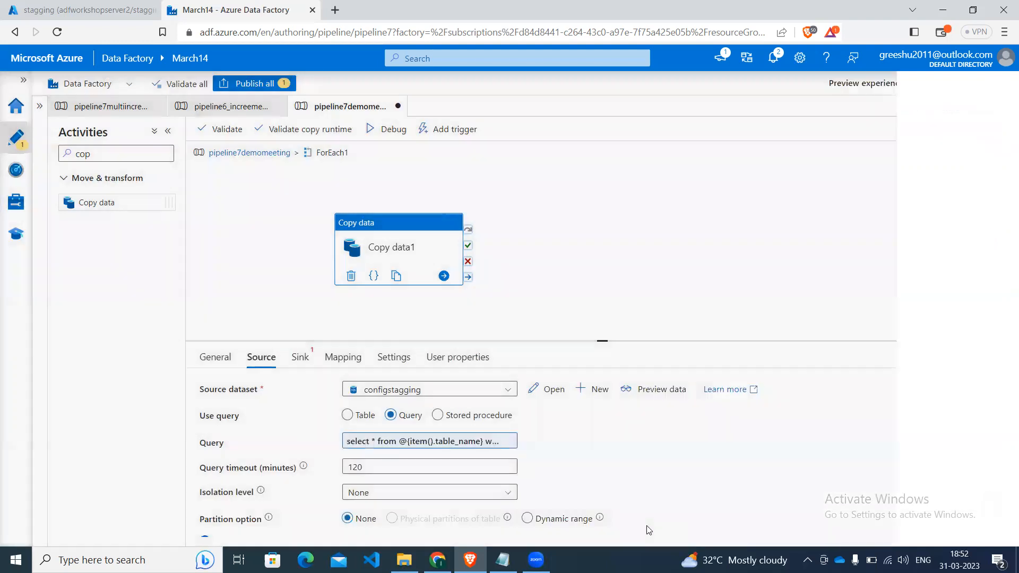
Choose ds_destination as the Copy data sink dataset and open its foldername value for editing.
click(309, 359)
click(380, 393)
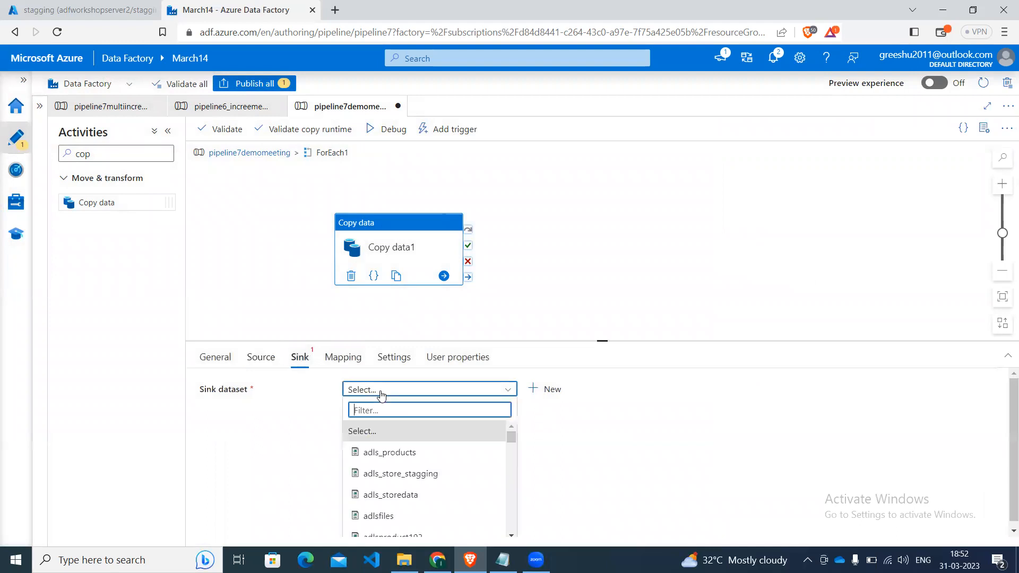
click(547, 389)
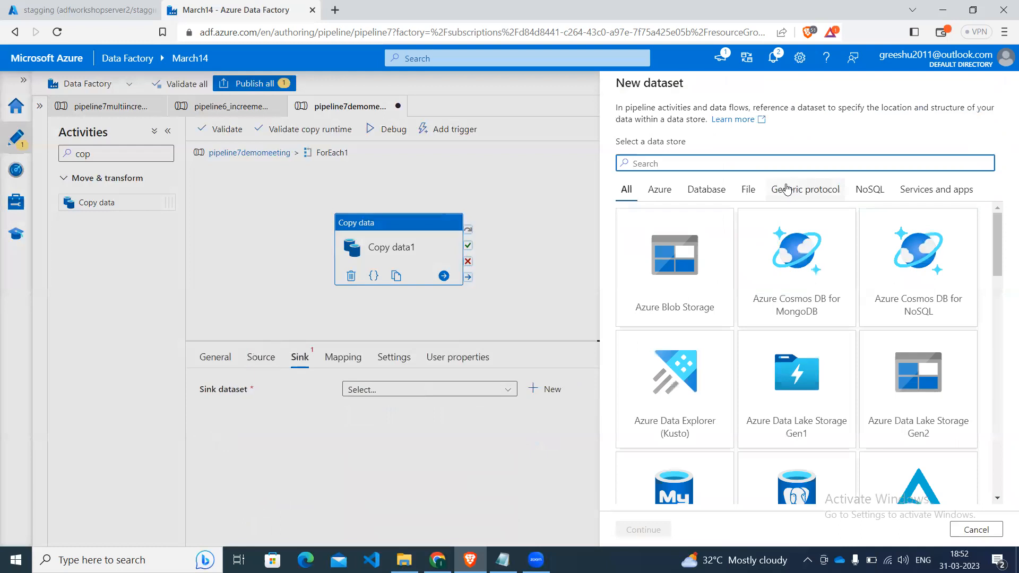
click(960, 529)
click(427, 390)
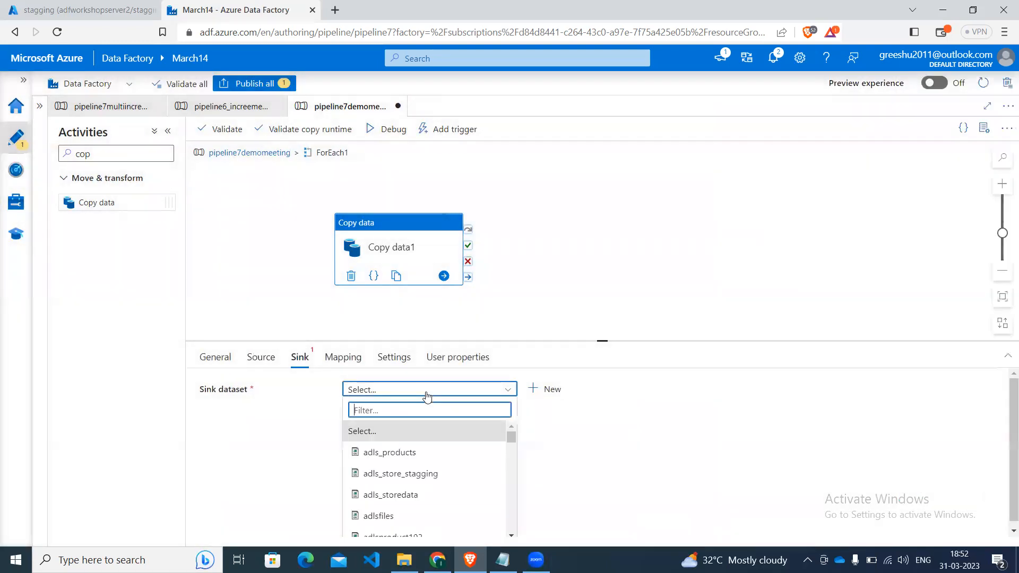
text(ds)
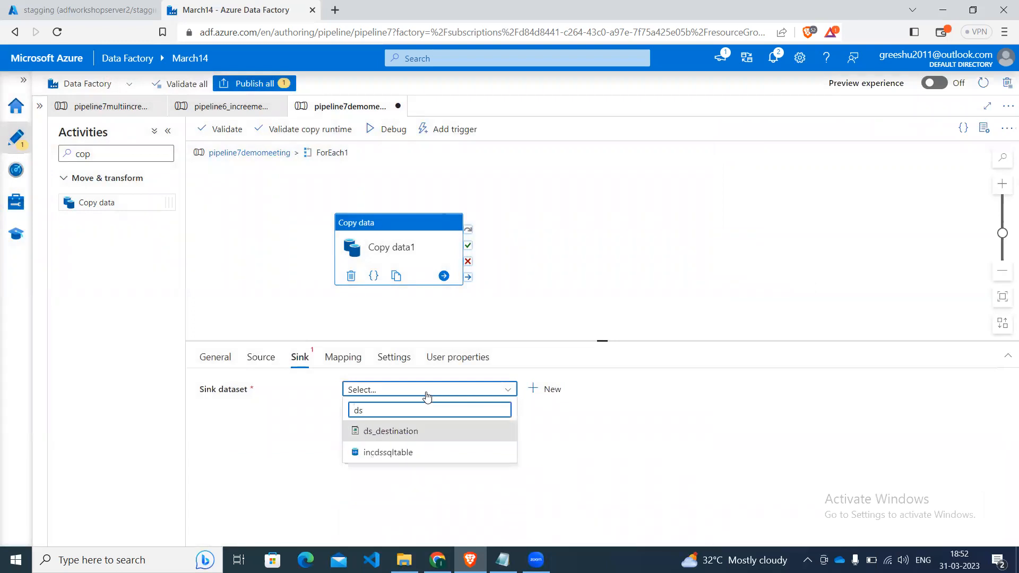
key(Return)
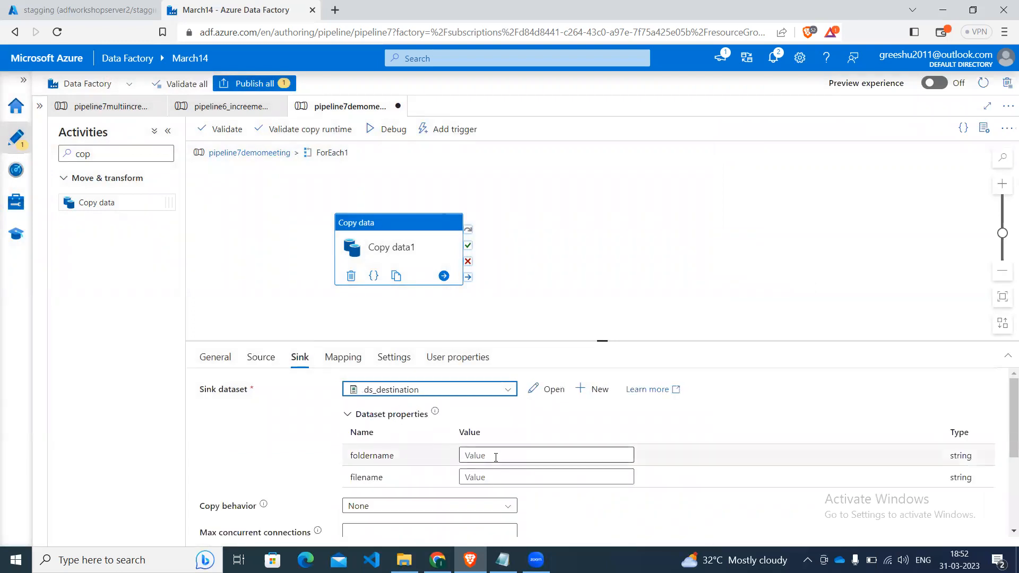
click(496, 456)
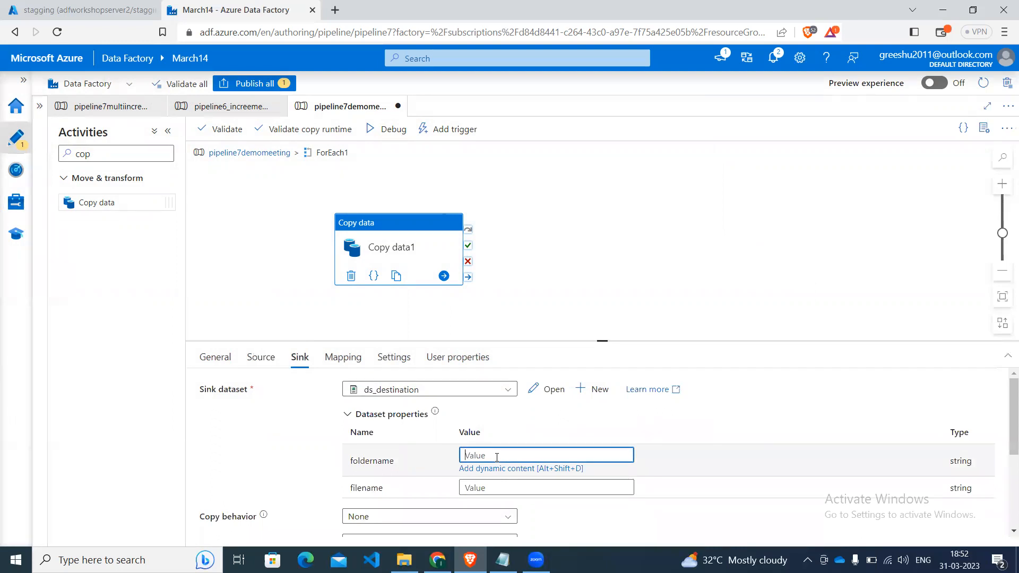
text(dummy)
key(BackSpace)
key(BackSpace)
key(BackSpace)
key(BackSpace)
key(BackSpace)
click(489, 469)
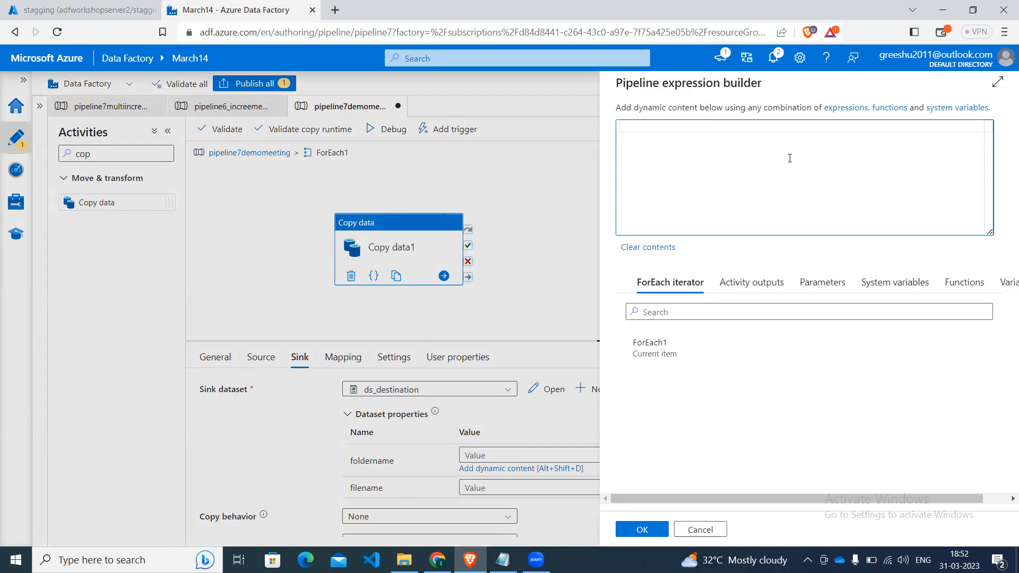
text(@con)
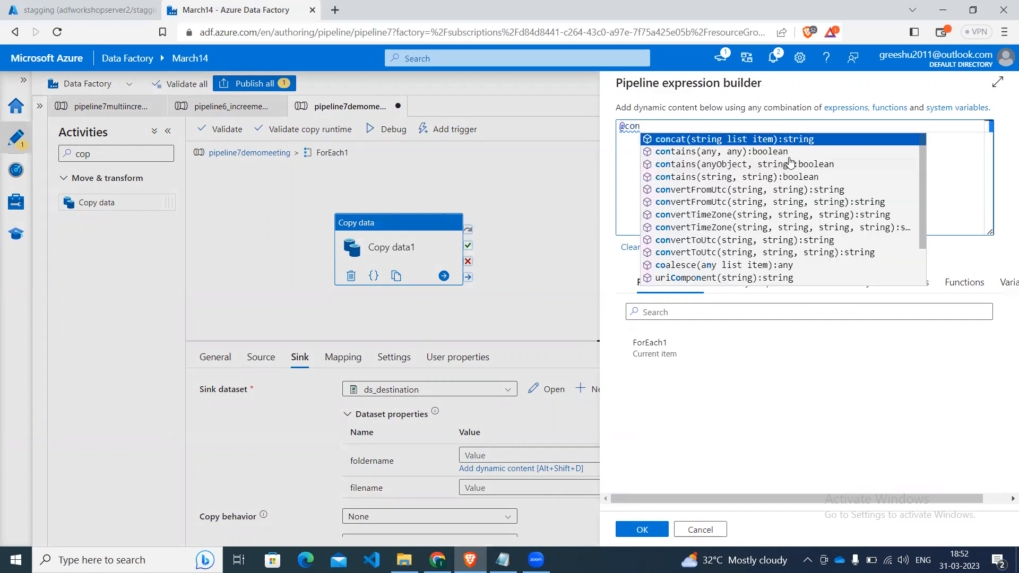
key(Return)
key(Return)
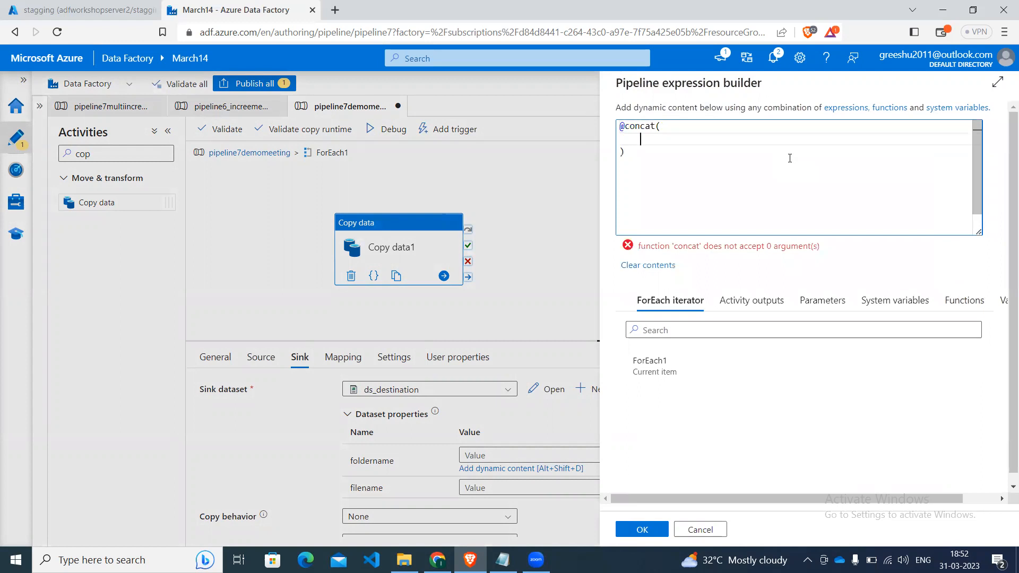
key(BackSpace)
text(it)
key(Tab)
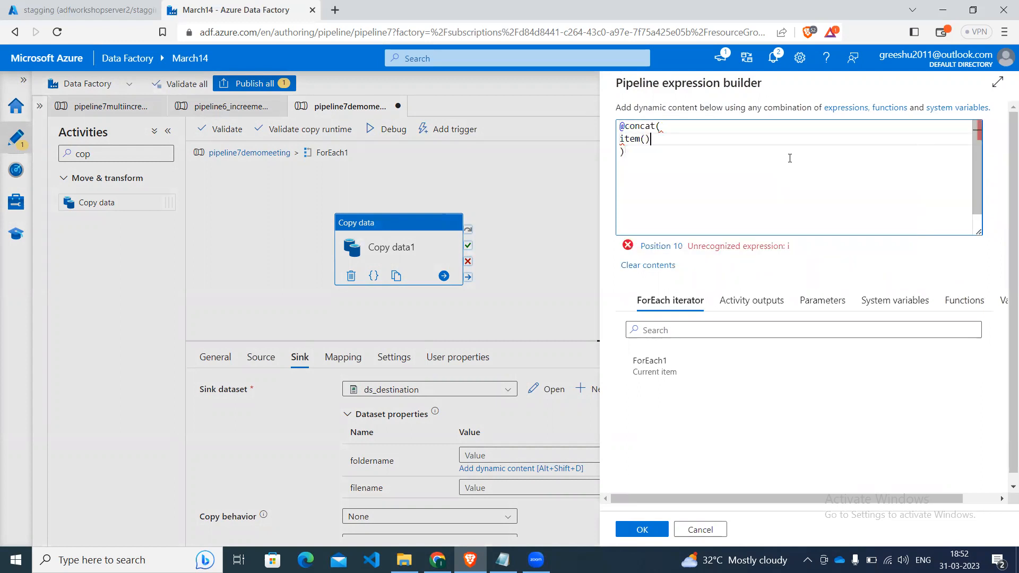
text(.ta)
key(Tab)
text(,)
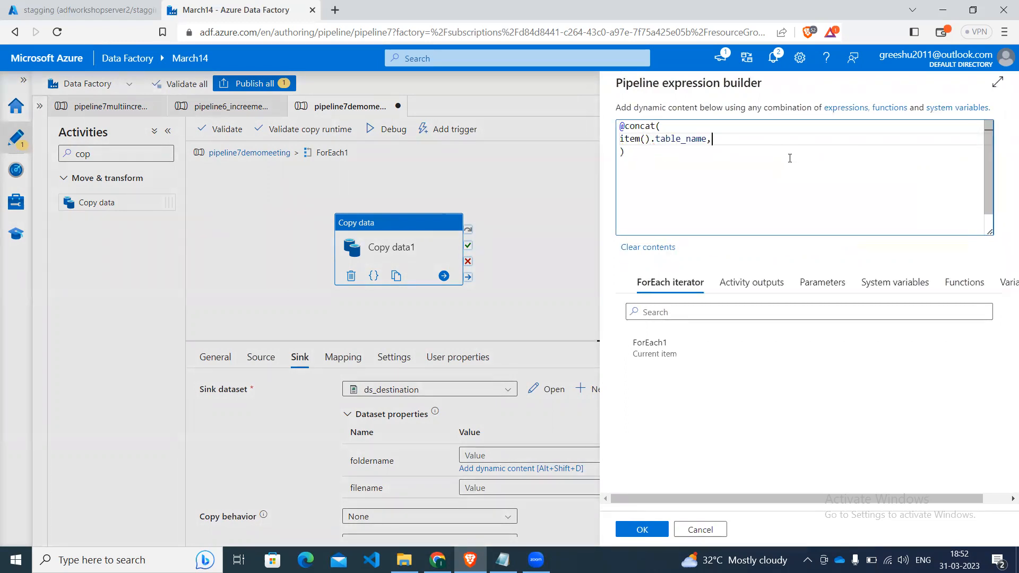
Add a '/' separator and utcNow('yyyy') as the following arguments of the foldername concat expression.
key(Return)
text('/')
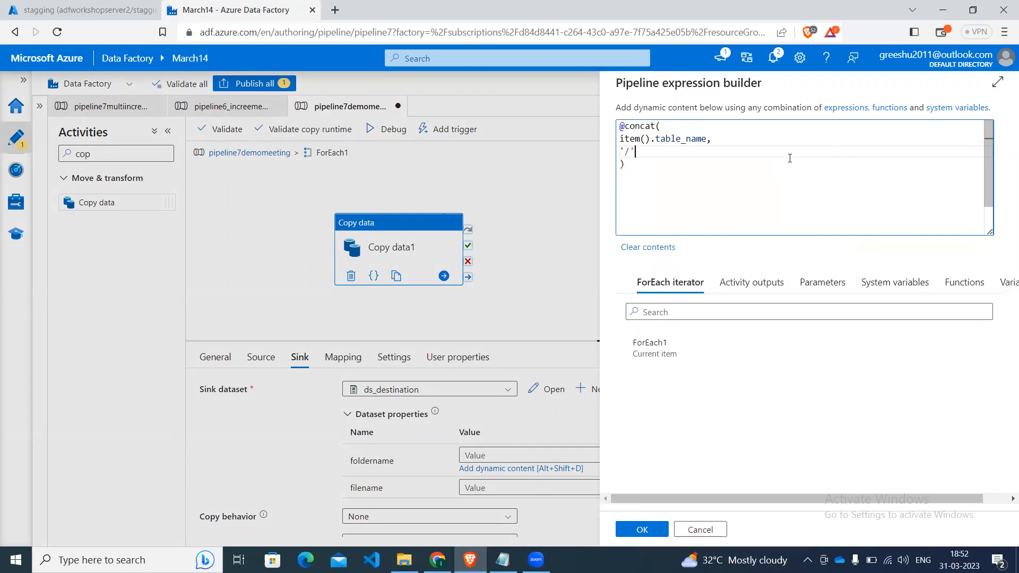
text(,)
key(Return)
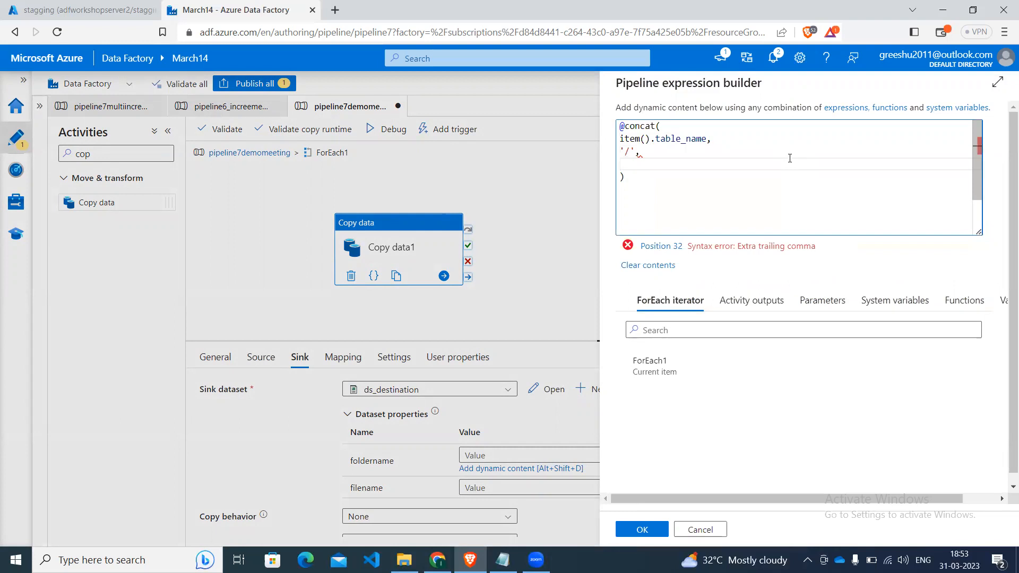
text(utc)
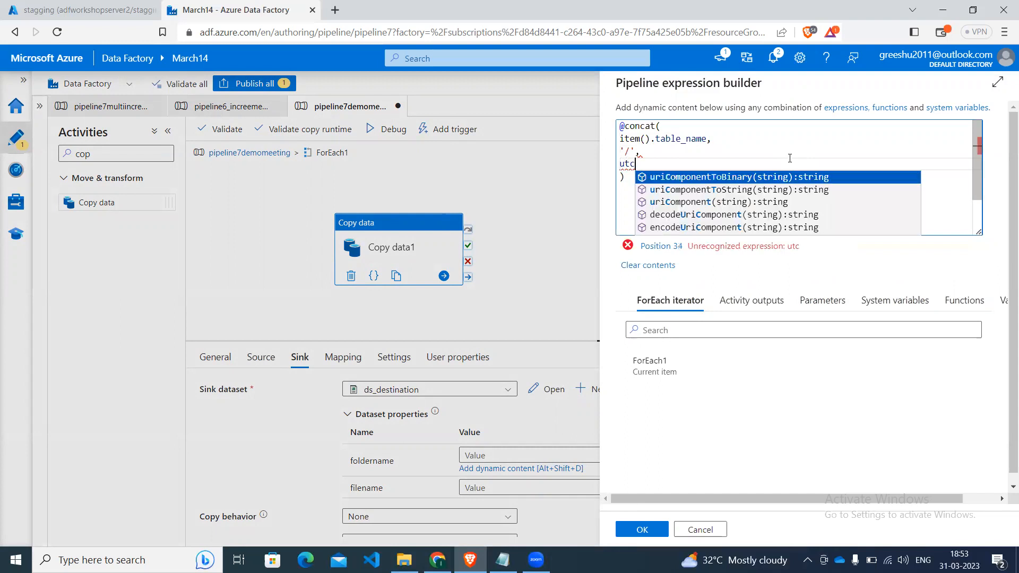
text(No)
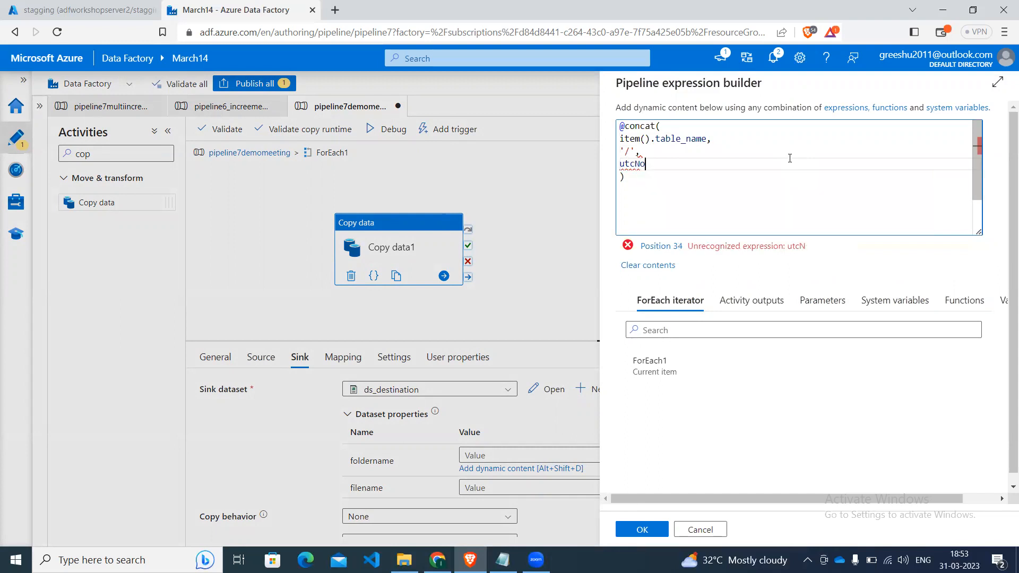
text(w)
key(Return)
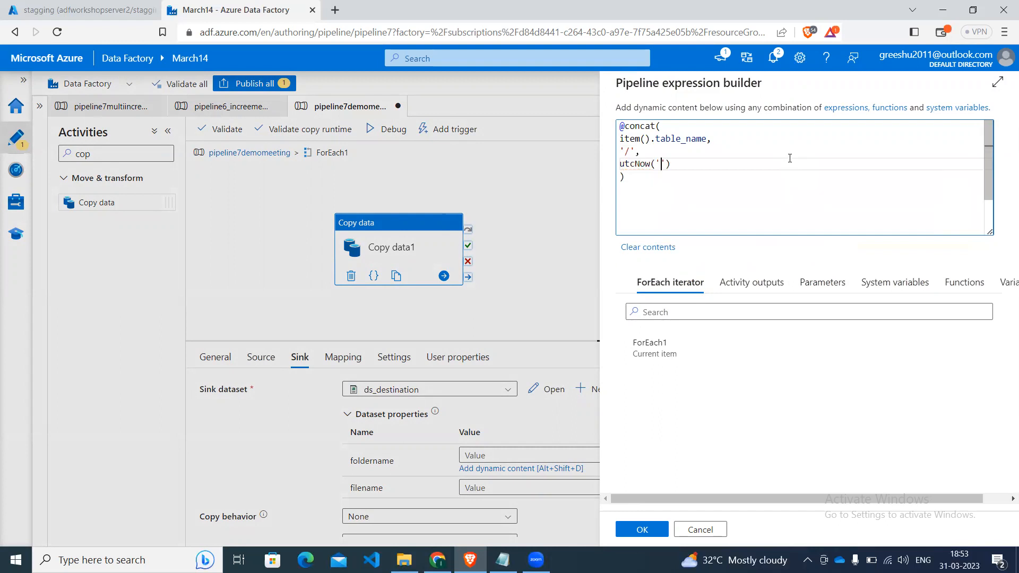
text(yyyy)
key(Return)
Add another '/' separator and utcNow('MM/dd') to the foldername concat expression and apply it.
text('/)
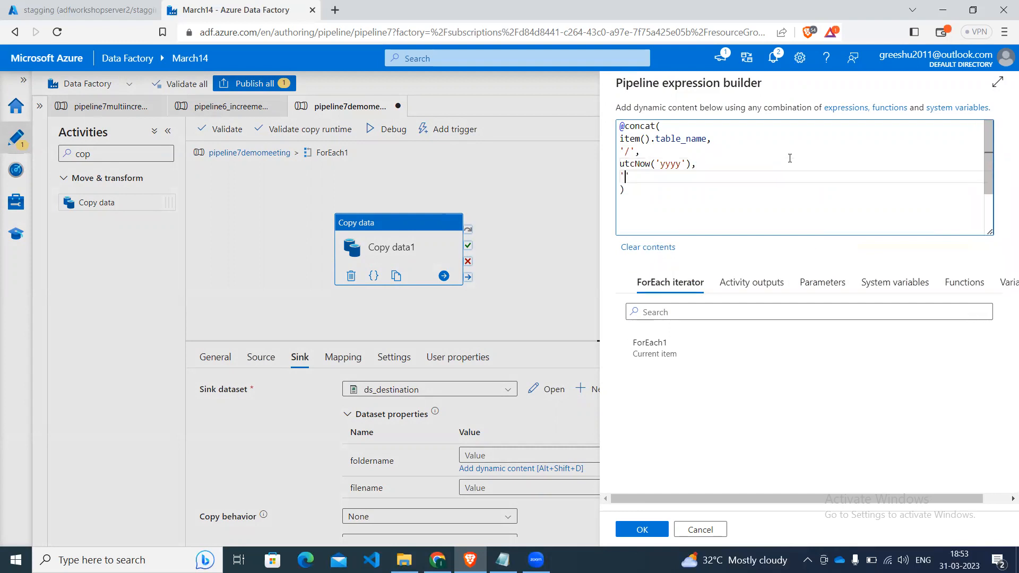
text(',)
key(Return)
text(utc)
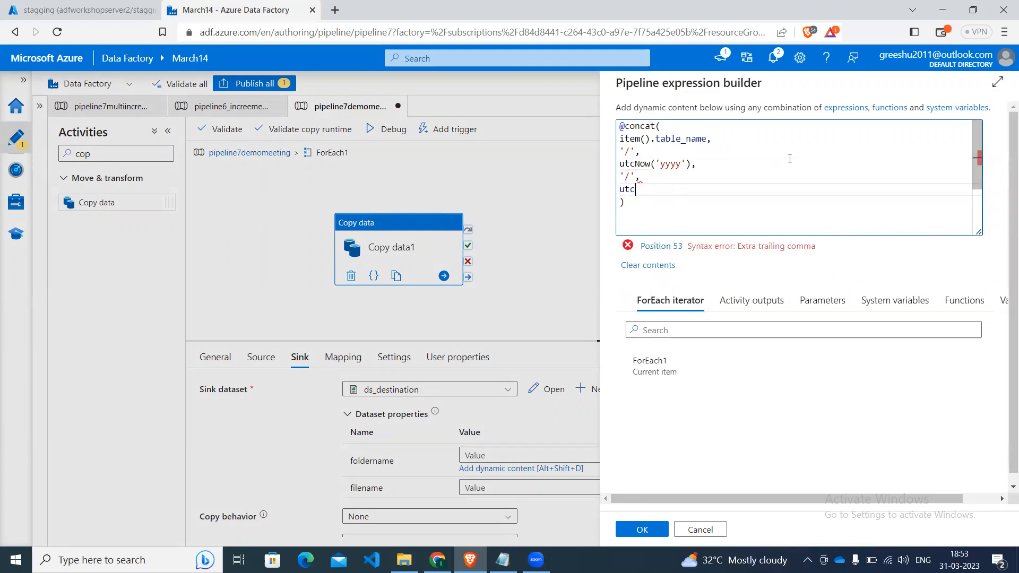
text(Now)
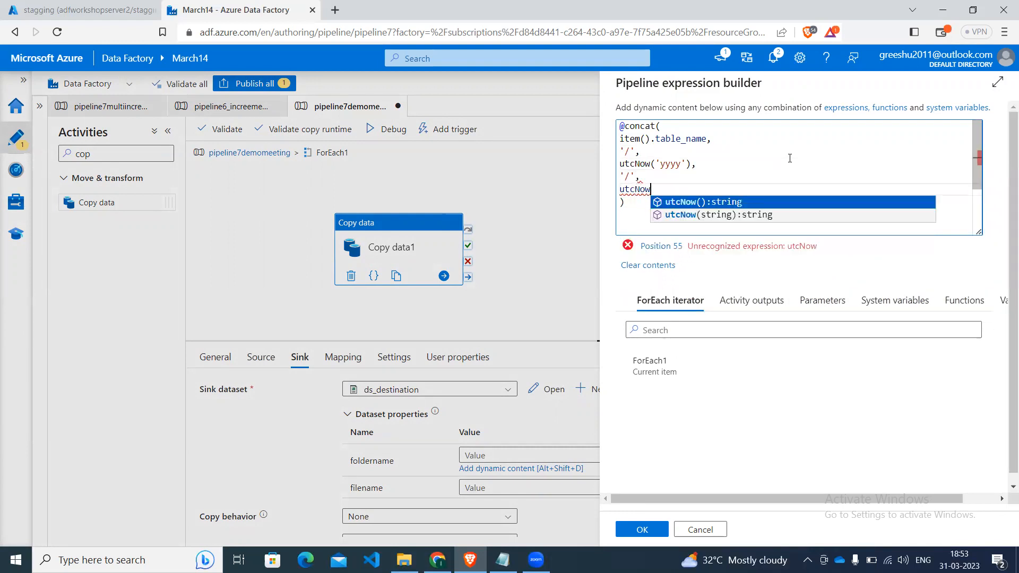
text(())
text('MM/)
text(dd)
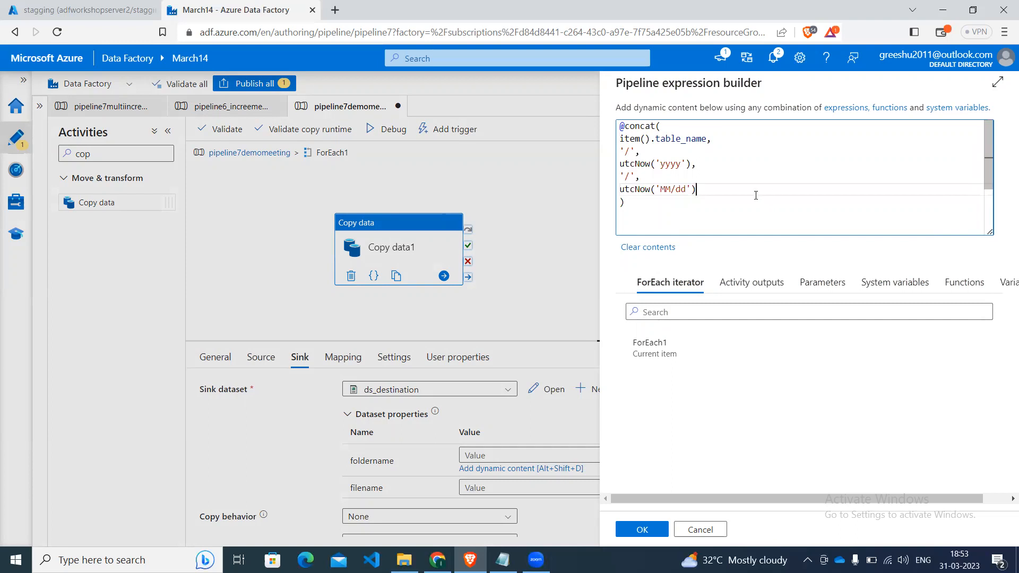
key(ctrl+a)
key(ctrl+c)
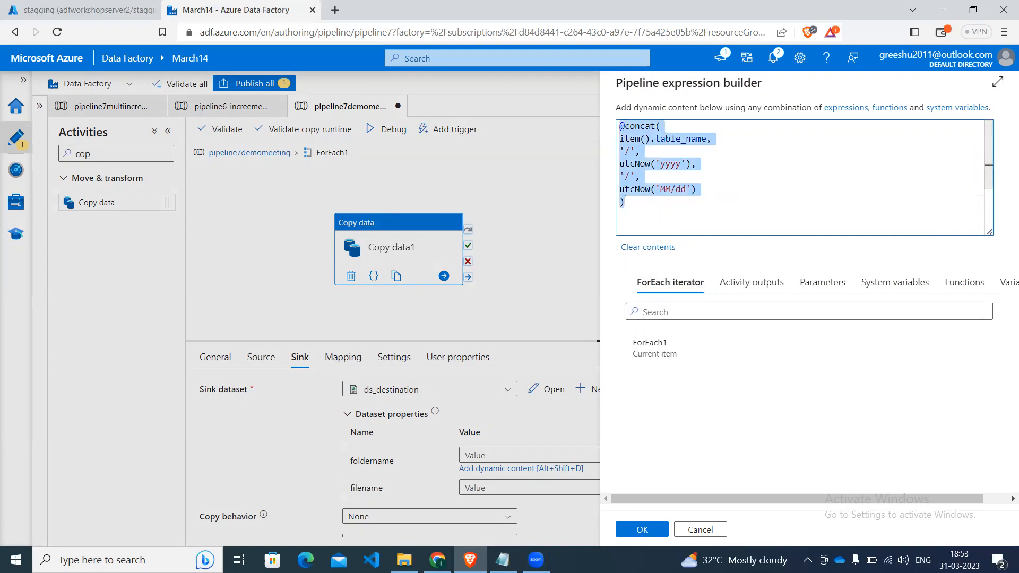
click(632, 531)
click(546, 476)
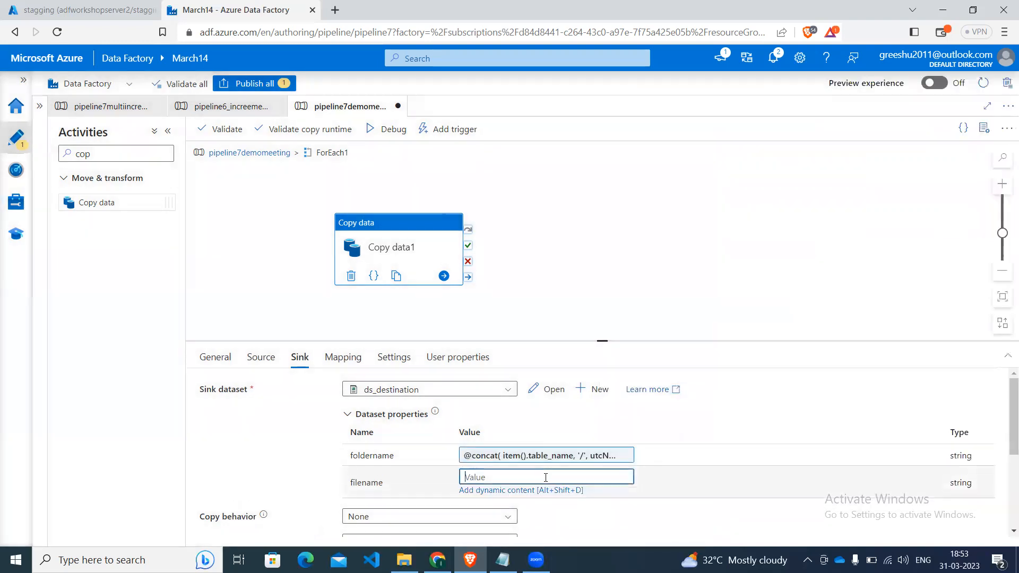
click(526, 490)
click(801, 130)
key(ctrl+v)
click(682, 143)
key(Down)
key(Left)
key(Left)
key(BackSpace)
text(-)
key(Down)
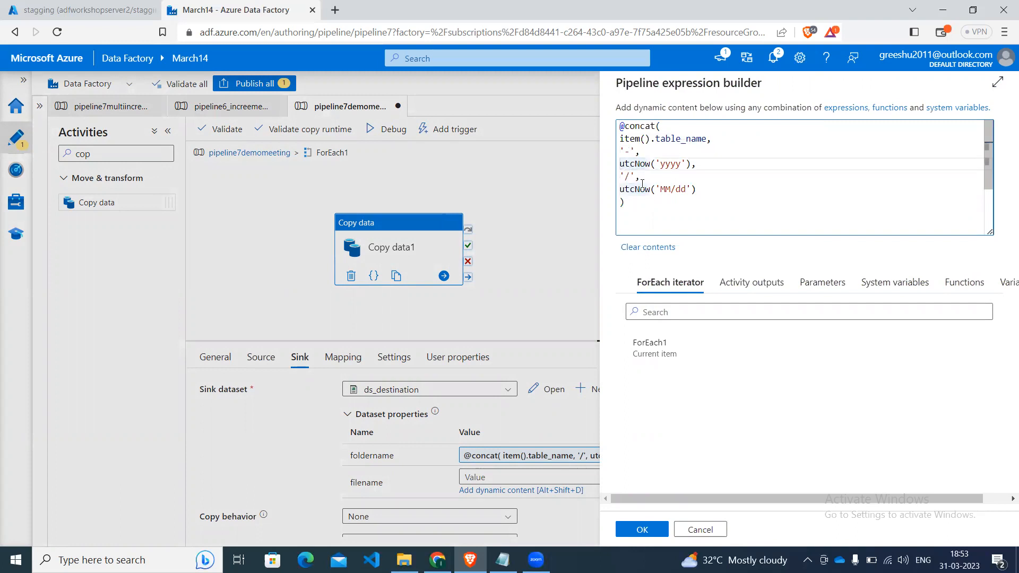
Reduce the date part of the filename expression to utcNow(), add '.csv' as the last argument and apply it.
click(729, 192)
key(BackSpace)
key(BackSpace)
key(BackSpace)
key(BackSpace)
key(BackSpace)
key(BackSpace)
key(BackSpace)
key(BackSpace)
key(BackSpace)
key(BackSpace)
key(BackSpace)
key(BackSpace)
key(BackSpace)
key(BackSpace)
key(BackSpace)
key(BackSpace)
key(BackSpace)
key(BackSpace)
key(BackSpace)
key(BackSpace)
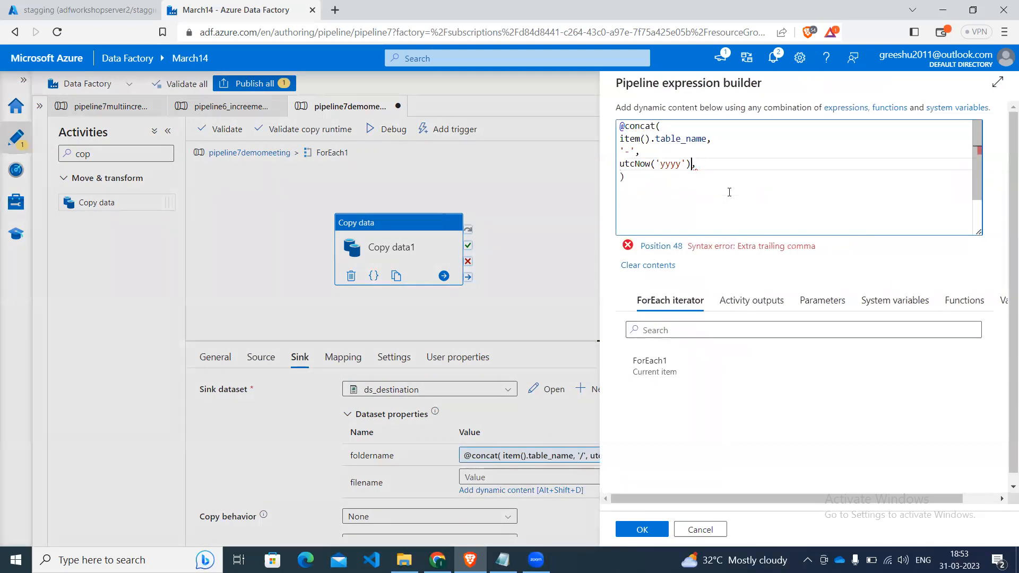
key(BackSpace)
key(BackSpace)
key(BackSpace)
key(BackSpace)
key(BackSpace)
key(BackSpace)
key(End)
key(Return)
text('.csv)
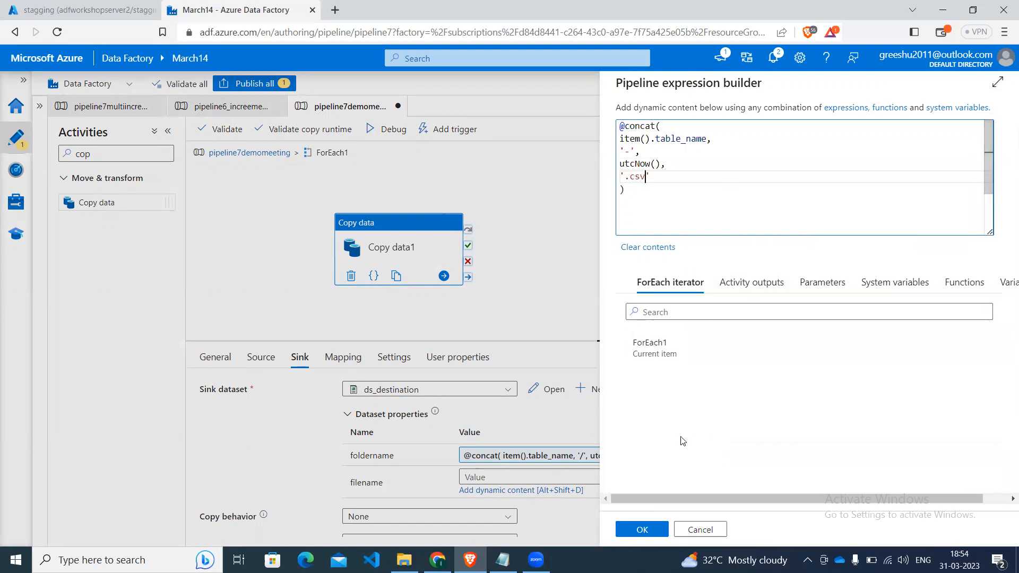
click(642, 529)
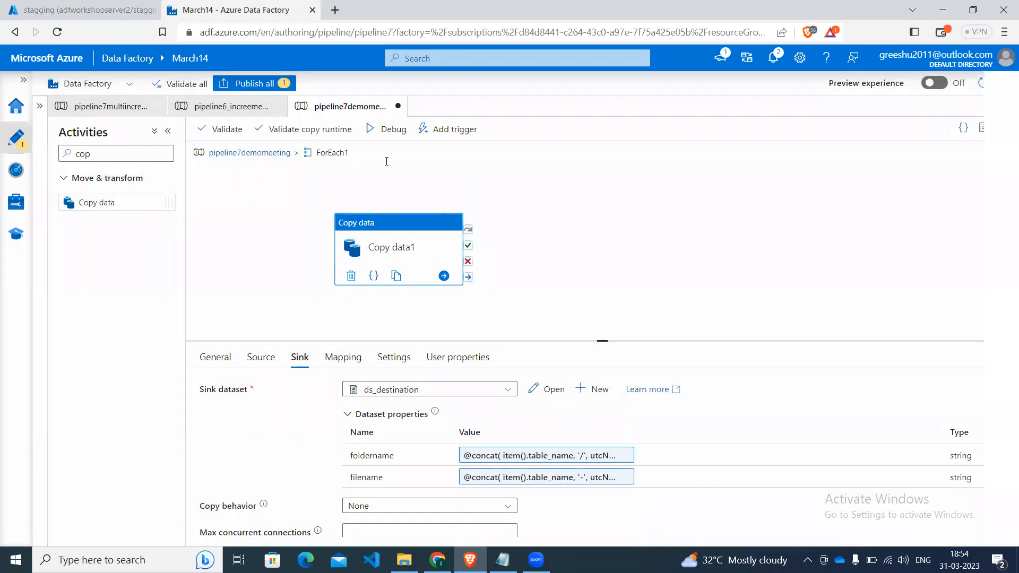
Publish the pending pipeline7demomeeting changes and open the ds_destination dataset at its container path.
click(258, 91)
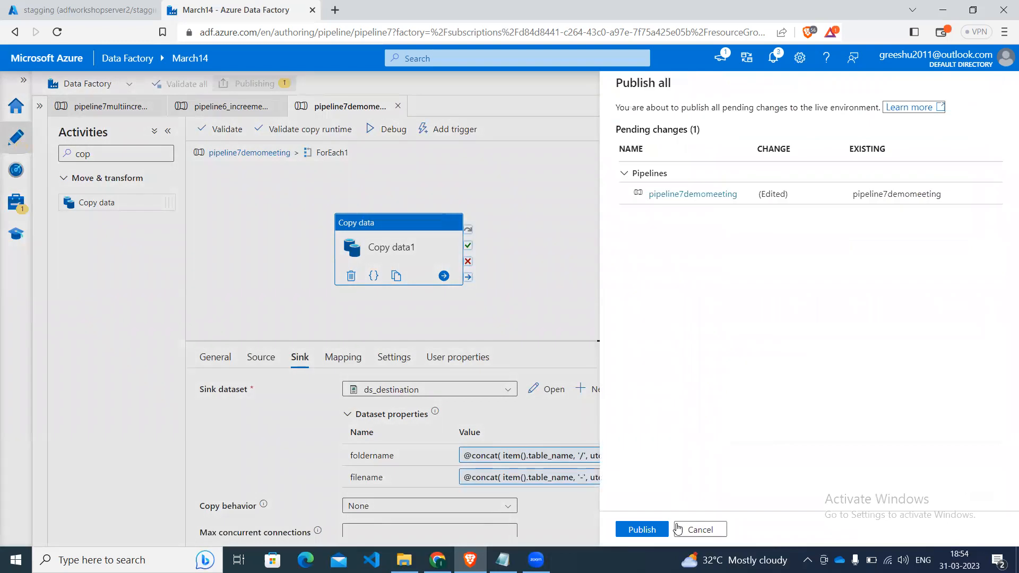
click(642, 529)
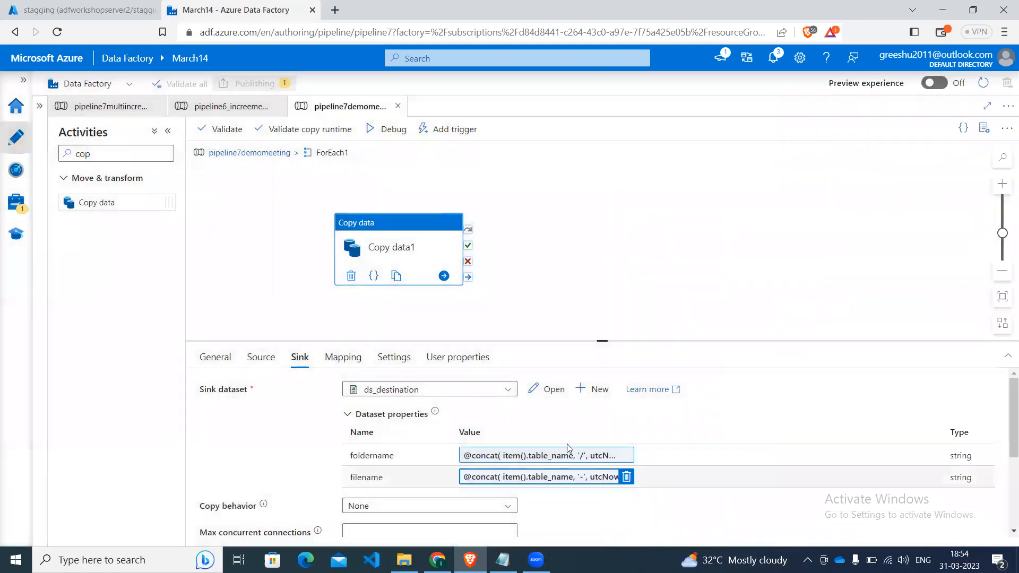
click(550, 387)
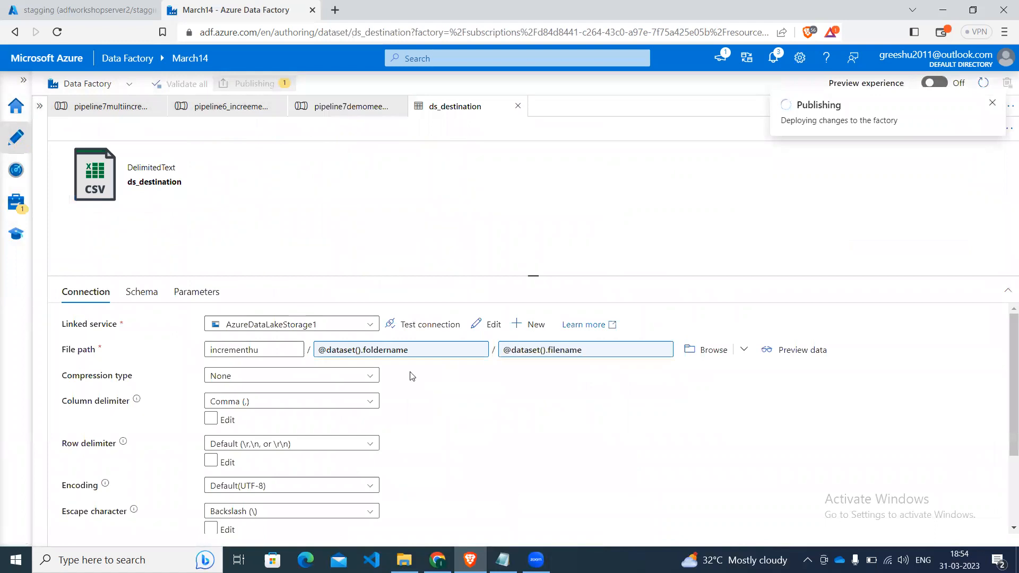
click(292, 350)
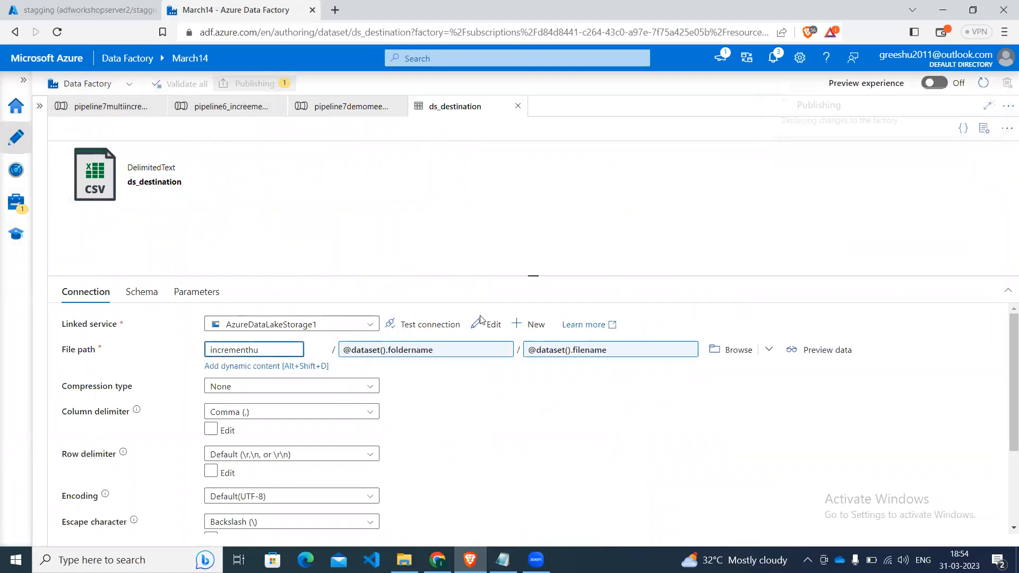
Open the Azure portal home in a separate browser tab, choose the signed-in account and show the lokesh14 storage account's containers.
click(80, 10)
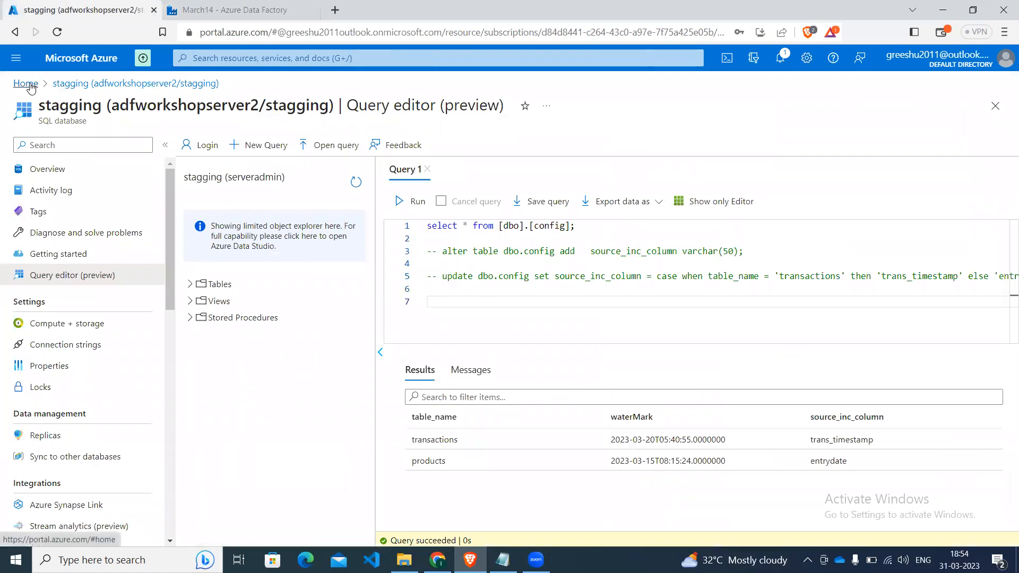
right_click(31, 88)
click(90, 93)
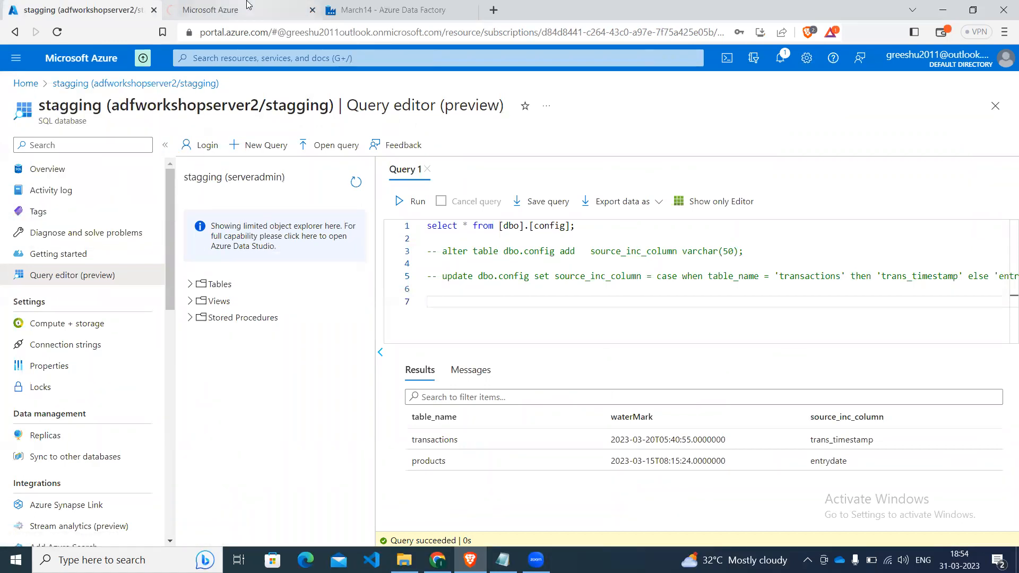
click(245, 8)
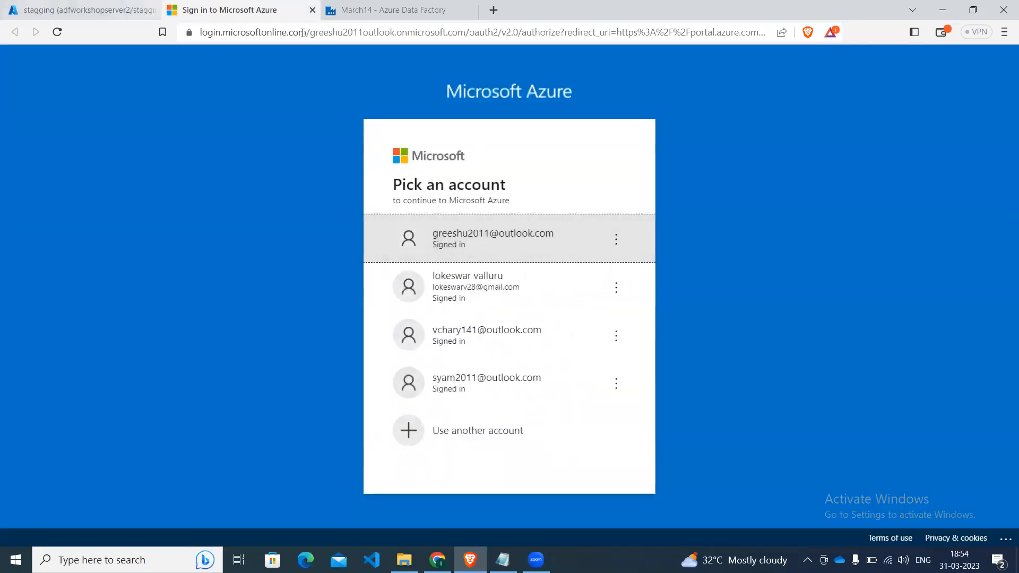
click(503, 236)
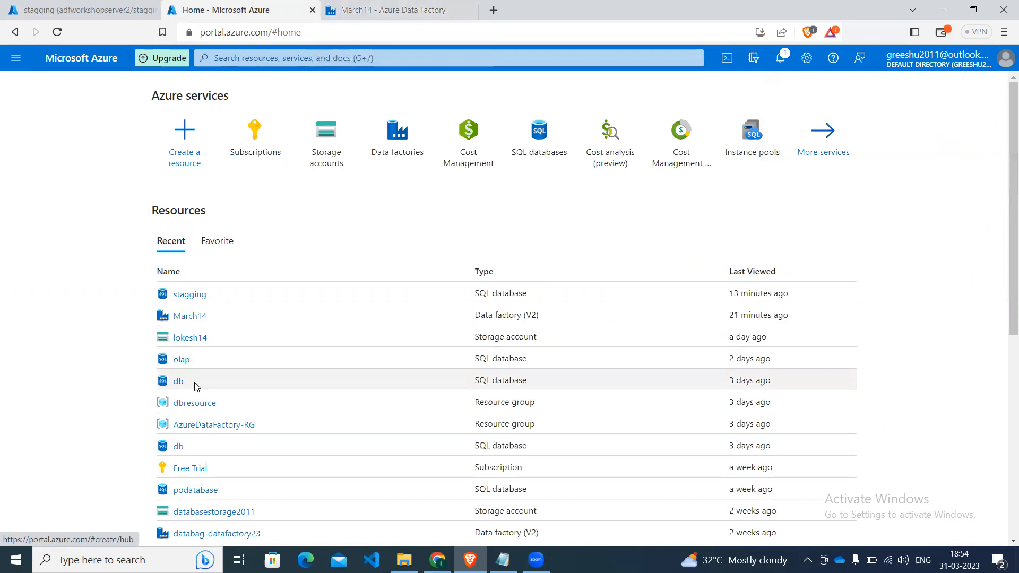
click(186, 343)
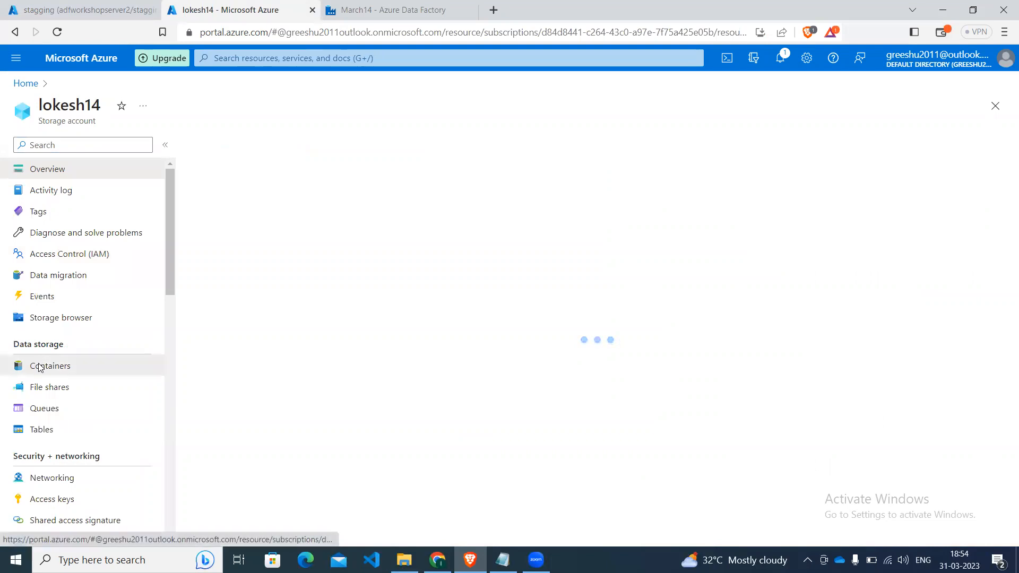
click(40, 368)
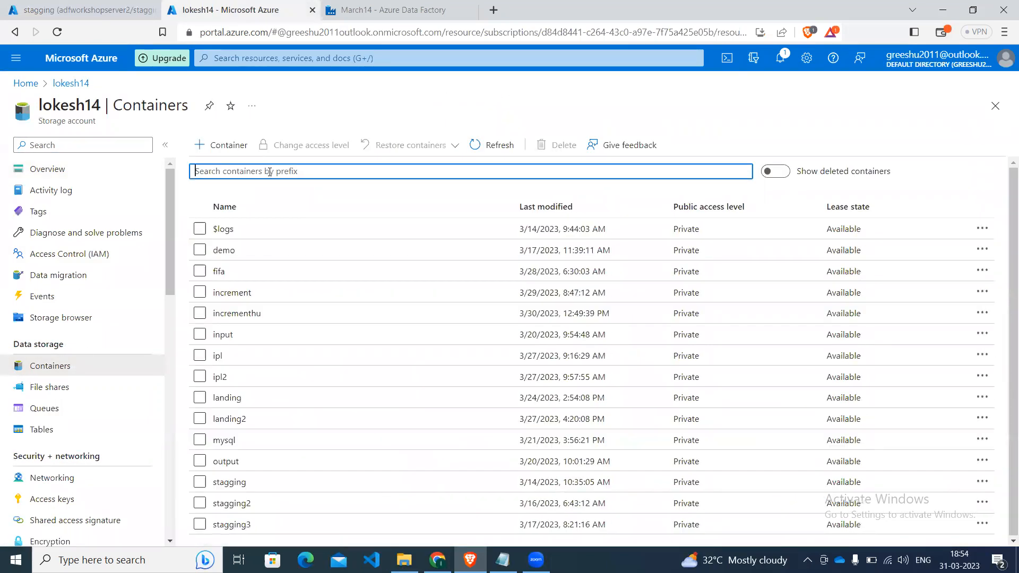
Create a private container named incrementmeeting in the storage account.
click(212, 145)
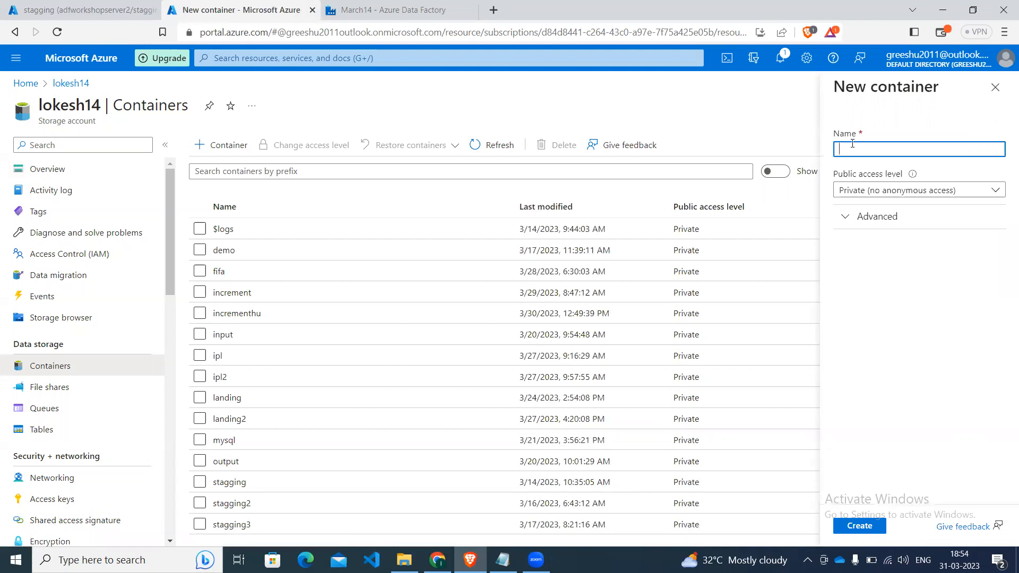
text(increment)
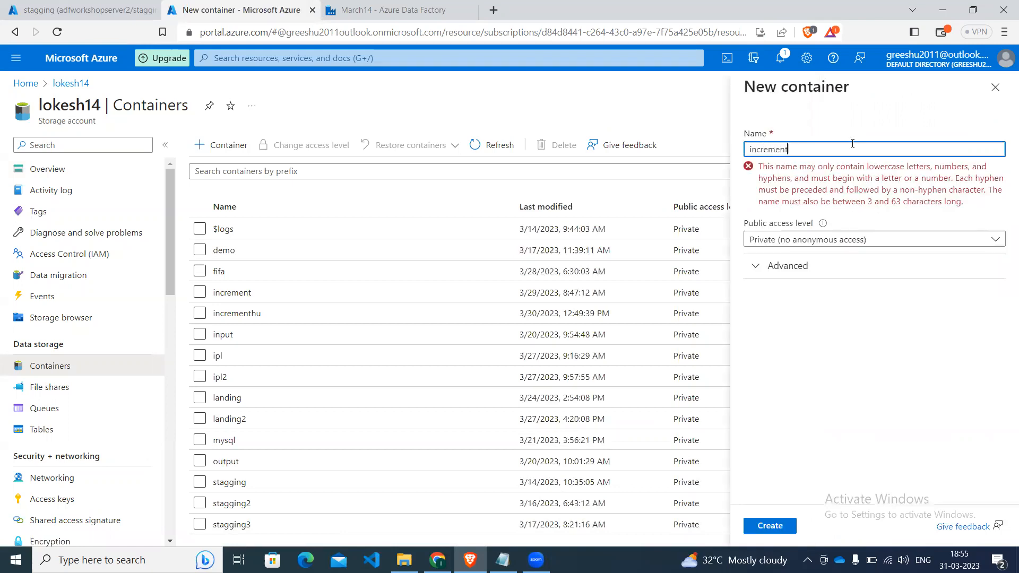
text(meeting)
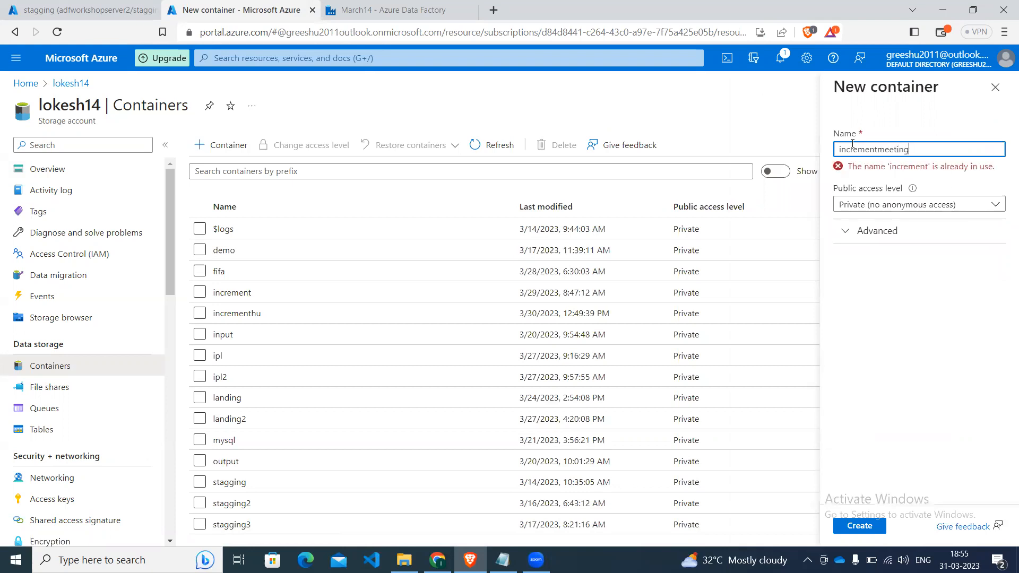
click(861, 528)
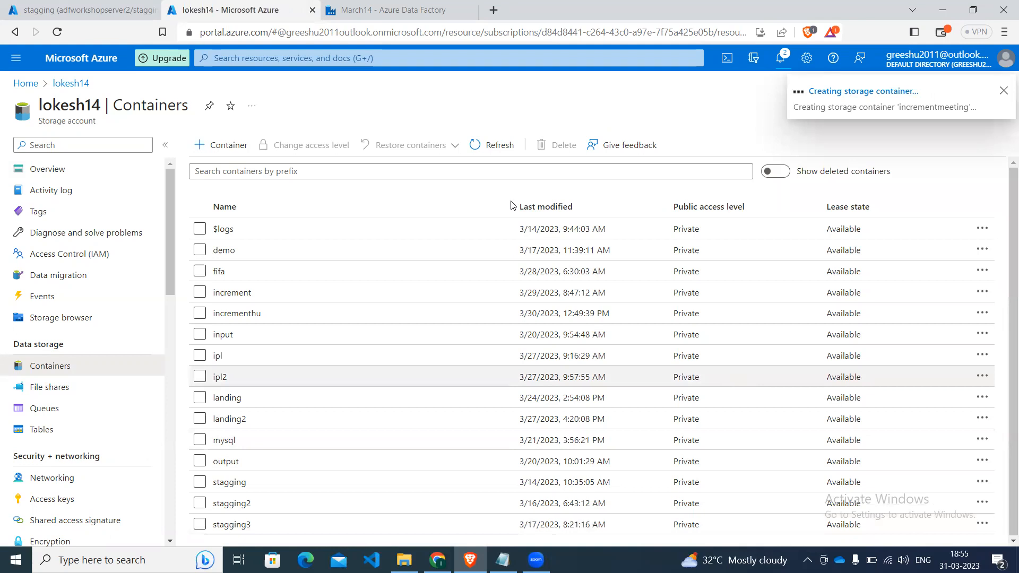
Switch back to Azure Data Factory and set the ds_destination file path's container to incrementmeeting by browsing from the root folder.
click(350, 7)
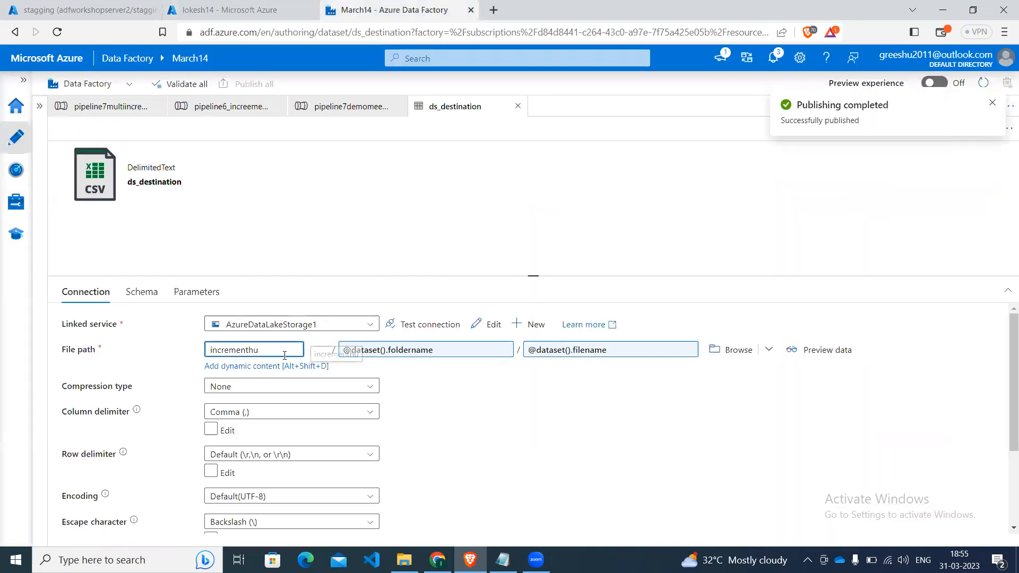
click(726, 348)
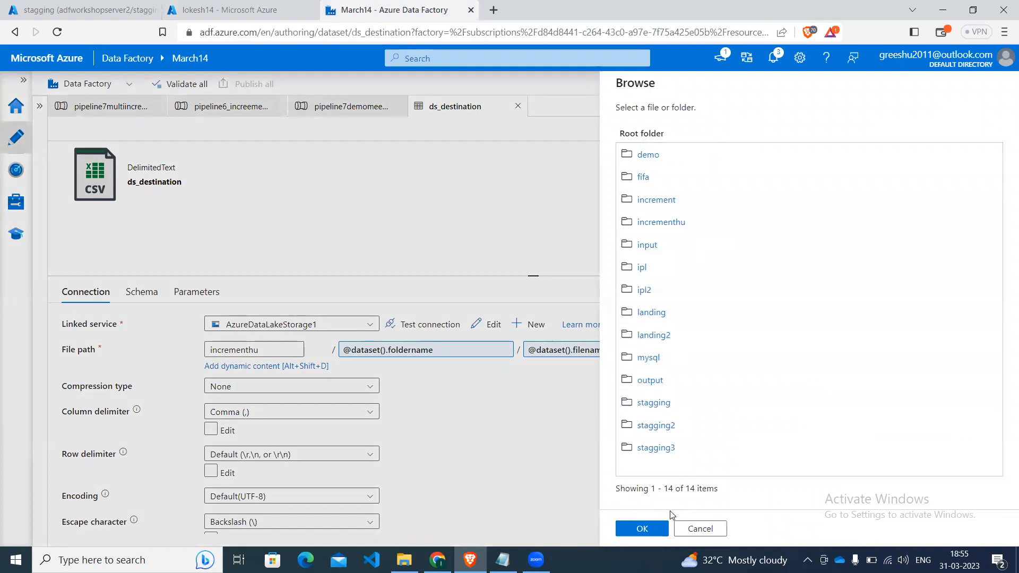
click(697, 529)
click(744, 349)
click(730, 371)
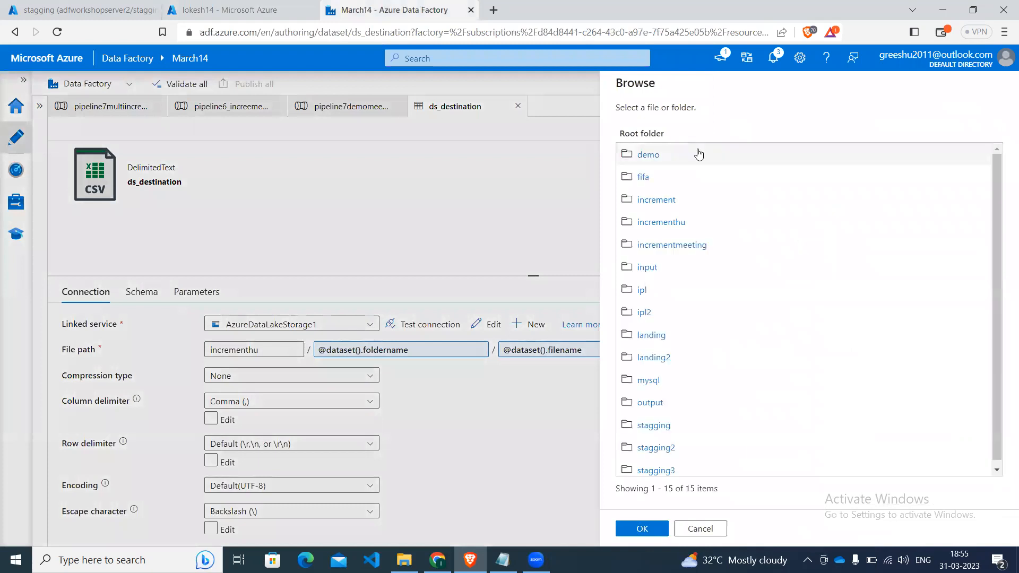
click(642, 245)
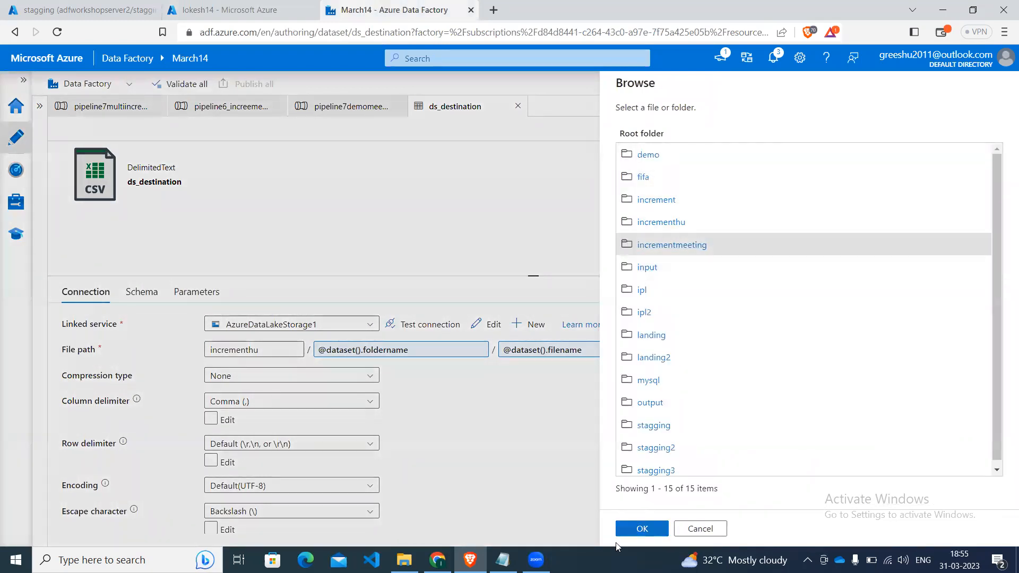
click(641, 529)
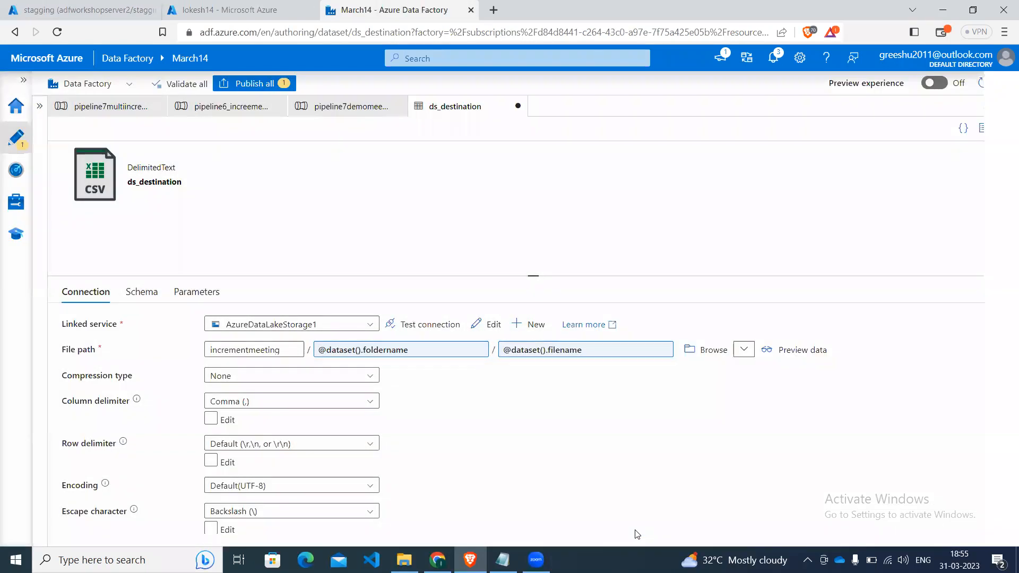
Publish the ds_destination change and start a debug run of pipeline7demomeeting.
click(258, 90)
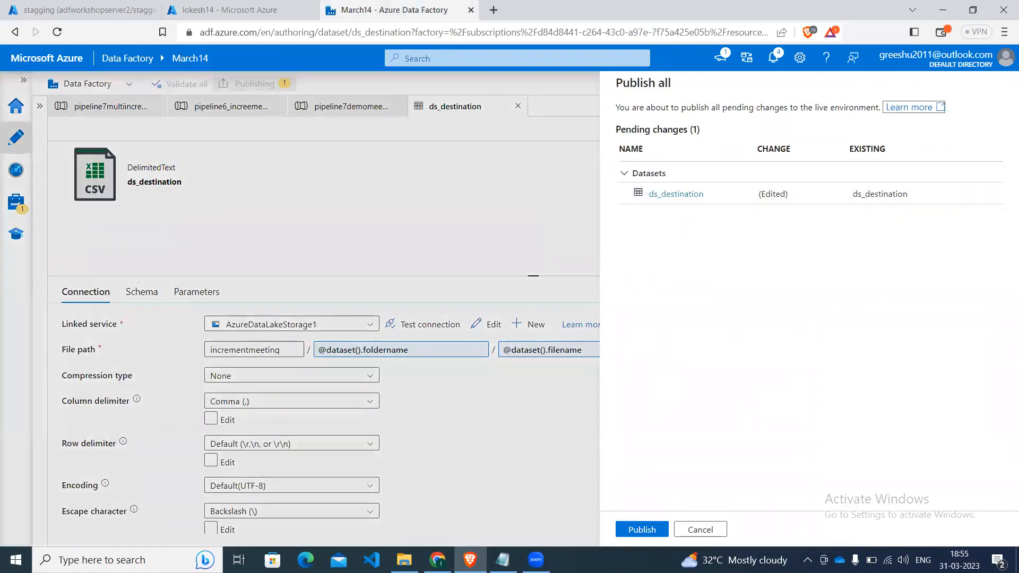
click(634, 529)
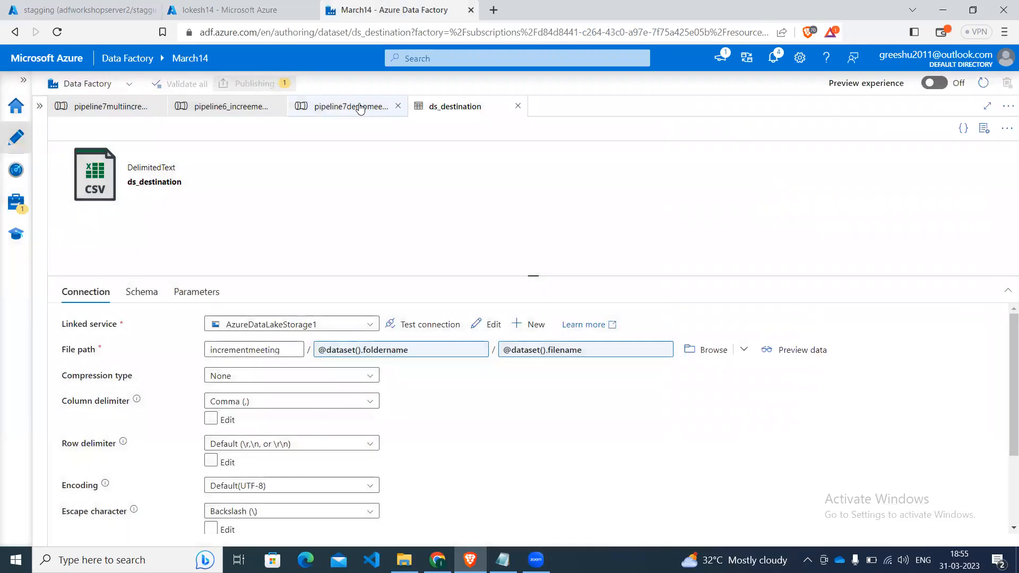
click(360, 108)
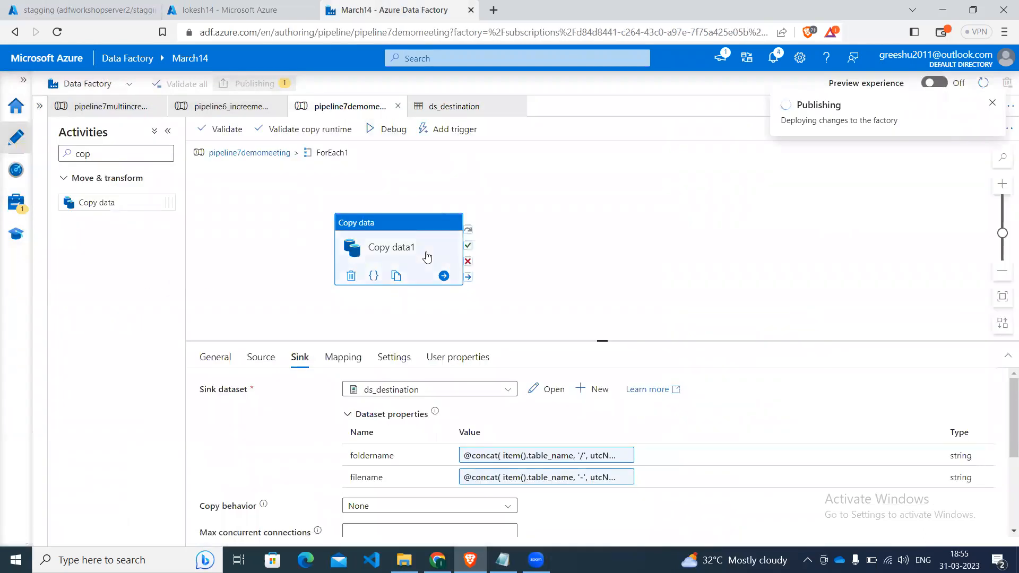
click(380, 123)
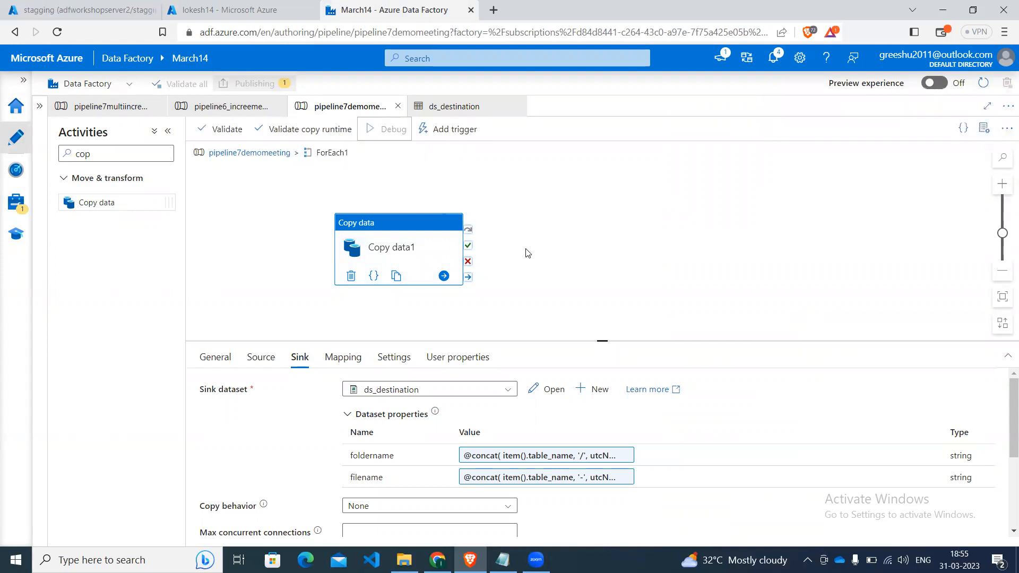
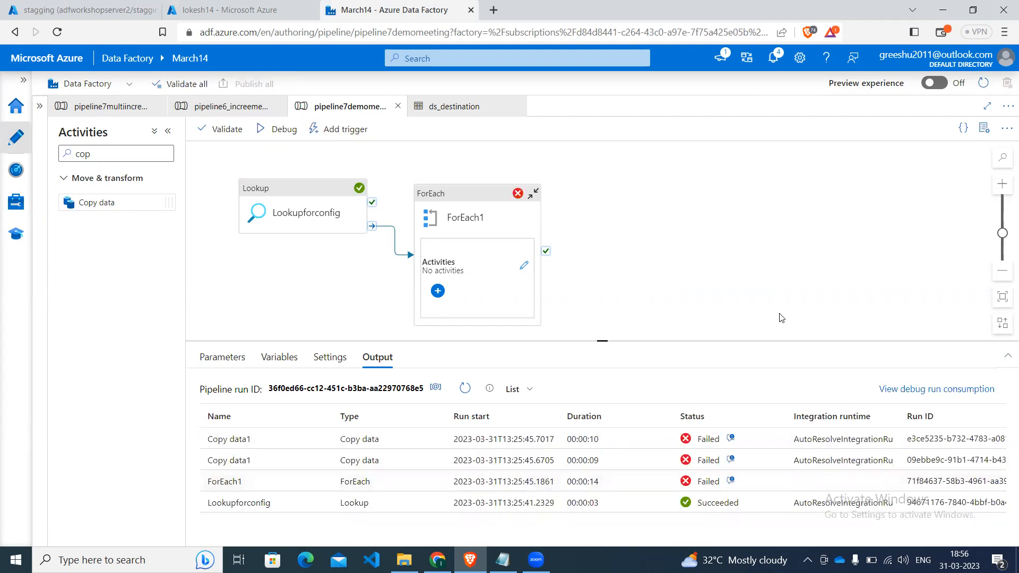
Review the error details and the input query of the first failed Copy data1 run.
click(730, 441)
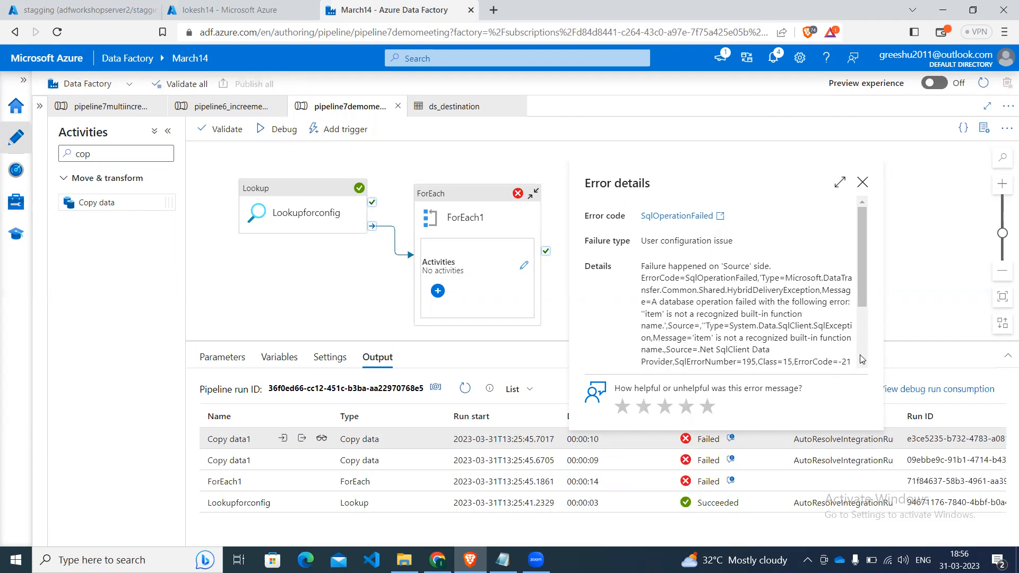
scroll(859, 360, down, 3)
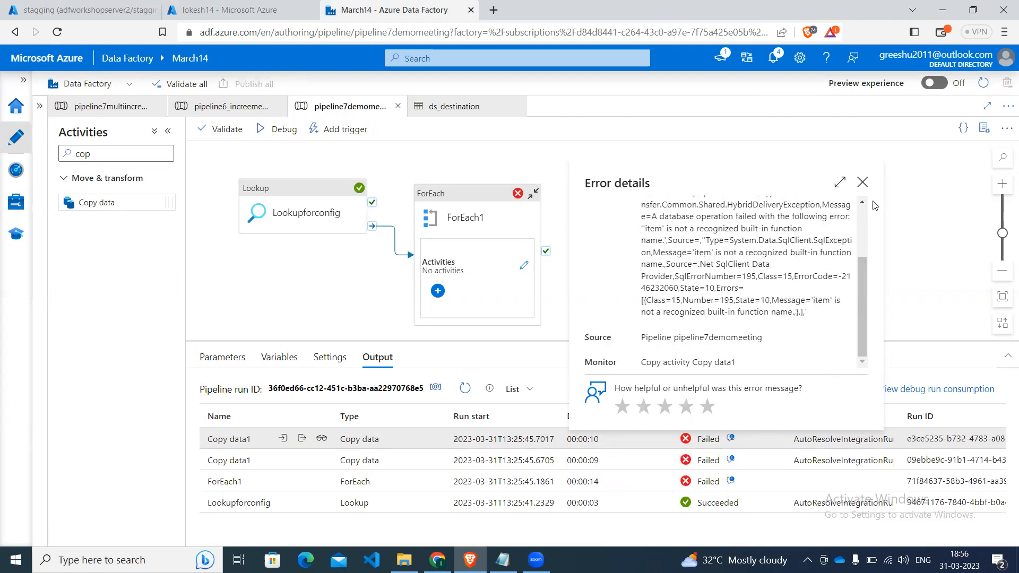
click(861, 184)
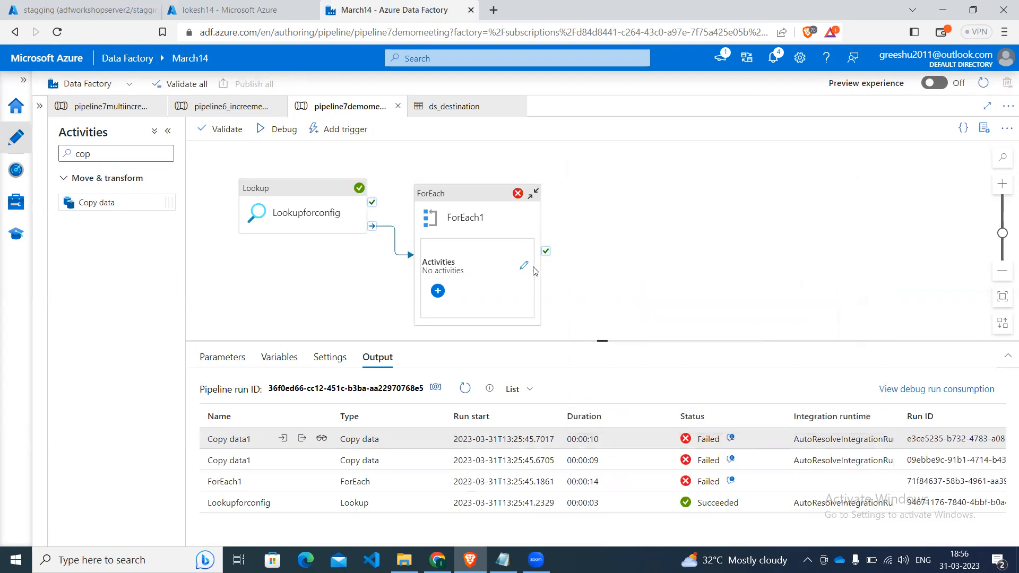
click(284, 441)
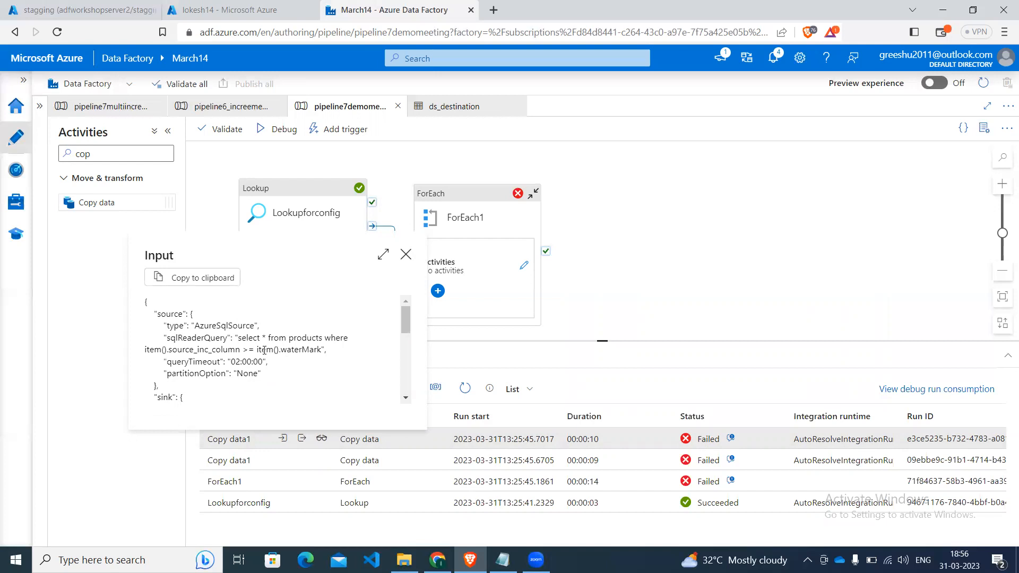
drag(256, 350, 321, 352)
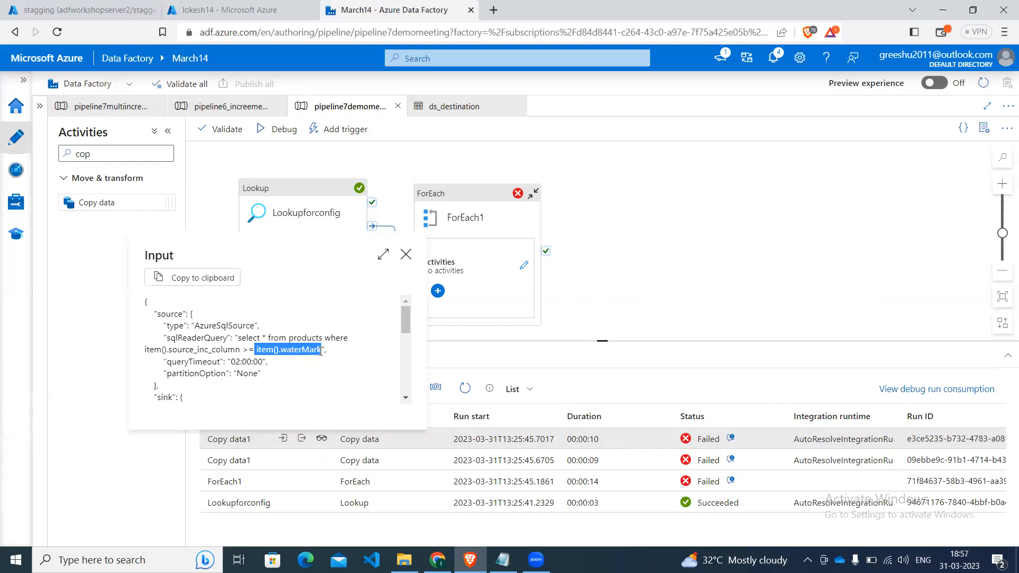
click(406, 256)
click(406, 256)
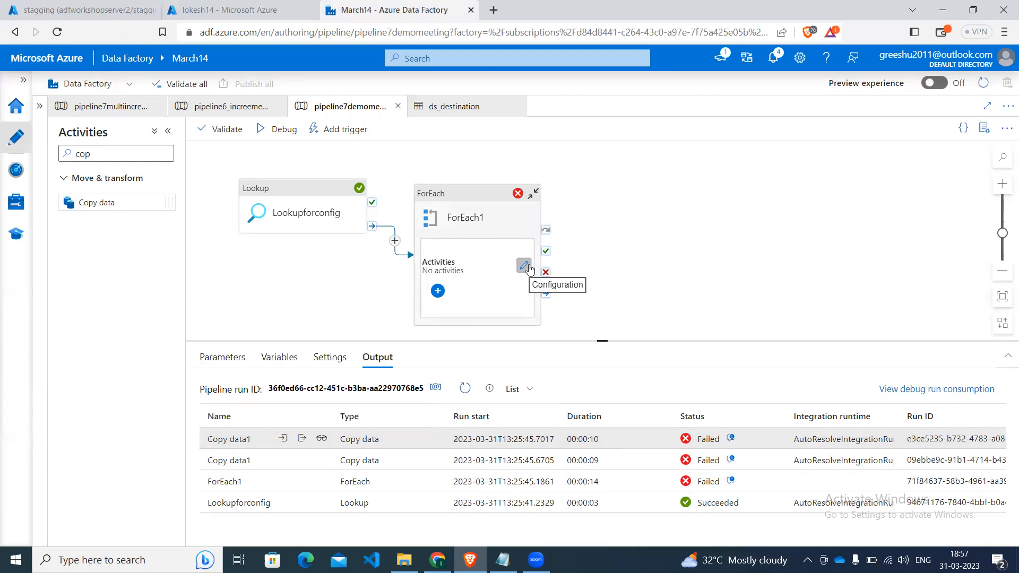
Open Copy data1's source query inside ForEach1 and try enclosing item().source_inc_column in curly braces.
click(524, 265)
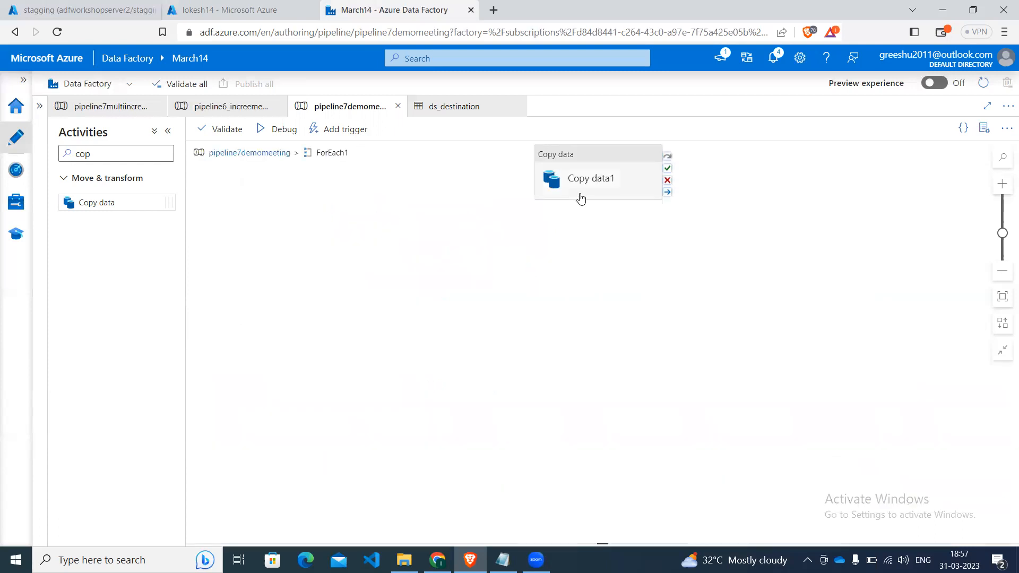
click(581, 199)
click(262, 357)
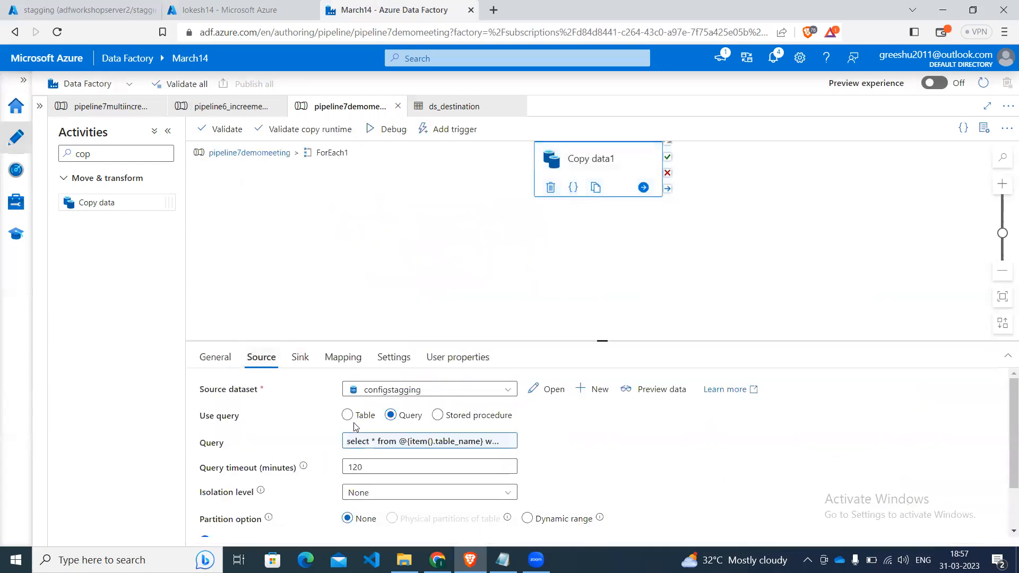
click(375, 442)
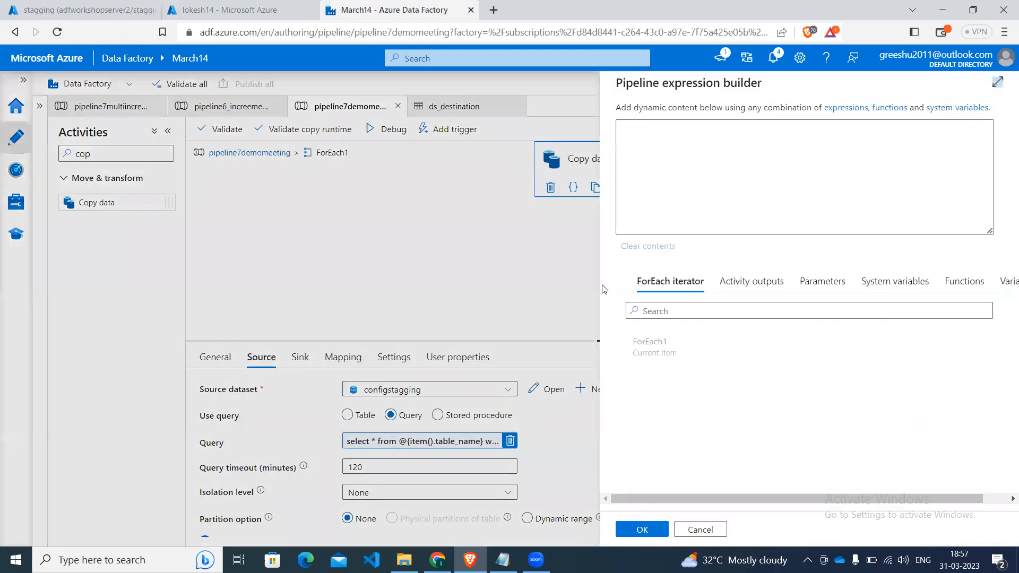
click(831, 126)
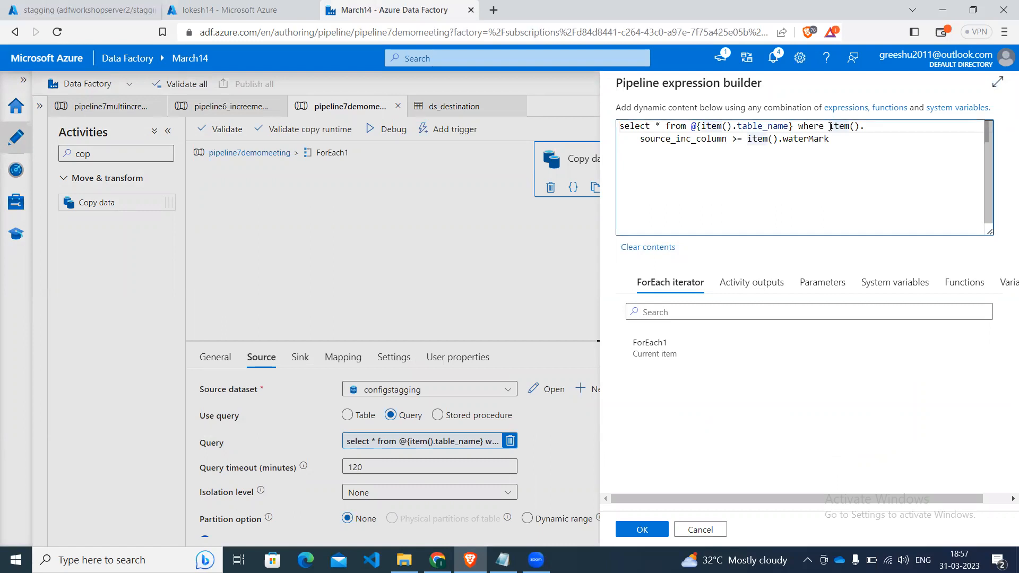
key(Down)
click(831, 127)
key(Down)
key(Left)
key(Left)
key(Left)
key(Left)
key(Left)
key(Left)
key(Left)
key(Left)
key(Left)
key(Left)
key(Left)
key(Left)
key(Left)
key(Left)
key(Left)
key(Left)
key(Left)
key(Left)
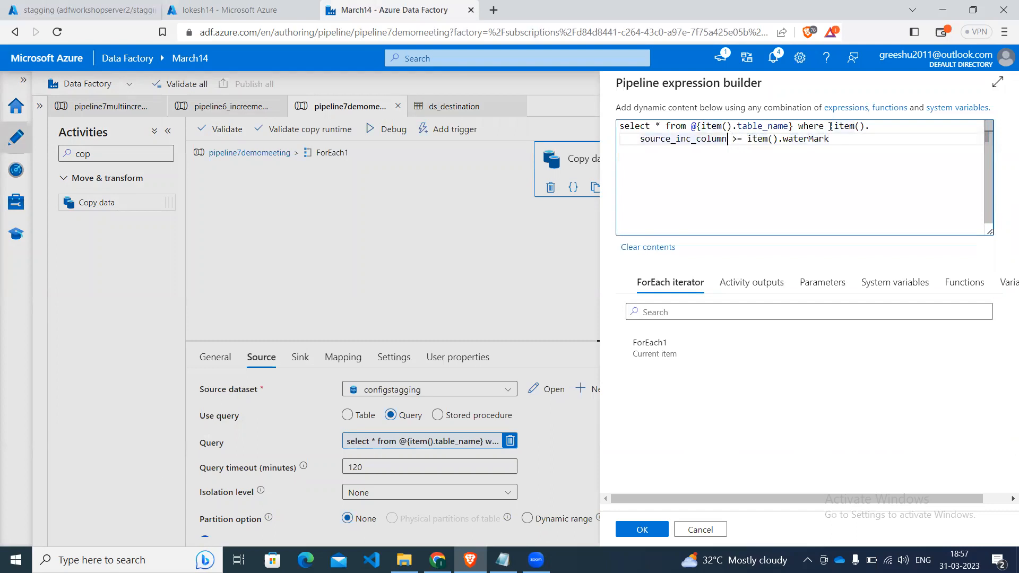
text(})
Try changing the query's comparison operator to = before item().waterMark and accept the expression.
key(Right)
key(Right)
key(Right)
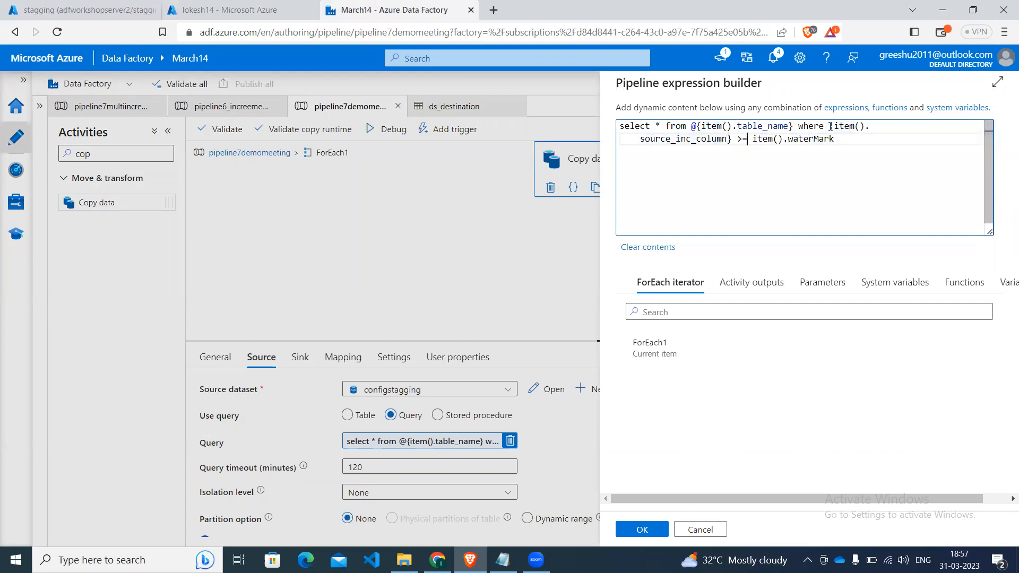
key(BackSpace)
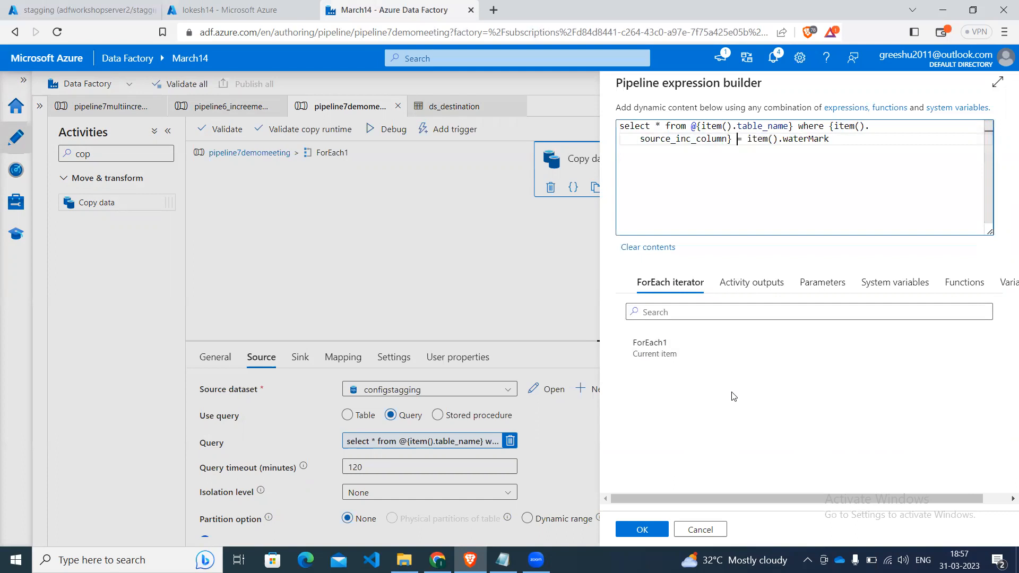
click(643, 530)
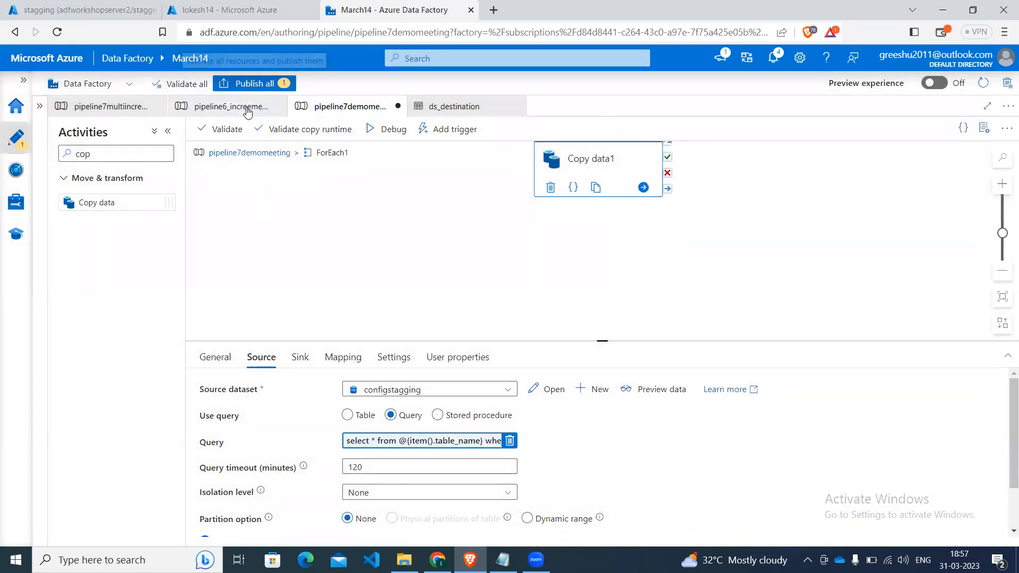
Publish the edited pipeline7demomeeting, start a debug run and refresh its output.
click(250, 84)
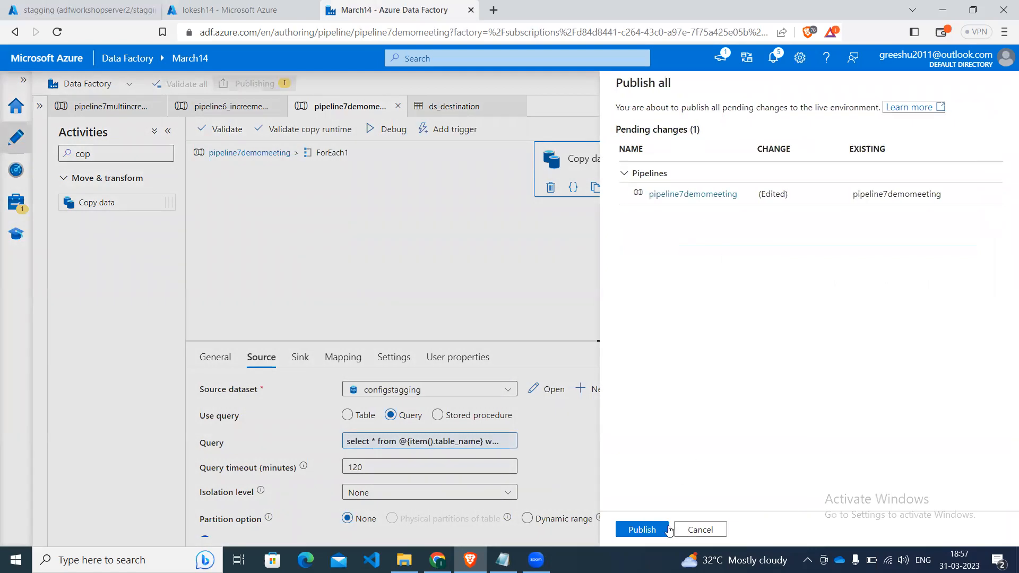
click(653, 531)
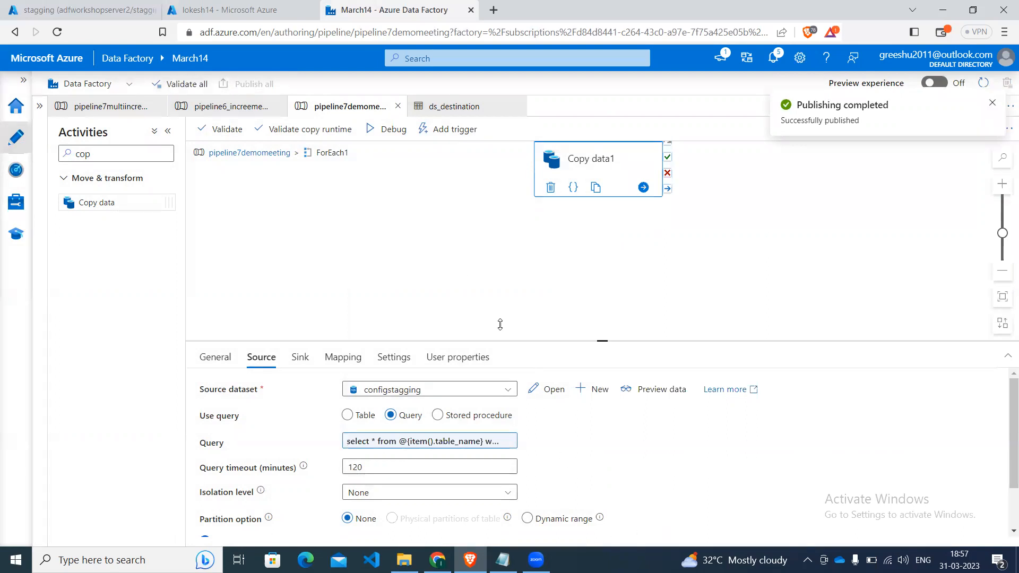
click(381, 139)
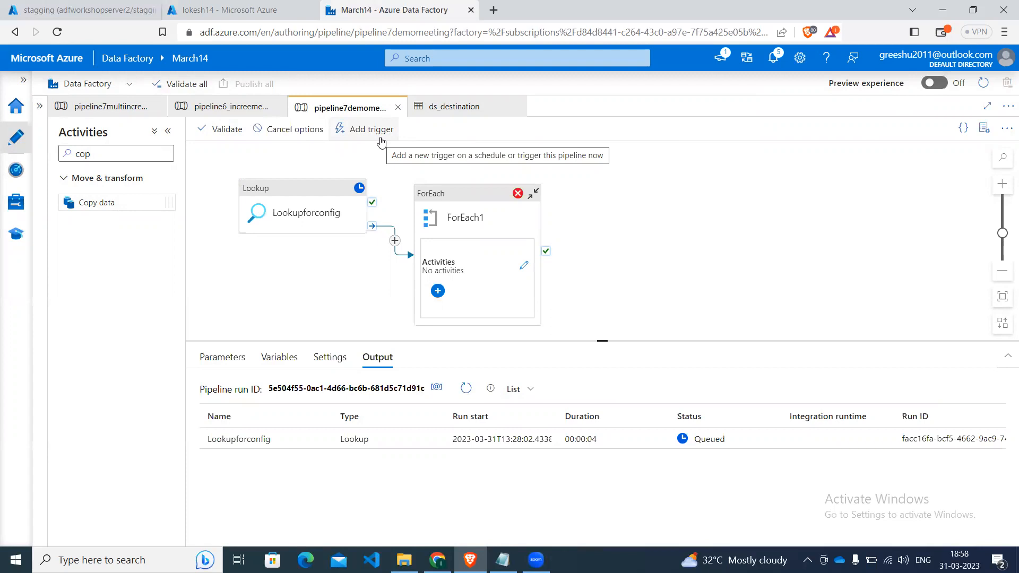
click(468, 391)
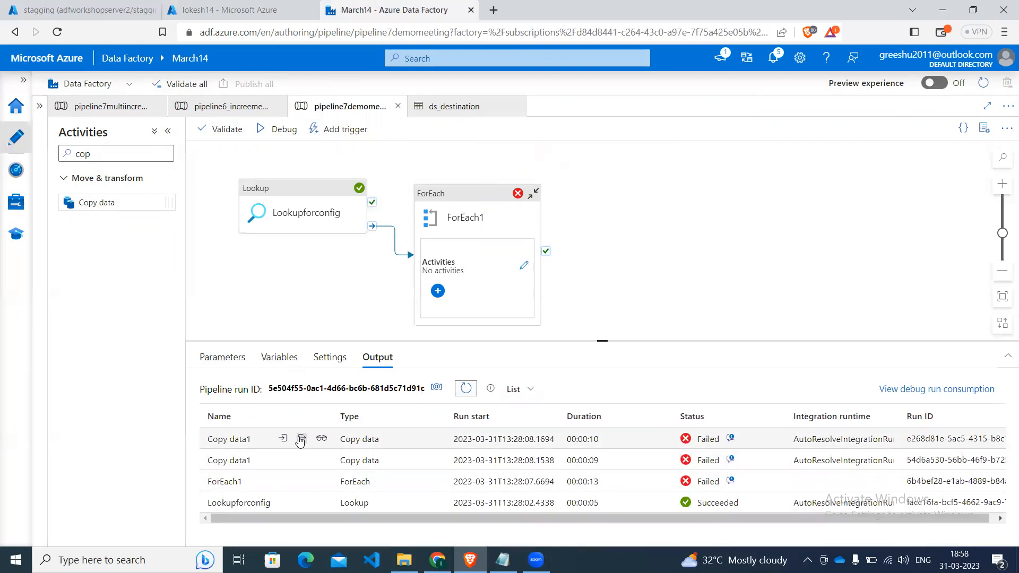
Review the input query and error details of the first failed Copy data1 activity in the new run.
click(284, 440)
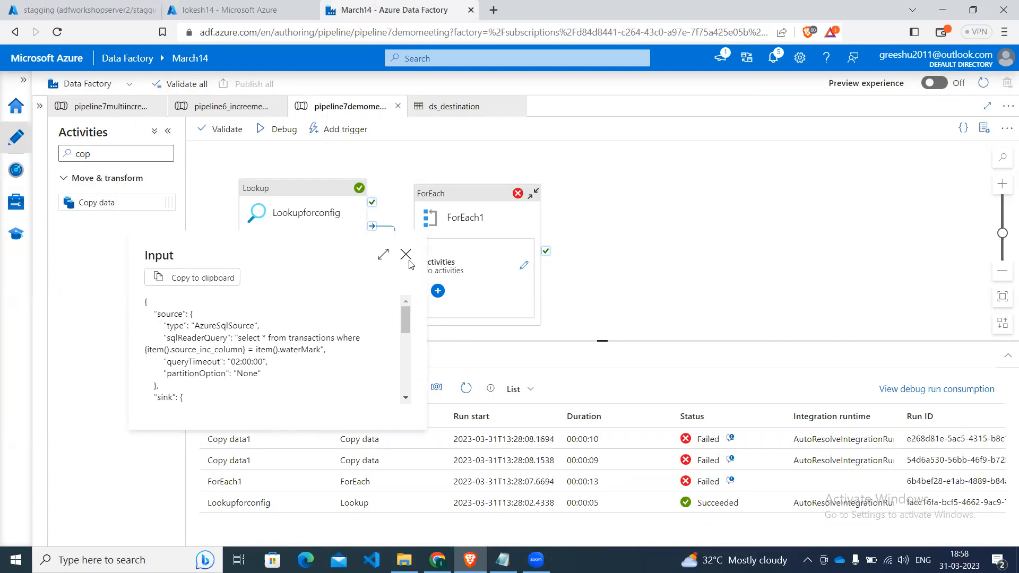
click(731, 440)
click(730, 440)
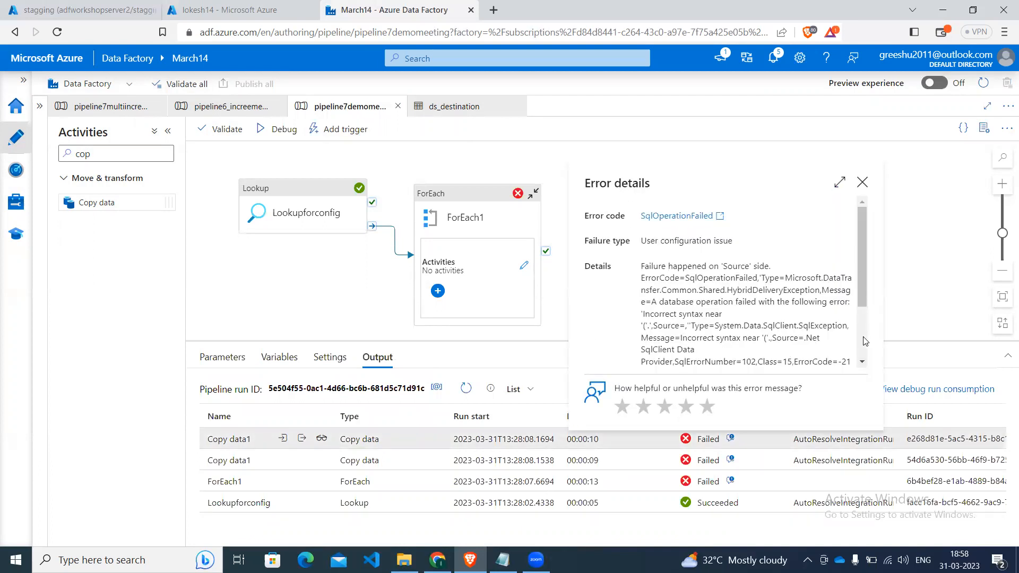
click(861, 189)
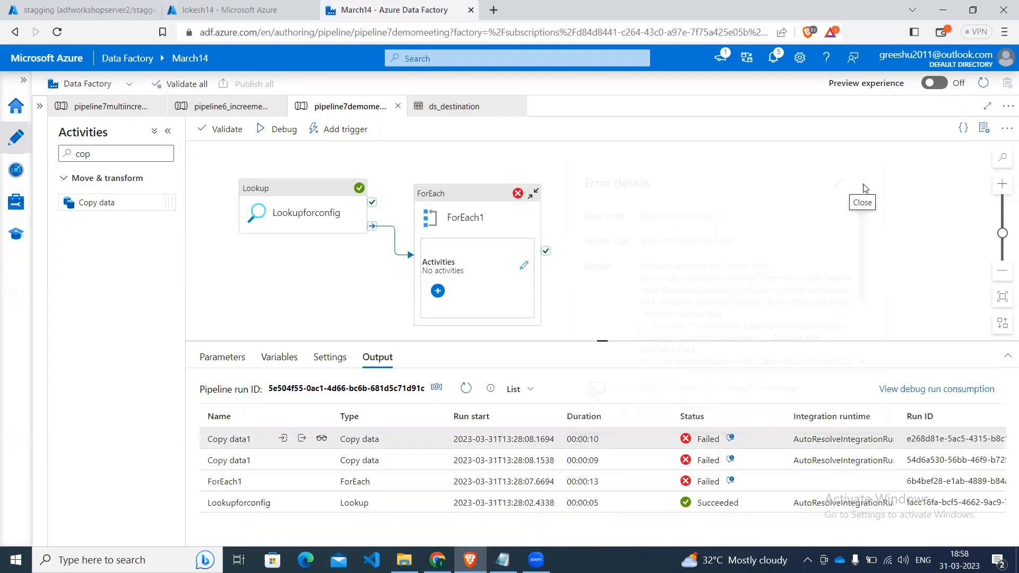
Open Copy data1's source query inside ForEach1 and delete the existing expression.
click(524, 265)
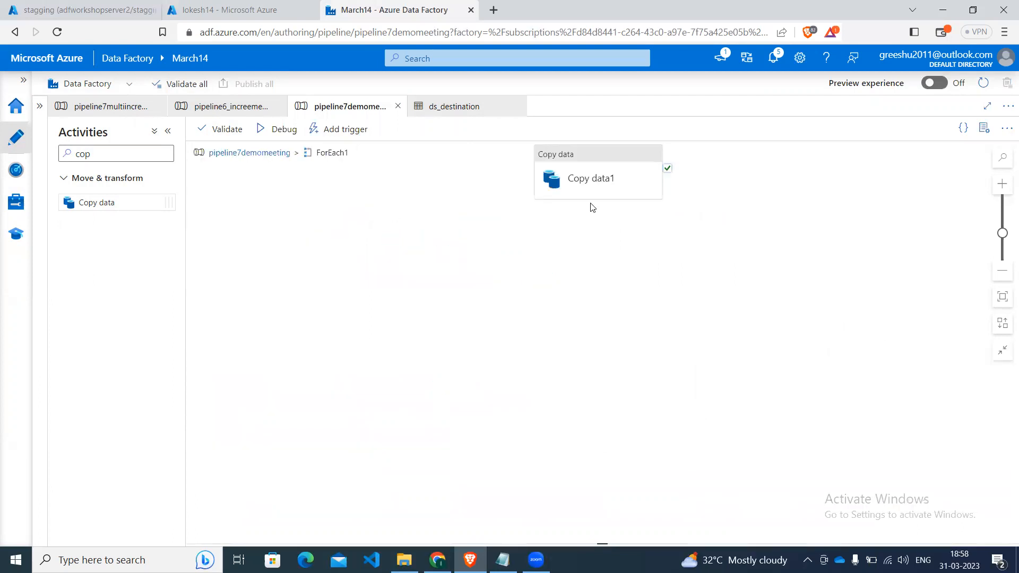
click(603, 191)
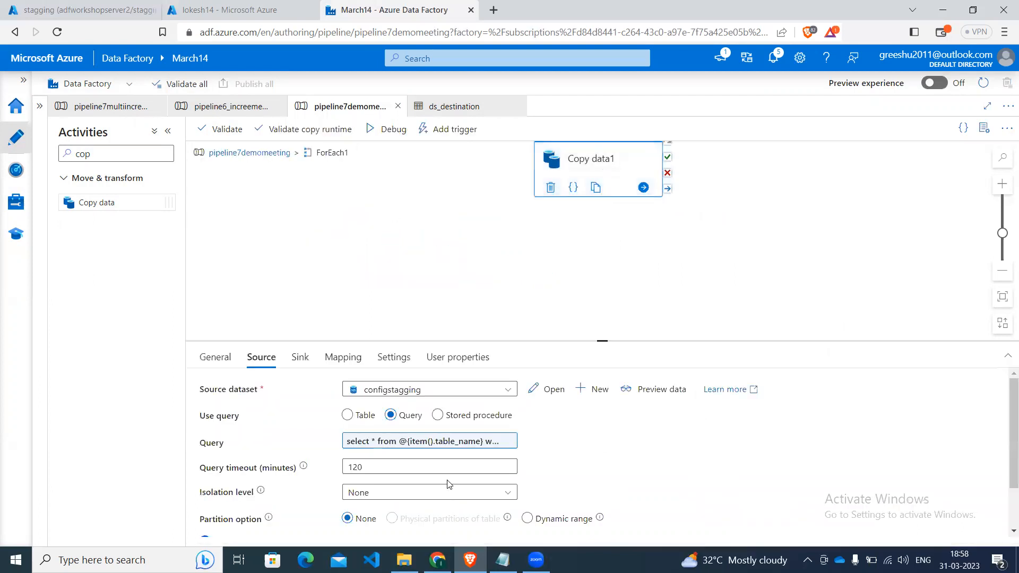
click(450, 442)
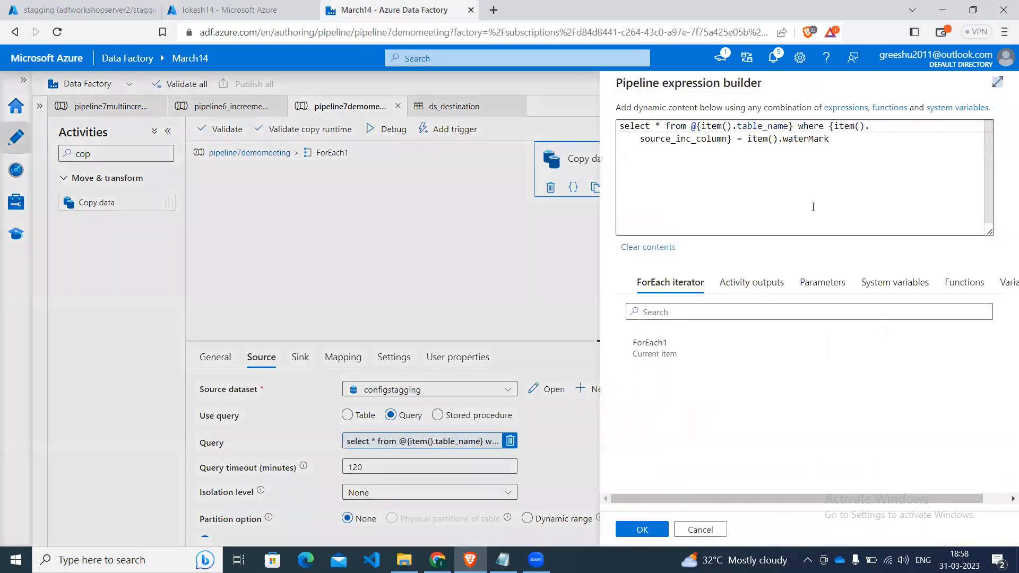
click(857, 174)
key(BackSpace)
key(BackSpace)
key(BackSpace)
key(BackSpace)
key(BackSpace)
key(BackSpace)
key(BackSpace)
key(BackSpace)
key(BackSpace)
key(BackSpace)
key(BackSpace)
key(BackSpace)
key(BackSpace)
key(BackSpace)
key(BackSpace)
key(BackSpace)
key(BackSpace)
key(BackSpace)
key(BackSpace)
key(BackSpace)
key(BackSpace)
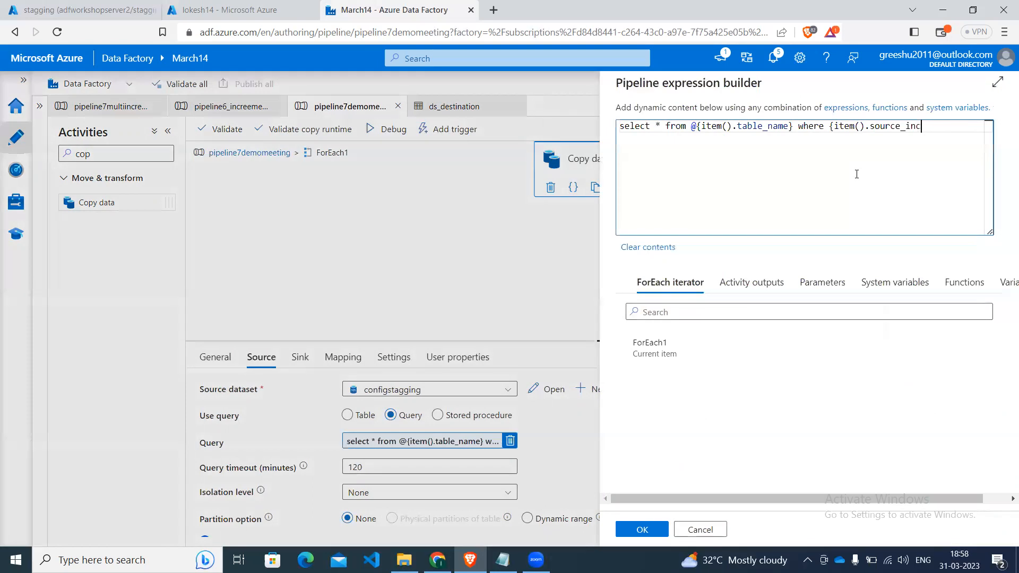
key(BackSpace)
key(BackSpace)
key(BackSpace)
key(BackSpace)
key(BackSpace)
key(BackSpace)
key(BackSpace)
key(BackSpace)
key(BackSpace)
key(BackSpace)
key(BackSpace)
key(BackSpace)
key(BackSpace)
key(BackSpace)
key(BackSpace)
key(BackSpace)
key(BackSpace)
key(BackSpace)
key(BackSpace)
key(BackSpace)
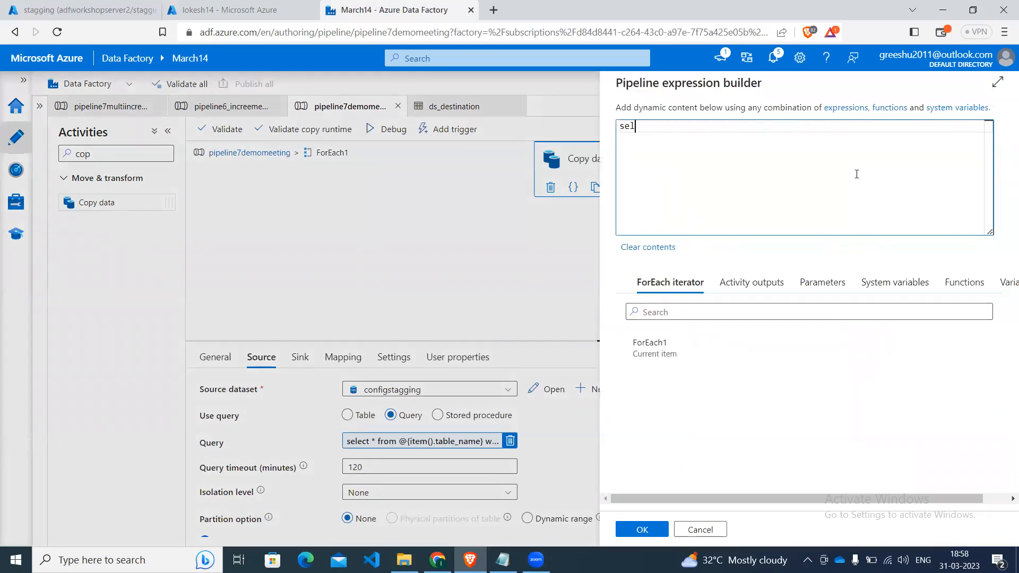
text(@)
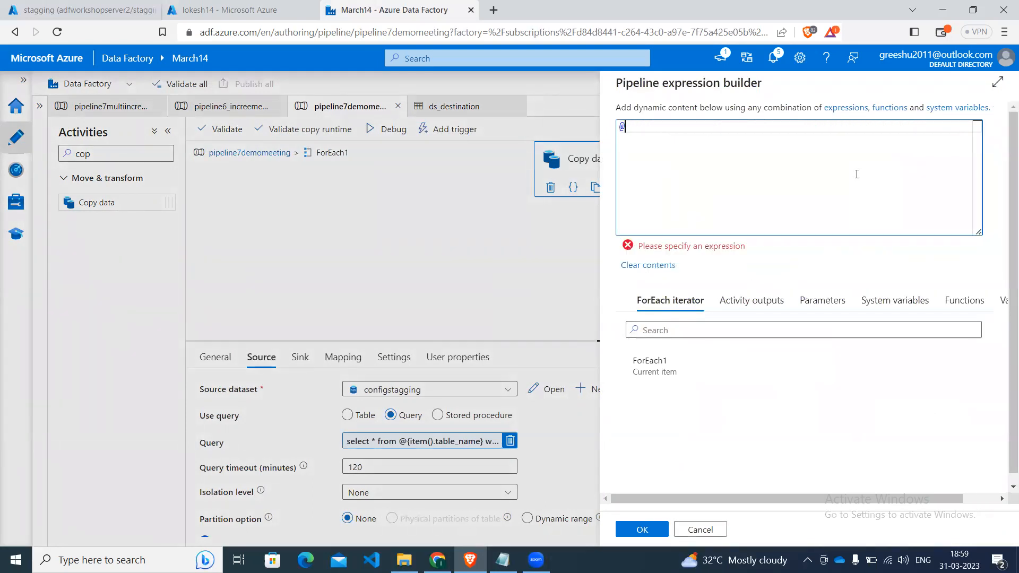
text(co)
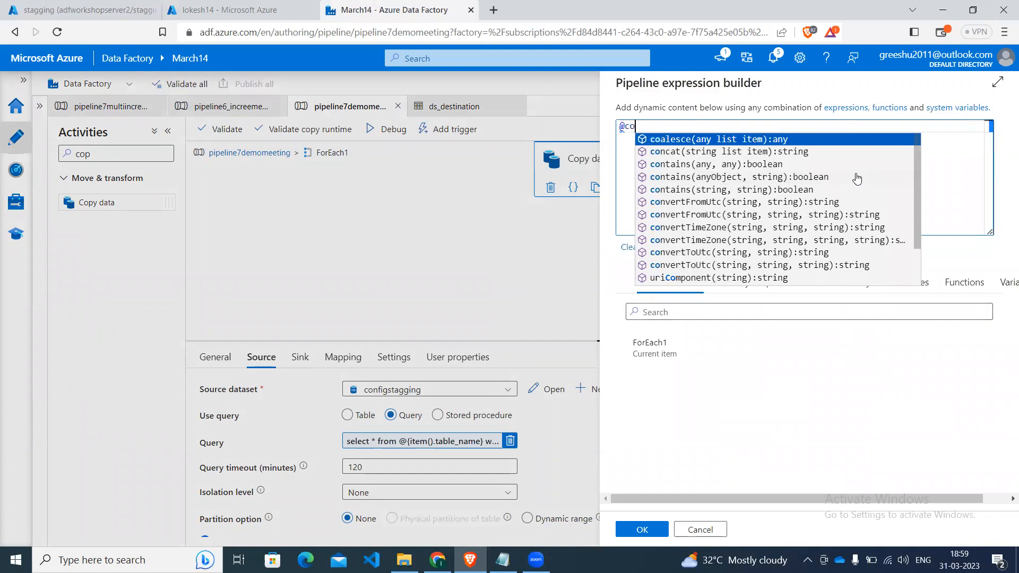
key(Down)
key(Return)
key(Left)
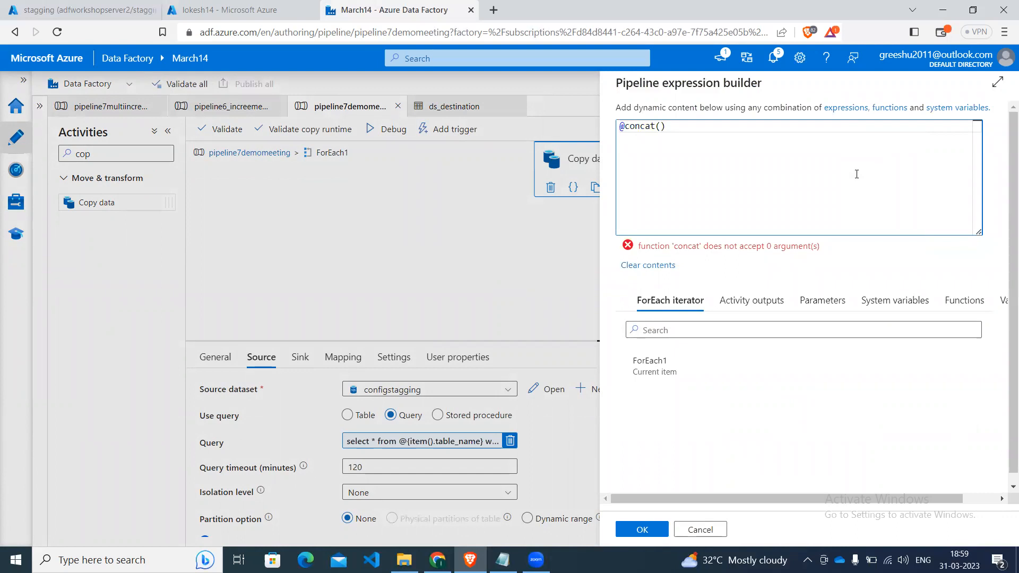
text(')
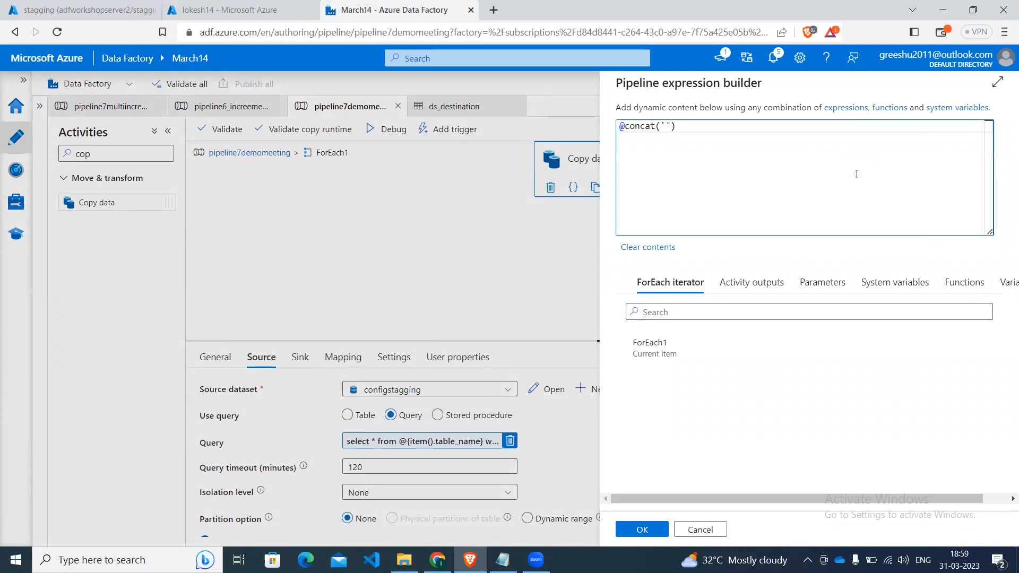
text(select * from)
Add item().table_name as the second argument of the concat expression, following 'select * from '.
key(Left)
key(Right)
key(Right)
text(, item)
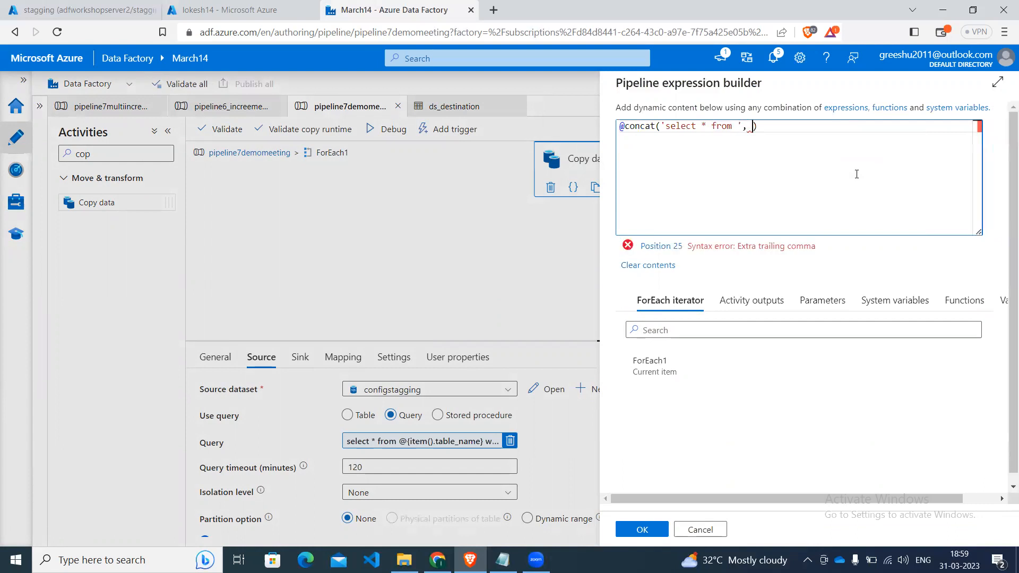
key(Return)
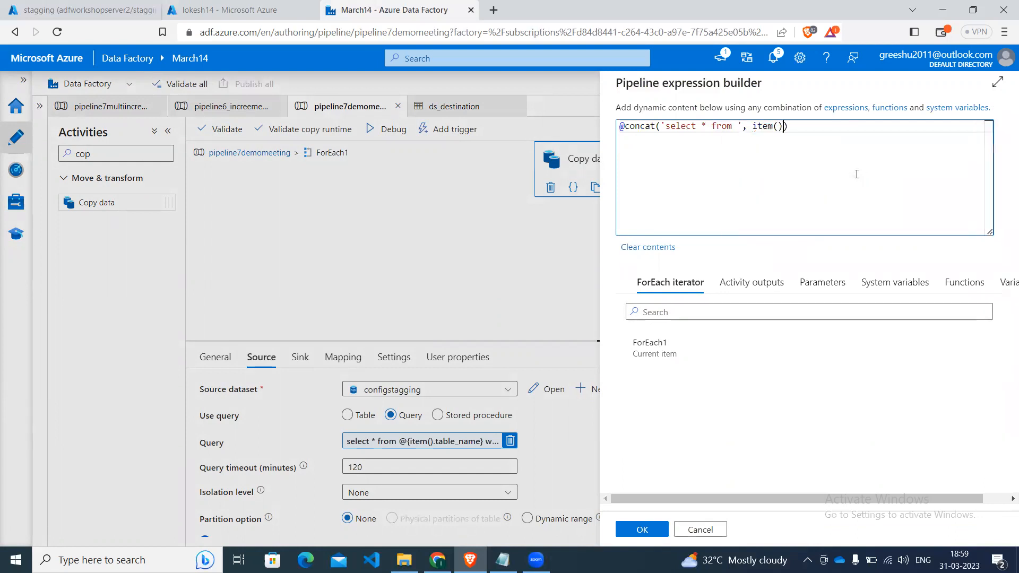
text(.ta)
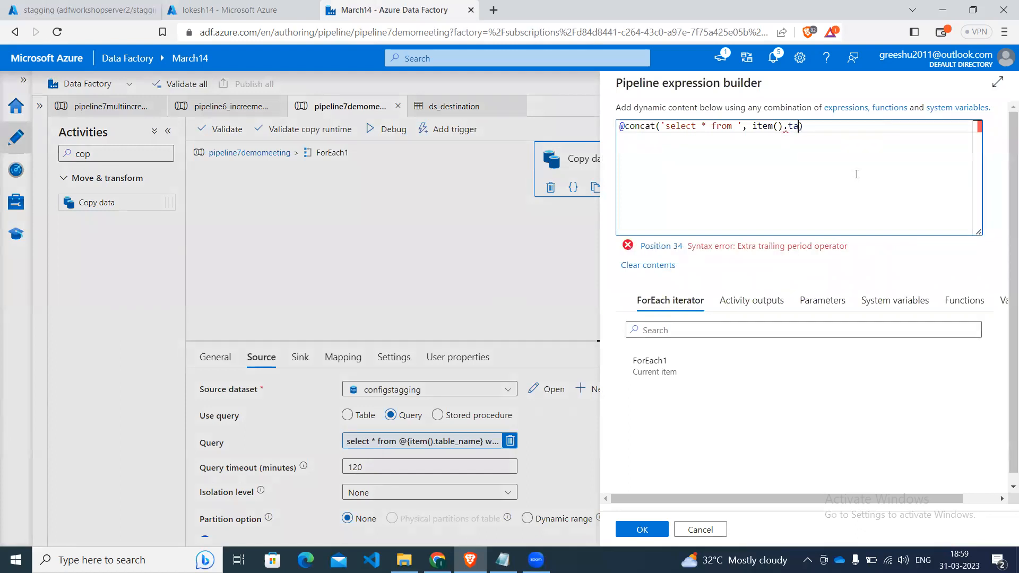
key(Return)
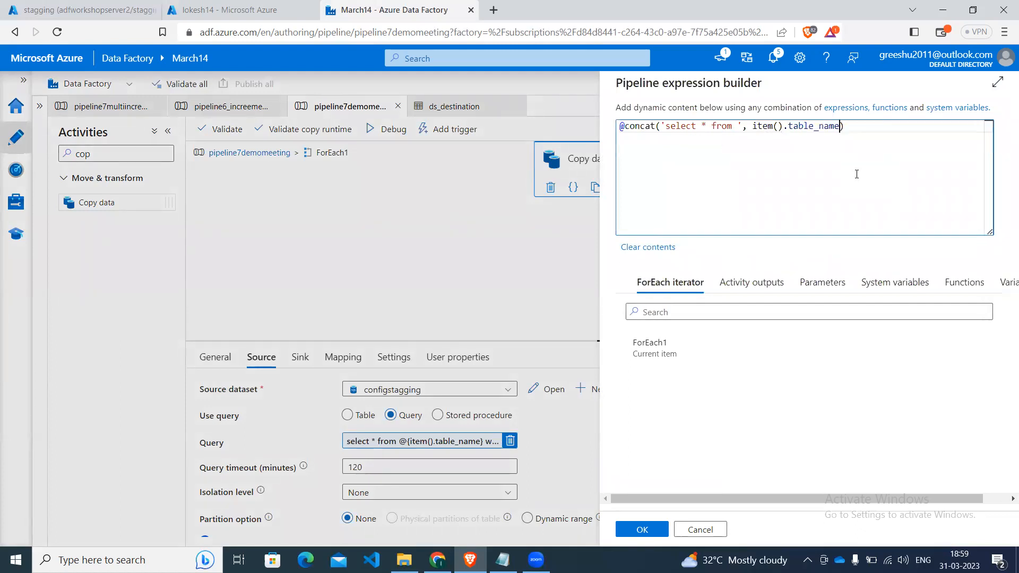
Extend the concat expression with the string ' where ' and item().source_inc_column, followed by a comma for another argument.
text(, ' )
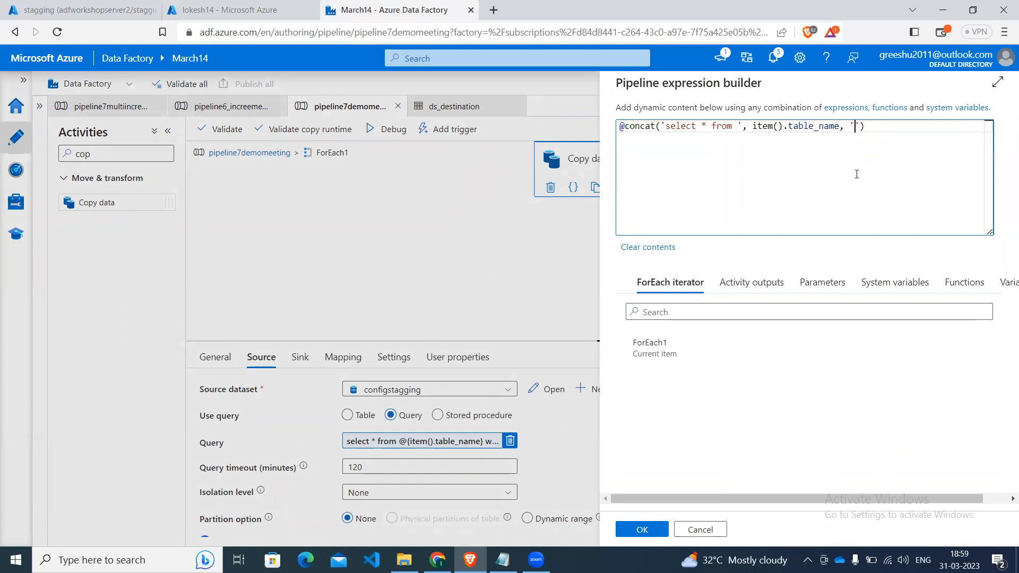
text(where ')
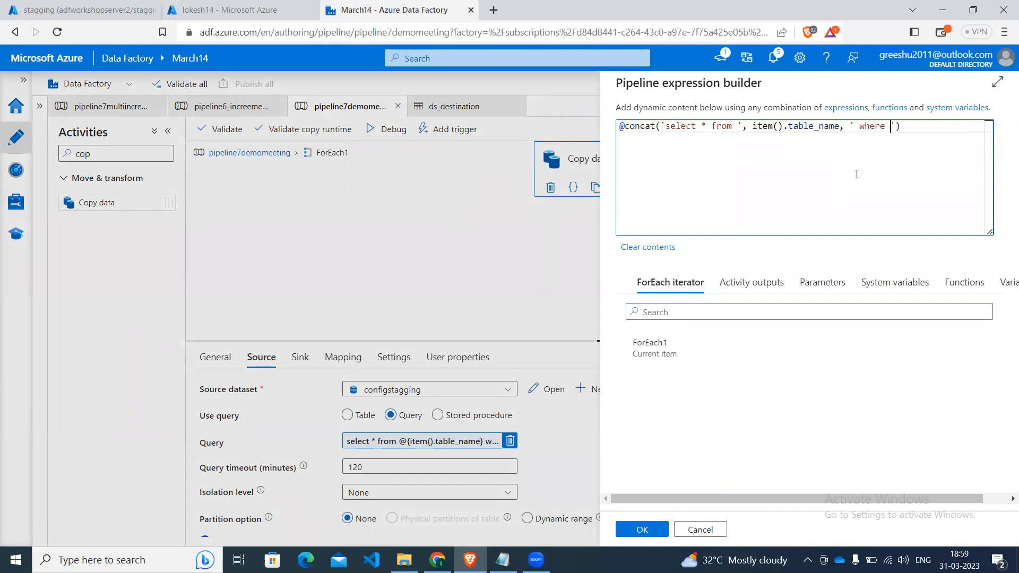
text(, )
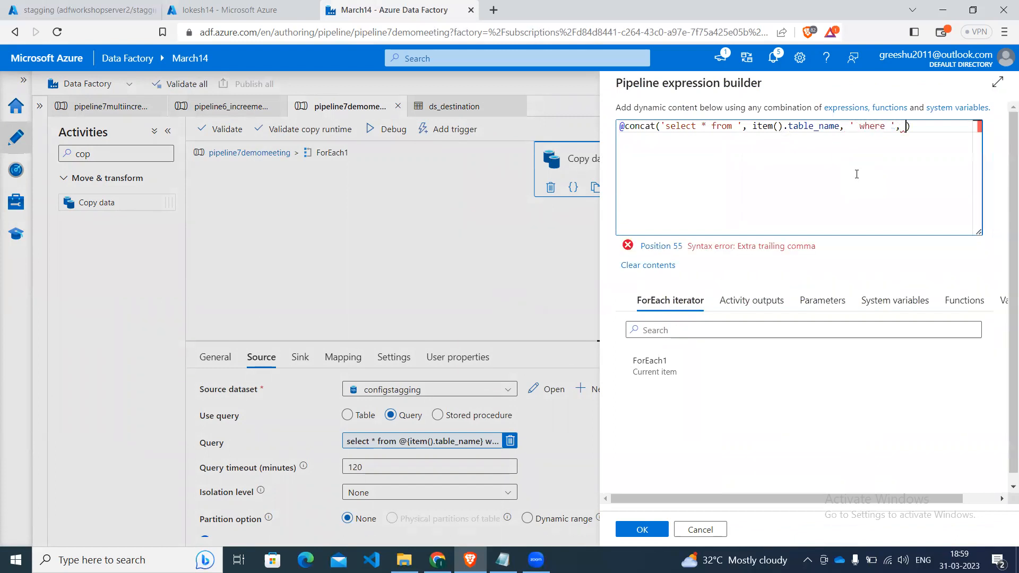
text(ite)
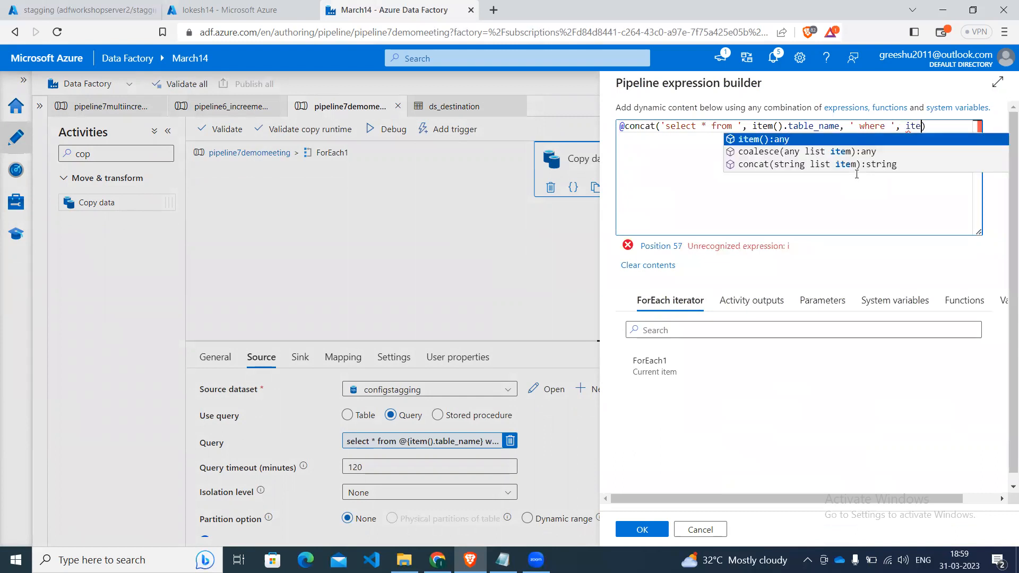
key(Return)
text(.s)
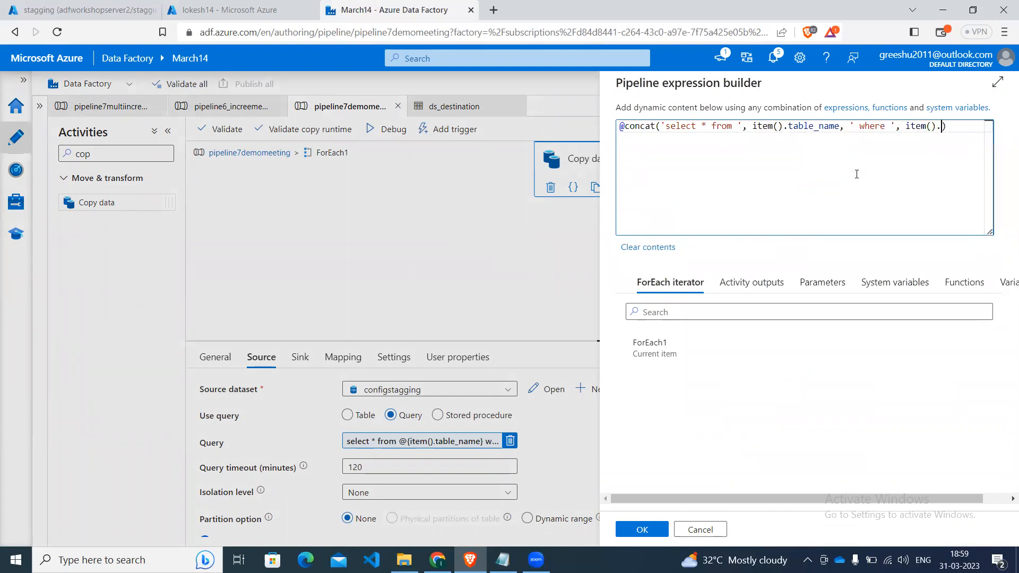
key(Down)
key(Down)
key(Return)
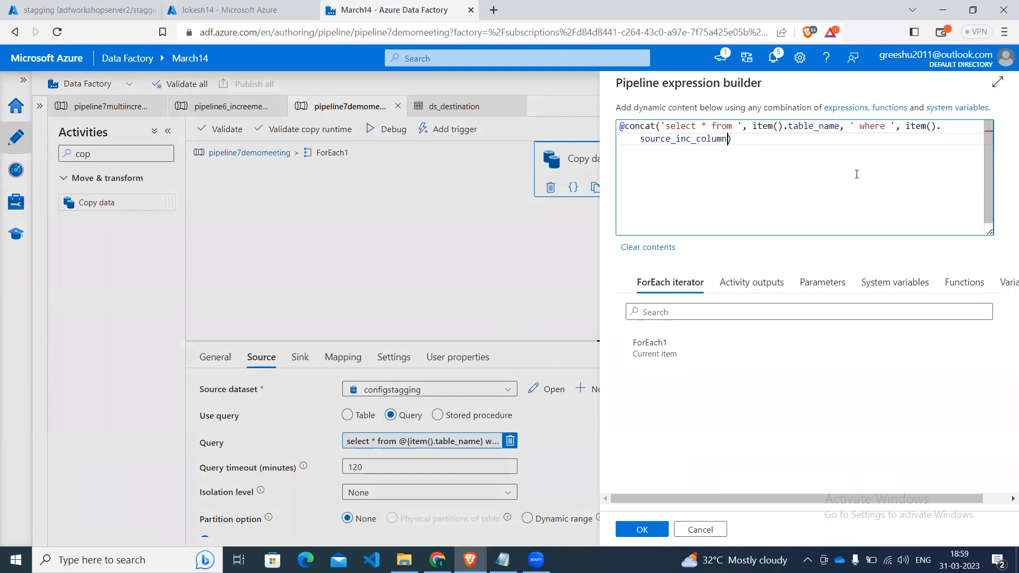
text(, '=)
Add the string '= cast(' and an escaped single quote '''' as further concat arguments.
text(cast(', '''')
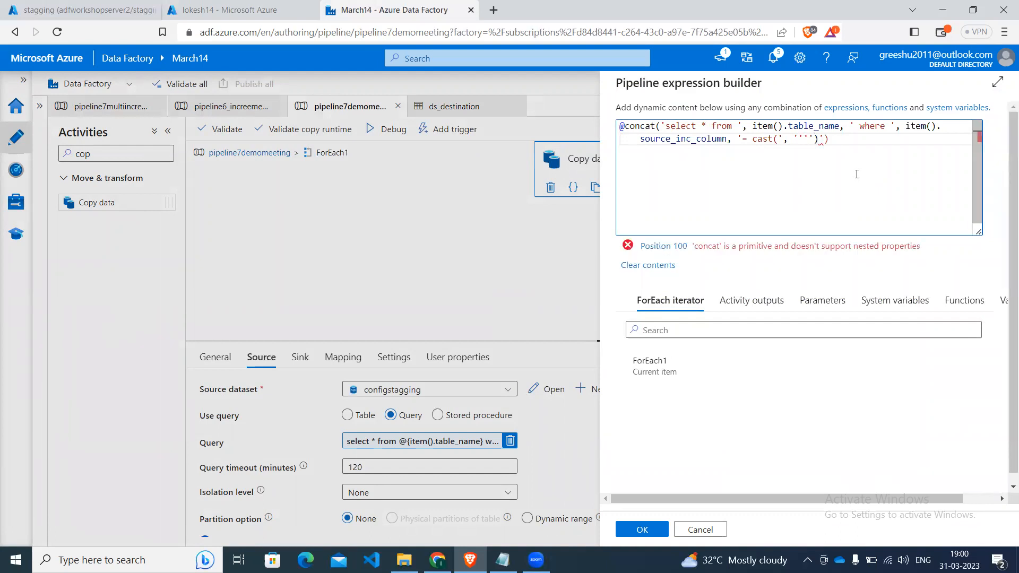
text(, ite)
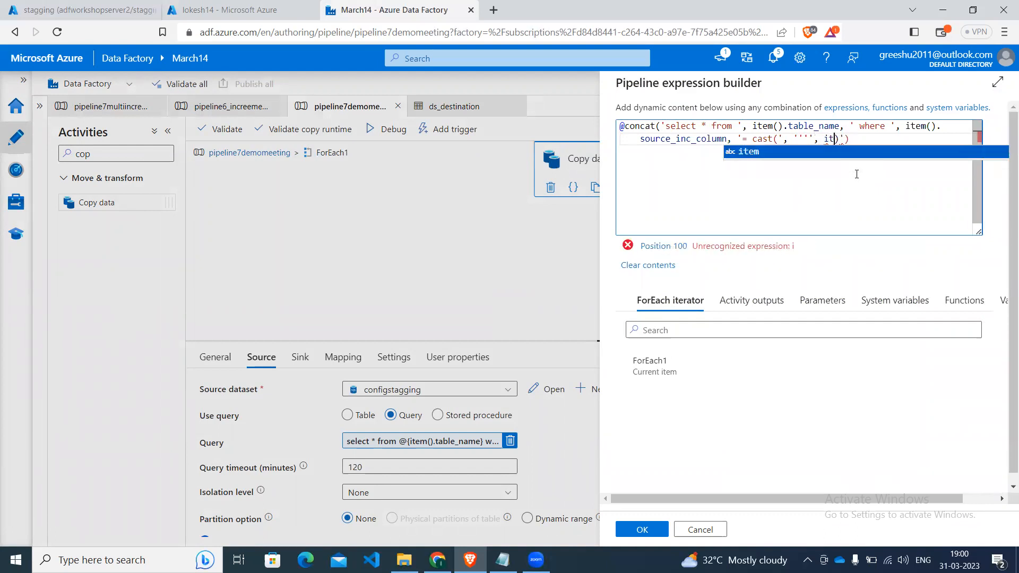
text(m))
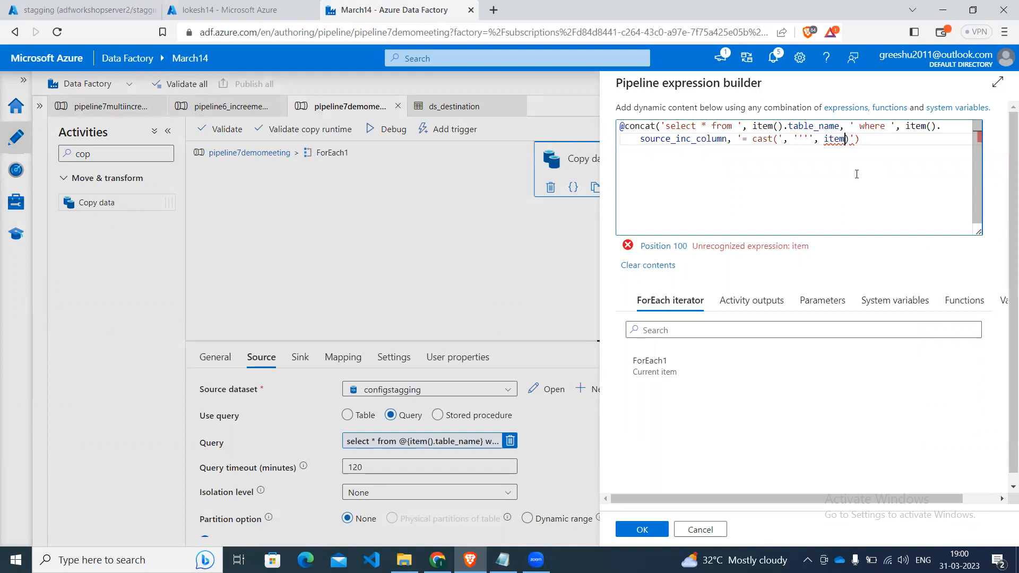
Add item().waterMark and a trailing comma following the escaped quote in the concat expression.
key(BackSpace)
text(())
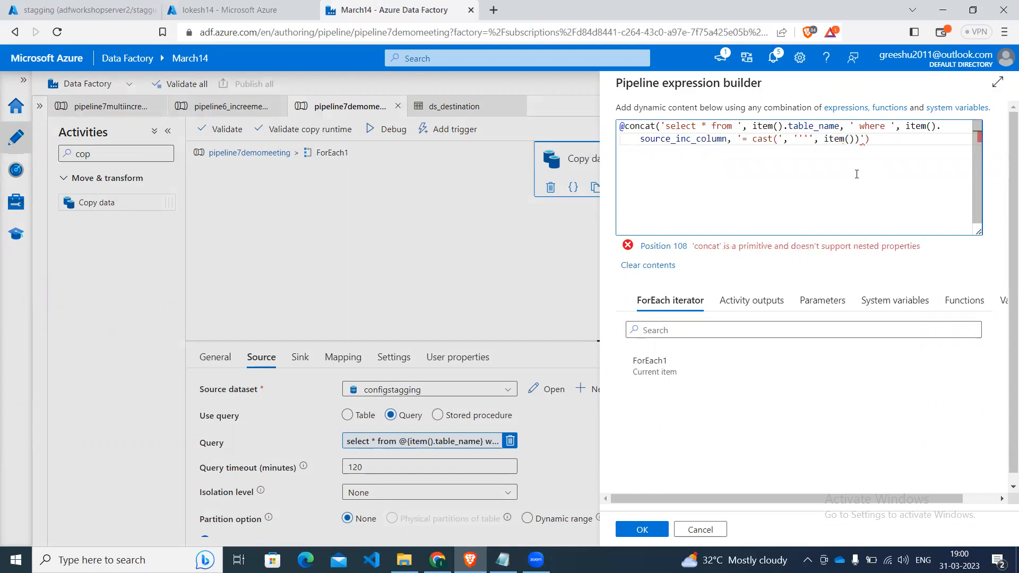
text(.w)
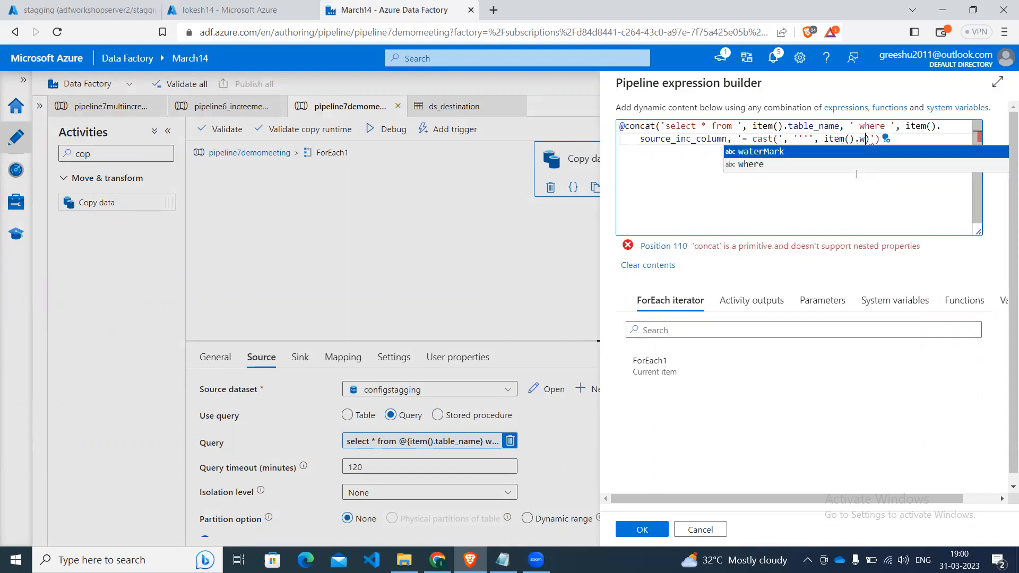
key(Return)
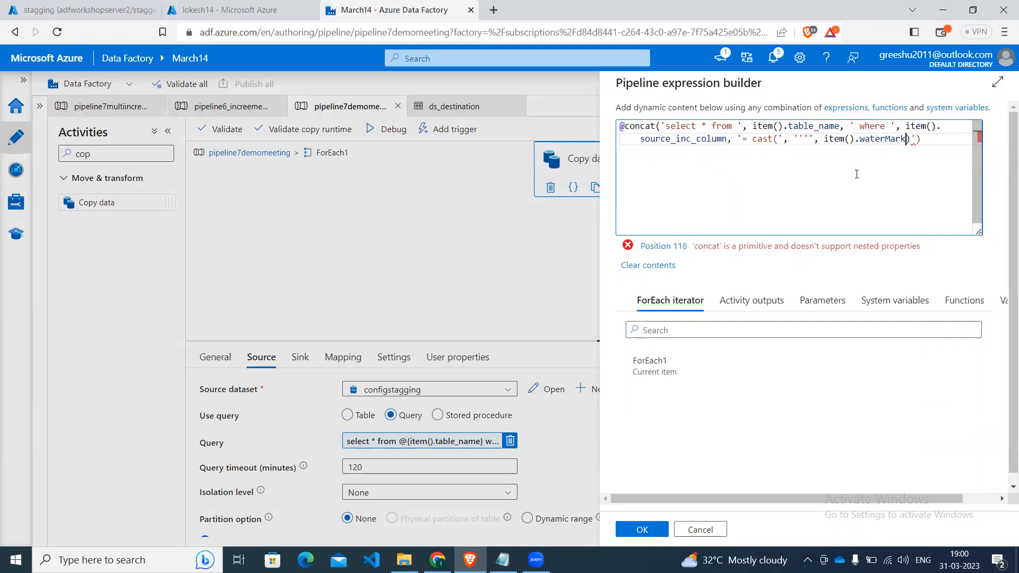
text(,)
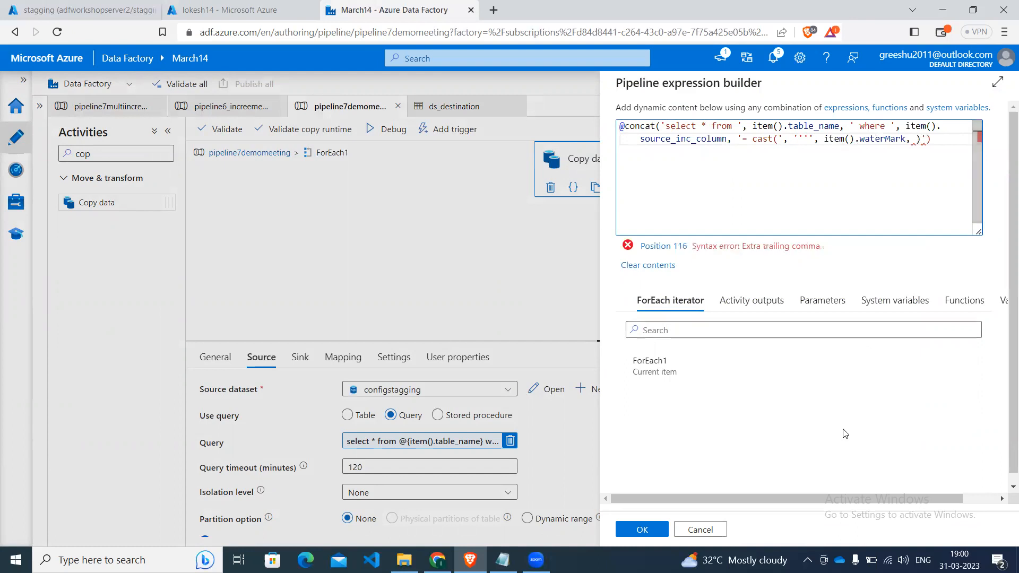
Check the reference concat query in Notepad, then add a closing '''' and as datetime following item().waterMark in the expression builder.
click(502, 560)
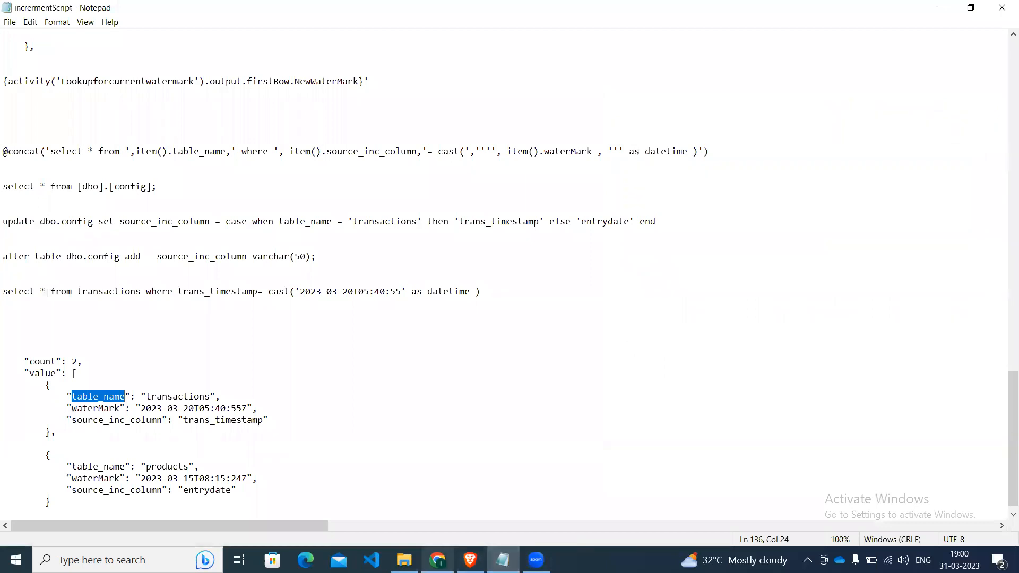
click(470, 560)
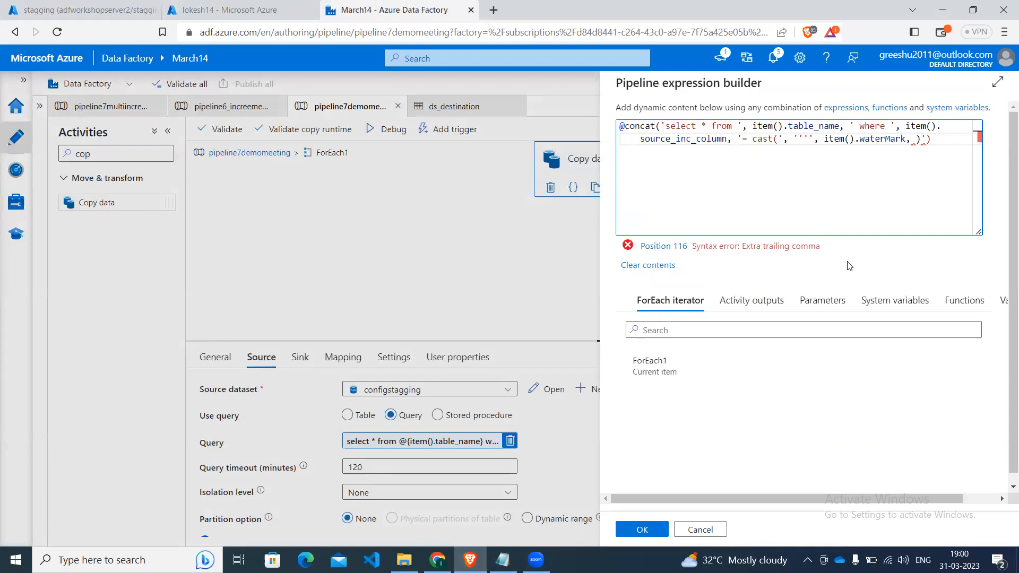
text(''')
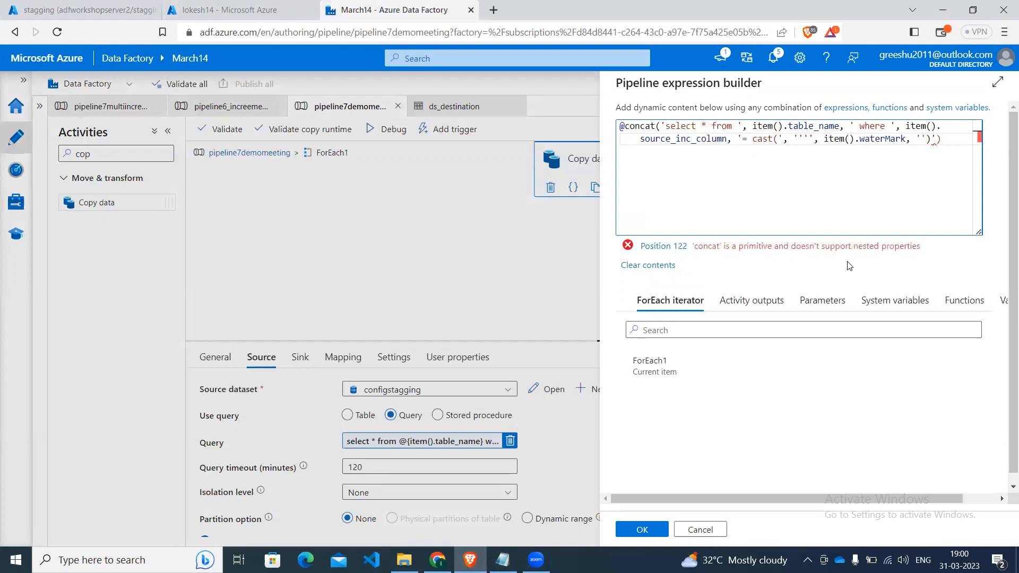
text('))
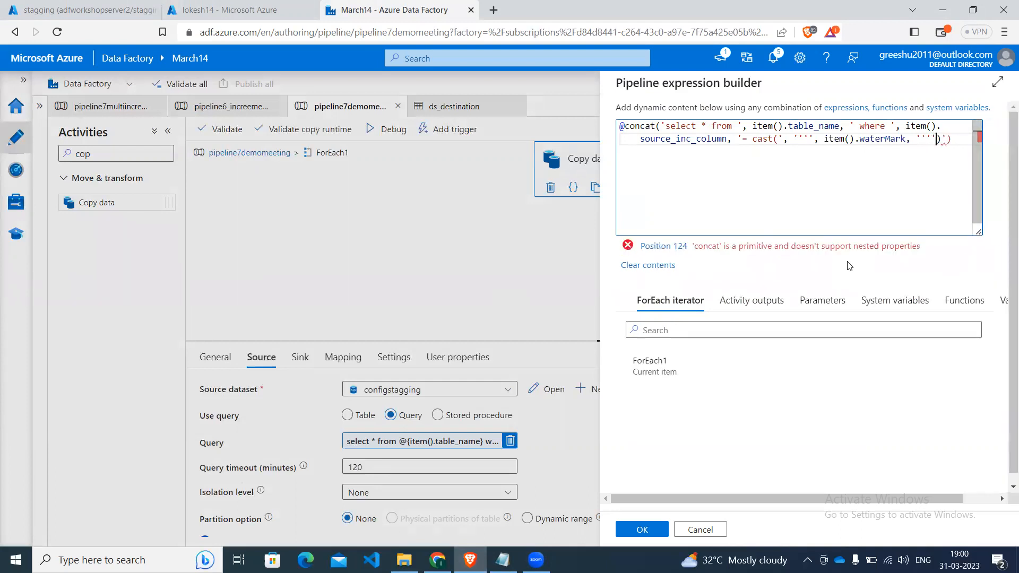
text( as)
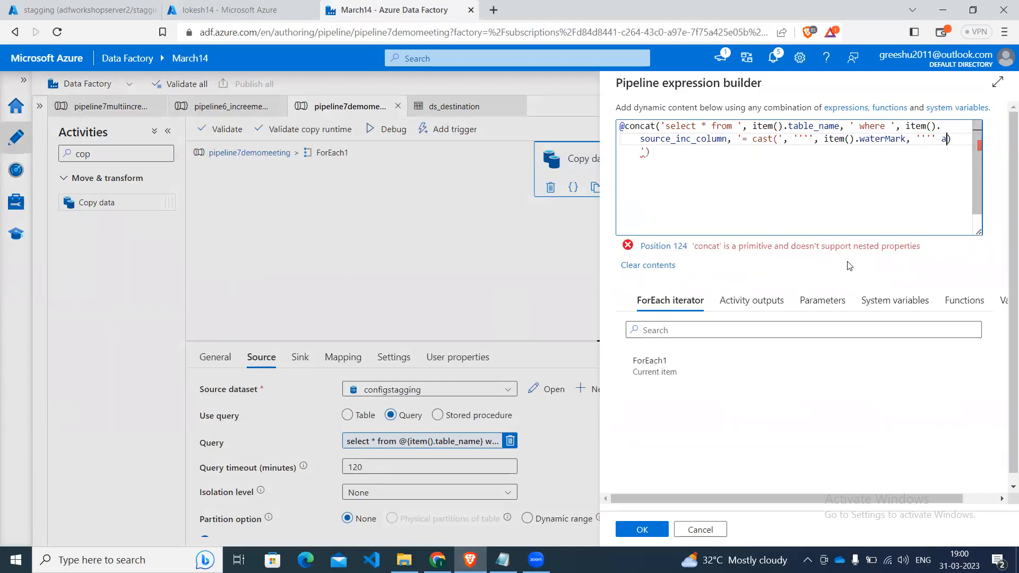
text( datetime)
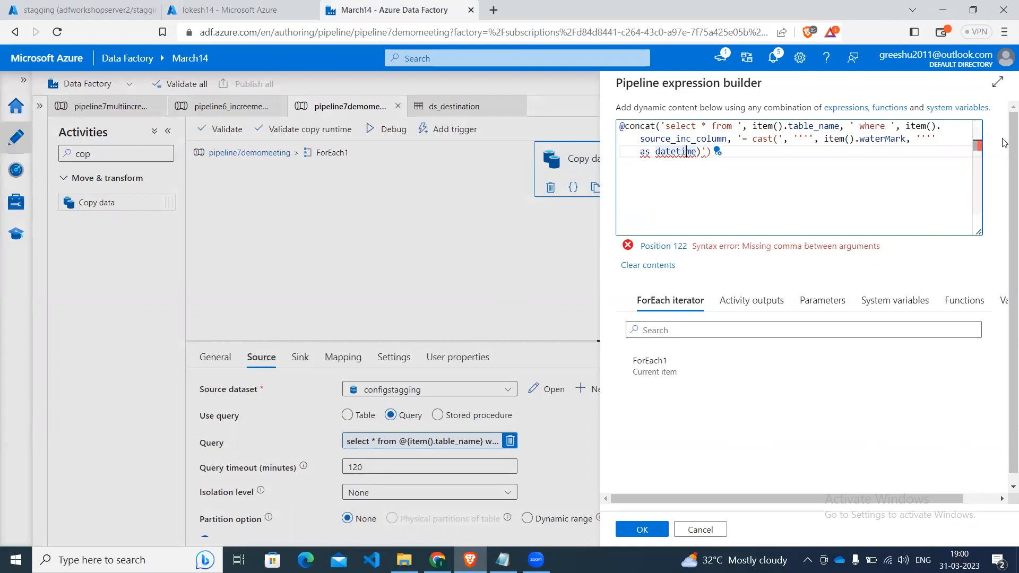
Try separating the closing '''' from as datetime with a comma, and remove that comma again.
click(640, 151)
key(BackSpace)
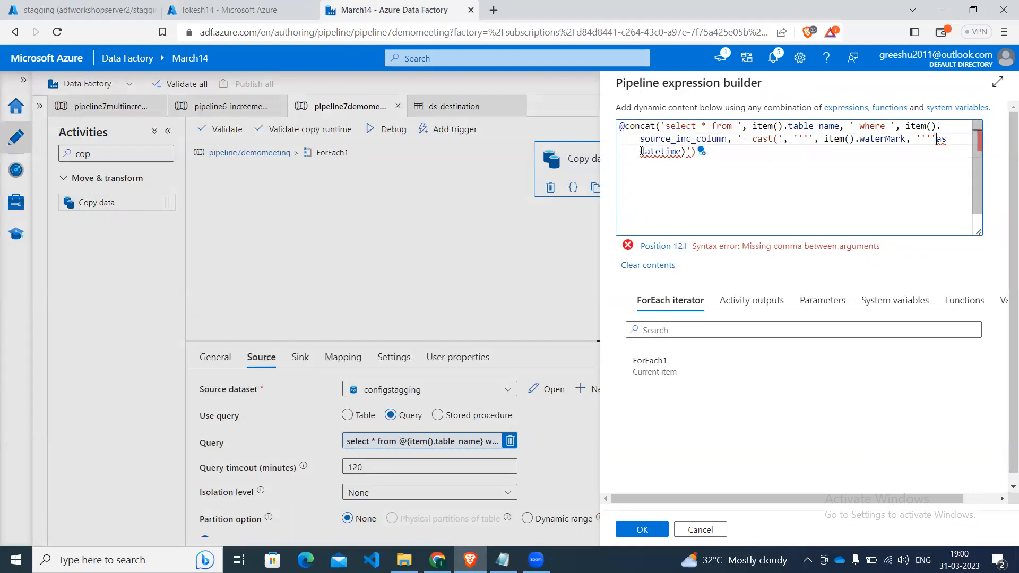
text(,)
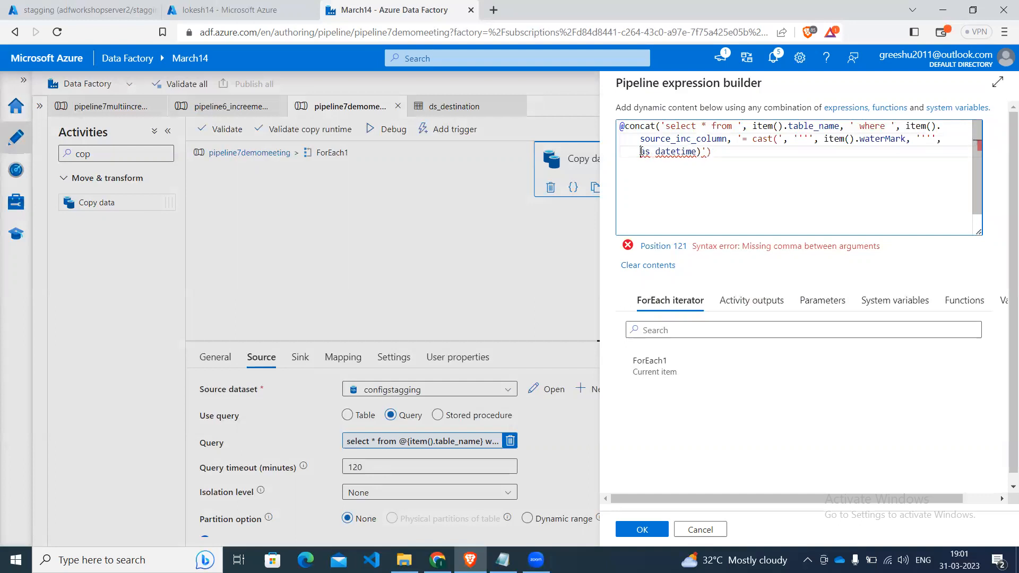
key(BackSpace)
key(BackSpace)
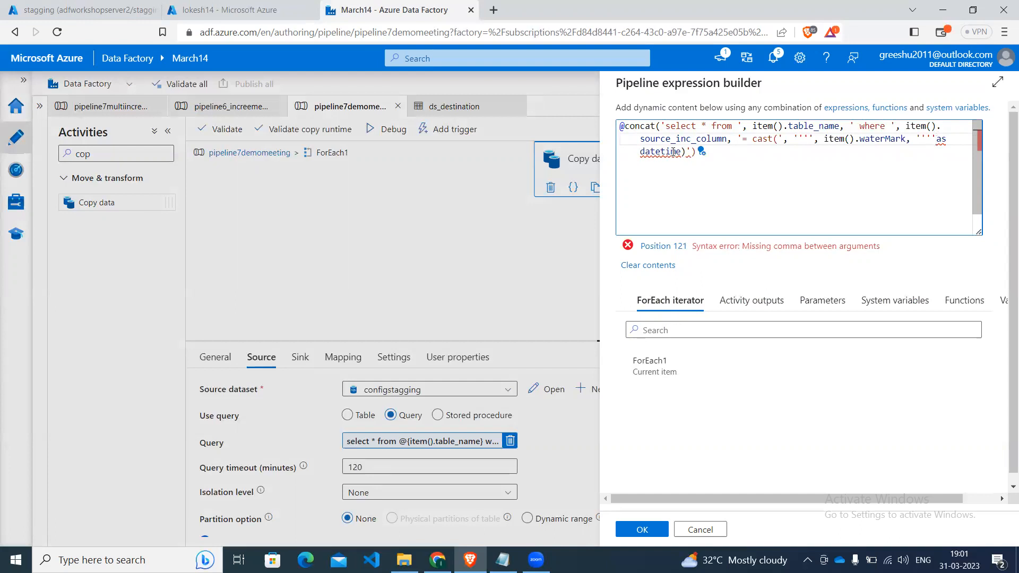
mouse_move(672, 152)
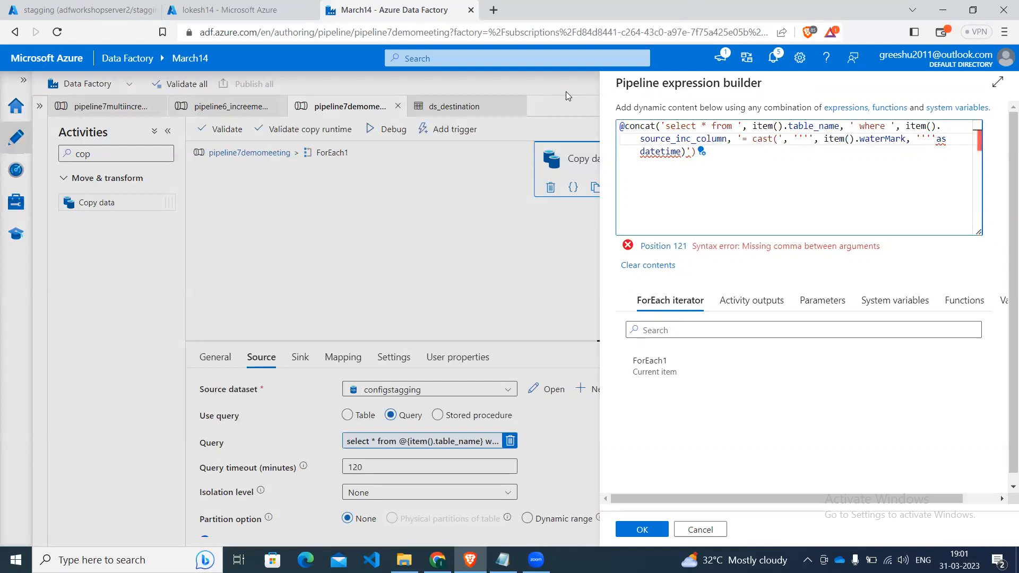
Switch to incrermentScript in Notepad and copy the reference concat query's ending '= cast(','''', item().waterMark , ''' as datetime )').
click(501, 560)
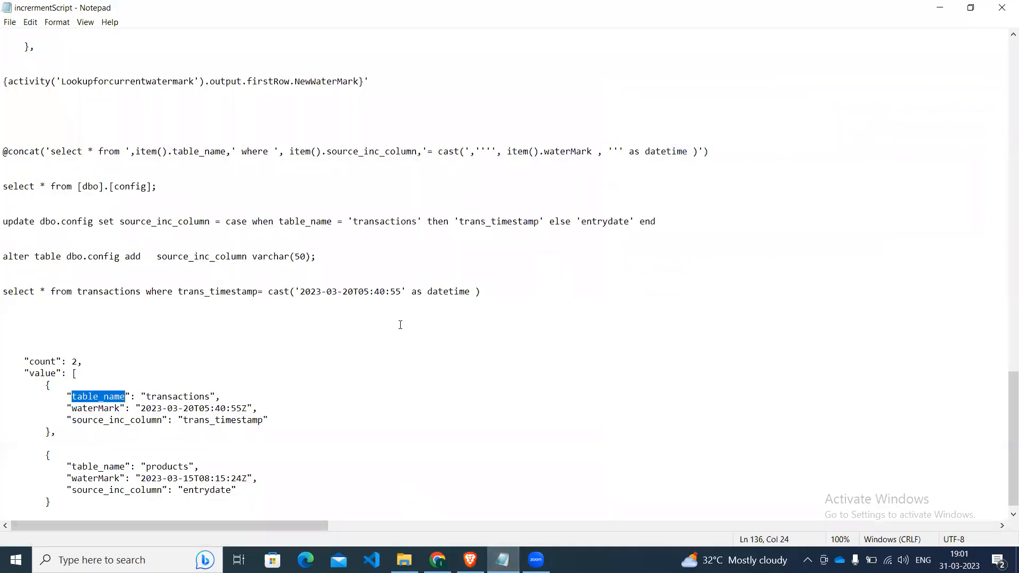
click(373, 325)
click(373, 325)
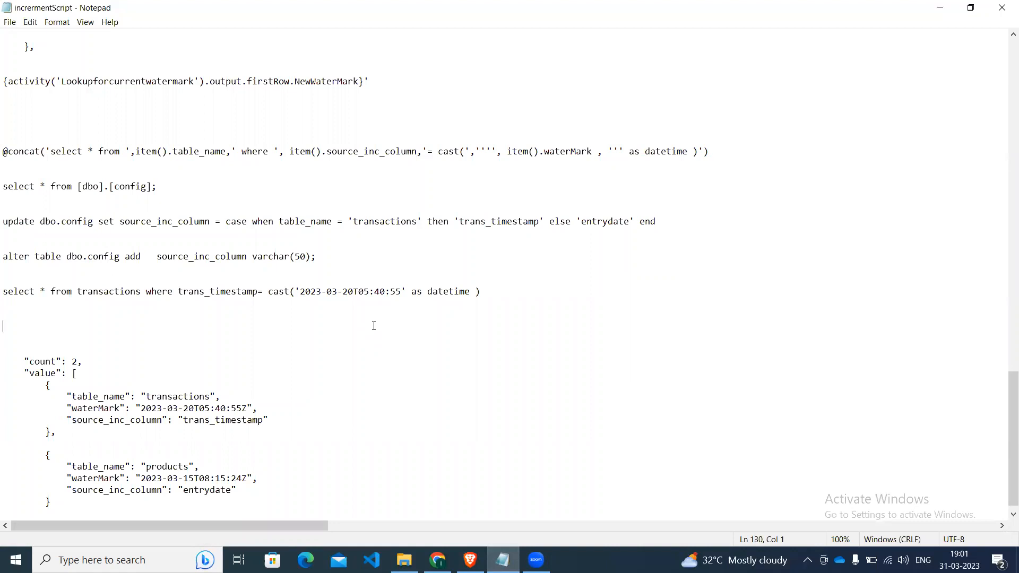
key(Down)
key(Down)
key(Down)
key(Down)
key(Down)
key(Down)
key(Down)
key(Down)
key(Down)
key(Down)
key(Down)
key(Down)
key(Down)
key(Down)
key(Down)
key(Up)
key(Up)
key(Up)
key(Up)
key(Up)
key(Up)
key(Up)
key(Up)
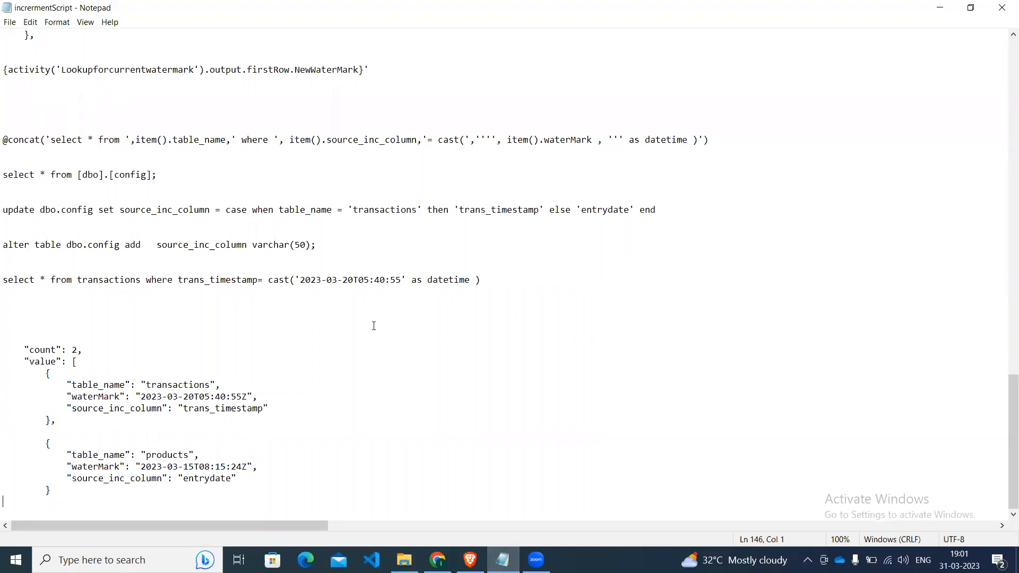
key(Up)
key(Up)
key(Up)
key(Up)
key(Up)
key(Up)
key(Up)
key(Up)
key(Up)
key(Up)
key(Up)
key(Up)
key(Up)
key(Up)
click(518, 140)
key(Left)
key(Left)
key(Left)
key(Left)
key(Left)
key(Left)
key(Left)
key(Left)
key(Left)
key(Left)
key(Left)
key(Left)
key(Left)
key(Left)
key(Left)
key(Left)
key(Left)
key(Left)
key(Left)
key(Left)
key(Right)
key(Right)
key(Right)
key(Right)
key(Right)
key(Right)
key(Right)
key(Right)
key(Right)
key(Right)
key(Right)
key(Right)
key(Right)
key(Right)
key(Right)
key(Right)
key(shift+Right)
key(shift+Right)
key(shift+Right)
key(shift+Right)
key(shift+Right)
key(shift+Right)
key(shift+Right)
key(shift+Right)
key(shift+Right)
key(shift+Right)
key(shift+Right)
key(shift+Right)
key(shift+Right)
key(shift+Right)
key(shift+Right)
key(shift+Right)
key(shift+Right)
key(shift+Right)
key(shift+Right)
key(shift+Right)
key(shift+Right)
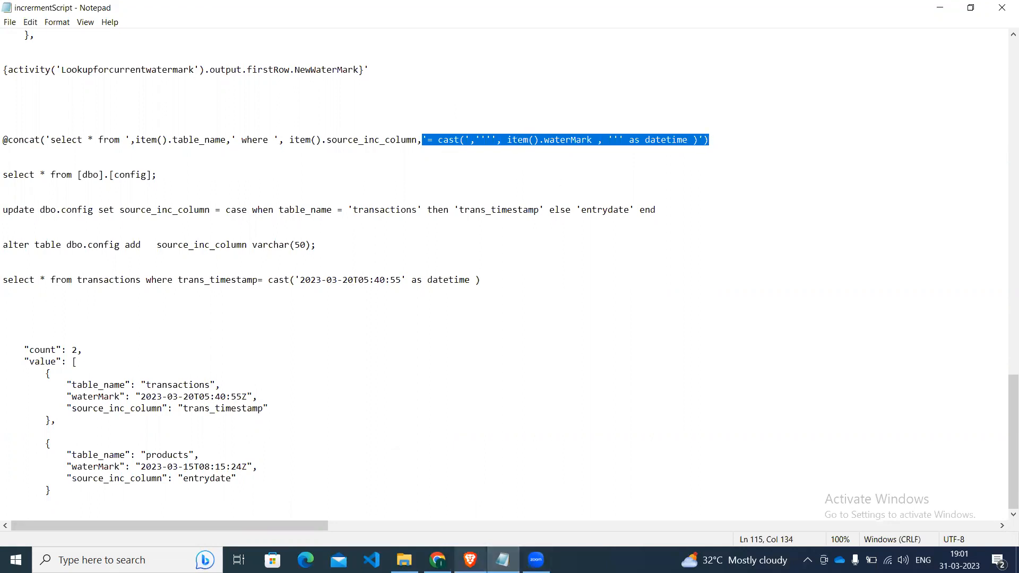
Back in the expression builder, replace everything following source_inc_column, with the copied cast ending and apply the expression to Copy data1's query.
mouse_move(470, 560)
click(469, 478)
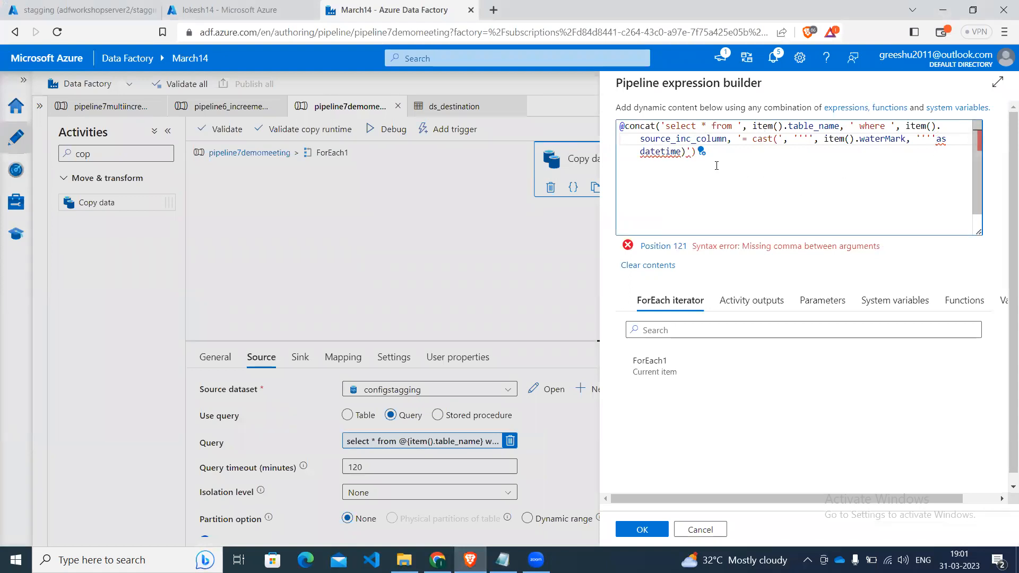
click(695, 152)
key(BackSpace)
key(BackSpace)
key(BackSpace)
key(BackSpace)
key(BackSpace)
key(BackSpace)
key(BackSpace)
key(BackSpace)
key(BackSpace)
key(BackSpace)
key(BackSpace)
key(BackSpace)
key(BackSpace)
key(BackSpace)
key(BackSpace)
key(BackSpace)
key(BackSpace)
key(BackSpace)
key(BackSpace)
key(BackSpace)
key(BackSpace)
key(BackSpace)
key(BackSpace)
key(BackSpace)
key(BackSpace)
key(BackSpace)
key(BackSpace)
key(BackSpace)
key(BackSpace)
key(BackSpace)
key(BackSpace)
key(BackSpace)
key(BackSpace)
key(BackSpace)
key(BackSpace)
key(BackSpace)
key(BackSpace)
key(BackSpace)
key(BackSpace)
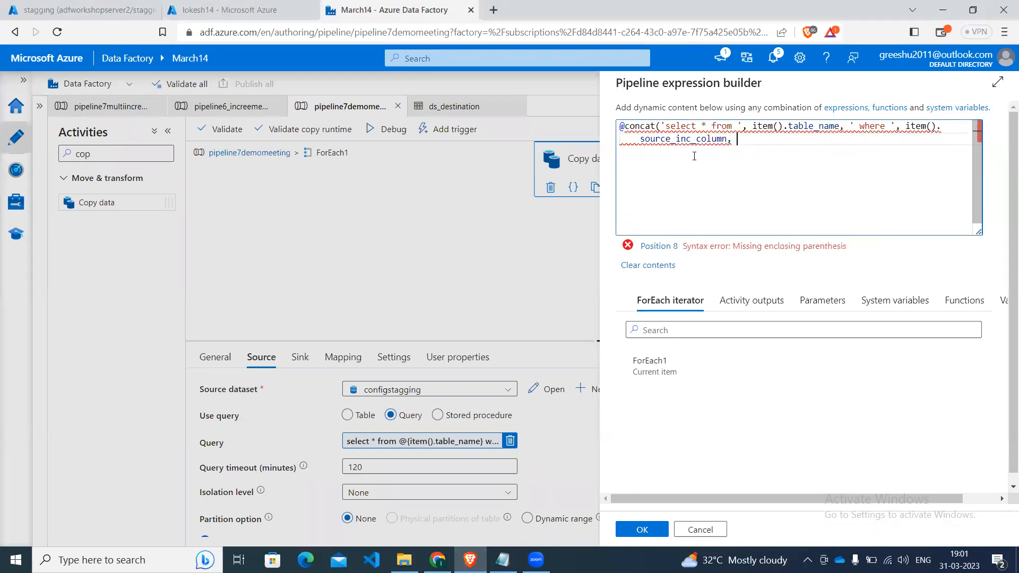
text('= cast(','''', item().waterMark , ''' as datetime )'))
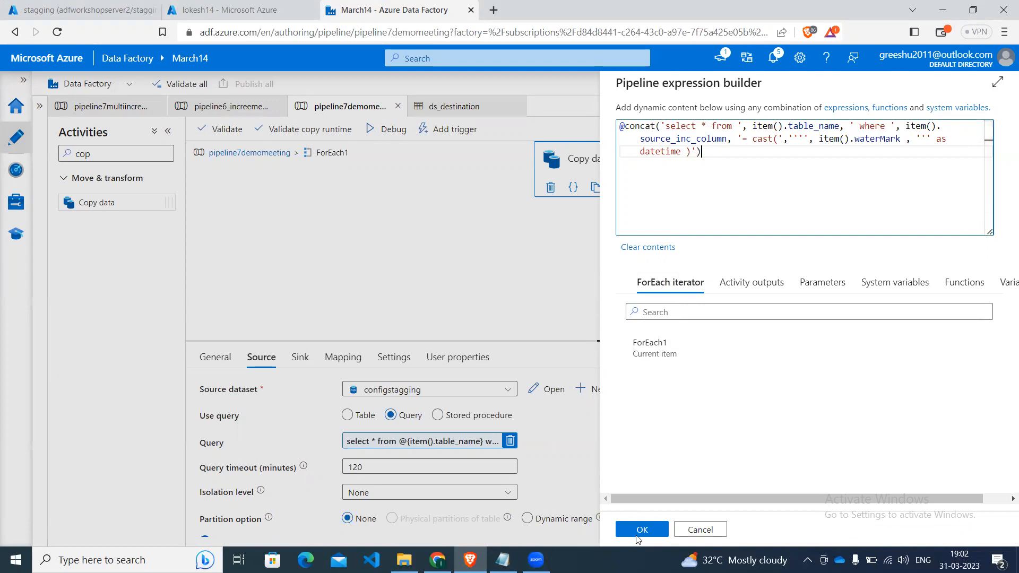
click(641, 530)
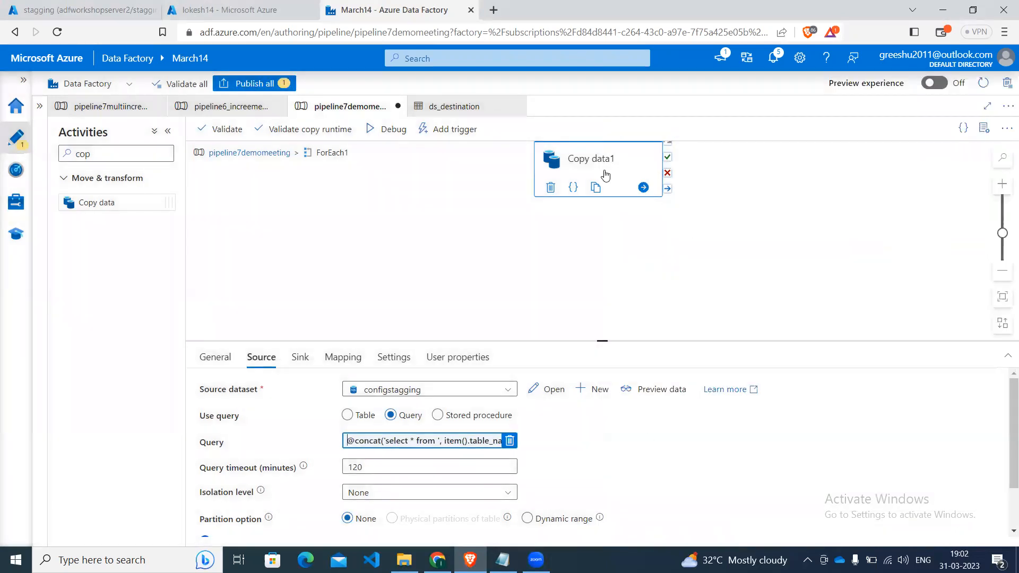
Add a Lookup activity inside ForEach1 and link Copy data1 to it with an on-completion dependency.
drag(588, 162, 400, 209)
click(159, 151)
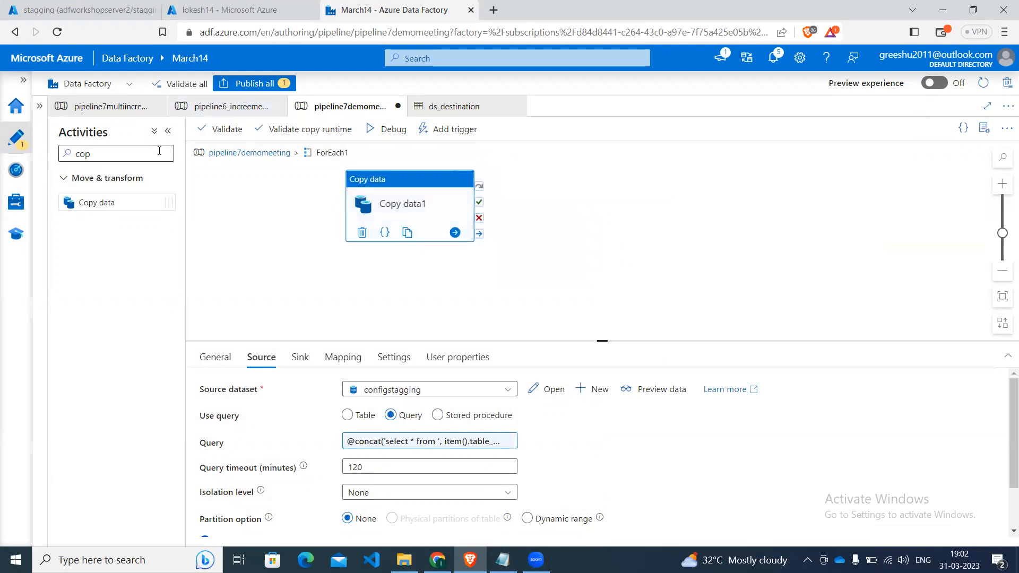
key(BackSpace)
key(BackSpace)
key(BackSpace)
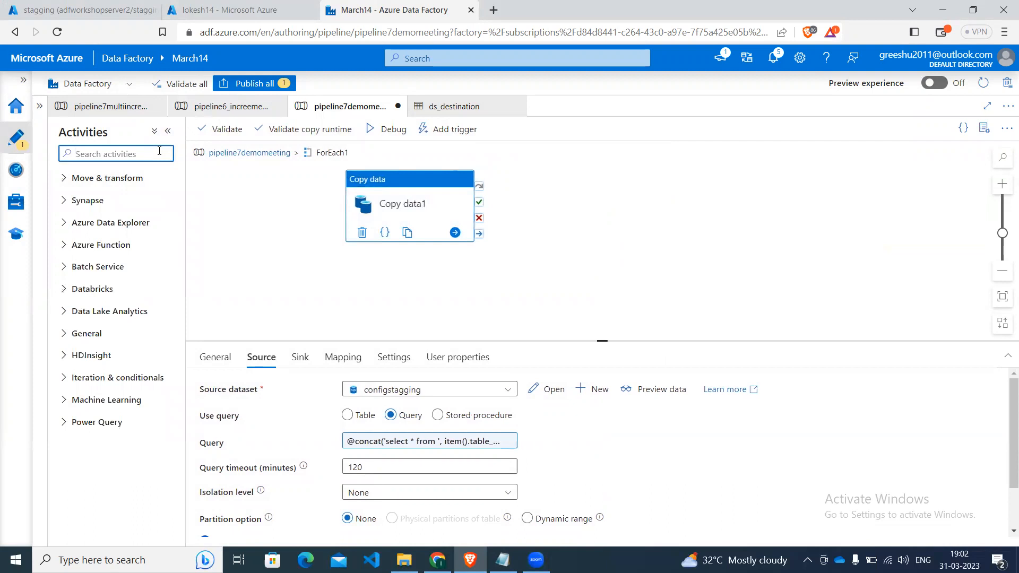
text(lo)
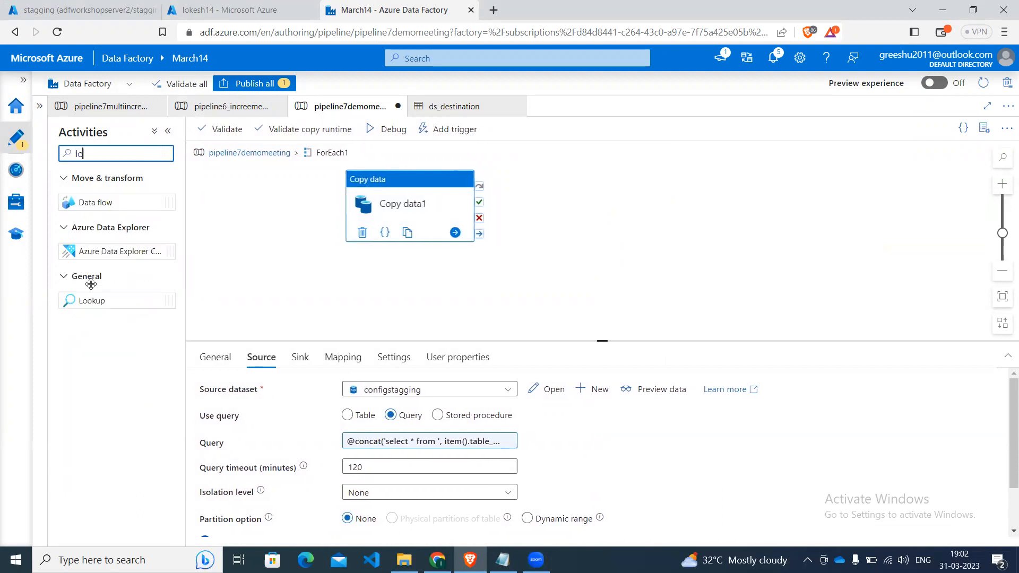
drag(91, 300, 623, 188)
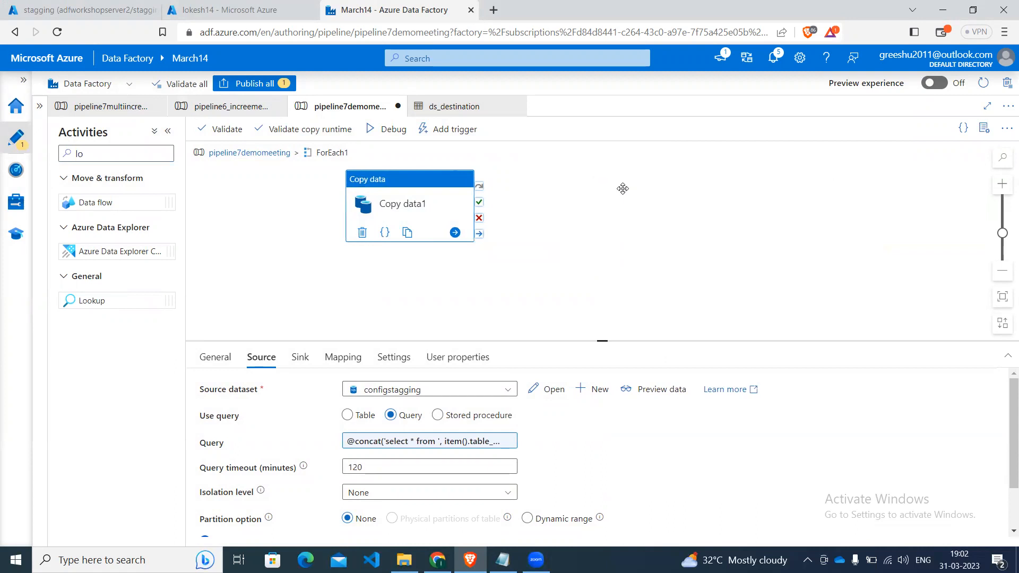
click(430, 213)
drag(478, 235, 601, 183)
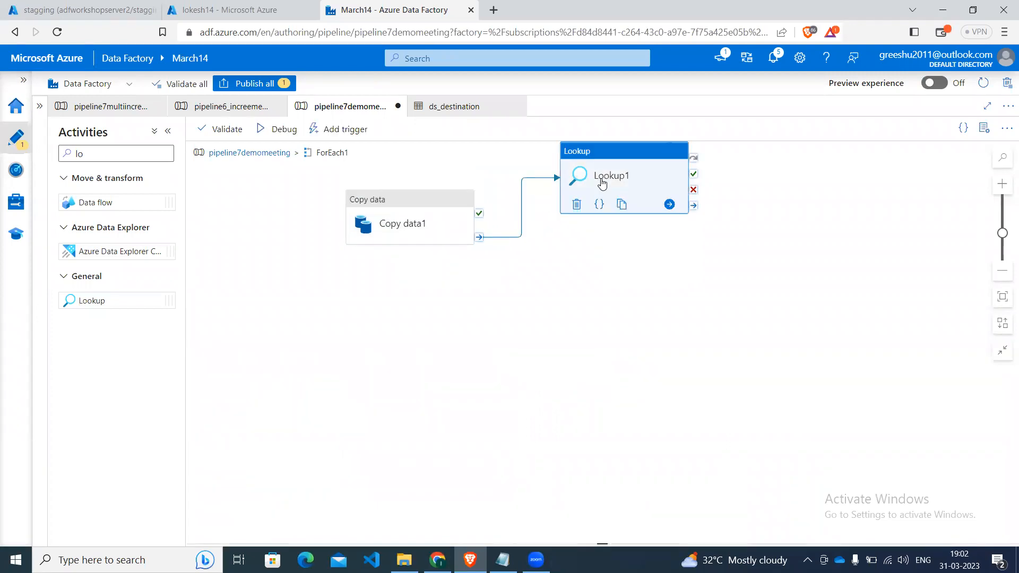
Rename the new Lookup activity Lookupupdatewatermark.
click(601, 183)
click(420, 390)
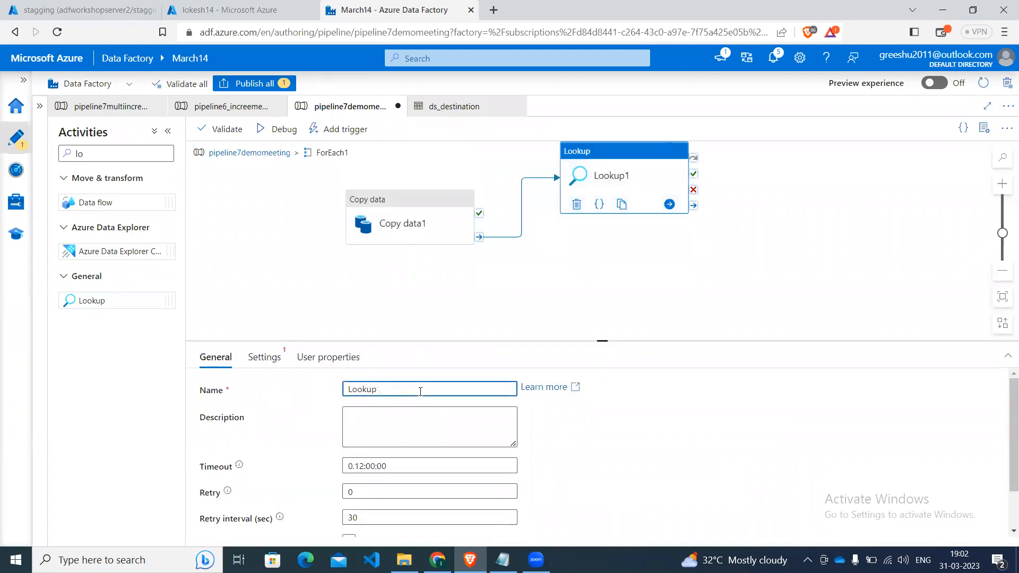
text(update)
text(termark)
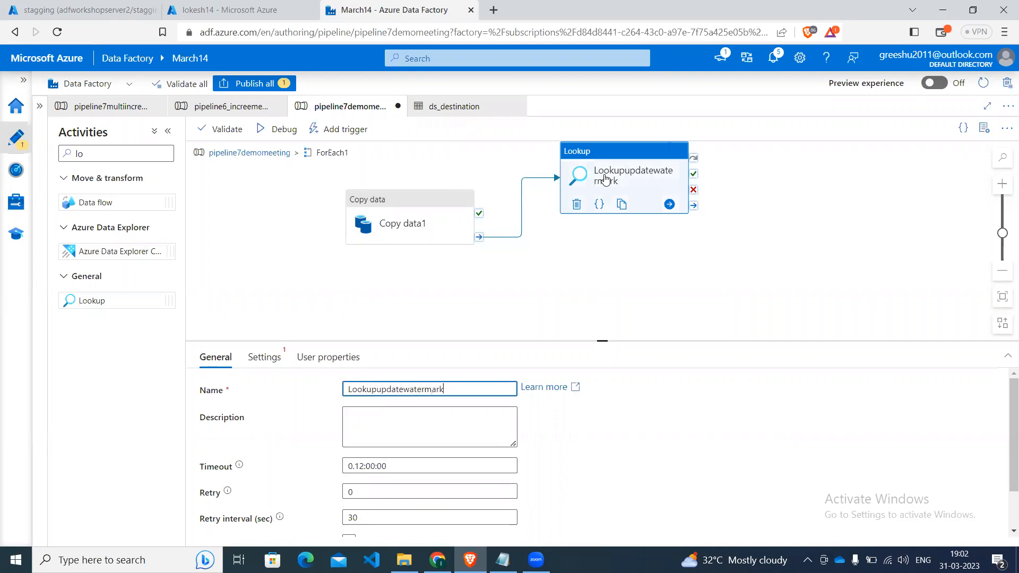
click(604, 177)
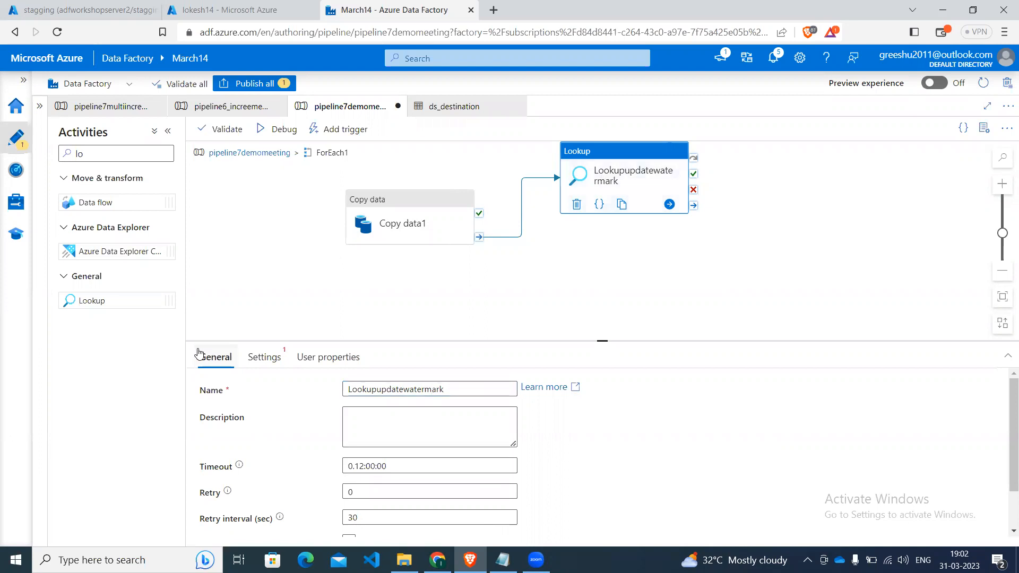
Set the lookup's source dataset to configstagging, disable First row only, and switch it to use a Query.
click(257, 363)
click(384, 396)
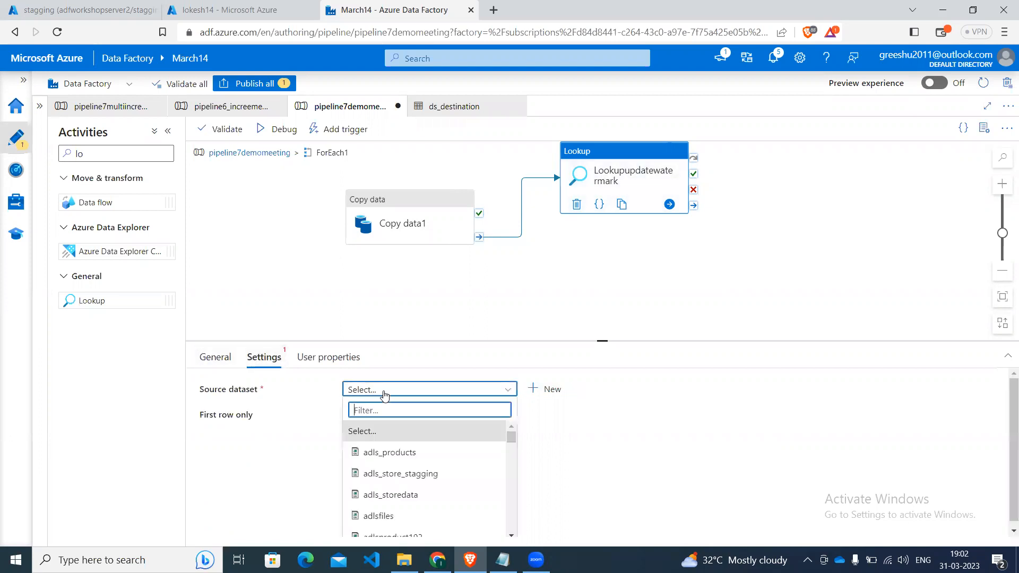
text(con)
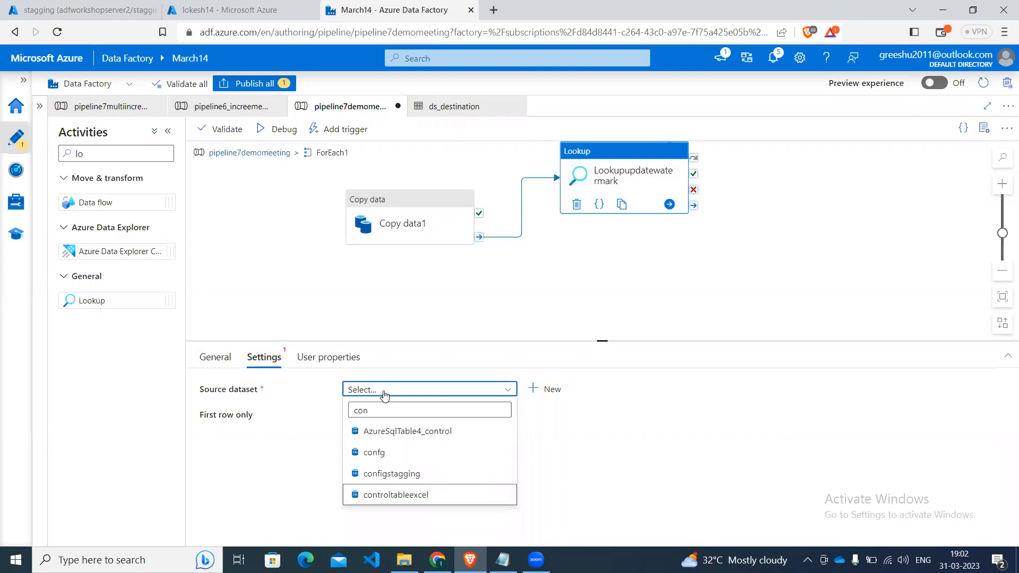
click(377, 473)
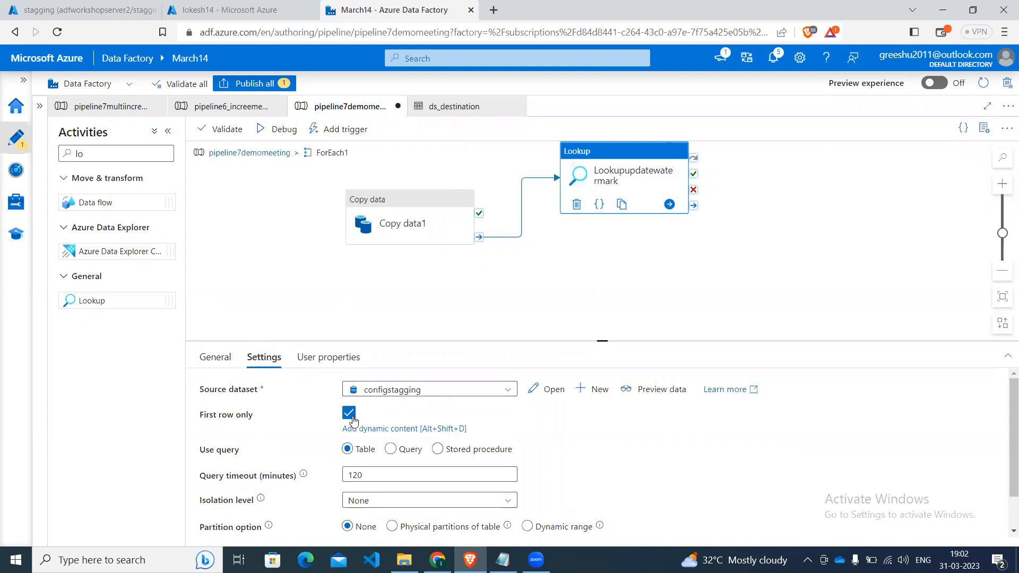
click(349, 414)
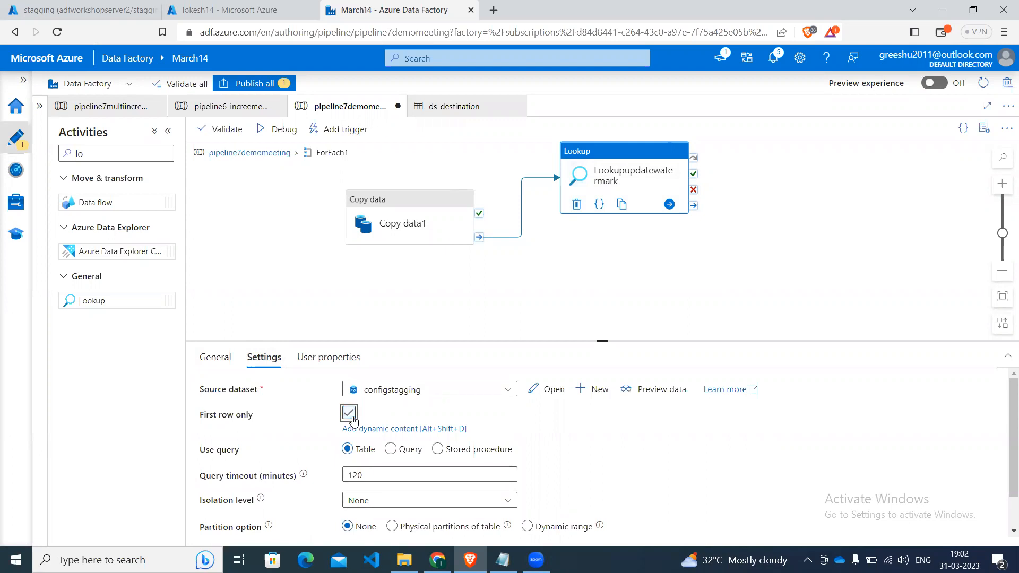
click(402, 451)
click(398, 443)
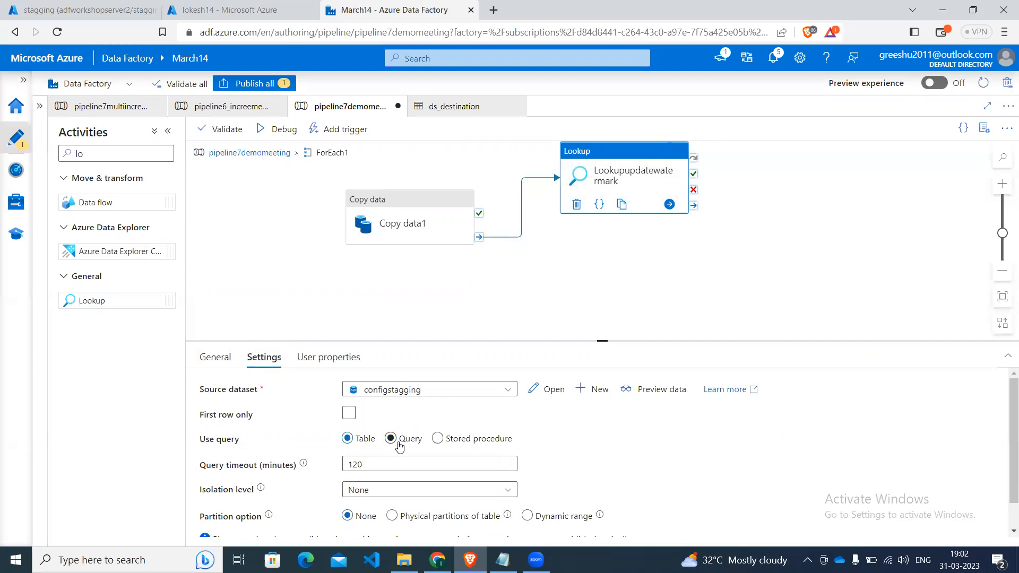
click(391, 443)
click(382, 465)
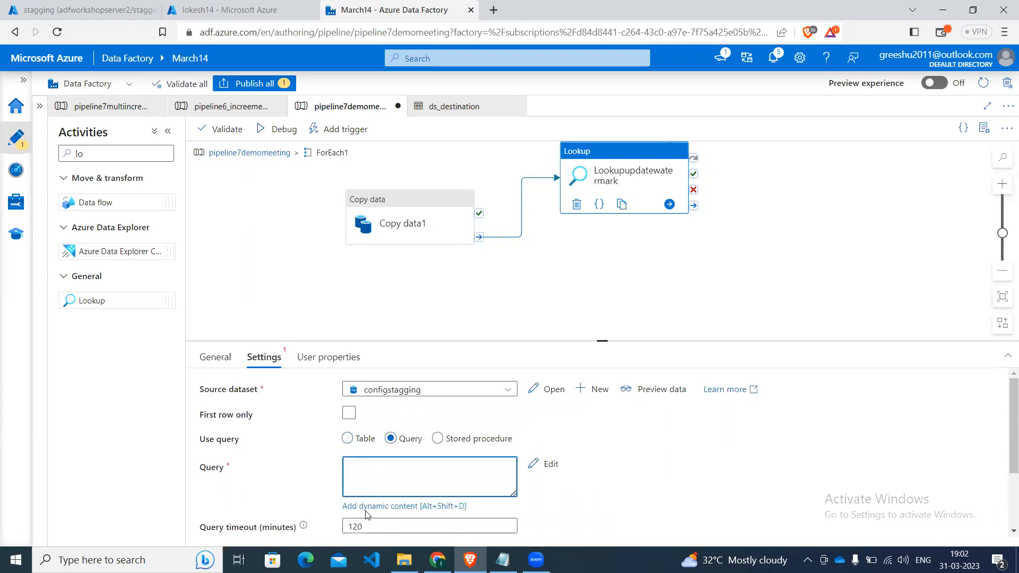
click(370, 506)
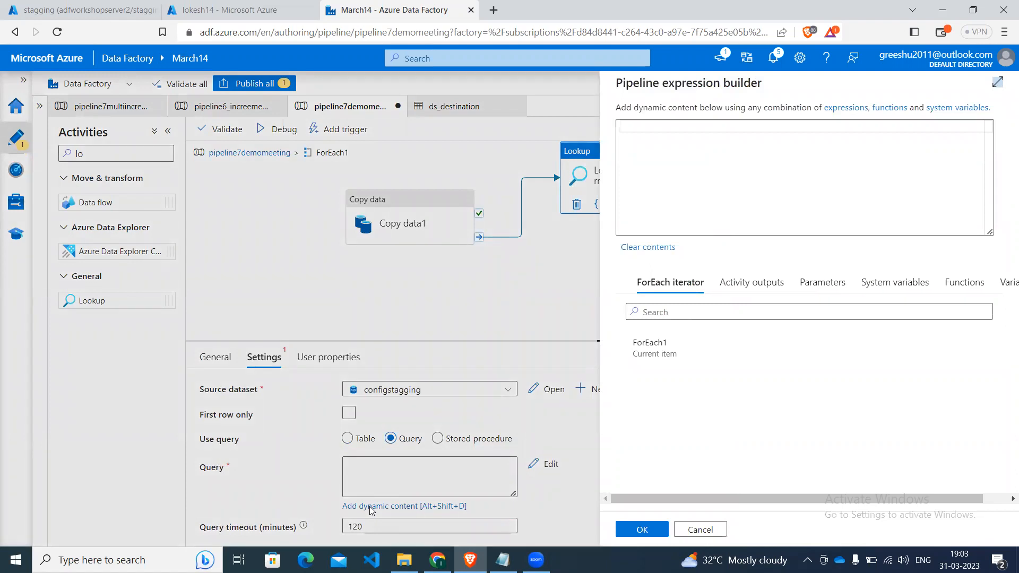
click(671, 154)
text(update dbo.c)
key(Down)
key(Down)
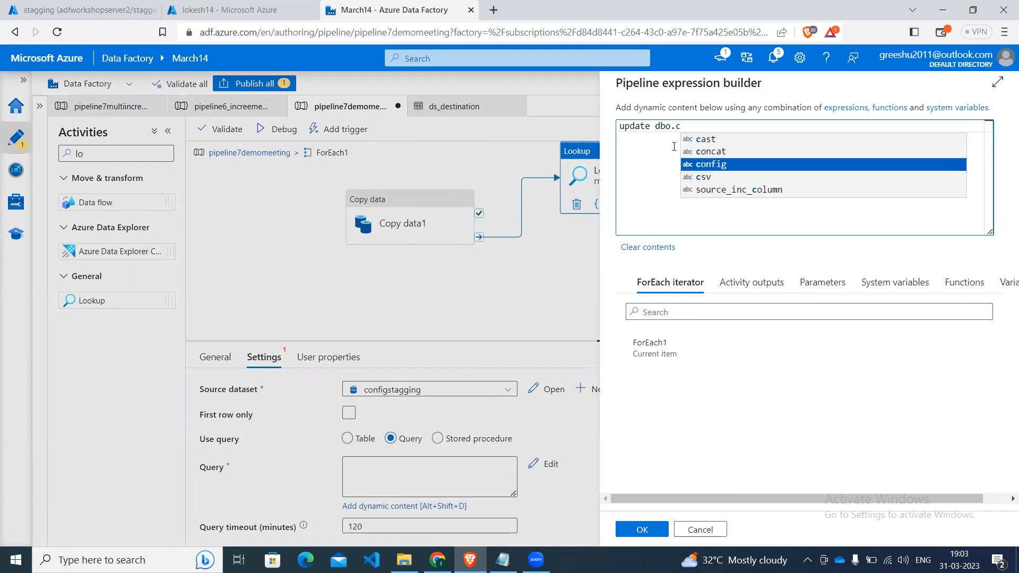
key(Return)
text(set wa)
key(Return)
text(= ())
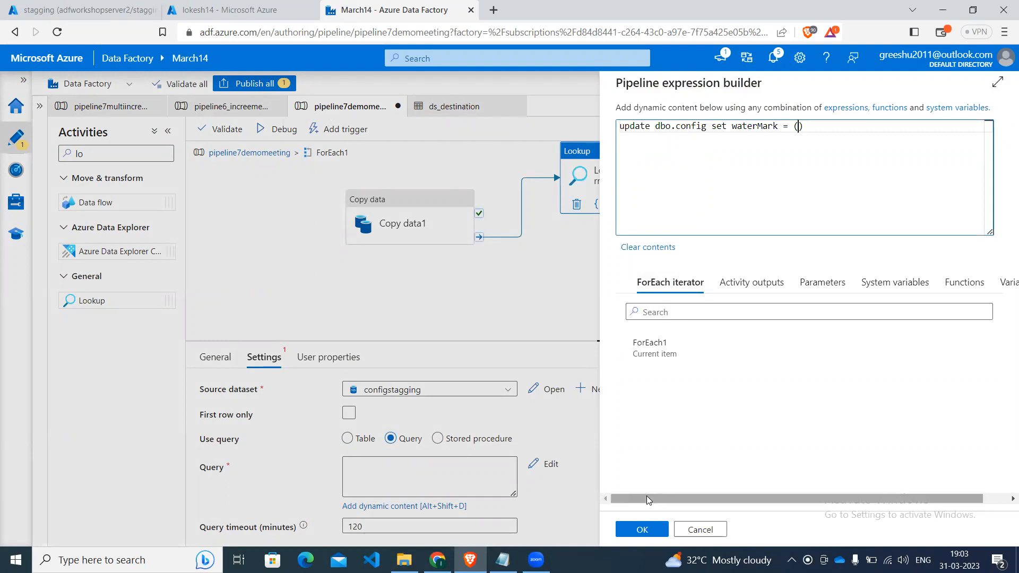
click(699, 530)
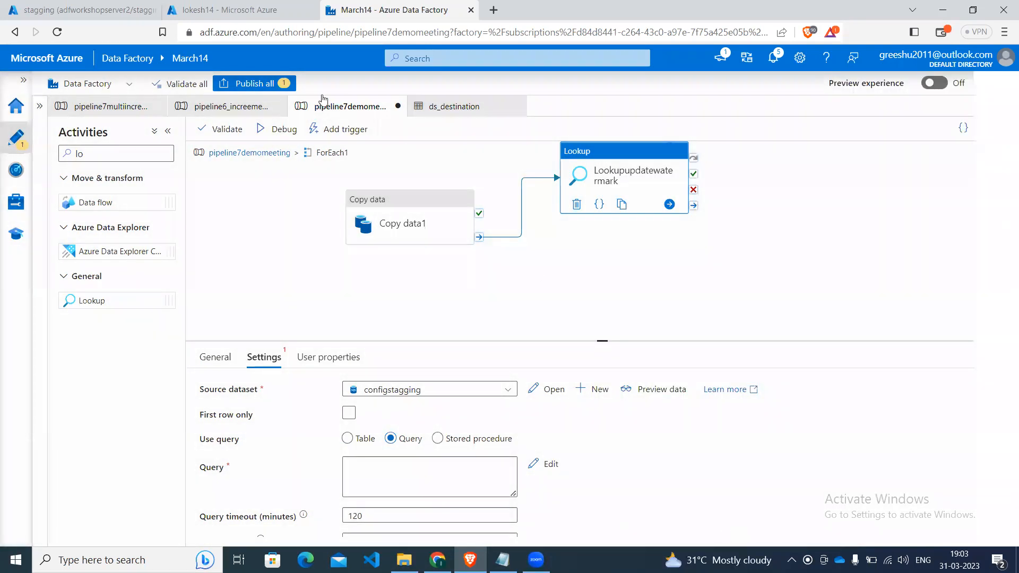
Copy the full watermark update query from Lookup2updateconfig in the pipeline6 increment pipeline, and return to pipeline7demomeeting.
click(240, 109)
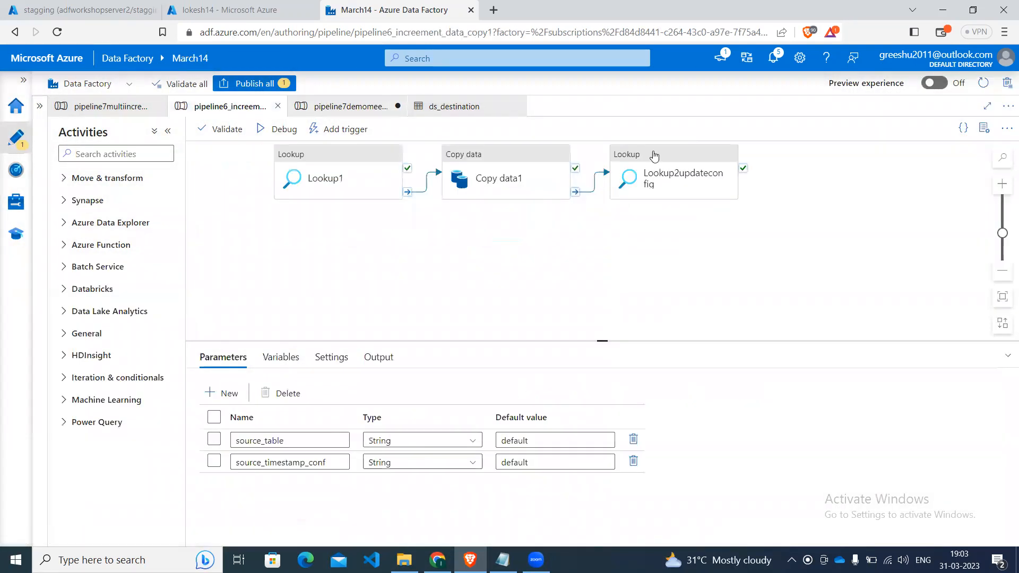
click(674, 194)
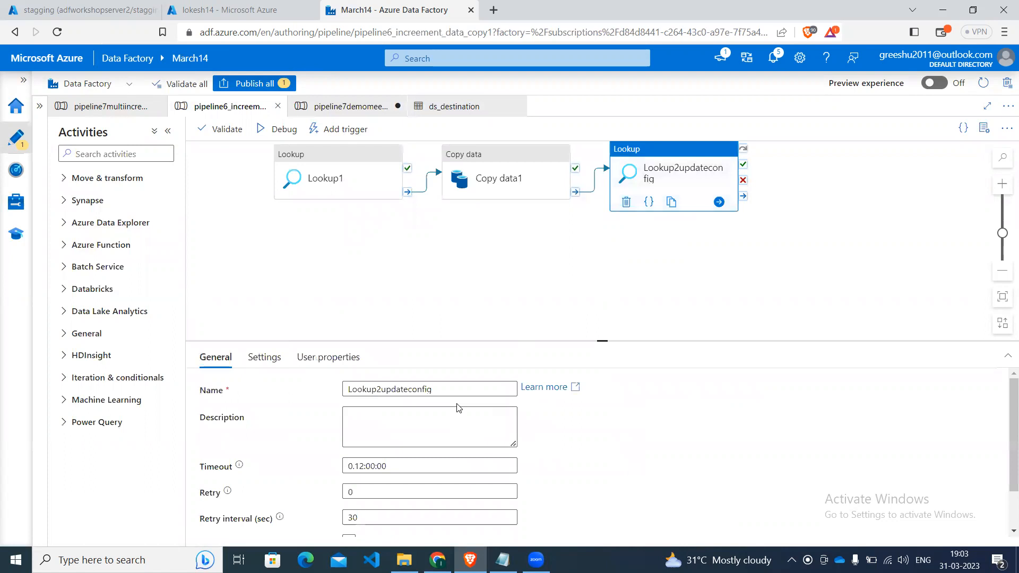
click(264, 357)
click(407, 465)
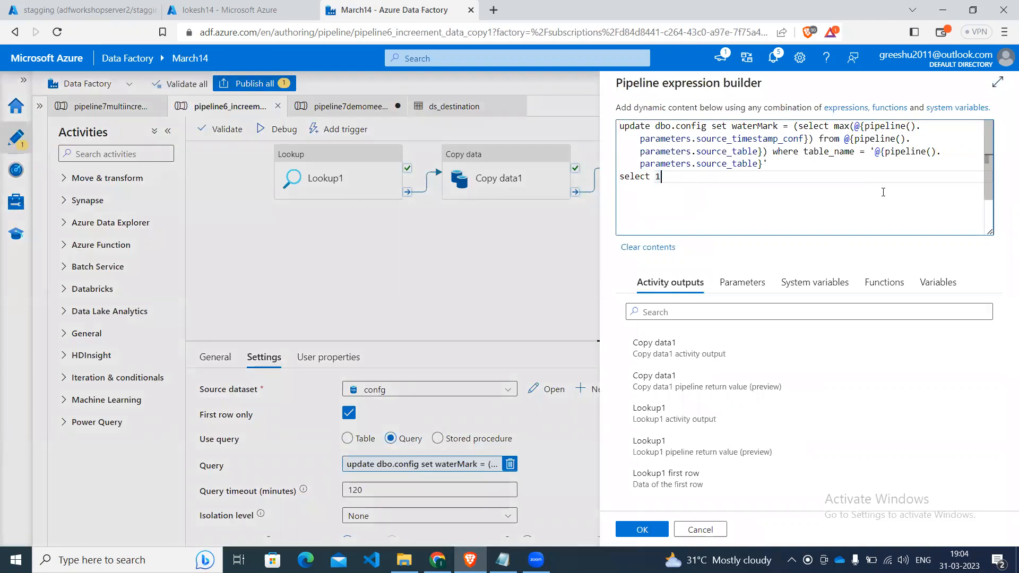
key(ctrl+a)
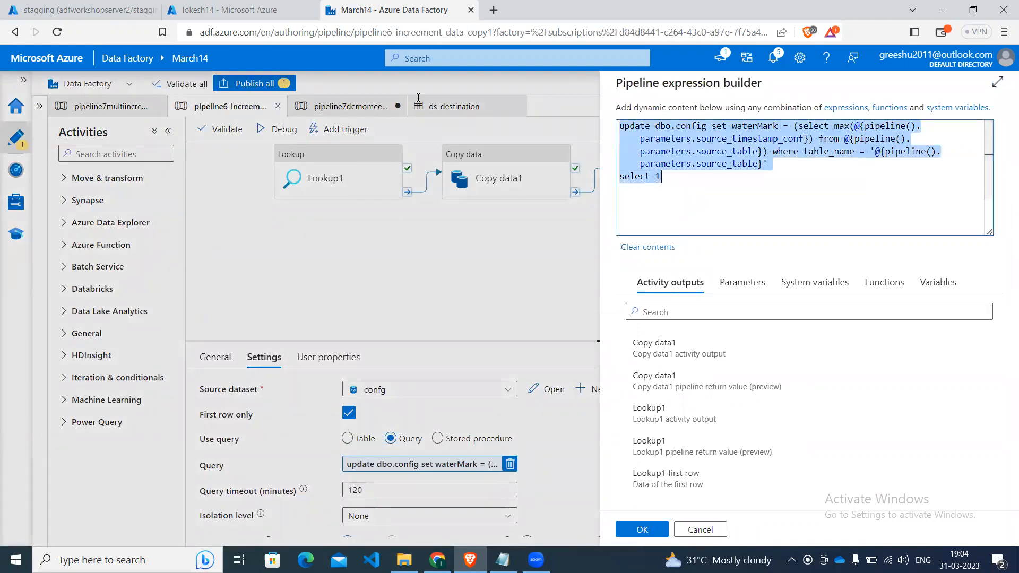
click(361, 109)
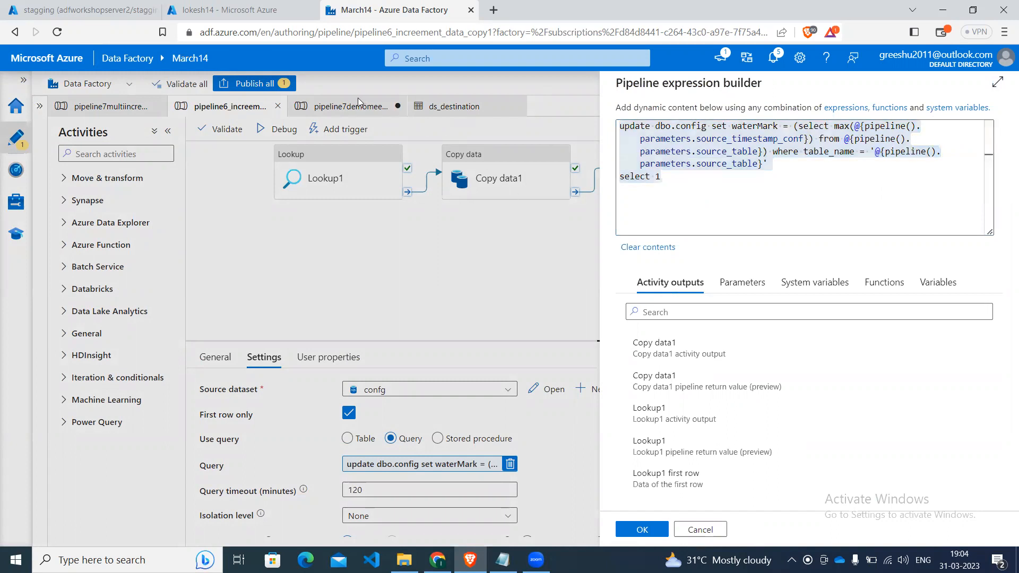
click(711, 532)
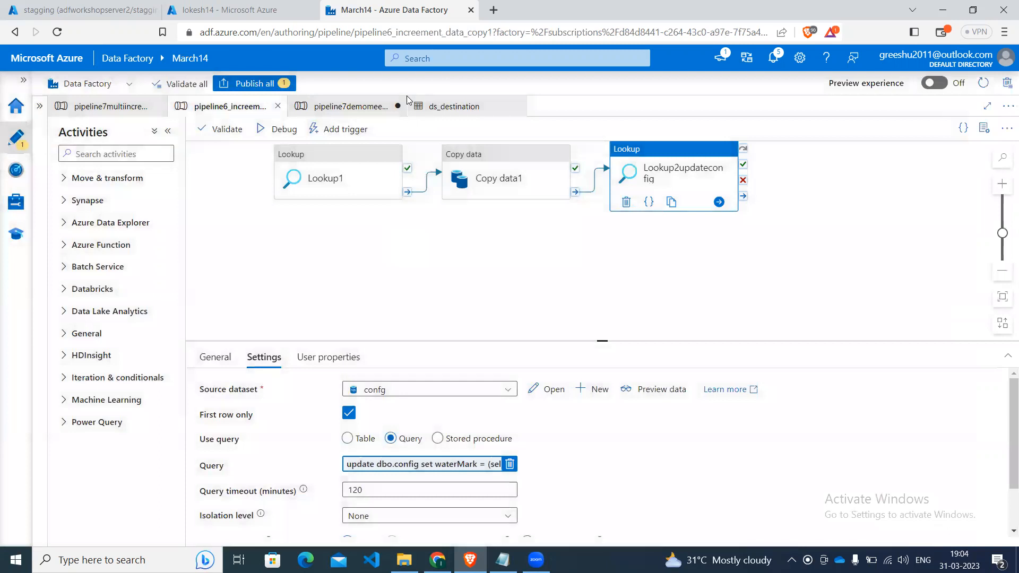
click(350, 109)
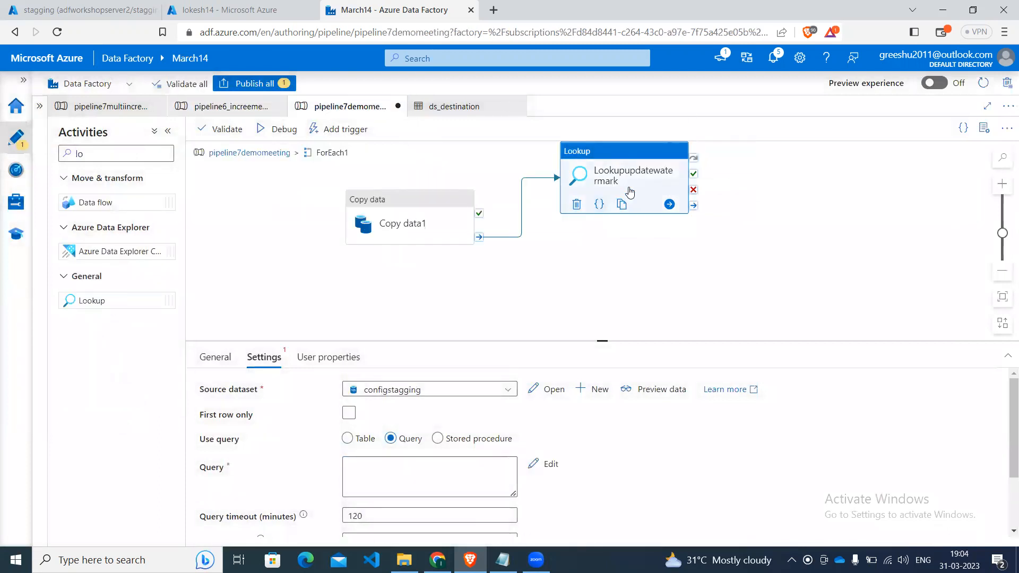
click(367, 483)
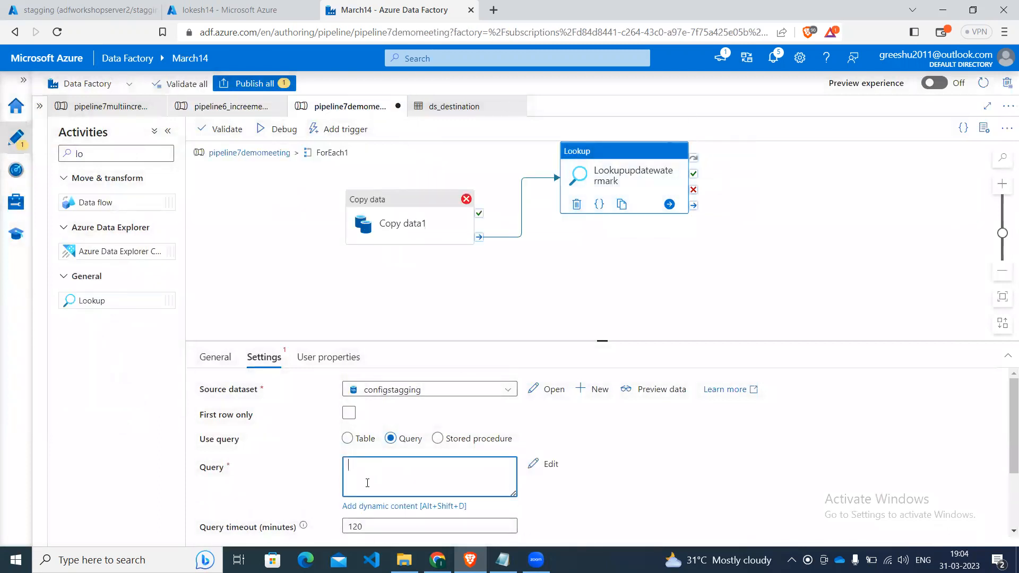
key(ctrl+v)
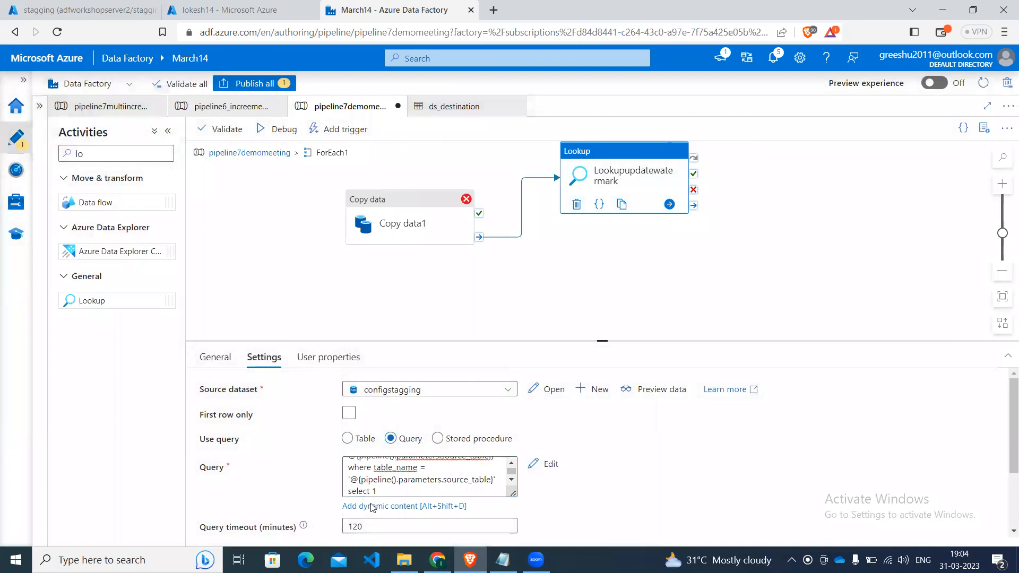
click(372, 506)
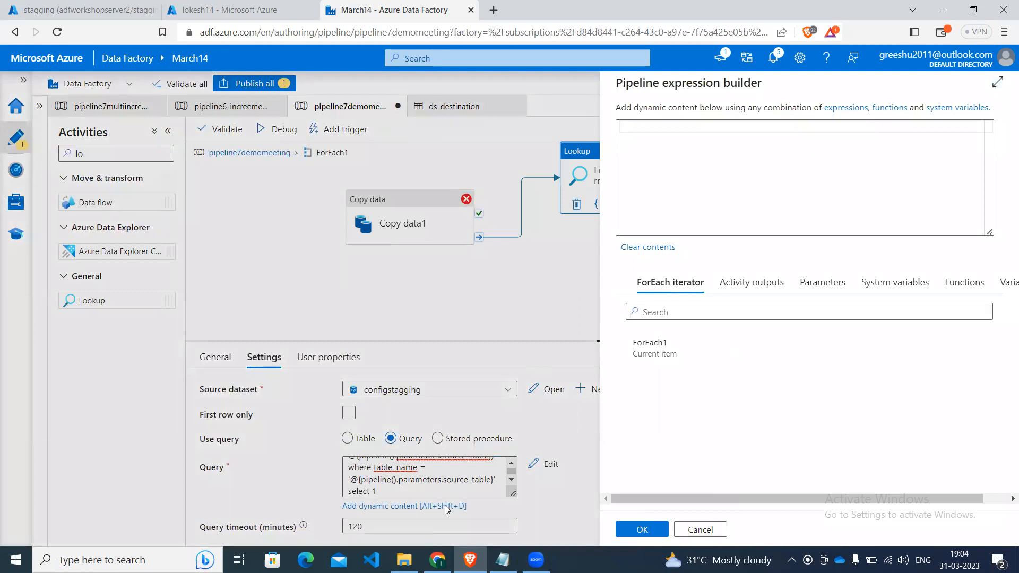
click(699, 529)
click(414, 492)
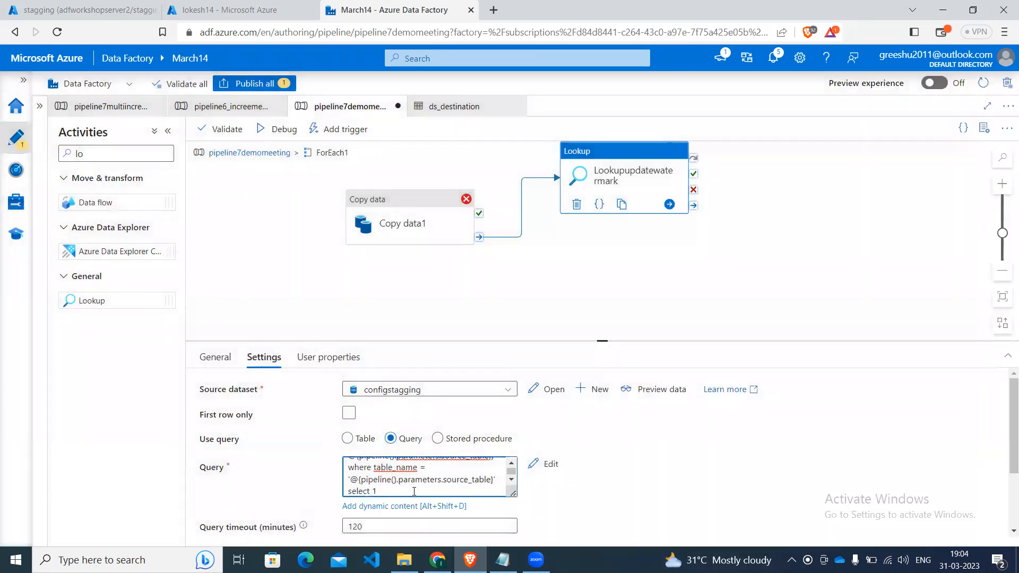
key(ctrl+a)
key(BackSpace)
Paste the copied update dbo.config query into the expression builder for Lookupupdatewatermark's query.
click(405, 506)
click(761, 136)
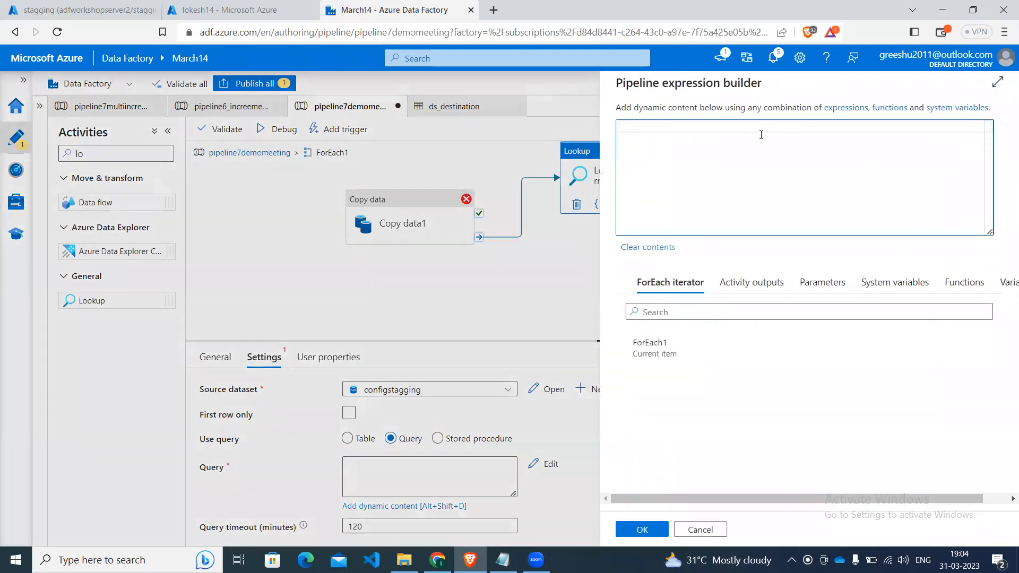
key(ctrl+v)
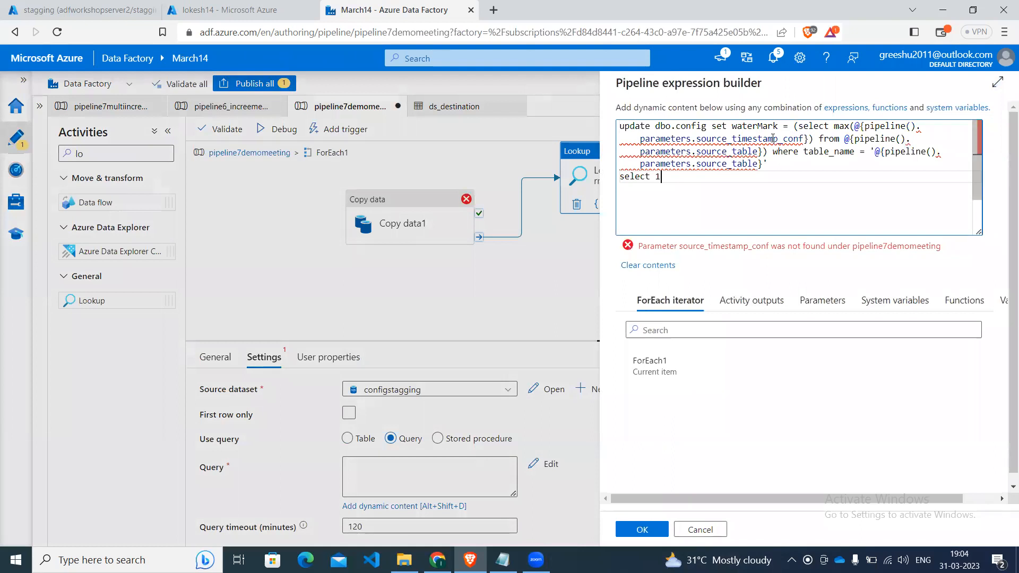
mouse_move(805, 139)
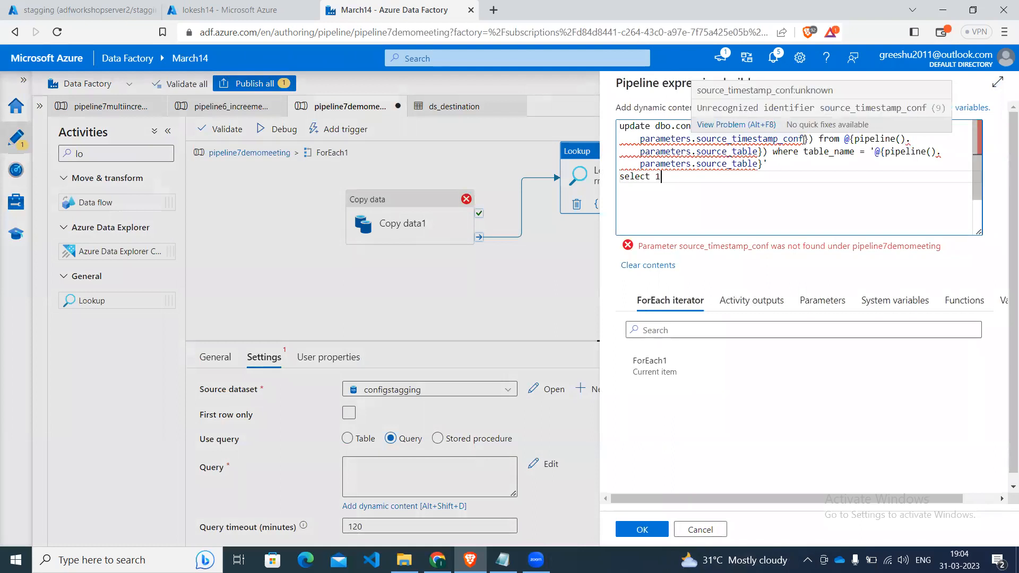
key(BackSpace)
key(BackSpace)
key(BackSpace)
key(BackSpace)
key(BackSpace)
key(BackSpace)
key(BackSpace)
key(BackSpace)
key(ctrl+z)
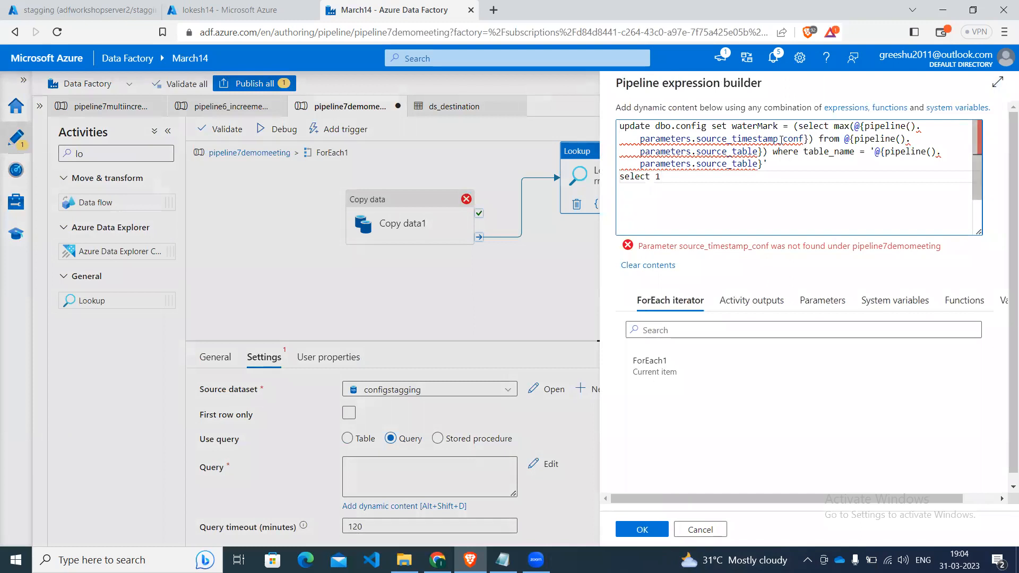
Replace the source_timestamp_conf pipeline parameter inside max() with item().source_inc_column in the watermark update query.
click(804, 139)
key(BackSpace)
key(BackSpace)
key(BackSpace)
key(BackSpace)
key(BackSpace)
key(BackSpace)
key(BackSpace)
key(BackSpace)
key(BackSpace)
key(BackSpace)
key(BackSpace)
key(BackSpace)
key(BackSpace)
key(BackSpace)
key(BackSpace)
key(BackSpace)
key(BackSpace)
key(BackSpace)
key(BackSpace)
key(BackSpace)
key(BackSpace)
key(BackSpace)
key(BackSpace)
key(BackSpace)
key(BackSpace)
key(BackSpace)
key(BackSpace)
key(BackSpace)
key(BackSpace)
key(BackSpace)
key(BackSpace)
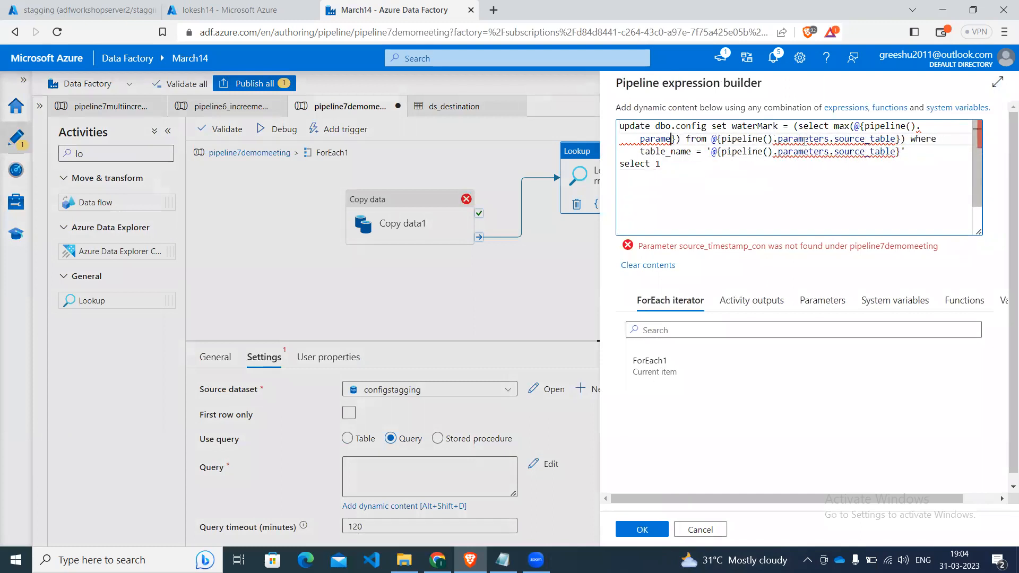
key(BackSpace)
key(BackSpace)
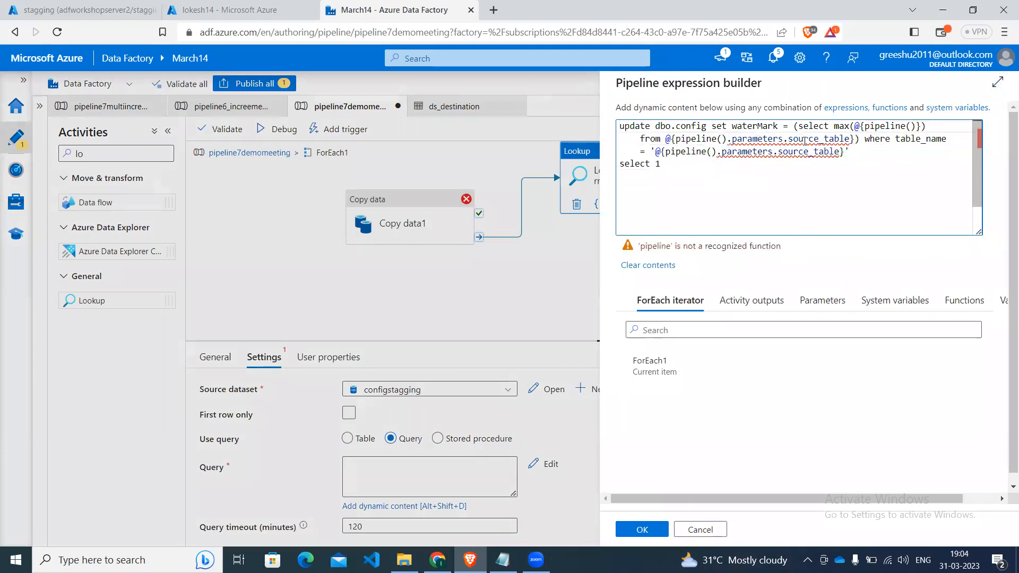
key(BackSpace)
key(BackSpace)
key(BackSpace)
key(BackSpace)
key(BackSpace)
key(BackSpace)
key(BackSpace)
key(BackSpace)
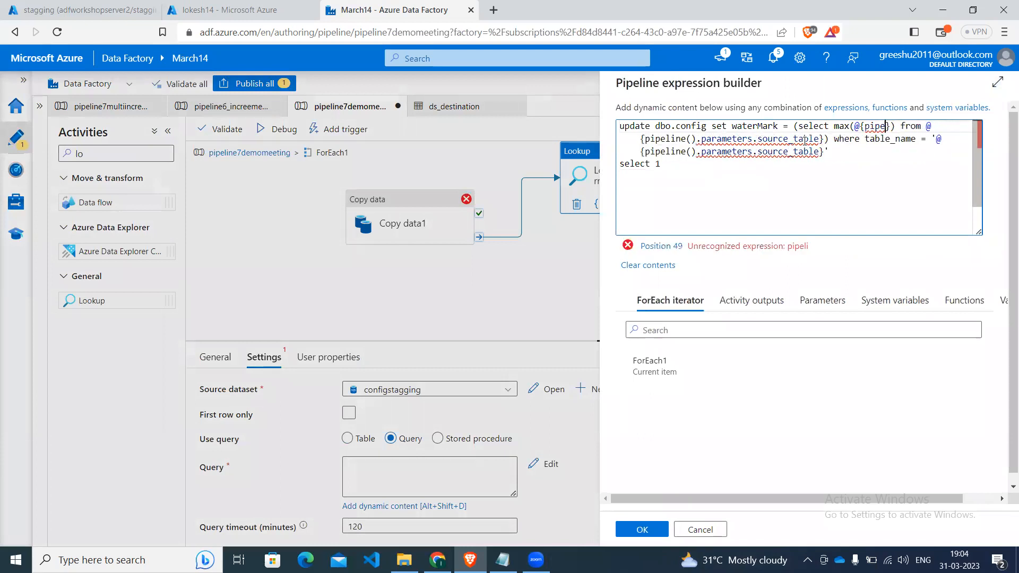
key(BackSpace)
key(BackSpace)
text(it)
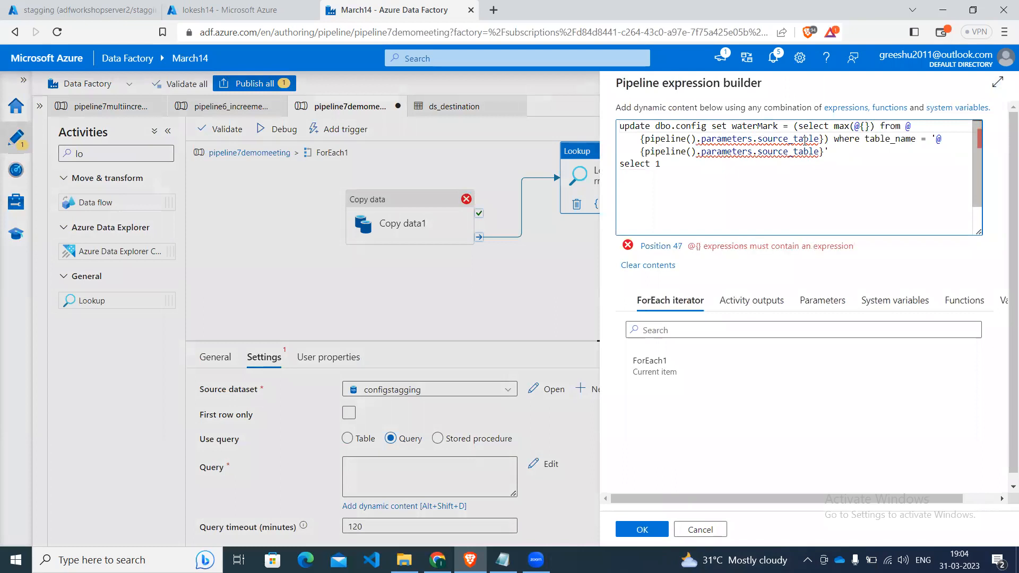
text(e)
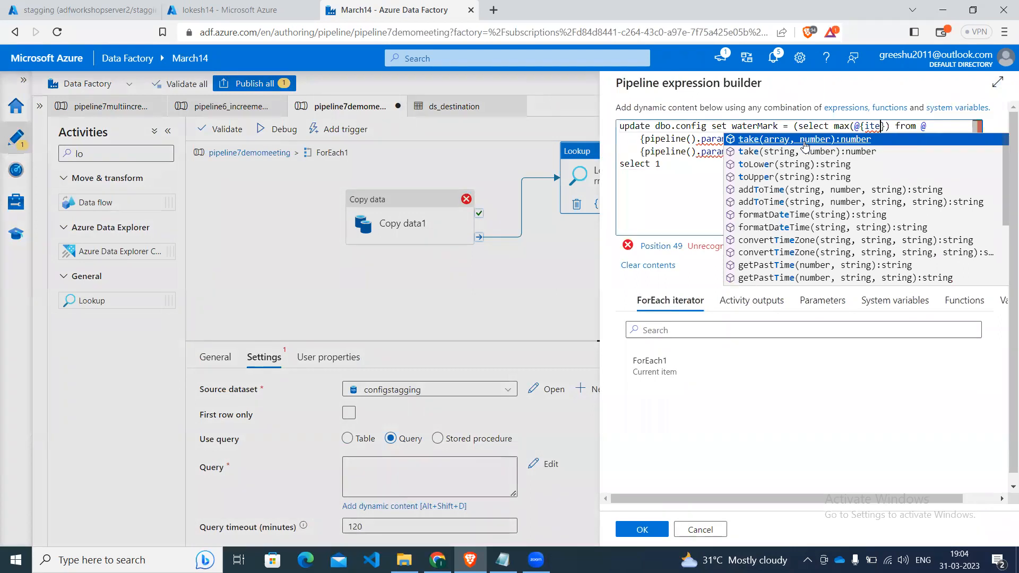
text(m)
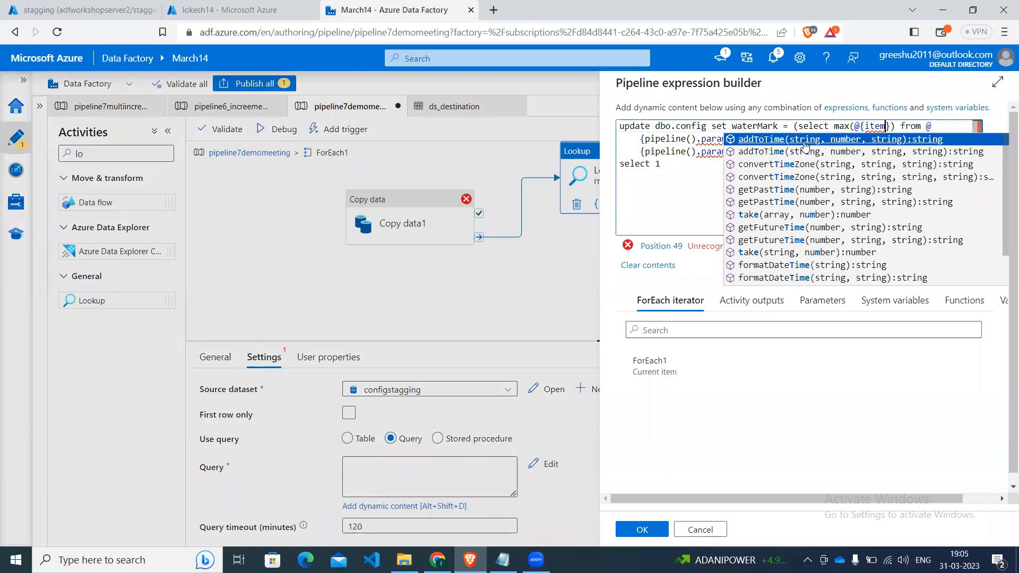
text(())
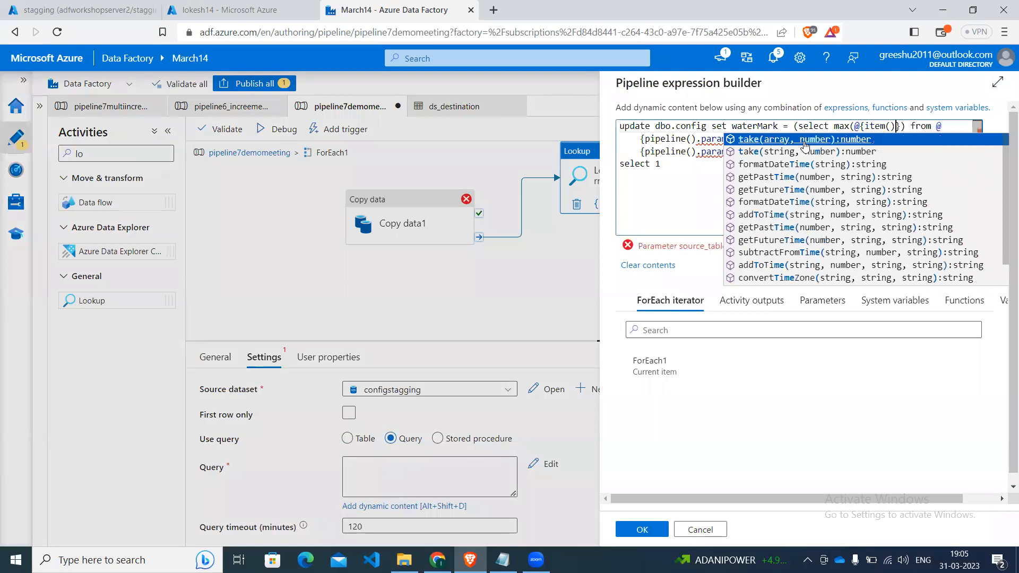
text(.)
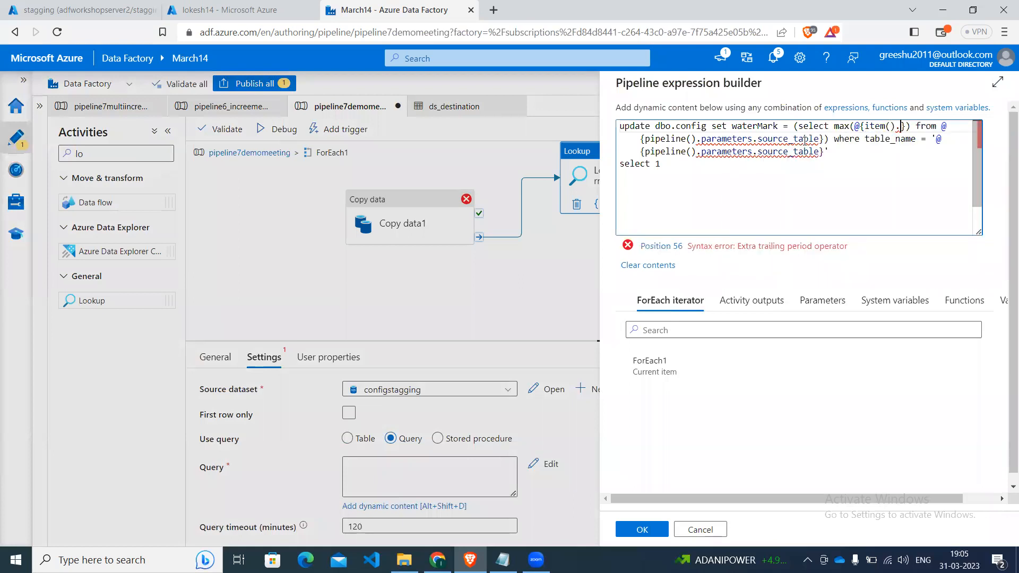
text(s)
key(Down)
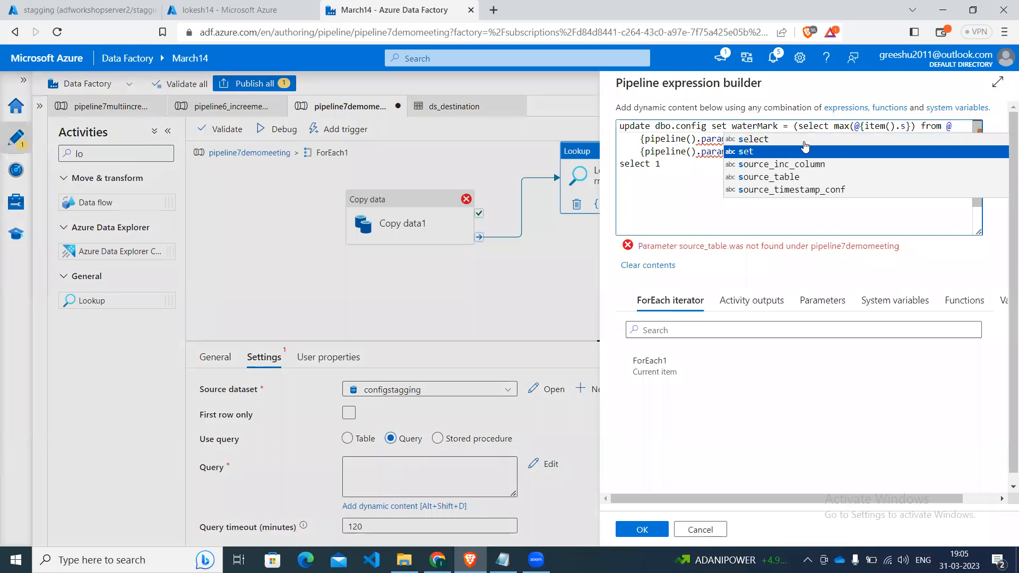
key(Down)
key(Return)
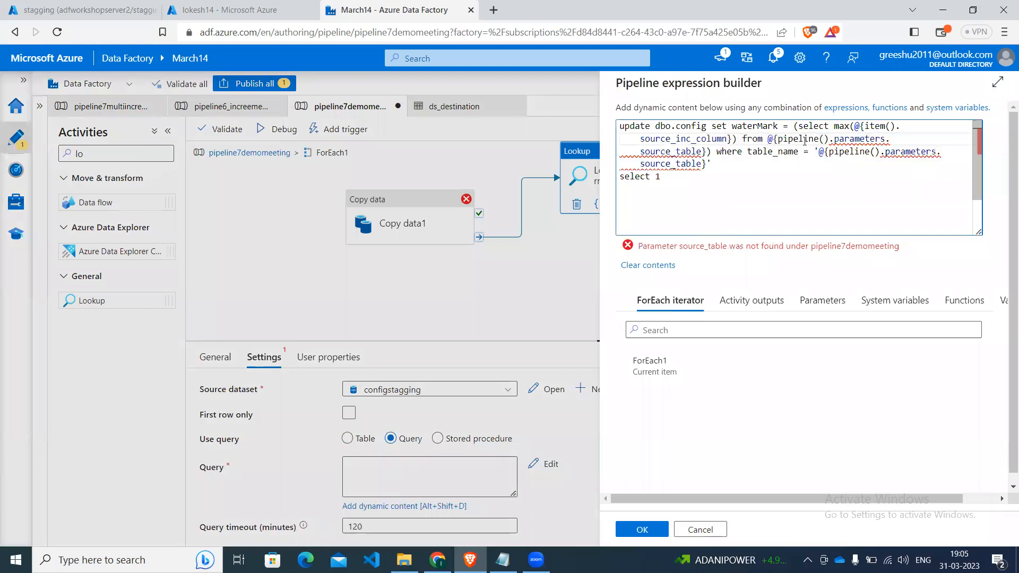
Replace the source_table pipeline parameter in the query's from clause with item().table_name.
click(804, 141)
key(Down)
key(Left)
key(Left)
key(Left)
key(Left)
key(Left)
key(Left)
key(Left)
key(Left)
key(Left)
key(Left)
key(Left)
key(Left)
key(Left)
key(Left)
key(Left)
key(Left)
key(Left)
key(Left)
key(Left)
key(BackSpace)
key(BackSpace)
key(BackSpace)
key(BackSpace)
key(BackSpace)
key(BackSpace)
key(BackSpace)
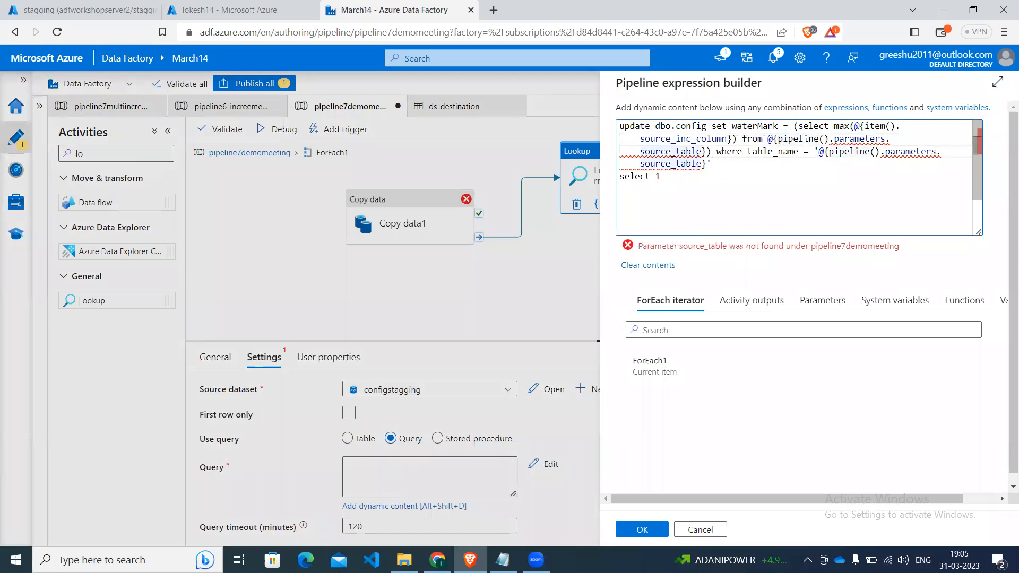
key(BackSpace)
key(BackSpace)
key(BackSpace)
key(BackSpace)
key(BackSpace)
key(BackSpace)
key(BackSpace)
key(BackSpace)
key(BackSpace)
key(BackSpace)
key(BackSpace)
key(BackSpace)
key(BackSpace)
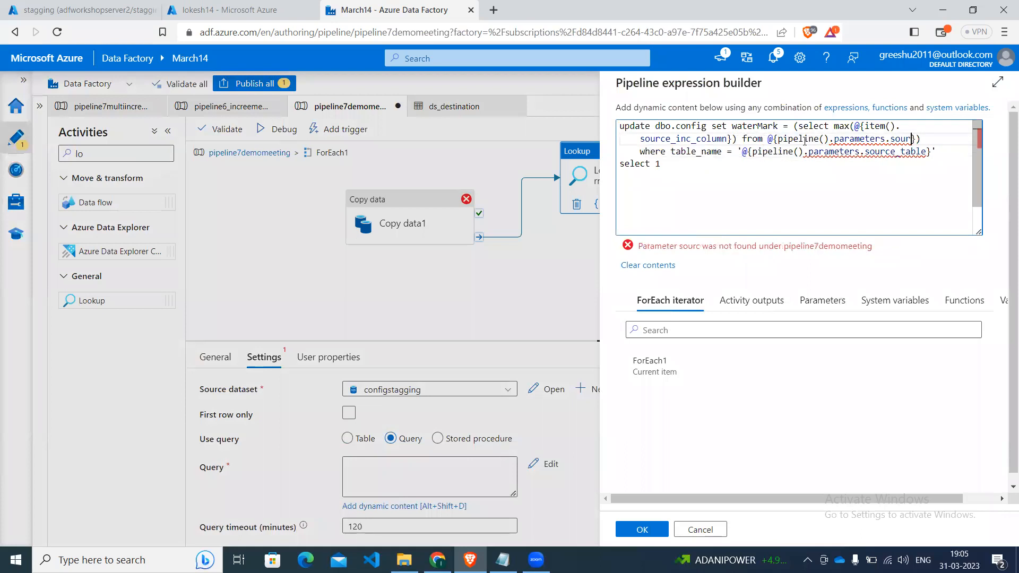
key(BackSpace)
key(BackSpace)
key(BackSpace)
key(BackSpace)
key(BackSpace)
key(BackSpace)
key(BackSpace)
key(BackSpace)
key(BackSpace)
key(BackSpace)
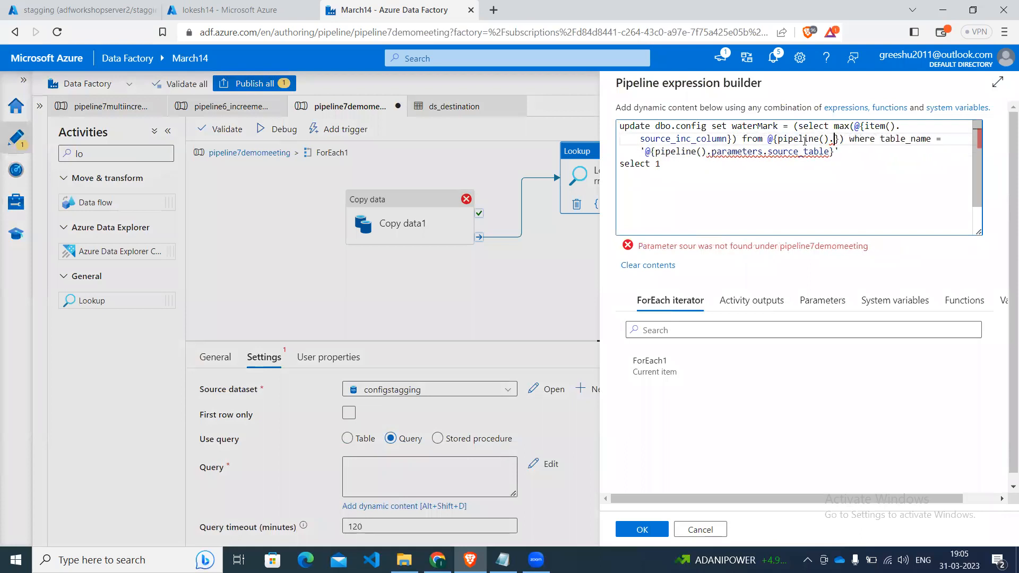
key(BackSpace)
key(BackSpace)
key(BackSpace)
key(BackSpace)
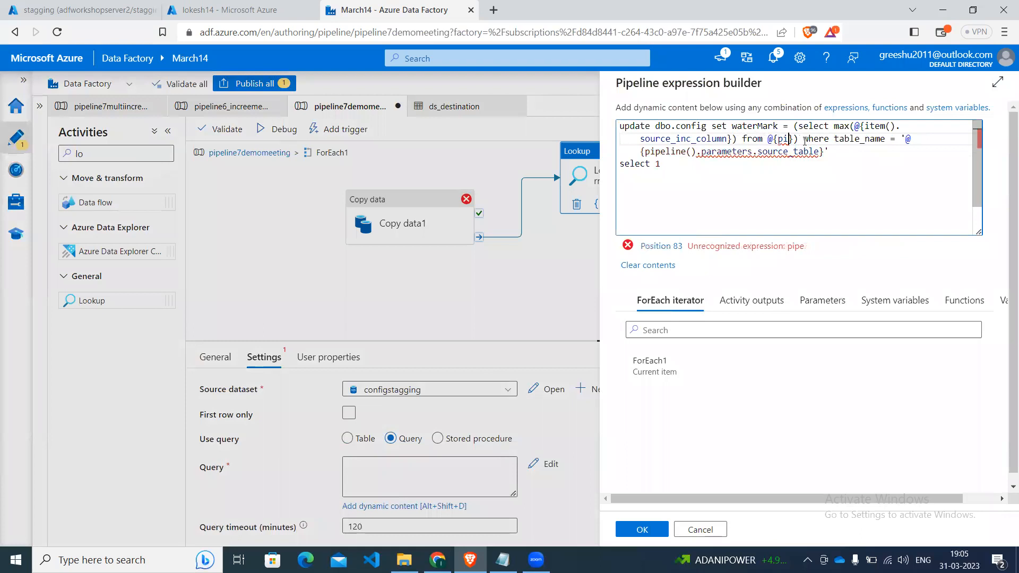
text(ite)
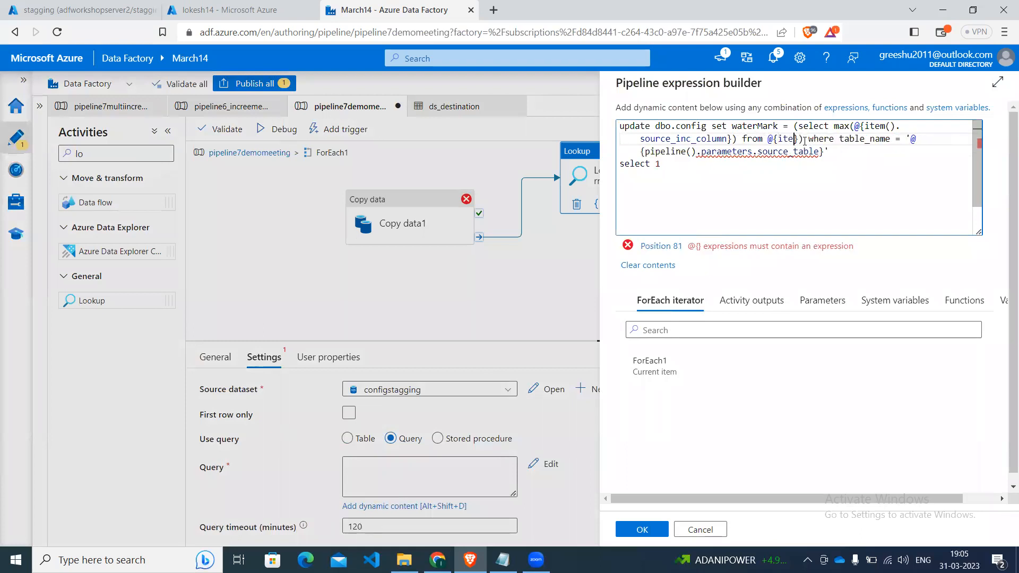
text(m().)
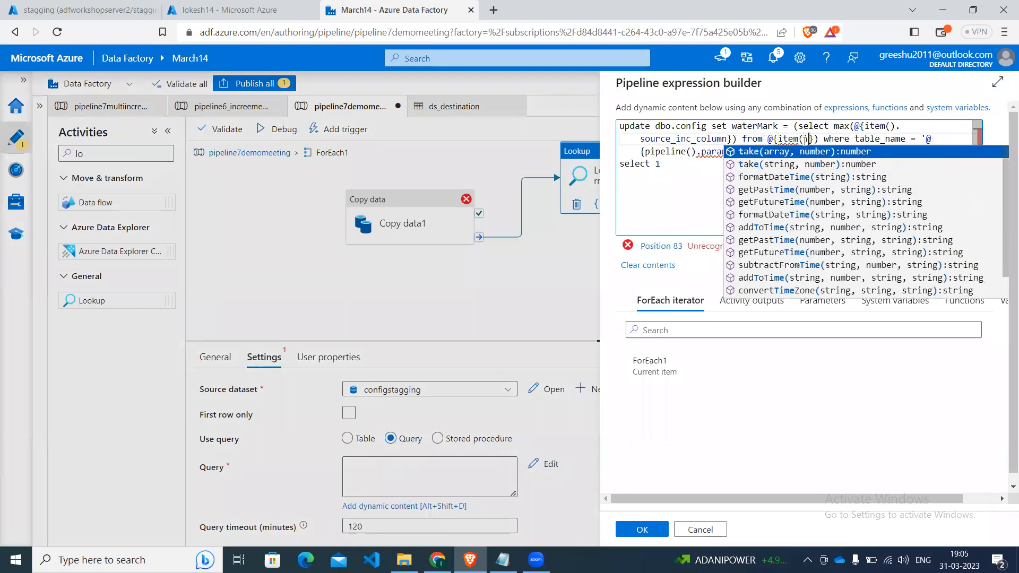
key(Escape)
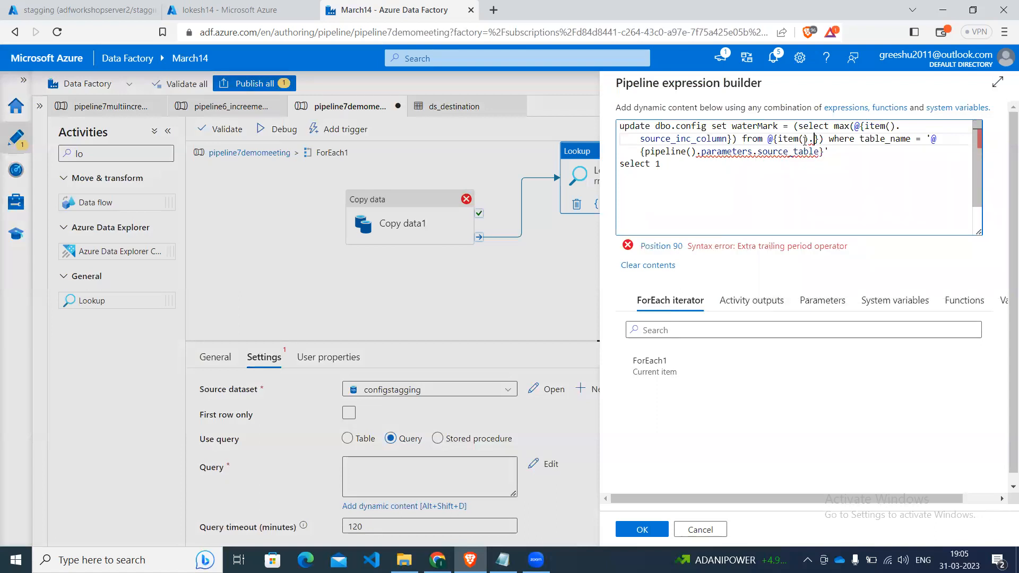
text(table_name)
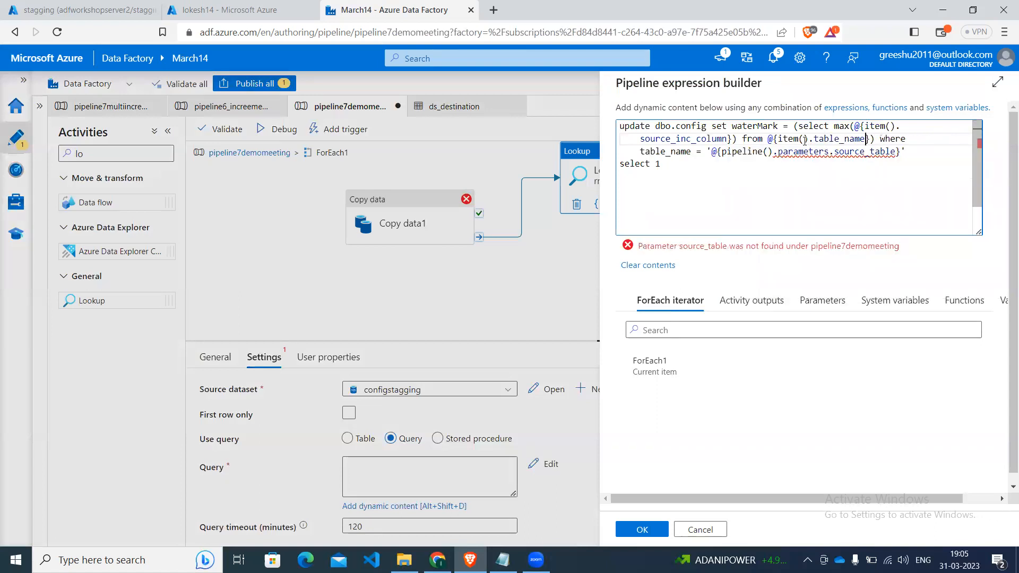
Replace the source_table parameter in the query's where condition with item().table_name and accept the finished expression.
key(Down)
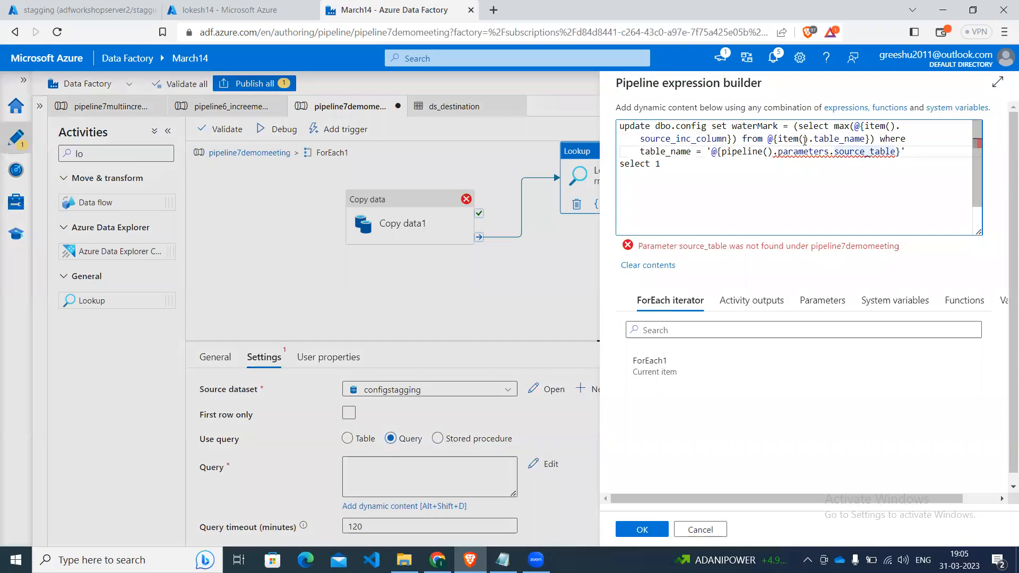
key(Right)
key(Right)
key(Right)
key(Right)
key(Right)
key(Right)
key(Right)
key(Left)
key(BackSpace)
key(BackSpace)
key(BackSpace)
key(BackSpace)
key(BackSpace)
key(BackSpace)
key(BackSpace)
key(BackSpace)
key(BackSpace)
key(BackSpace)
key(BackSpace)
key(BackSpace)
key(BackSpace)
key(BackSpace)
key(BackSpace)
key(BackSpace)
key(BackSpace)
key(BackSpace)
key(BackSpace)
key(BackSpace)
key(BackSpace)
key(BackSpace)
key(BackSpace)
key(BackSpace)
key(BackSpace)
key(BackSpace)
key(BackSpace)
key(BackSpace)
key(BackSpace)
key(BackSpace)
key(BackSpace)
key(BackSpace)
key(BackSpace)
key(BackSpace)
text(ite)
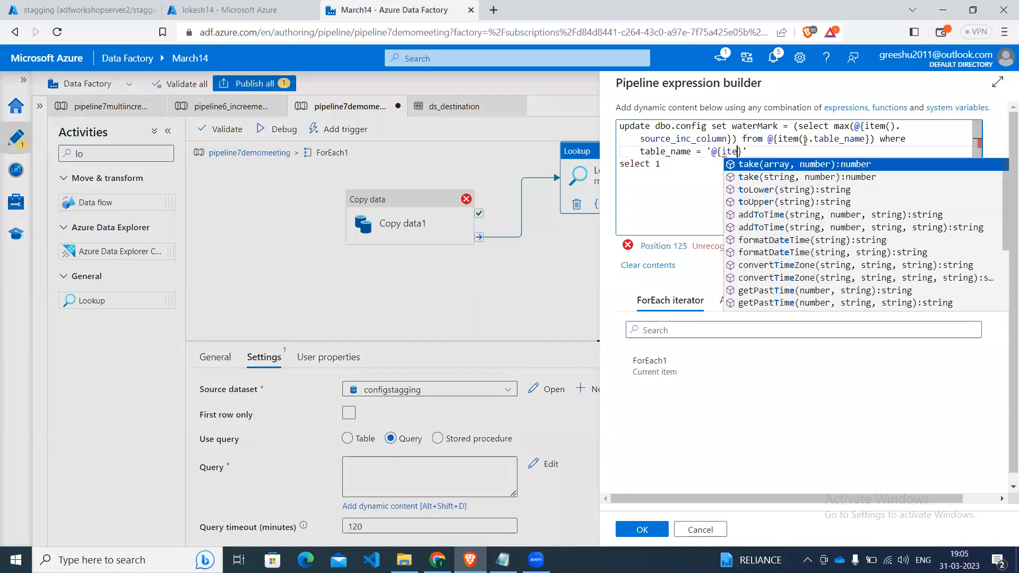
text(m()
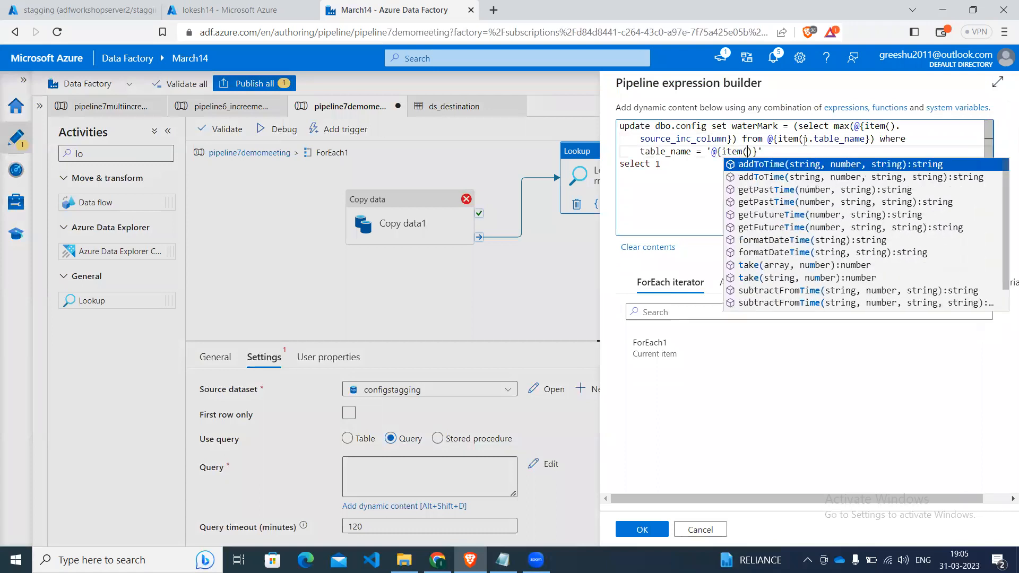
text())
text(.ta)
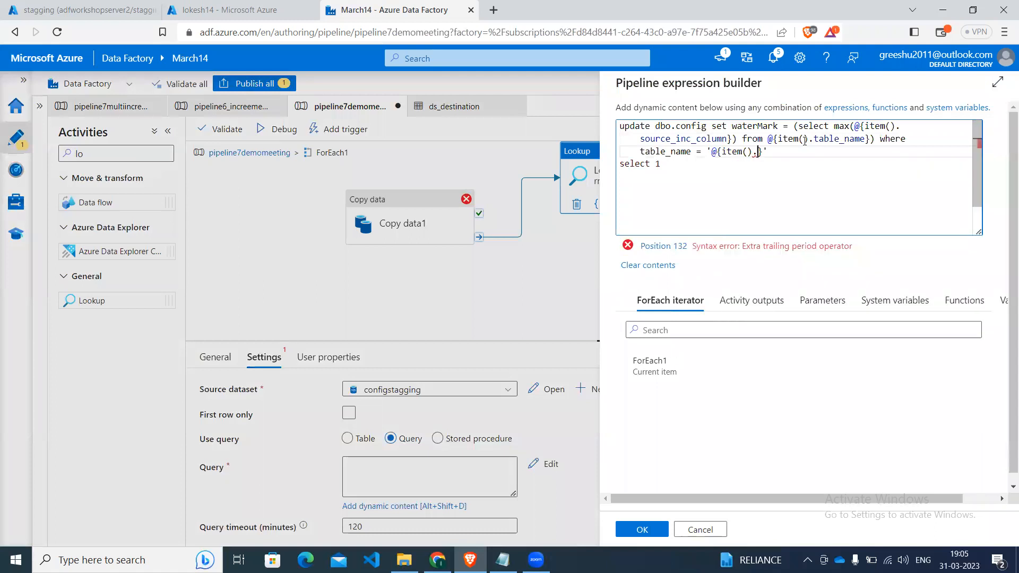
key(Return)
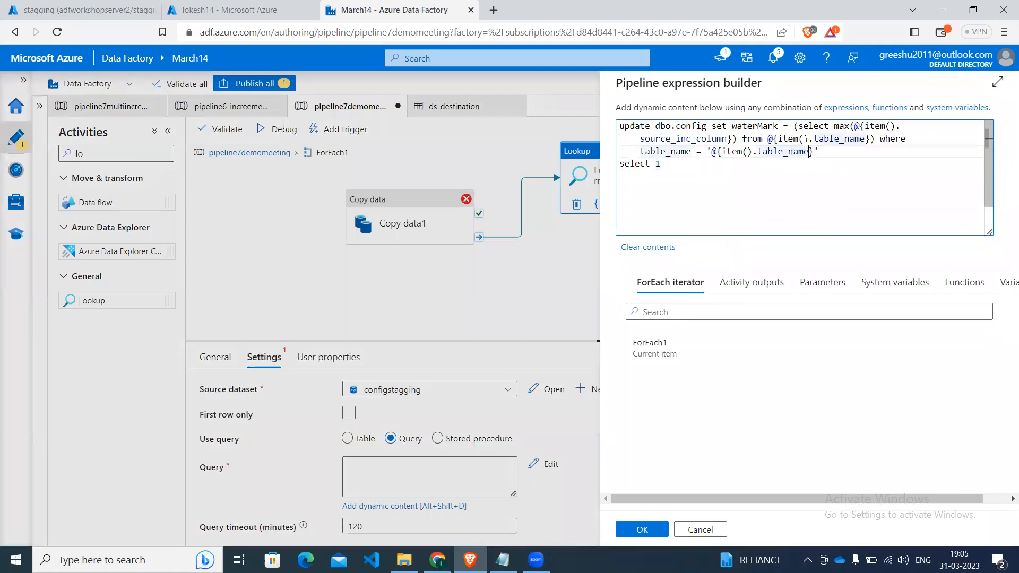
key(Down)
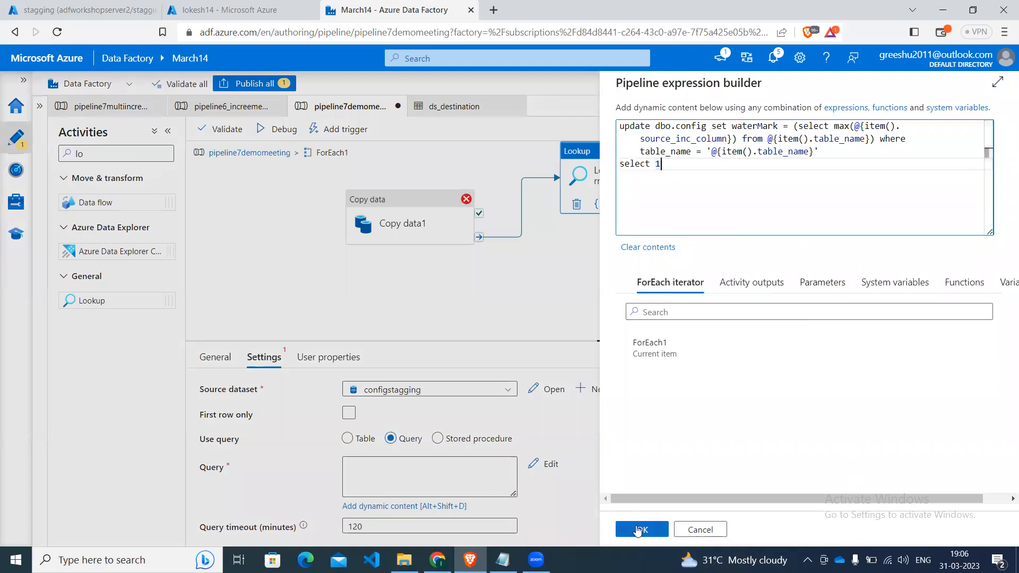
click(638, 529)
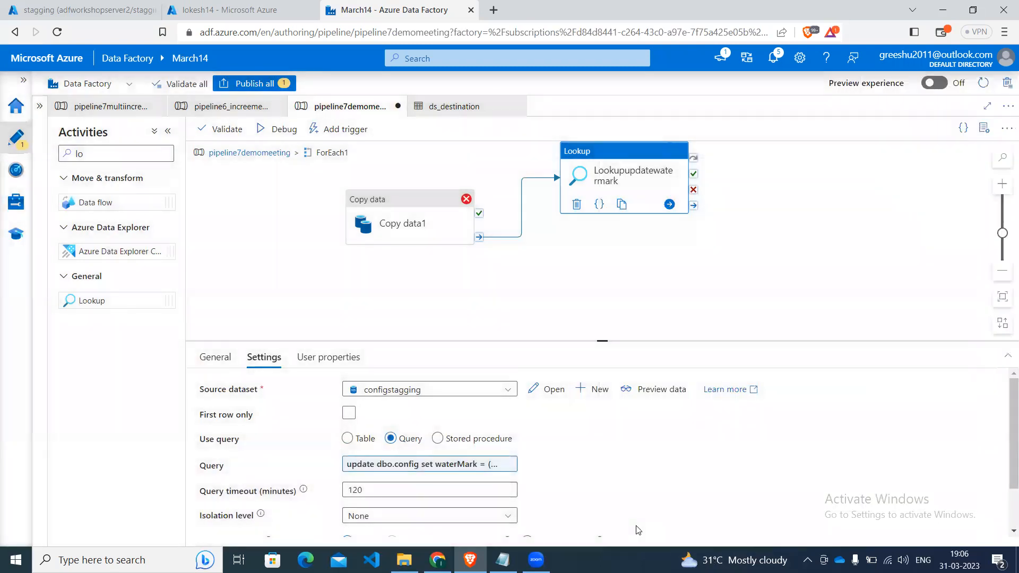
Validate pipeline7demomeeting and publish its pending changes.
click(228, 130)
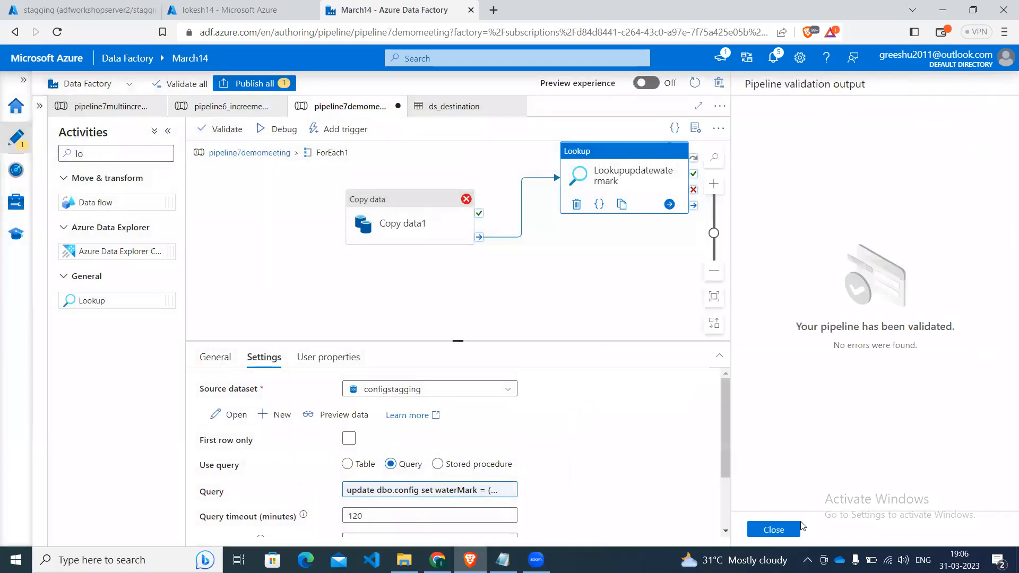
click(776, 529)
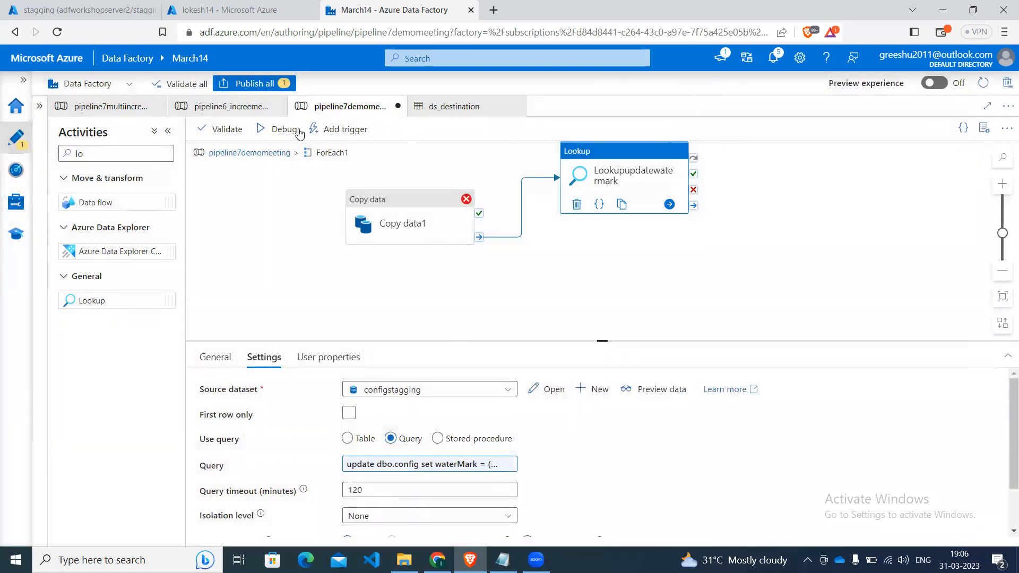
click(254, 83)
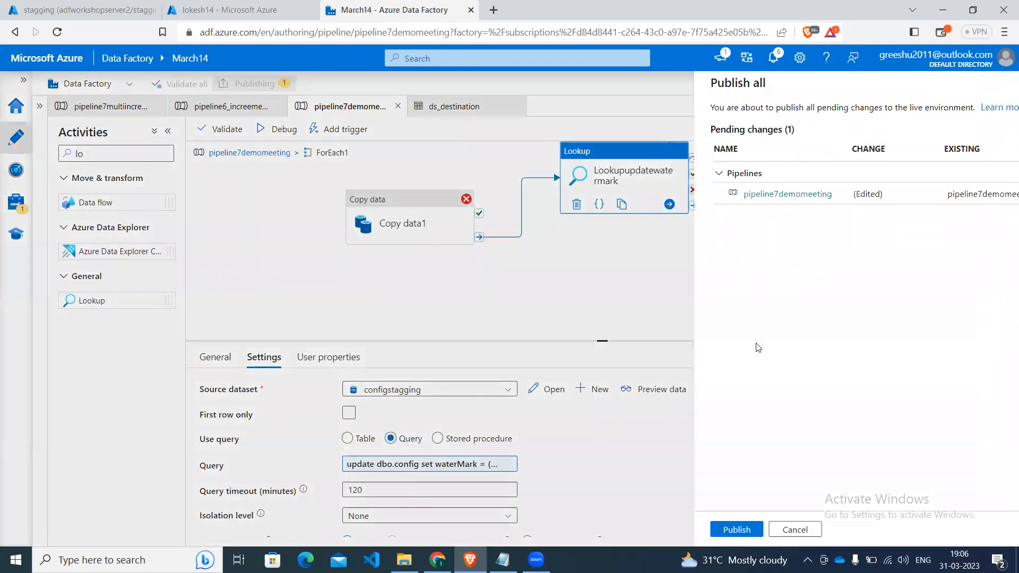
click(643, 529)
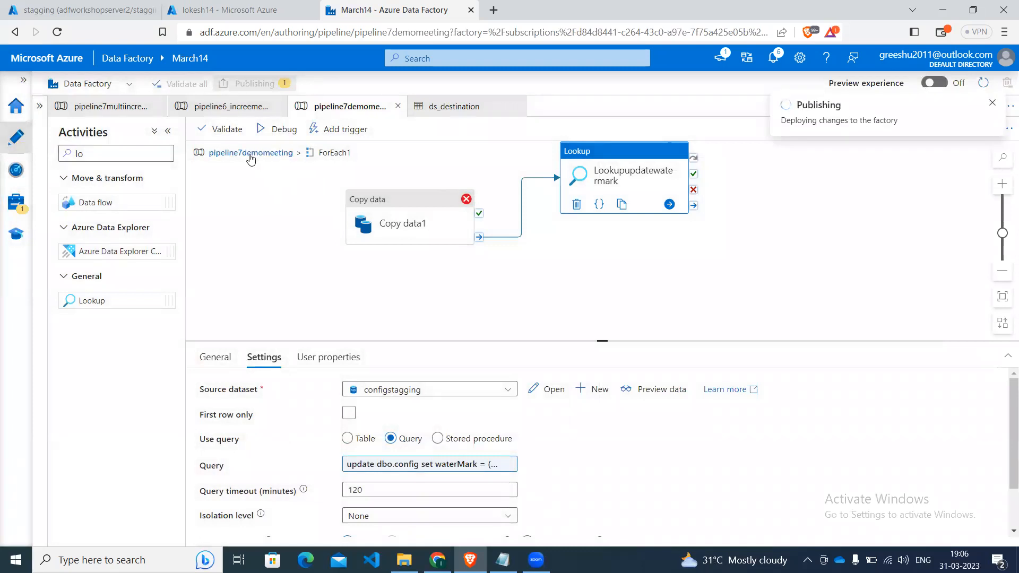
Open the incrermentScript file in Notepad and find the dbo.transactions insert statements.
click(224, 4)
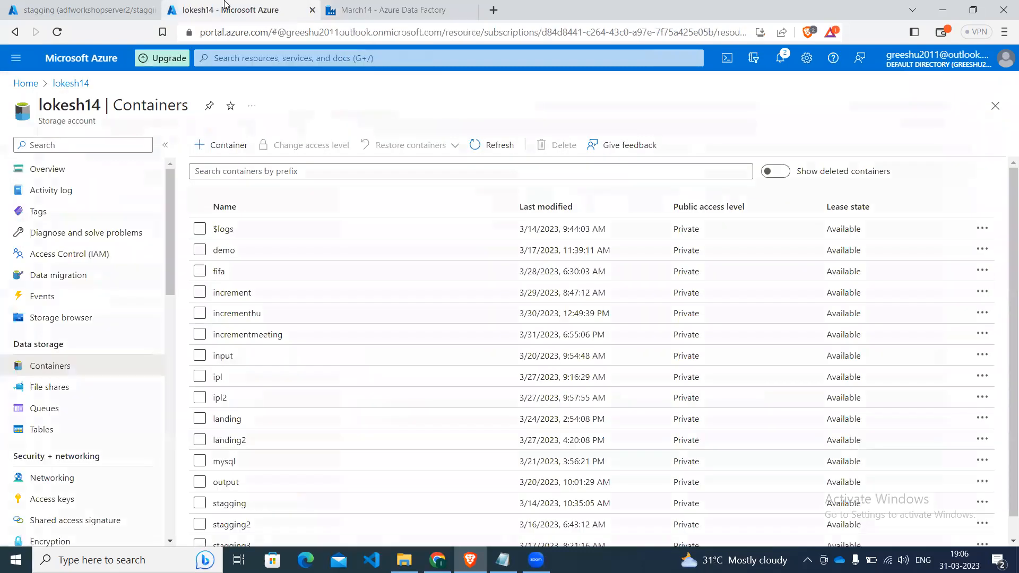
click(85, 9)
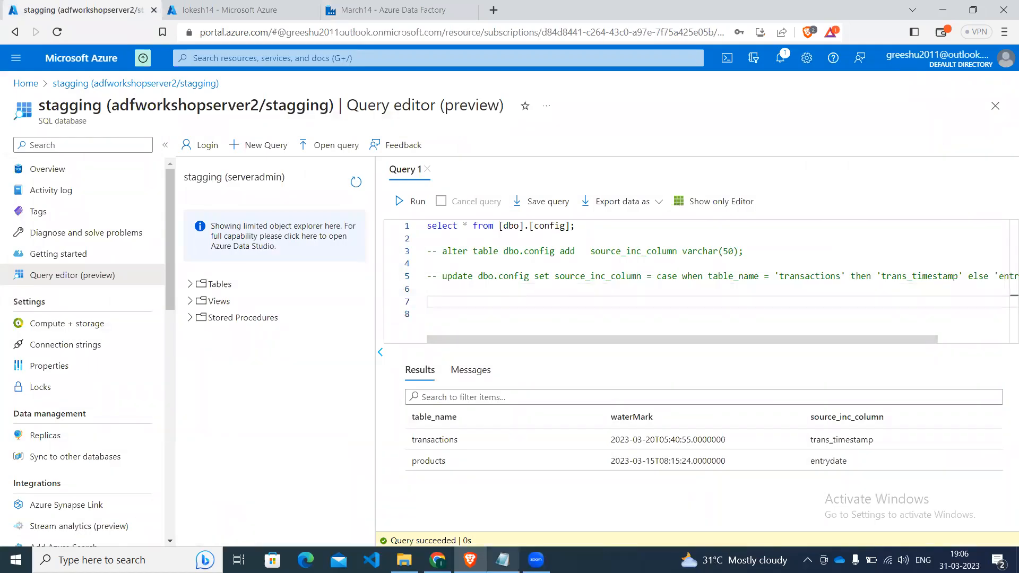
click(502, 560)
click(296, 264)
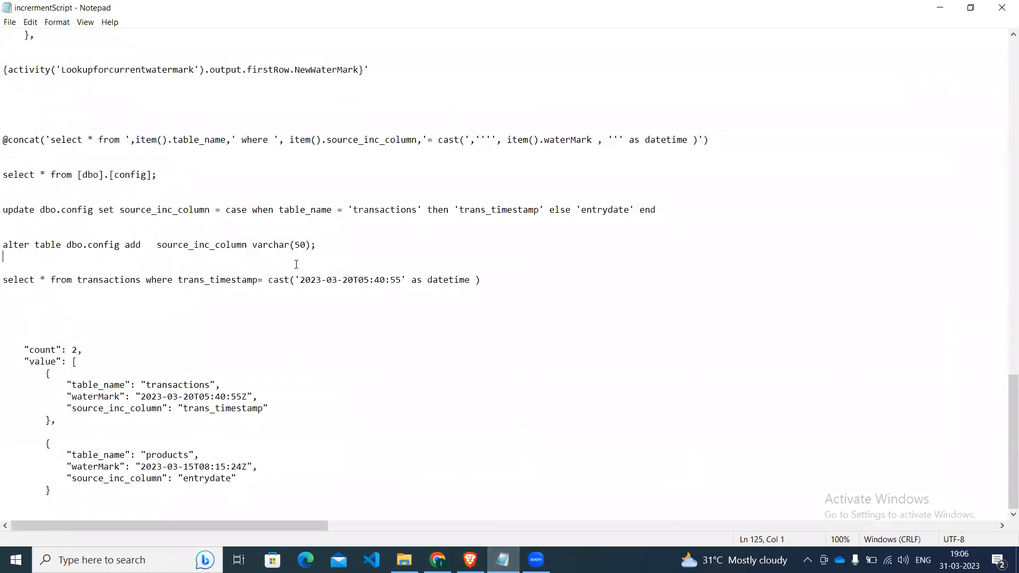
key(Up)
key(Up)
key(Up)
key(Up)
key(Up)
key(Up)
key(Up)
key(Up)
key(Up)
key(Up)
key(Up)
key(Up)
key(Up)
key(Up)
key(Up)
key(Up)
key(Up)
key(Up)
key(Up)
key(Up)
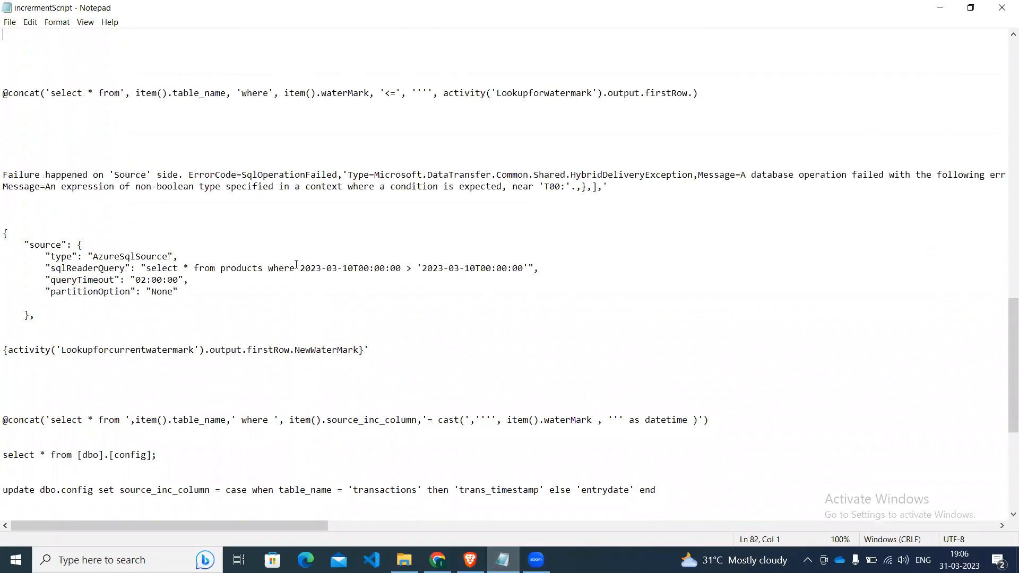
key(Up)
key(Up)
key(Up)
key(Up)
key(Up)
key(Up)
key(Up)
key(Up)
key(Up)
key(Up)
key(Up)
key(Up)
key(Up)
key(Up)
key(Up)
key(Up)
key(Up)
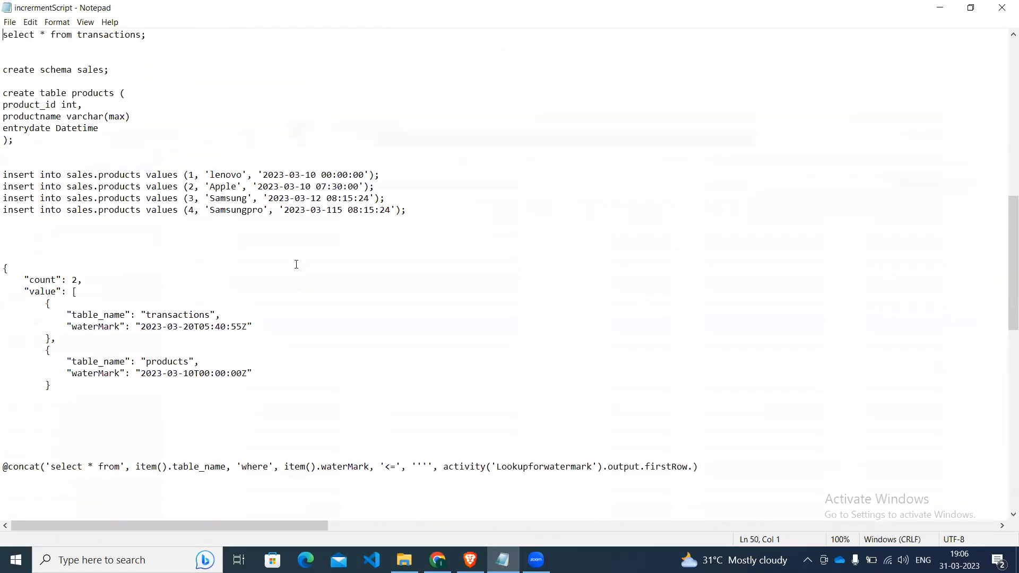
key(Up)
key(Up)
key(Up)
key(Up)
key(Up)
key(Up)
key(Up)
key(Up)
key(Up)
key(Up)
key(Up)
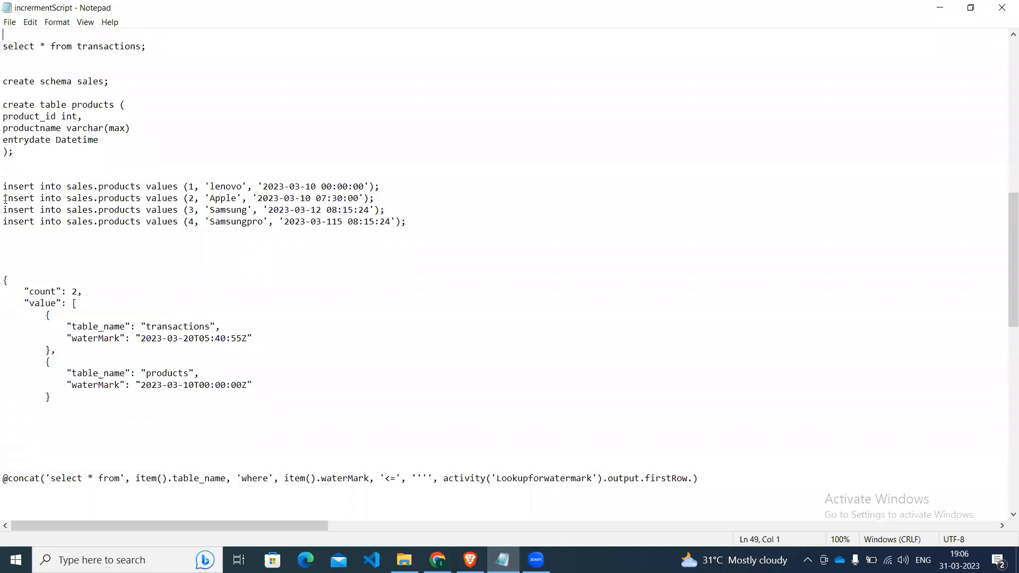
key(Down)
key(Down)
key(Down)
key(Down)
key(Down)
key(Down)
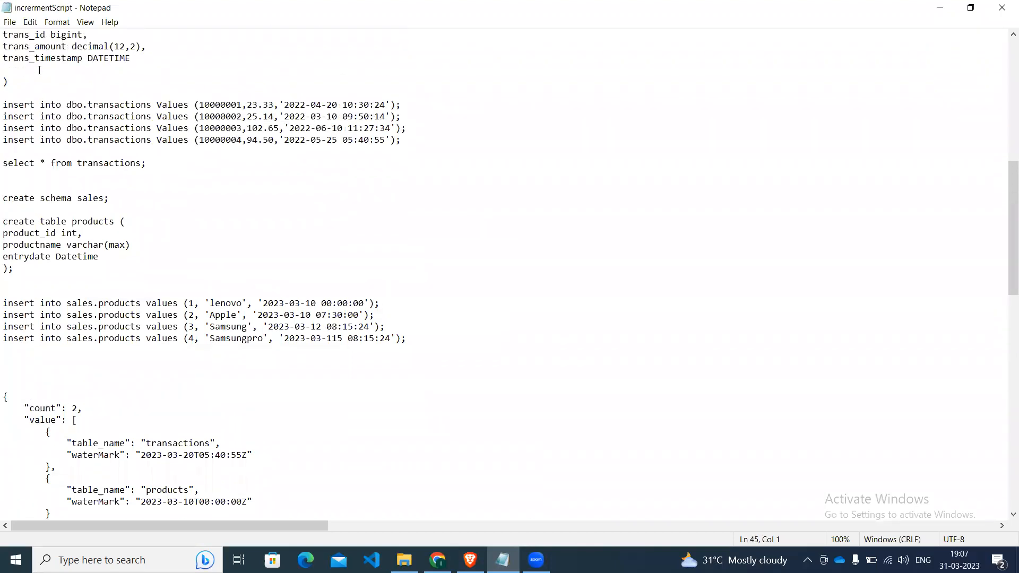
Copy the last dbo.transactions insert statement, the one for 10000004, and add a blank line directly below it.
key(shift+Right)
key(shift+Right)
key(shift+Right)
key(shift+Right)
key(shift+Right)
key(shift+Right)
key(shift+Right)
key(shift+Right)
key(shift+Right)
key(shift+Right)
key(shift+Right)
key(shift+Right)
key(shift+Right)
key(shift+Right)
key(shift+Right)
key(shift+Right)
key(shift+Right)
key(shift+Right)
key(shift+Right)
key(shift+Right)
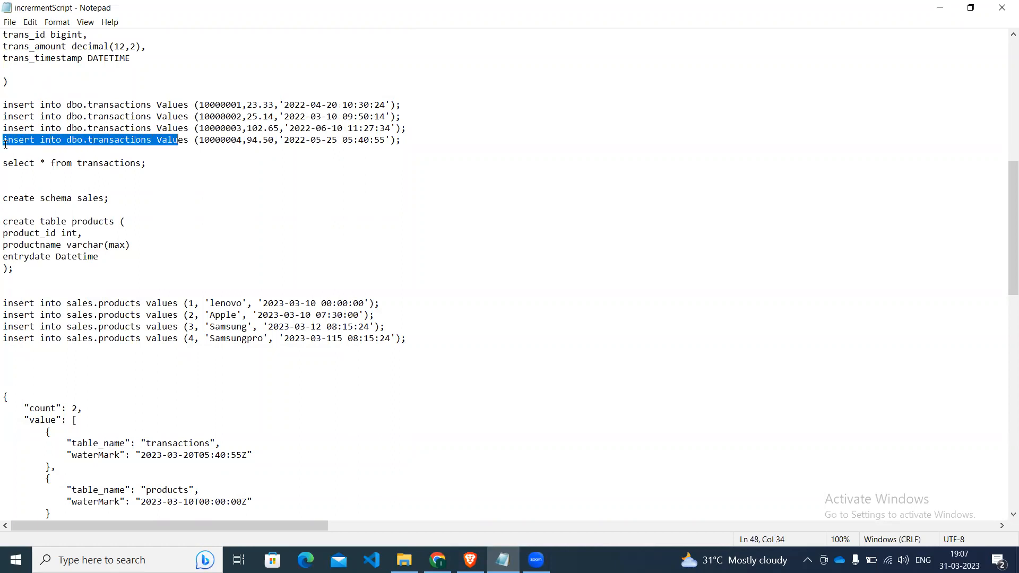
key(shift+Right)
key(shift+Right)
key(shift+Right)
key(shift+Right)
key(shift+Right)
key(shift+Right)
key(shift+Right)
key(shift+Right)
key(shift+Right)
key(shift+Right)
key(shift+Right)
key(shift+Right)
key(shift+Right)
key(shift+Right)
key(shift+Right)
key(shift+Right)
key(shift+Right)
key(shift+Right)
key(shift+Right)
key(shift+Right)
key(ctrl+c)
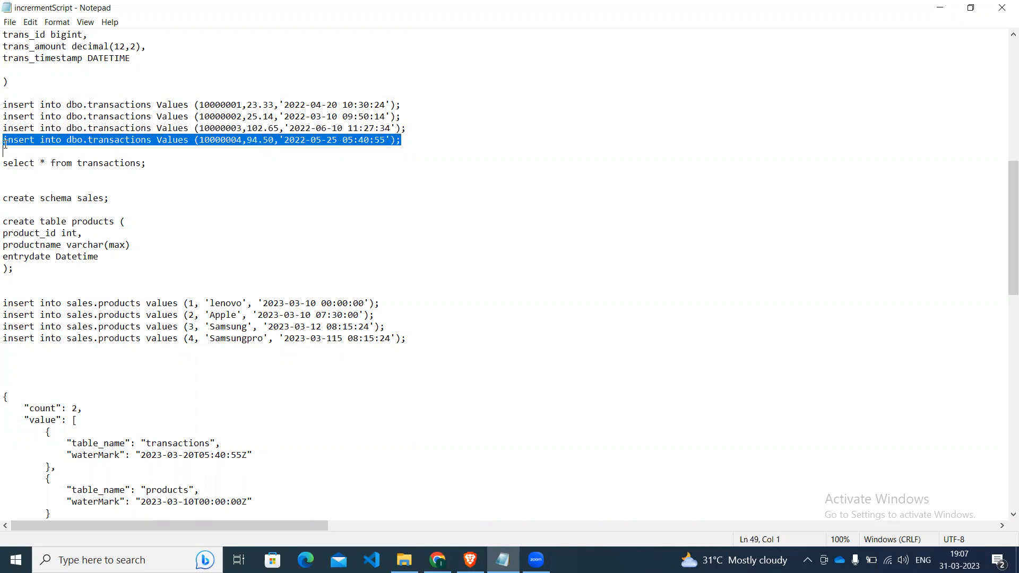
click(6, 143)
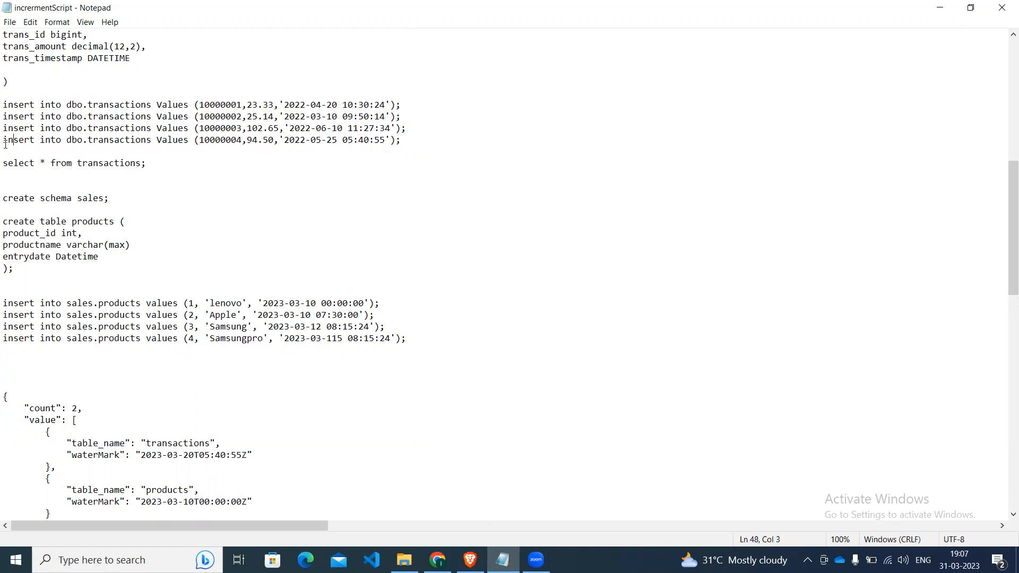
click(438, 141)
key(Return)
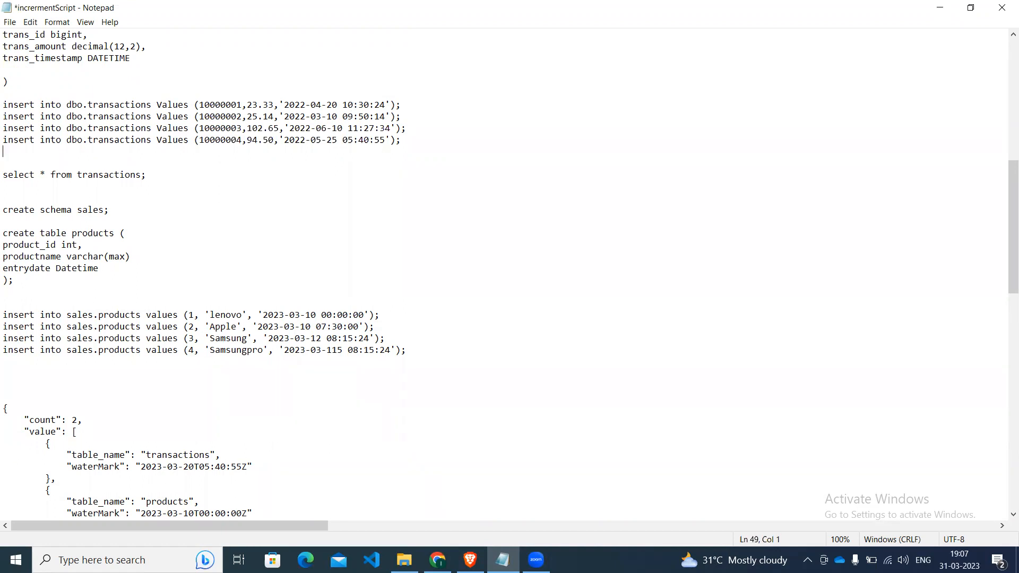
text(insert into dbo.transactio)
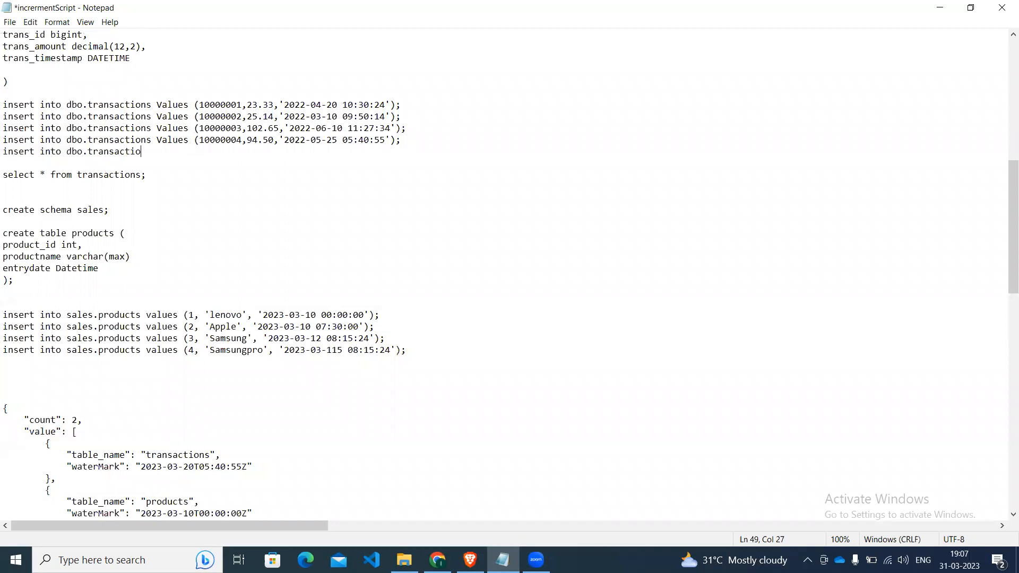
text(ns values )
text(())
text(10000)
key(BackSpace)
key(BackSpace)
key(BackSpace)
key(BackSpace)
key(Delete)
key(BackSpace)
key(BackSpace)
key(BackSpace)
key(BackSpace)
key(BackSpace)
key(BackSpace)
key(BackSpace)
key(BackSpace)
key(BackSpace)
key(BackSpace)
key(BackSpace)
key(BackSpace)
key(BackSpace)
key(BackSpace)
key(BackSpace)
key(BackSpace)
key(BackSpace)
key(BackSpace)
key(BackSpace)
key(BackSpace)
key(BackSpace)
key(BackSpace)
key(BackSpace)
key(BackSpace)
key(BackSpace)
key(BackSpace)
key(BackSpace)
key(BackSpace)
key(BackSpace)
key(BackSpace)
key(BackSpace)
key(BackSpace)
key(BackSpace)
key(BackSpace)
key(BackSpace)
key(BackSpace)
key(BackSpace)
key(BackSpace)
Paste two copies of the 10000004 insert statement below it and set their transaction ids to 10000007 and 10000008.
key(ctrl+v)
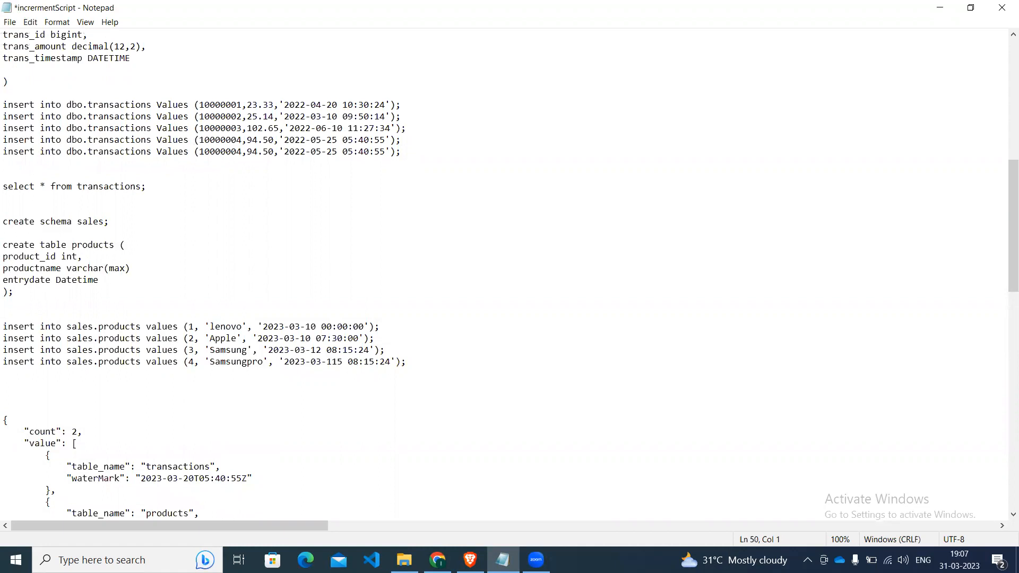
key(ctrl+v)
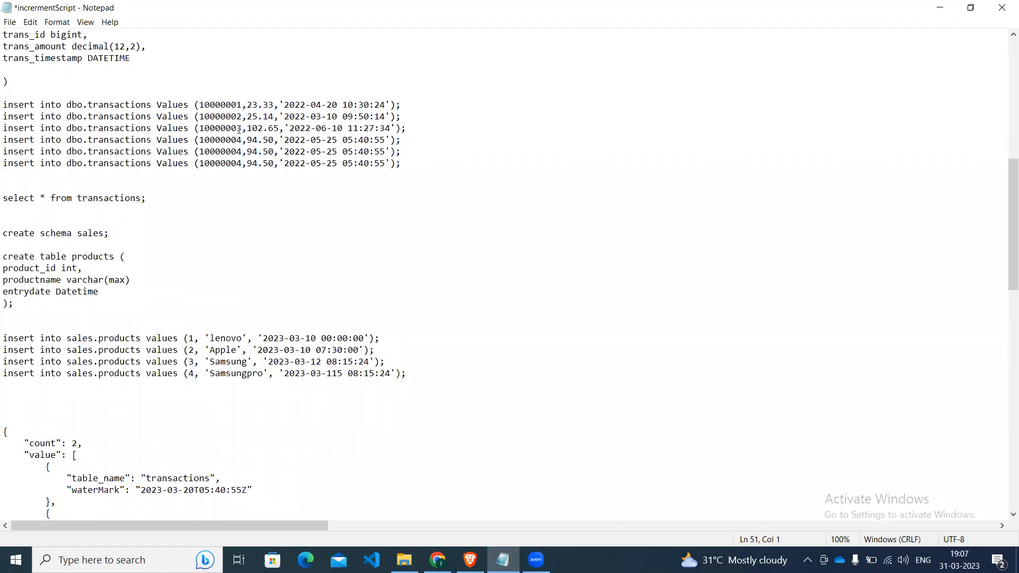
click(246, 151)
key(BackSpace)
text(7)
key(Down)
key(BackSpace)
text(8)
Set the timestamp year to 2023 in both new transactions insert statements.
click(246, 151)
key(Right)
key(Right)
key(Right)
key(BackSpace)
text(3)
key(Down)
key(BackSpace)
text(3)
Set the timestamp month of the 10000008 insert statement to 03 and clear its day.
mouse_move(437, 560)
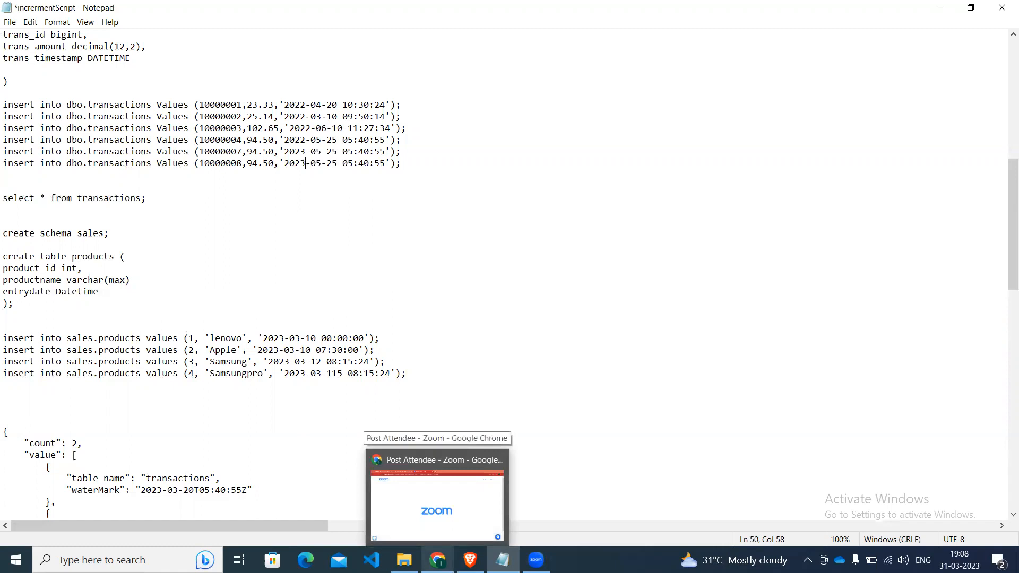
click(437, 559)
click(470, 559)
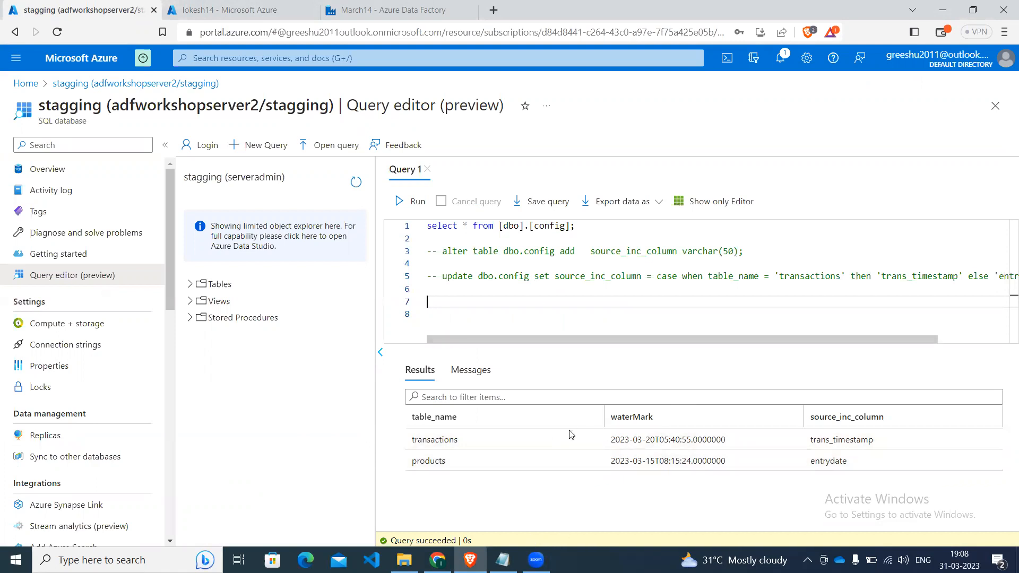
click(223, 10)
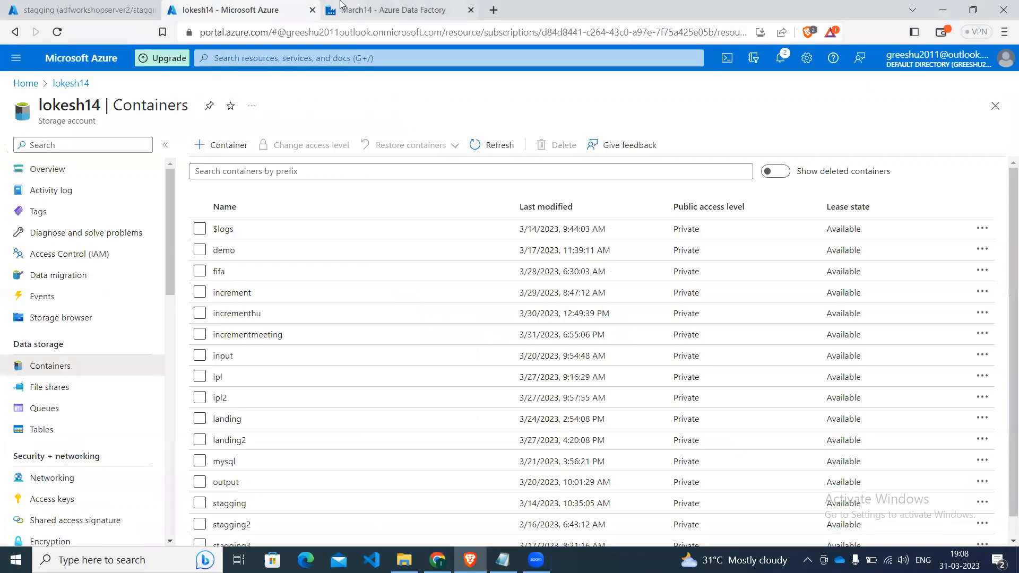
key(alt+Tab)
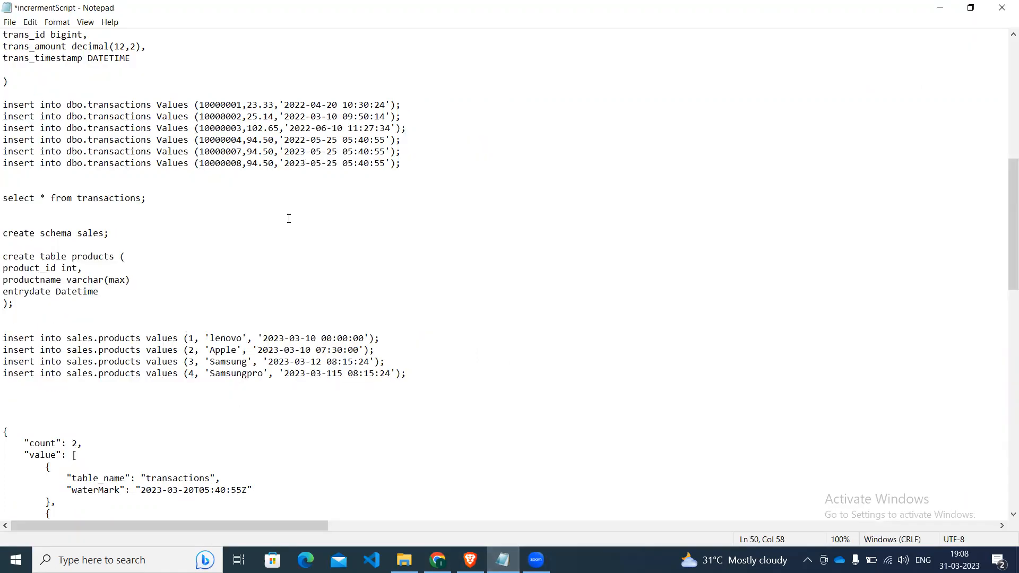
key(Right)
key(Right)
key(Delete)
text(3)
key(BackSpace)
key(BackSpace)
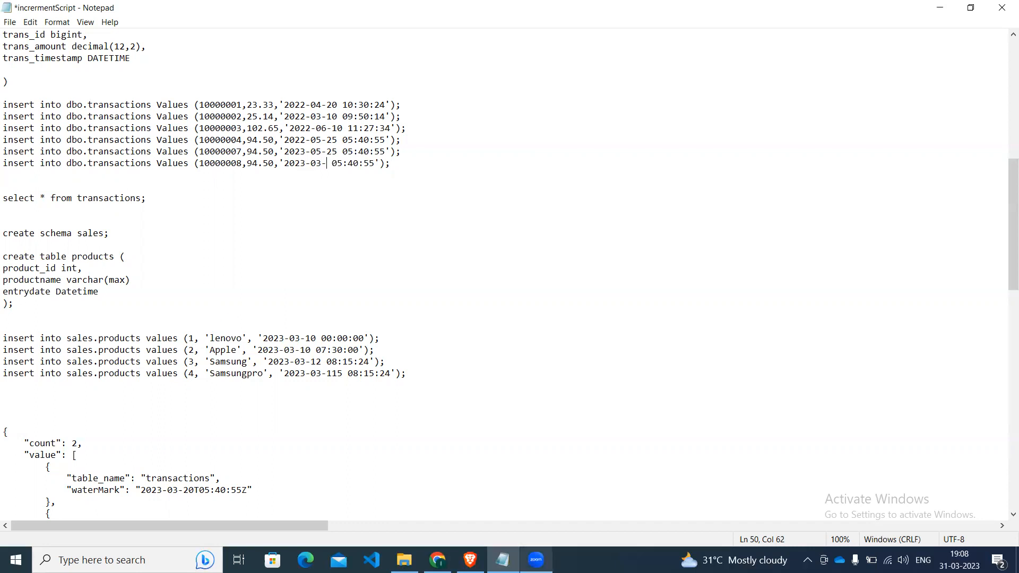
Check the transactions table's watermark date in the config results of the browser's query editor, and return to the Notepad script.
click(438, 560)
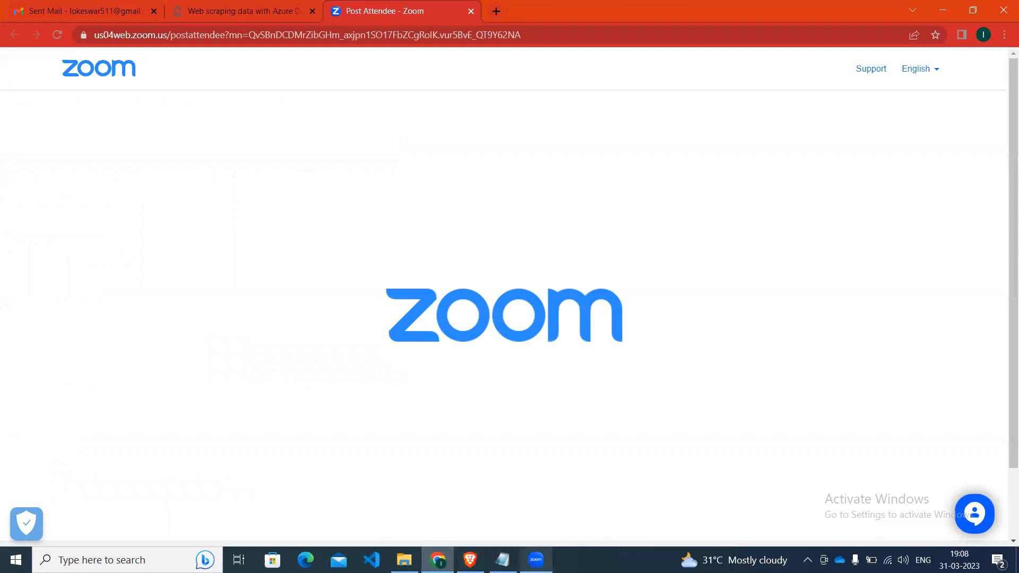
click(502, 560)
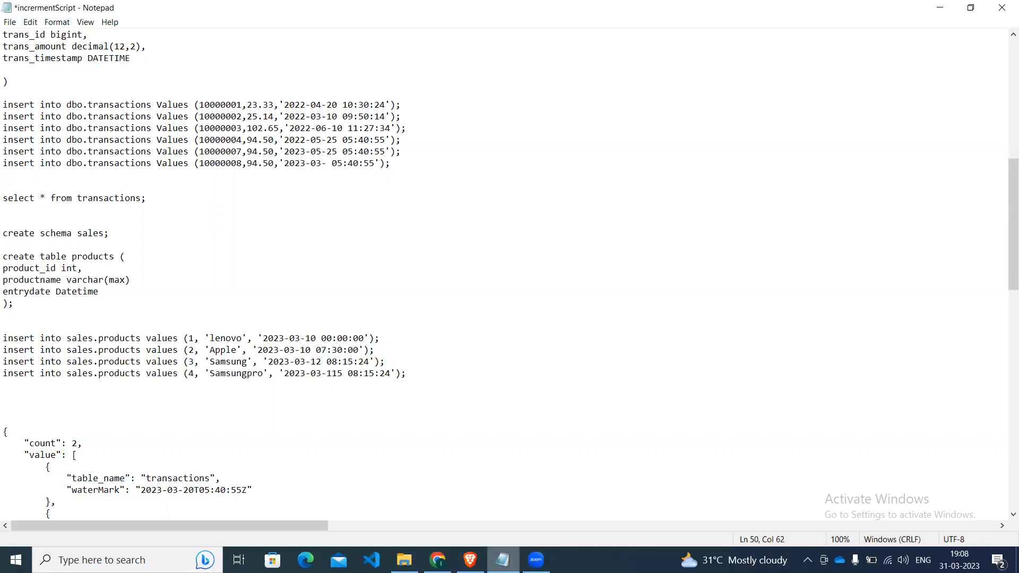
click(470, 560)
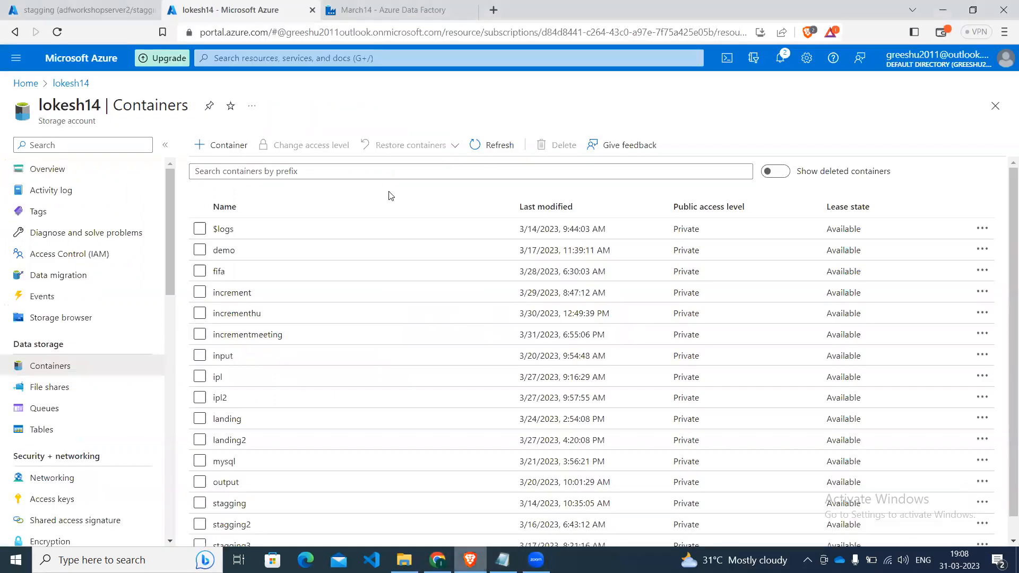
click(80, 10)
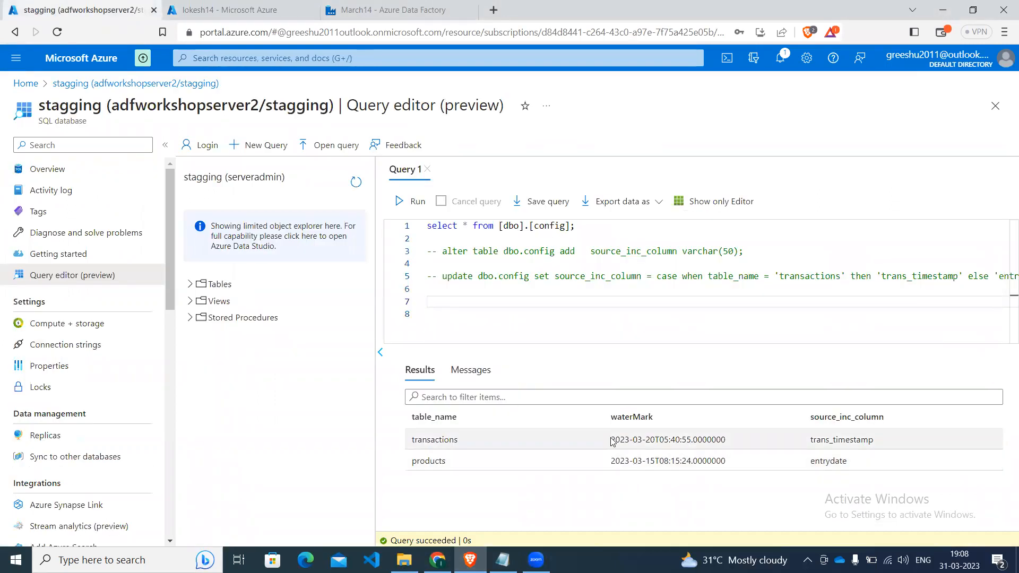
drag(610, 441, 654, 442)
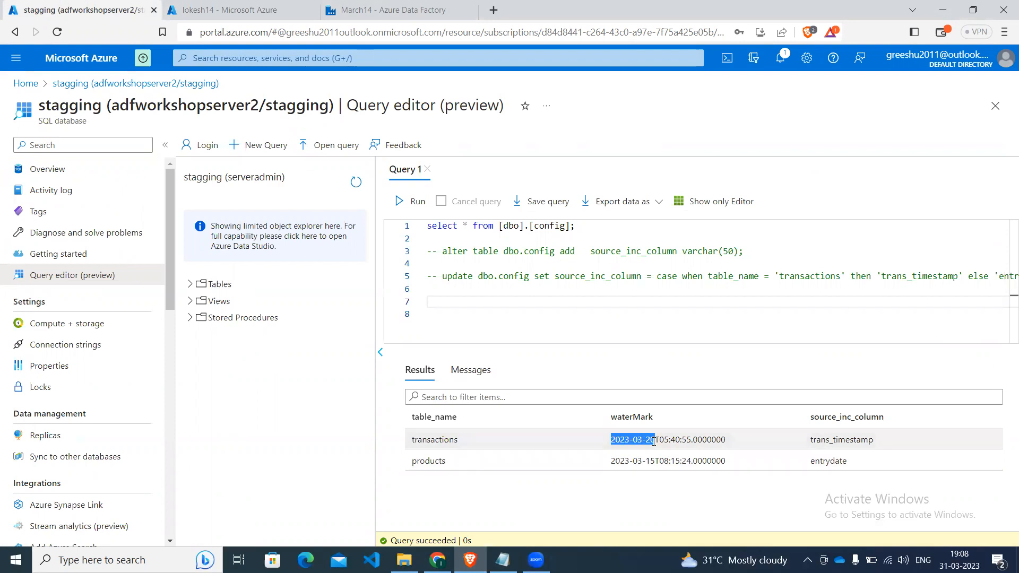
click(395, 10)
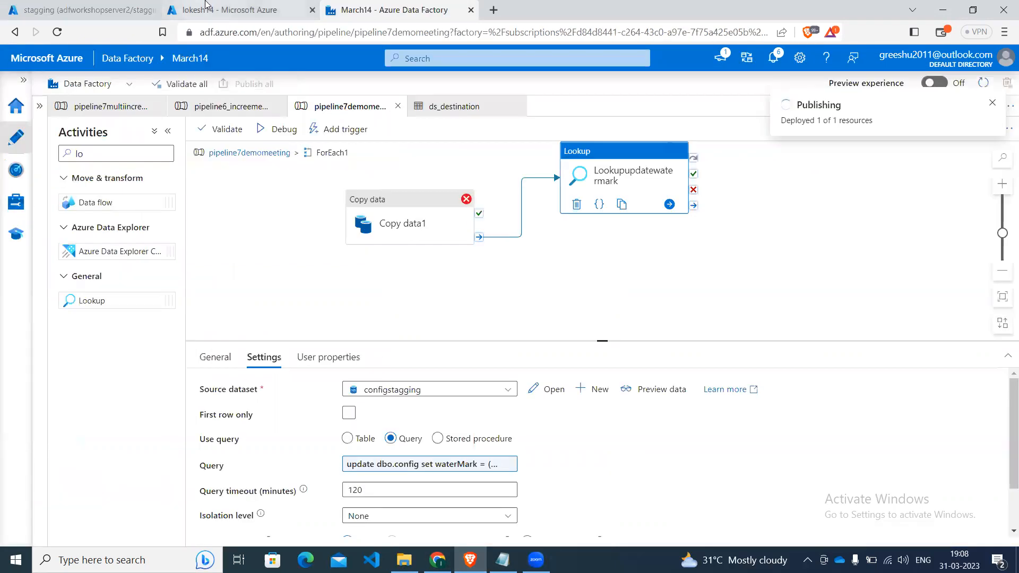
click(206, 5)
click(57, 10)
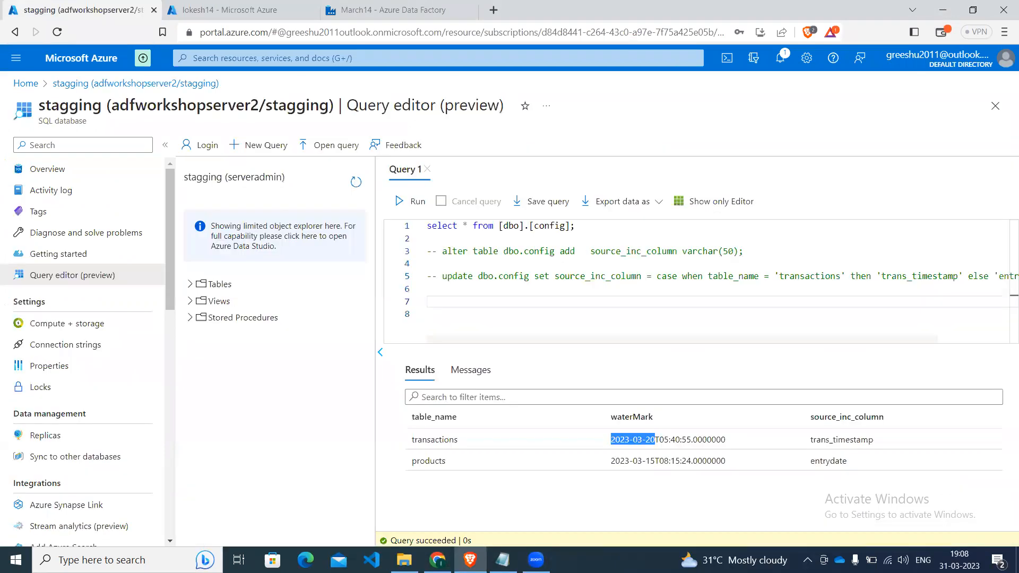
click(502, 560)
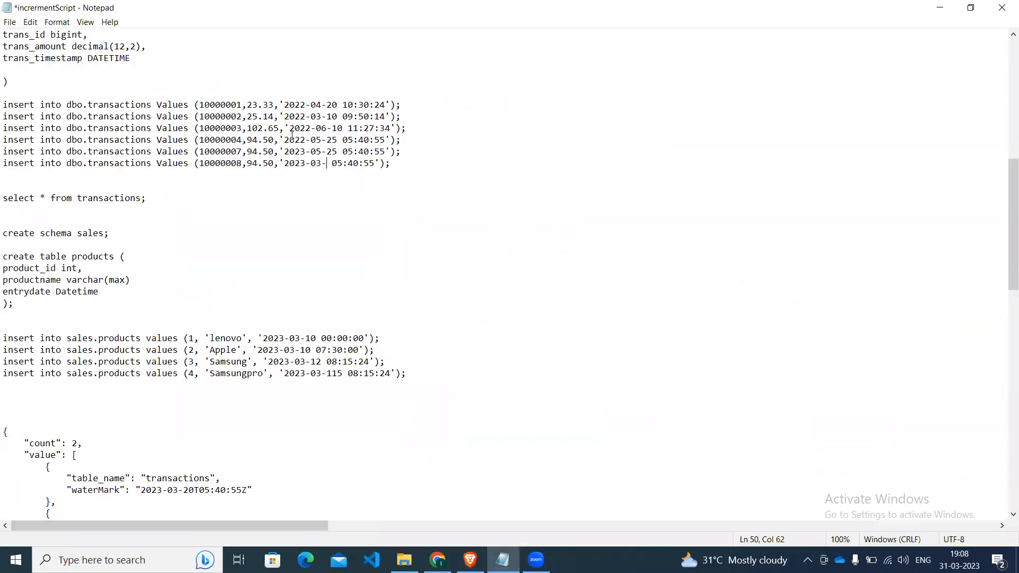
Complete the 10000008 row's date as 2023-03-21 and set the 10000007 row's date to 2023-03-20.
text(21)
key(Up)
key(BackSpace)
text(3)
key(BackSpace)
text(0)
Copy the two new transactions insert statements from Notepad into the stagging database's query editor, below the commented update.
key(Left)
key(Left)
key(Left)
key(Left)
key(Left)
key(Left)
key(Left)
key(Left)
key(Left)
key(Left)
key(Left)
key(Left)
key(Left)
key(Left)
key(Left)
key(Left)
key(Left)
key(Left)
key(Left)
key(Left)
key(Left)
key(Left)
key(Left)
key(Left)
key(Left)
key(Left)
key(Left)
key(Left)
key(shift+Down)
key(shift+Down)
key(ctrl+c)
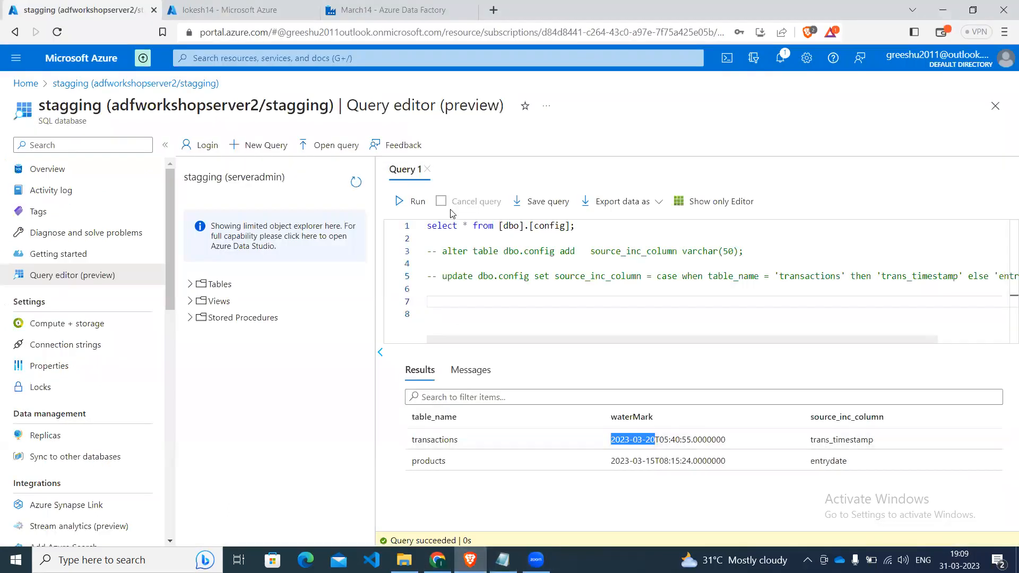
click(457, 292)
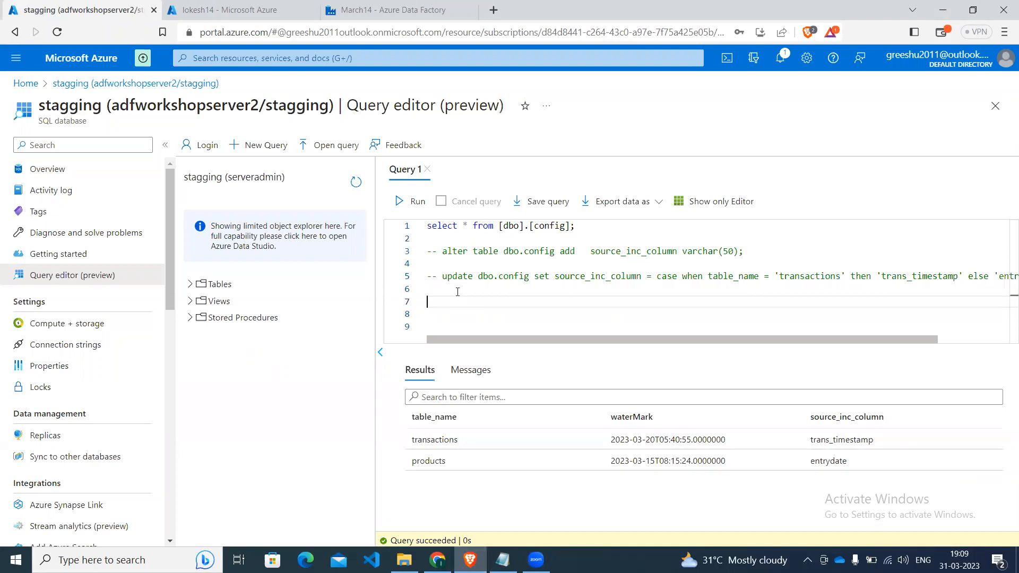
key(ctrl+v)
Run only the two pasted dbo.transactions insert statements against the stagging database.
key(Up)
key(Up)
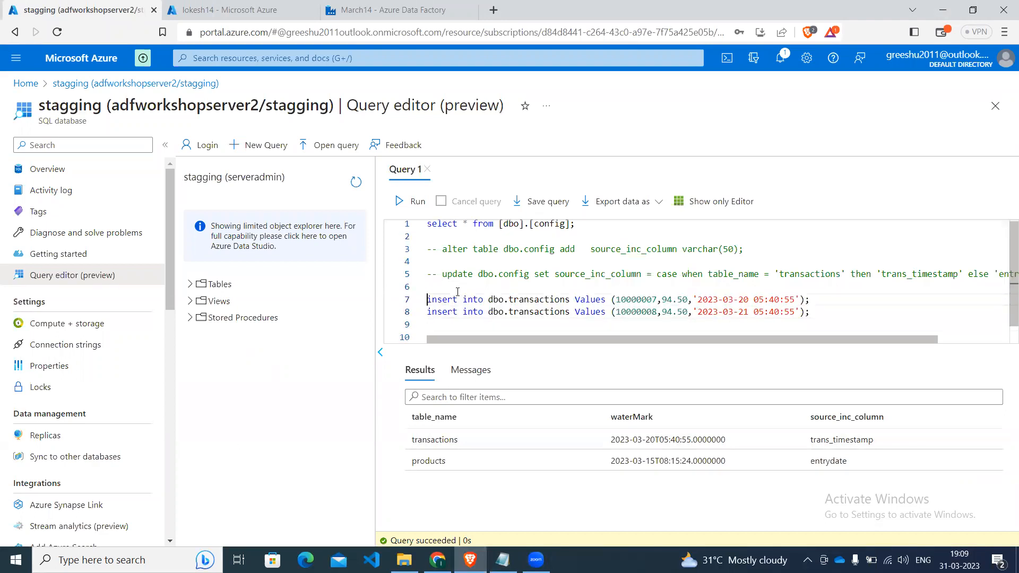
key(shift+Down)
key(shift+Down)
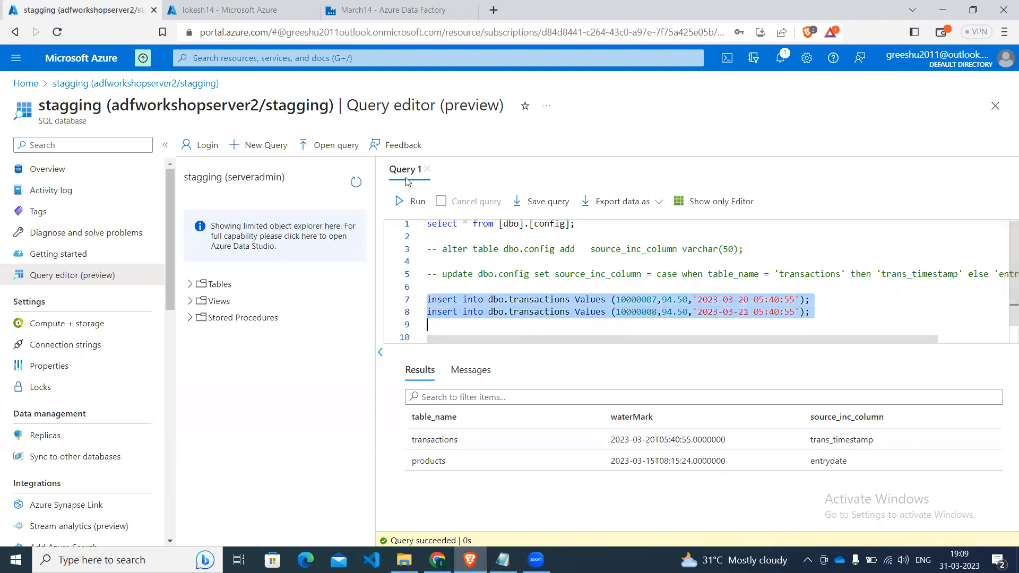
click(418, 202)
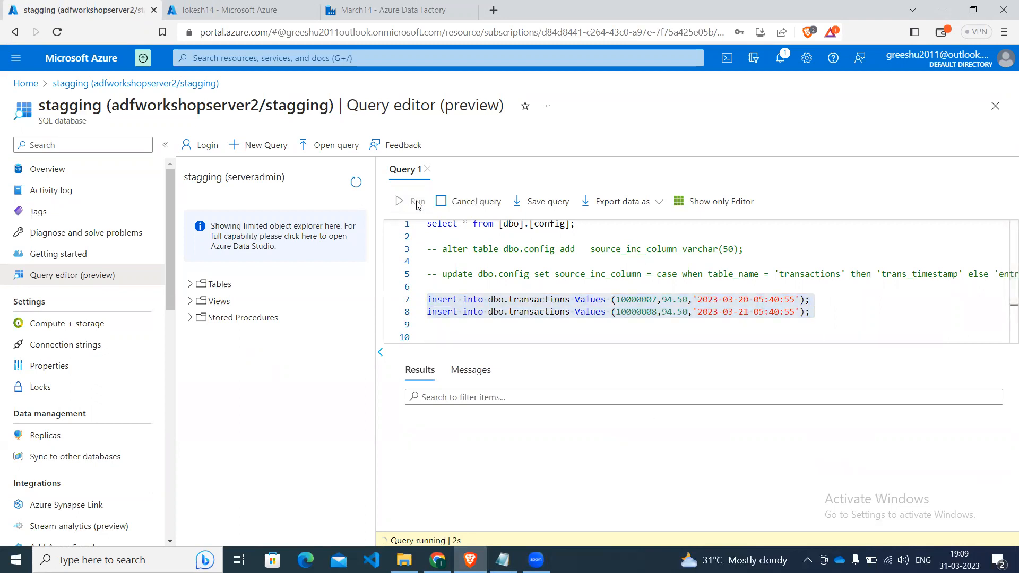
Add a select * query on [dbo].[ProductDetails] below the two transactions insert statements.
click(572, 322)
key(Return)
key(Return)
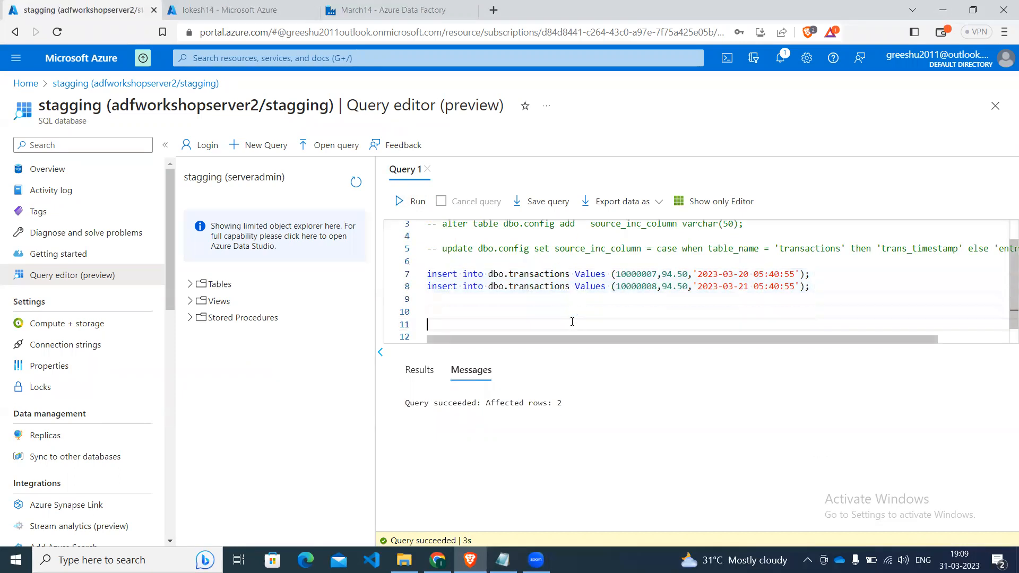
text(select )
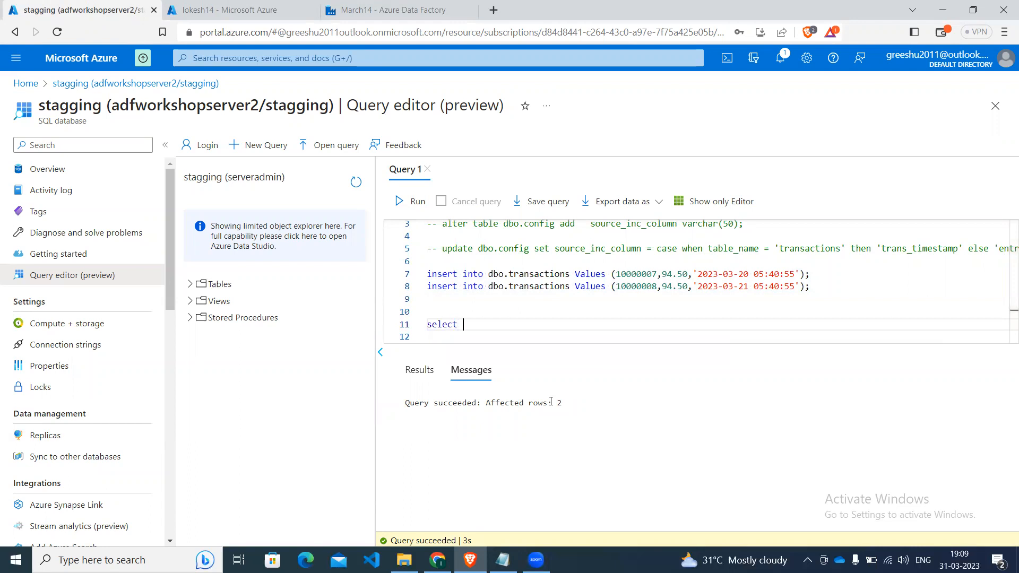
text(* from prod)
key(Return)
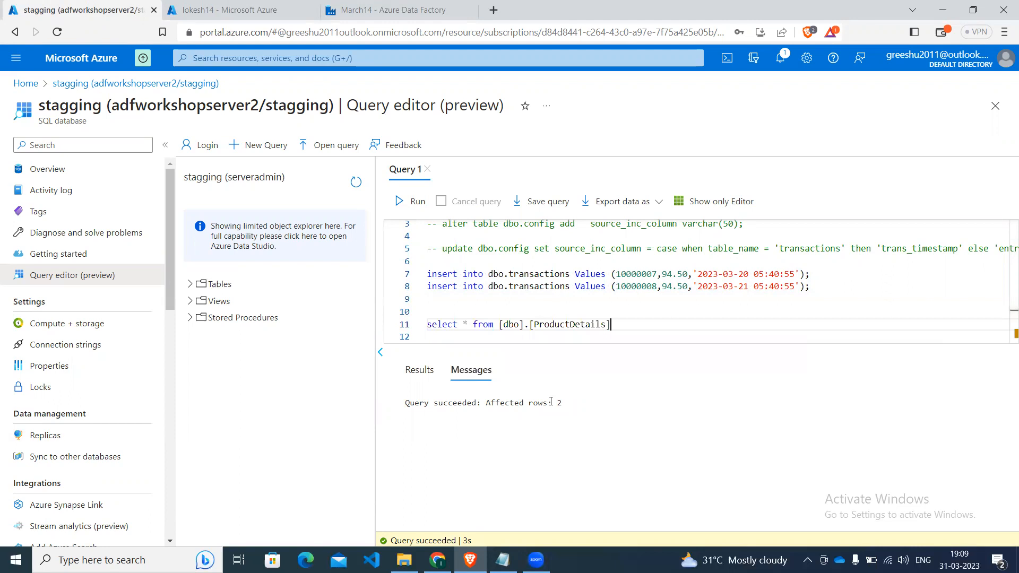
Change the table in the new select query to [dbo].[products].
key(BackSpace)
key(BackSpace)
key(BackSpace)
key(BackSpace)
key(BackSpace)
key(BackSpace)
key(BackSpace)
key(BackSpace)
key(BackSpace)
key(BackSpace)
key(BackSpace)
key(BackSpace)
key(BackSpace)
key(BackSpace)
key(BackSpace)
text(pro)
key(Down)
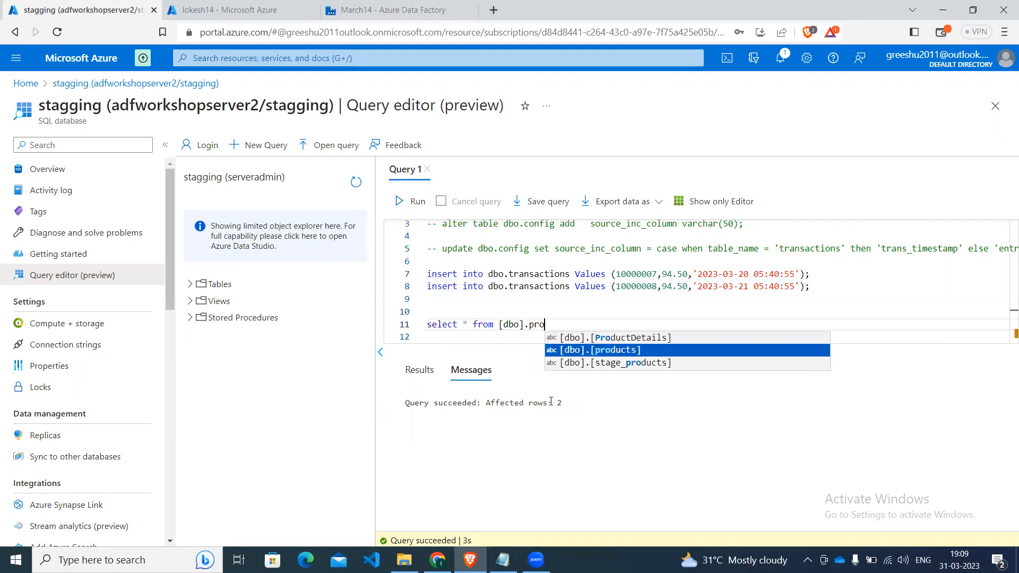
key(Return)
key(Left)
key(Left)
key(Left)
key(Left)
key(Left)
key(Left)
key(Left)
key(Left)
key(Left)
key(Left)
key(Left)
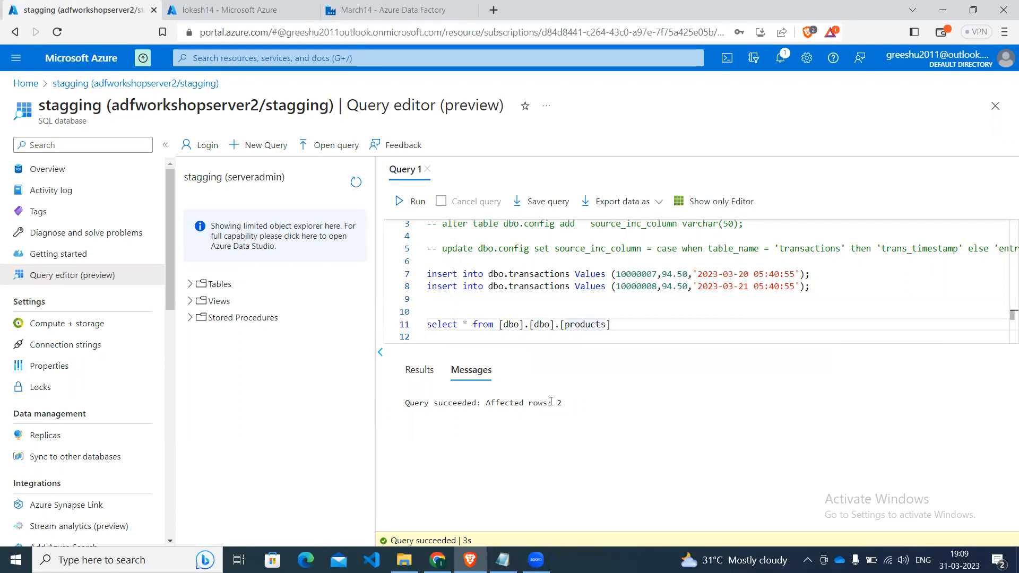
key(BackSpace)
key(BackSpace)
key(BackSpace)
key(BackSpace)
key(BackSpace)
key(BackSpace)
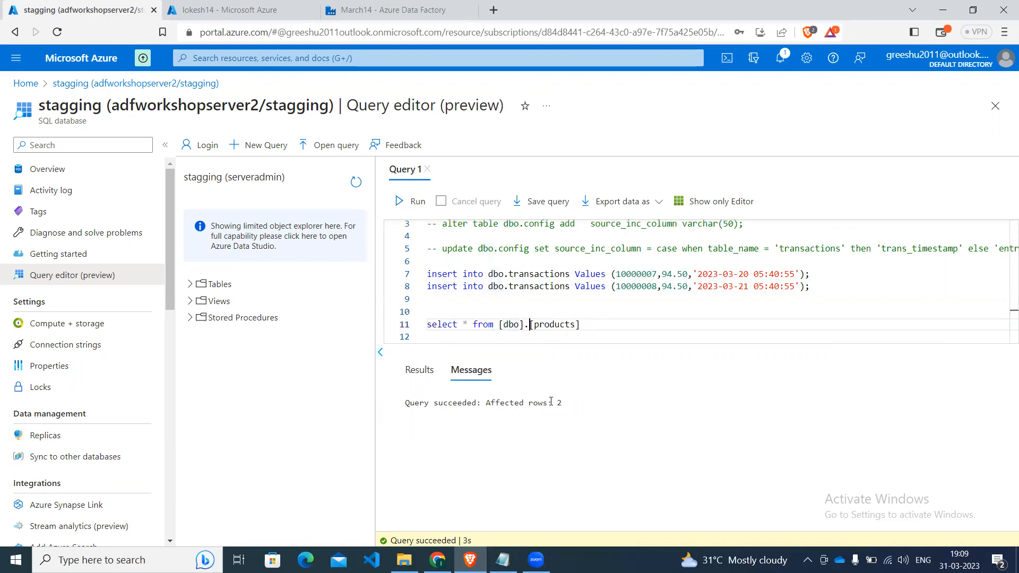
Run only the select query on [dbo].[products] against the stagging database.
key(End)
key(Return)
key(Up)
key(End)
key(shift+Left)
key(shift+Left)
key(shift+Left)
key(shift+Left)
key(shift+Left)
key(shift+Left)
key(shift+Left)
key(shift+Left)
key(shift+Left)
key(shift+Left)
key(shift+Left)
key(shift+Left)
key(shift+Left)
key(shift+Left)
key(shift+Left)
key(shift+Left)
key(shift+Left)
key(shift+Left)
key(shift+Left)
key(shift+Left)
key(shift+Left)
key(shift+Left)
key(shift+Left)
key(shift+Left)
key(shift+Left)
key(shift+Left)
key(shift+Left)
key(shift+Left)
key(shift+Left)
key(shift+Left)
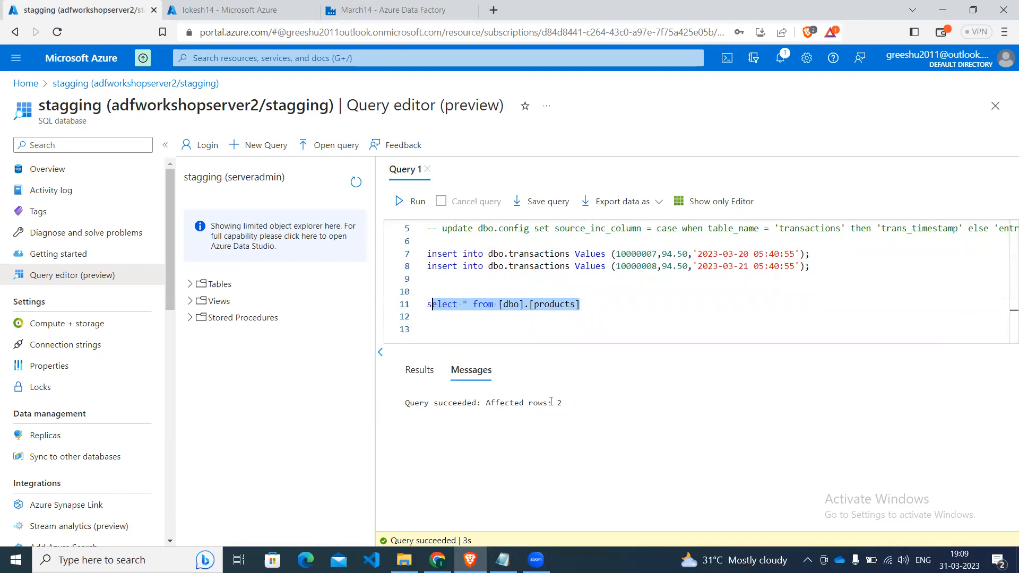
click(400, 201)
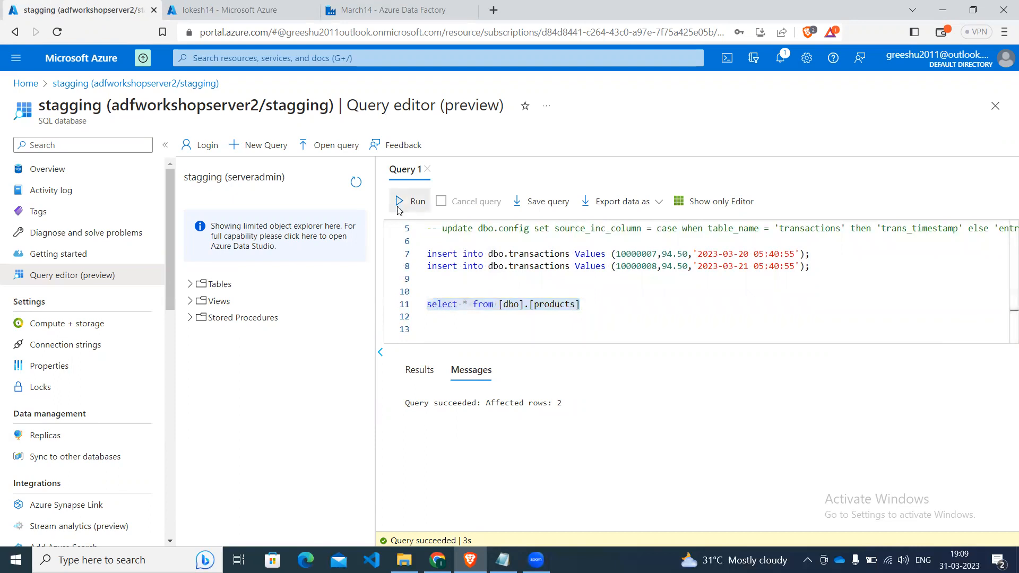
Write an insert into [dbo].[products] statement with empty values parentheses below the products select query.
click(651, 317)
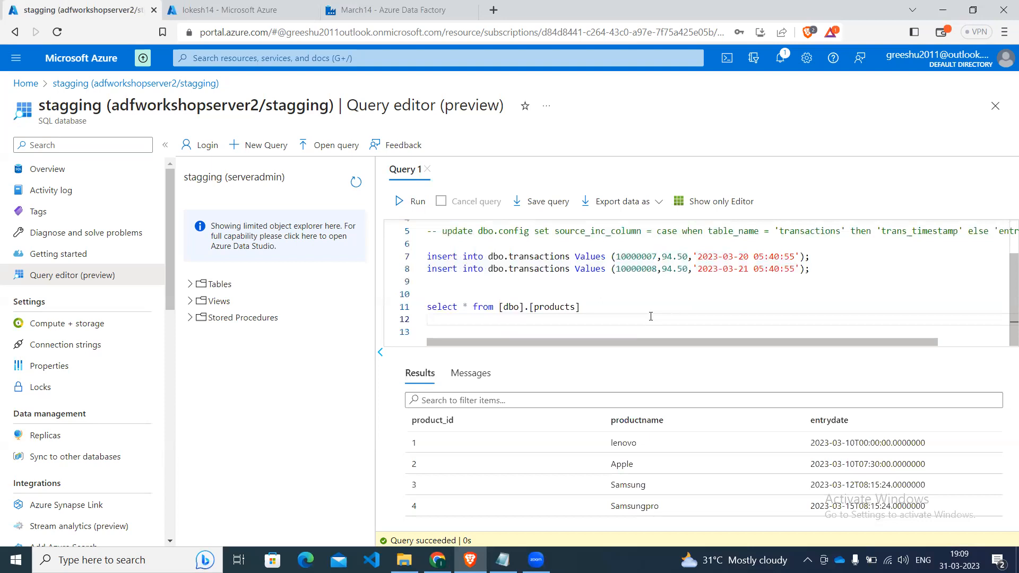
key(Return)
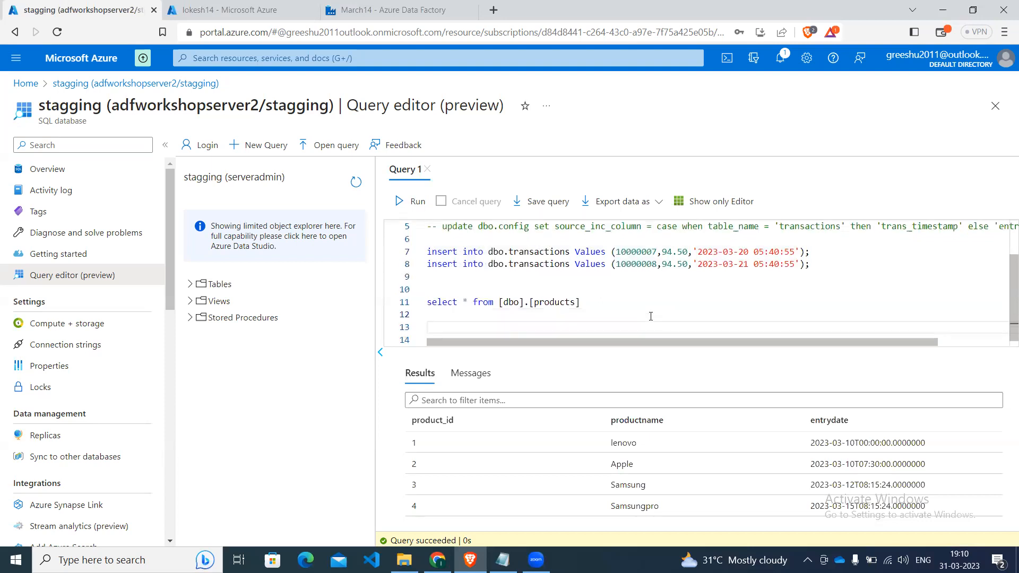
text(insert into pro)
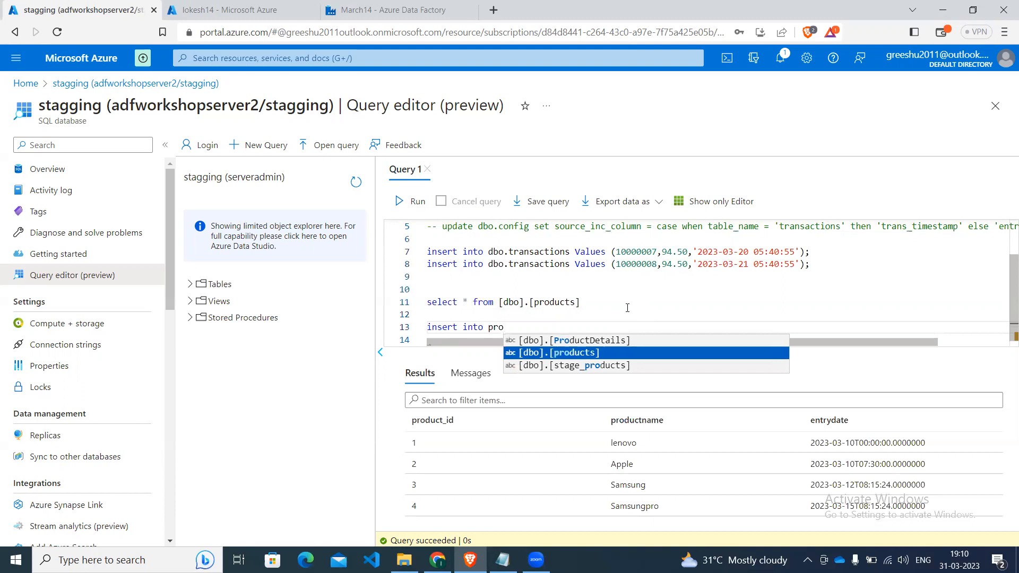
key(Return)
text(val)
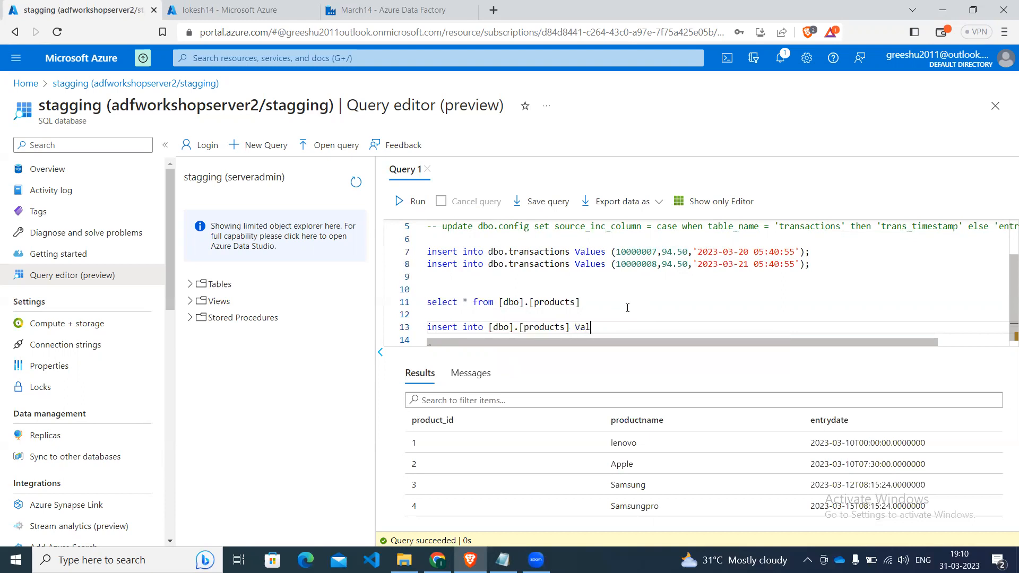
text(ues ()
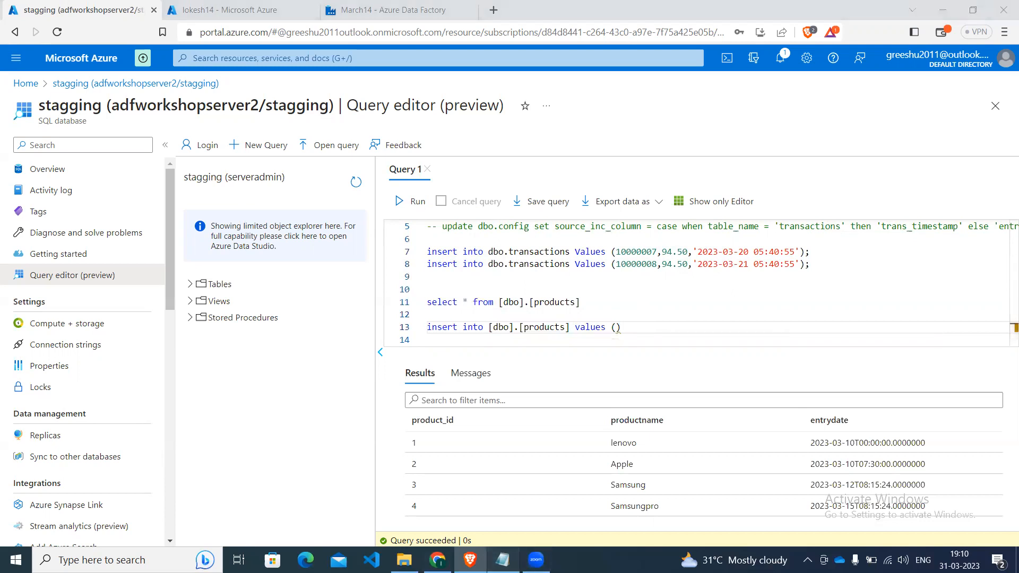
Copy the values of the product 4 'Samsungpro' row from the Notepad script into the insert statement's empty parentheses in the browser.
click(503, 560)
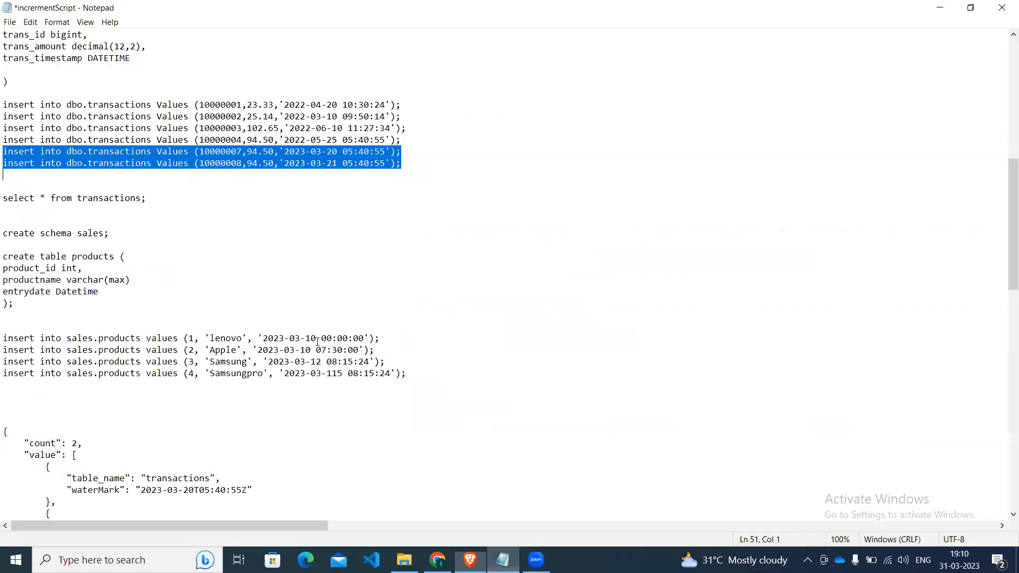
click(190, 375)
key(shift+Right)
key(shift+Right)
key(shift+Right)
key(shift+Right)
key(shift+Right)
key(shift+Right)
key(shift+Right)
key(shift+Right)
key(shift+Right)
key(shift+Right)
key(shift+Right)
key(shift+Right)
key(shift+Right)
key(shift+Right)
key(shift+Right)
key(shift+Right)
key(shift+Right)
key(shift+Right)
key(shift+Right)
key(shift+Right)
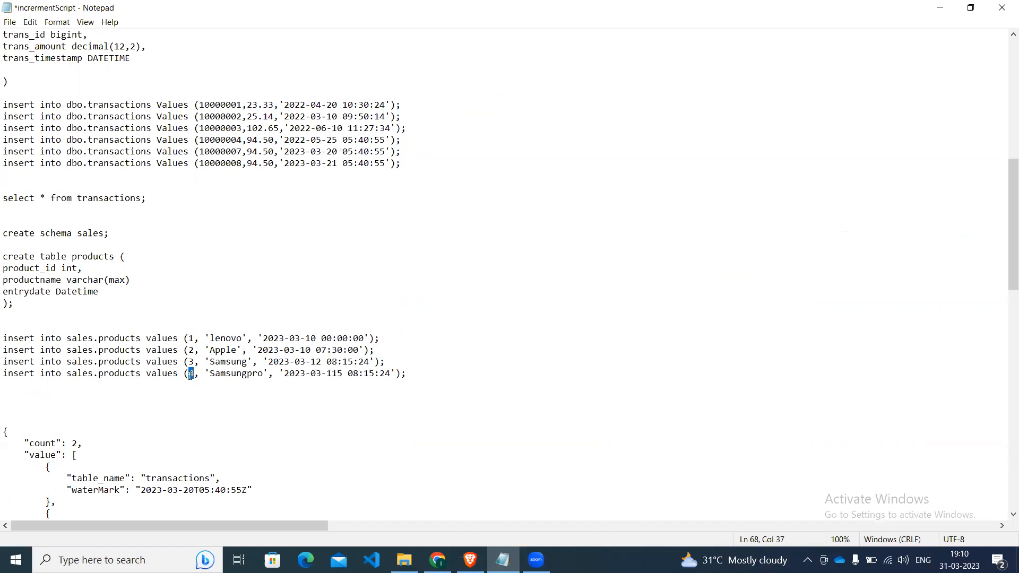
key(shift+Right)
key(shift+Right)
key(shift+Right)
key(ctrl+c)
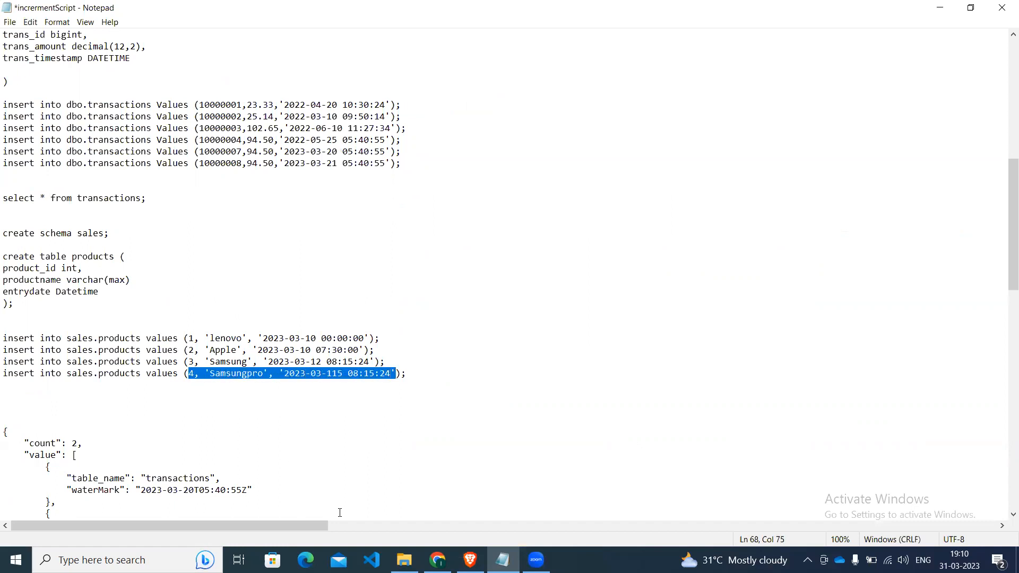
click(437, 560)
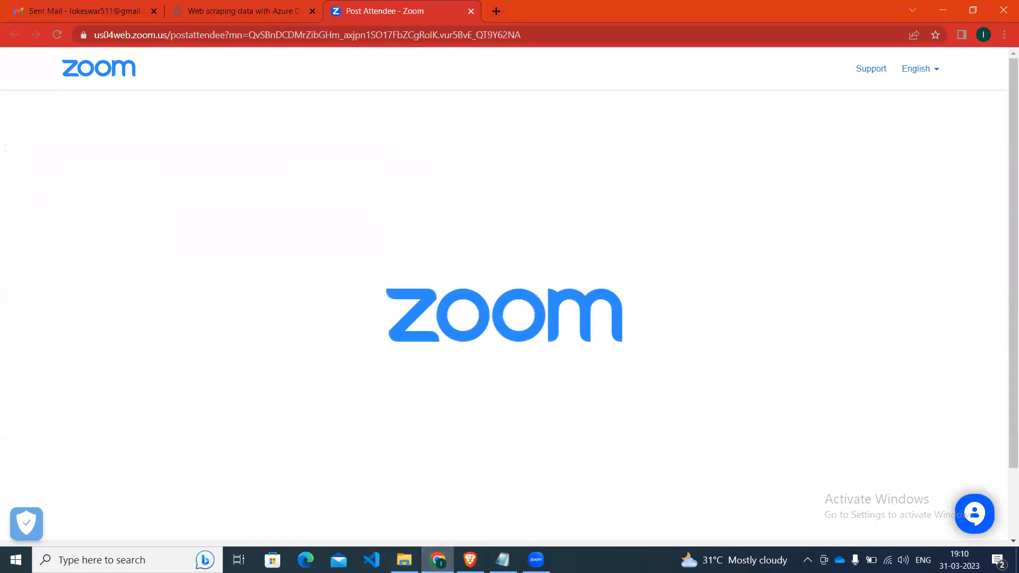
click(470, 559)
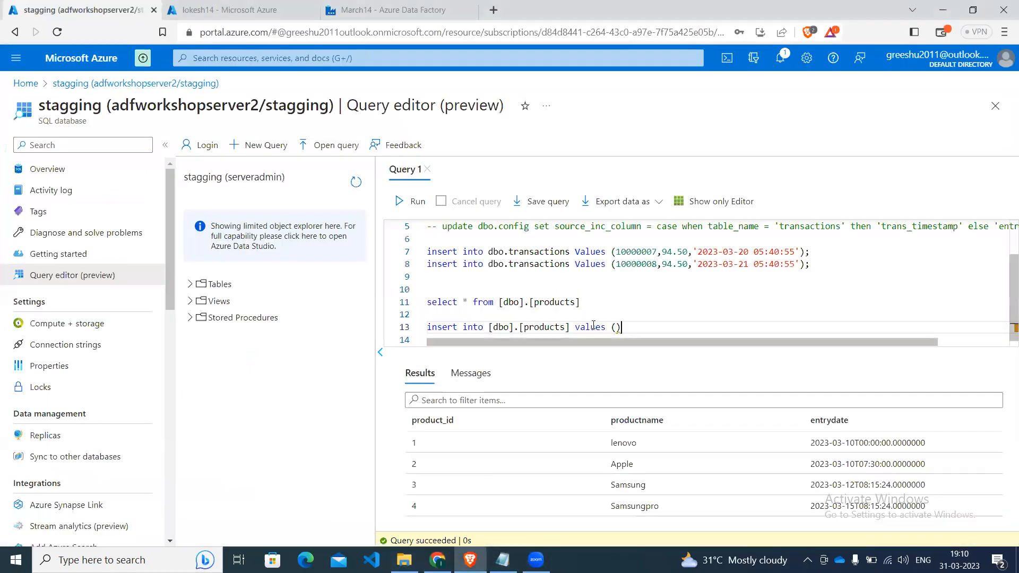
key(ctrl+v)
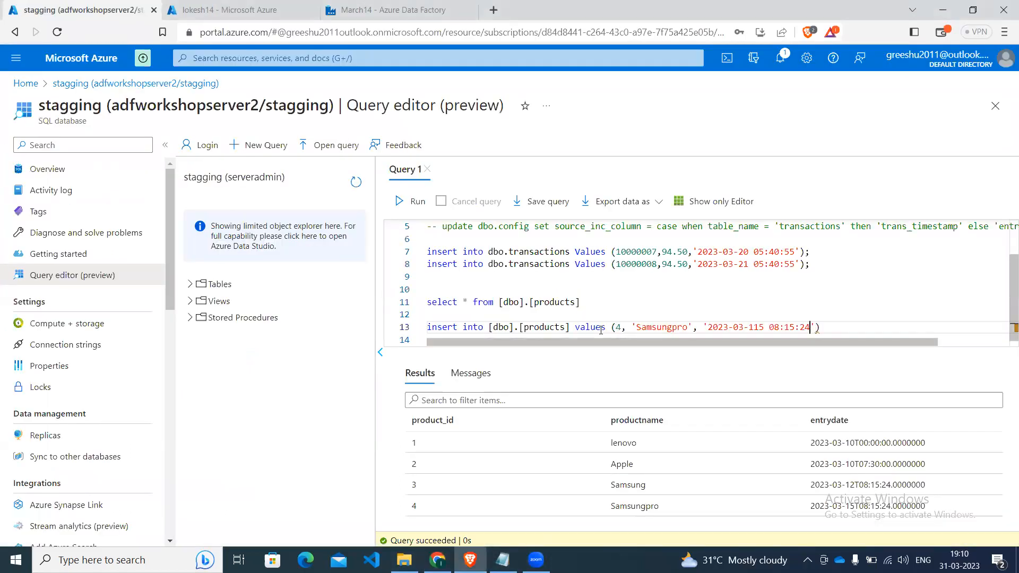
Correct the pasted row's date to 2023-03-15 and set its product name to SamsungproMax.
key(Left)
key(Left)
key(Left)
key(Left)
key(Left)
key(Left)
key(Left)
key(Left)
key(Left)
key(Left)
key(Left)
key(BackSpace)
key(Left)
key(Left)
key(Left)
key(Left)
key(Left)
key(Left)
key(Left)
key(Left)
key(Left)
key(Left)
key(Left)
text(Max)
Set the SamsungproMax row's product ID to 5 and end the insert statement with a semicolon.
key(Left)
key(Left)
key(Left)
key(Left)
key(Left)
key(Left)
key(Left)
key(Left)
key(Left)
key(Left)
key(Left)
key(Left)
key(Left)
key(Left)
key(Left)
key(Left)
key(BackSpace)
text(5)
key(Left)
key(Left)
key(Left)
key(Left)
key(Left)
key(Left)
key(Left)
key(Left)
key(Left)
key(Left)
key(Left)
key(Left)
key(Left)
key(Left)
key(Left)
key(Left)
key(Left)
key(Left)
key(Left)
key(Left)
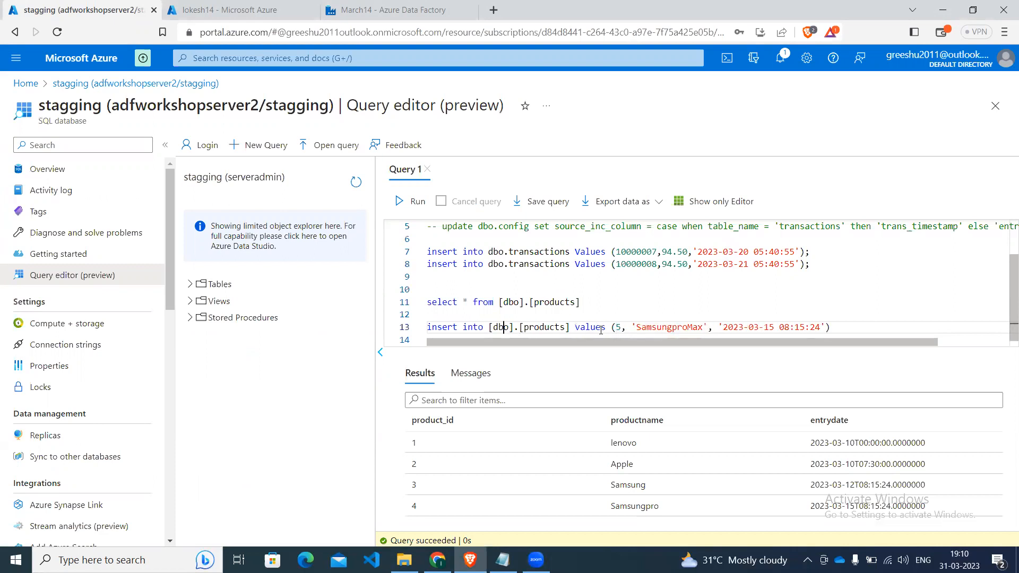
key(Left)
key(Left)
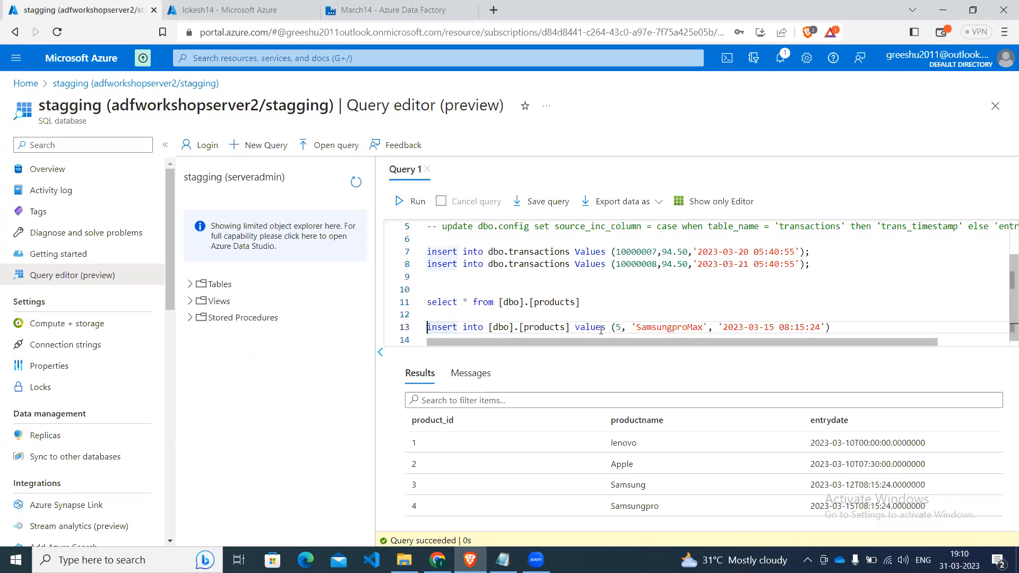
key(Right)
key(Right)
key(Right)
key(Right)
key(Right)
key(Right)
key(Right)
key(Right)
key(Right)
key(Right)
key(Right)
key(Right)
key(Right)
key(Right)
key(Right)
key(Right)
key(Right)
key(Right)
key(Right)
key(Right)
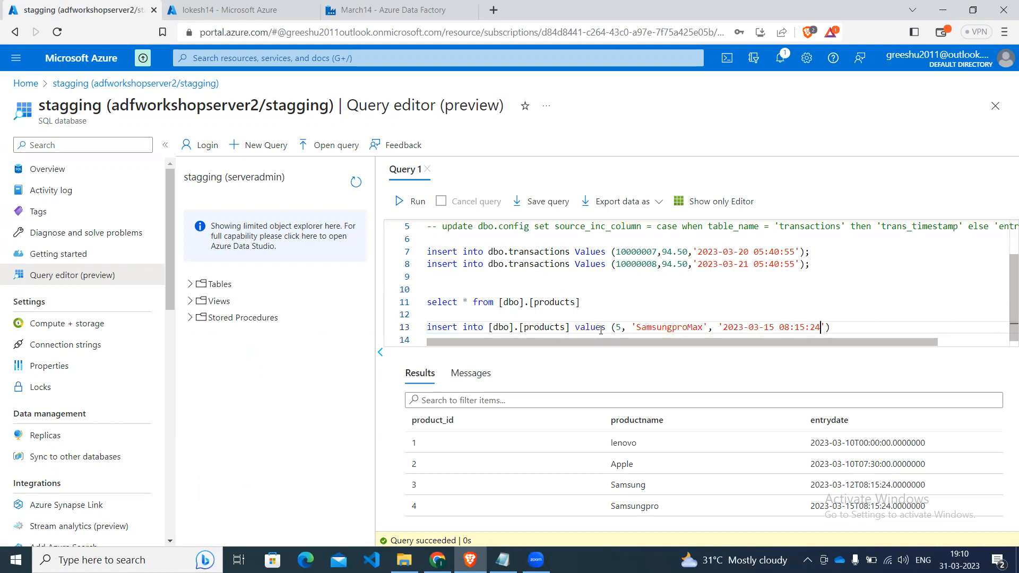
key(End)
text(;)
Duplicate the complete SamsungproMax insert statement onto the line below it.
key(shift+Left)
key(shift+Left)
key(shift+Left)
key(shift+Left)
key(shift+Left)
key(shift+Left)
key(shift+Left)
key(shift+Left)
key(shift+Left)
key(shift+Left)
key(shift+Left)
key(shift+Left)
key(shift+Left)
key(shift+Left)
key(shift+Left)
key(shift+Left)
key(shift+Left)
key(shift+Left)
key(shift+Left)
key(shift+Left)
key(shift+Left)
key(shift+Left)
key(shift+Left)
key(shift+Left)
key(shift+Left)
key(shift+Left)
key(shift+Left)
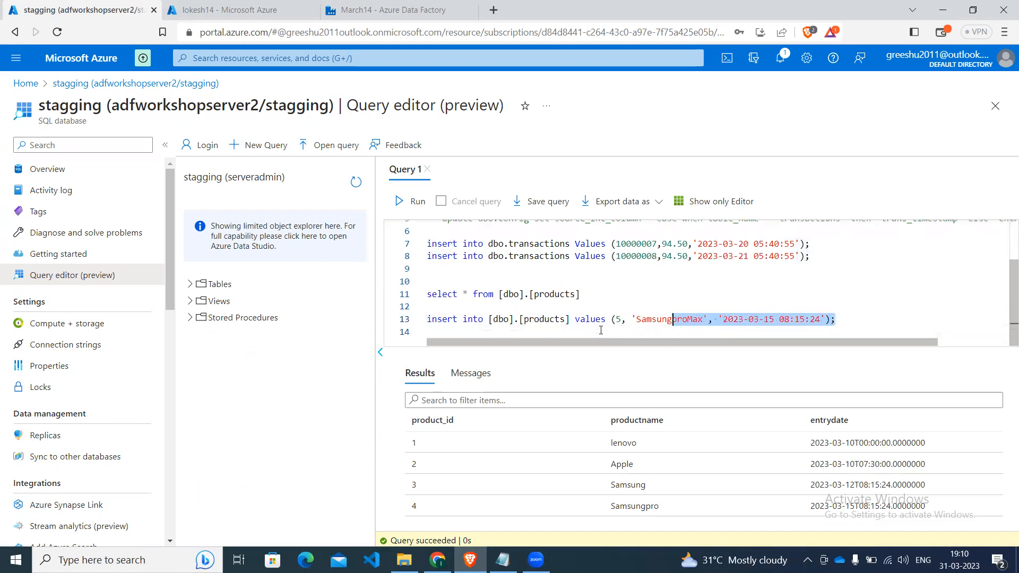
key(shift+Left)
key(shift+Left)
key(shift+Left)
key(shift+Left)
key(shift+Left)
key(shift+Left)
key(shift+Left)
key(shift+Left)
key(shift+Left)
key(shift+Left)
key(shift+Left)
key(shift+Left)
key(shift+Left)
key(shift+Left)
key(shift+Left)
key(shift+Left)
key(shift+Left)
key(shift+Left)
key(shift+Left)
key(shift+Left)
key(ctrl+c)
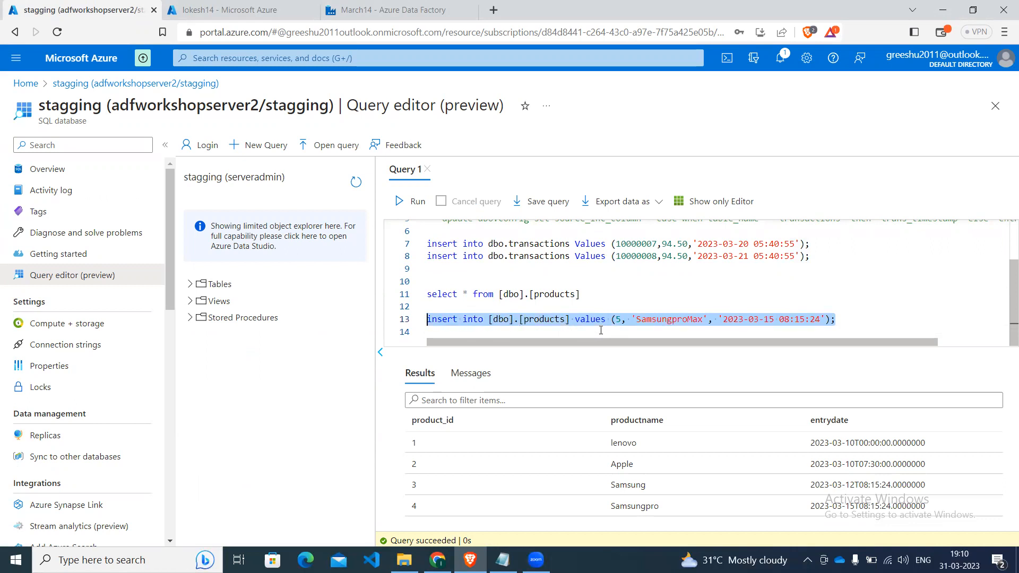
click(840, 329)
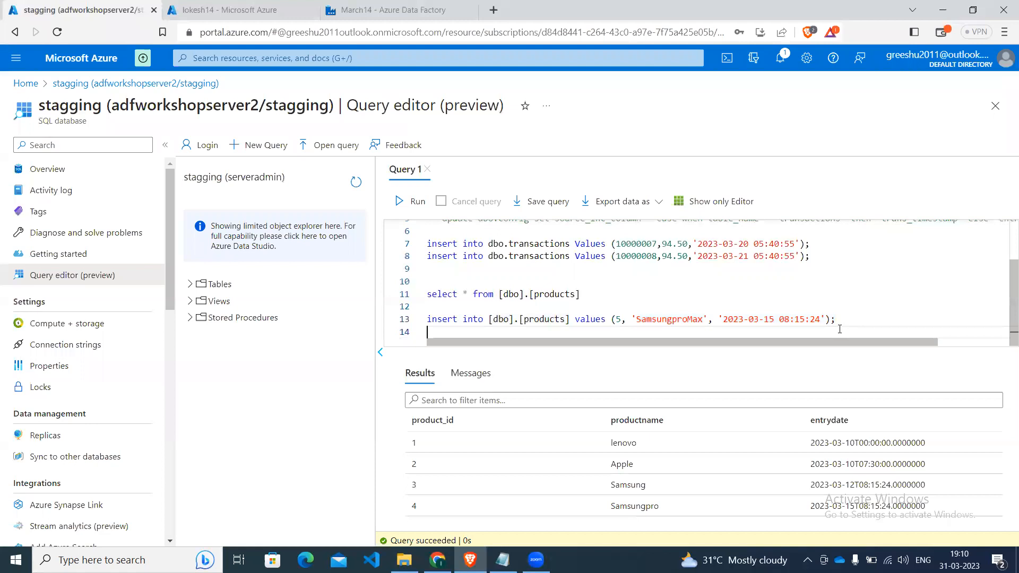
key(ctrl+v)
Set the entry date in the duplicated products insert statement to 2023-03-16.
key(Left)
key(Left)
key(Left)
key(Left)
key(BackSpace)
text(6)
Set the duplicated row's product name to HeroHonda and its product ID to 6.
key(Left)
key(Left)
key(Left)
key(Right)
key(BackSpace)
key(BackSpace)
key(BackSpace)
key(BackSpace)
key(BackSpace)
key(BackSpace)
key(BackSpace)
key(BackSpace)
key(BackSpace)
key(BackSpace)
key(BackSpace)
key(BackSpace)
key(BackSpace)
text(HeroHon)
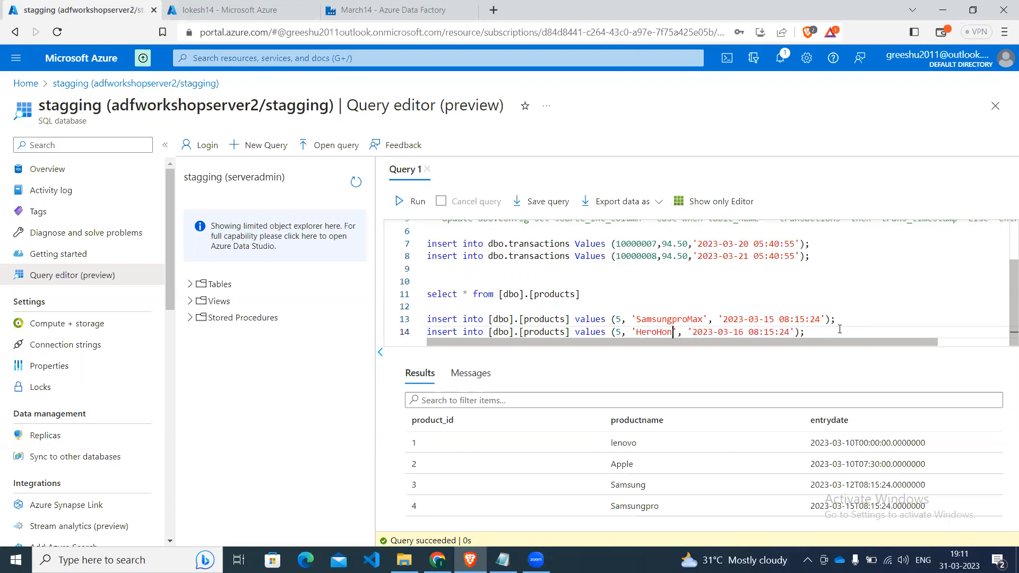
text(da)
key(Left)
key(Left)
key(Left)
key(Left)
key(Left)
key(Left)
key(Left)
key(Left)
key(Left)
key(Left)
key(Left)
key(Left)
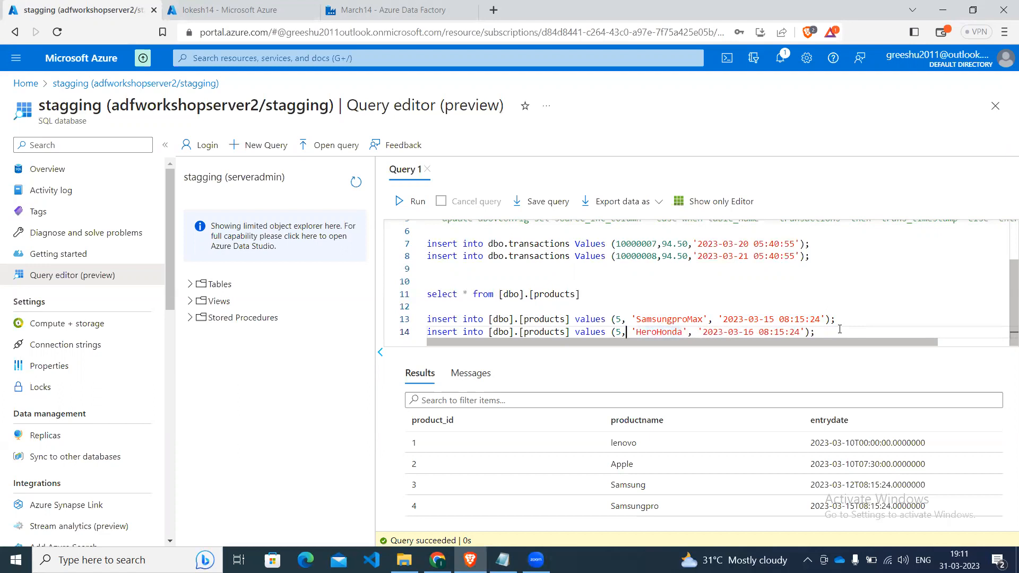
key(BackSpace)
text(6)
Run only the two [dbo].[products] insert statements against the stagging database.
key(Up)
key(Left)
key(Left)
key(Left)
key(Left)
key(Left)
key(Left)
key(Left)
key(Left)
key(Left)
key(Left)
key(Left)
key(Left)
key(Left)
key(Left)
shift+click(839, 329)
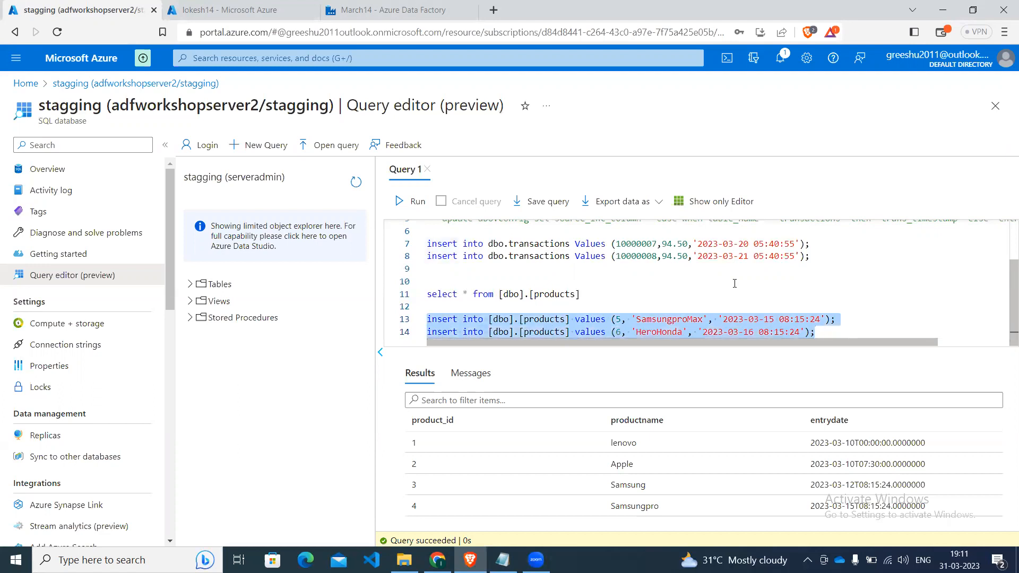
click(414, 202)
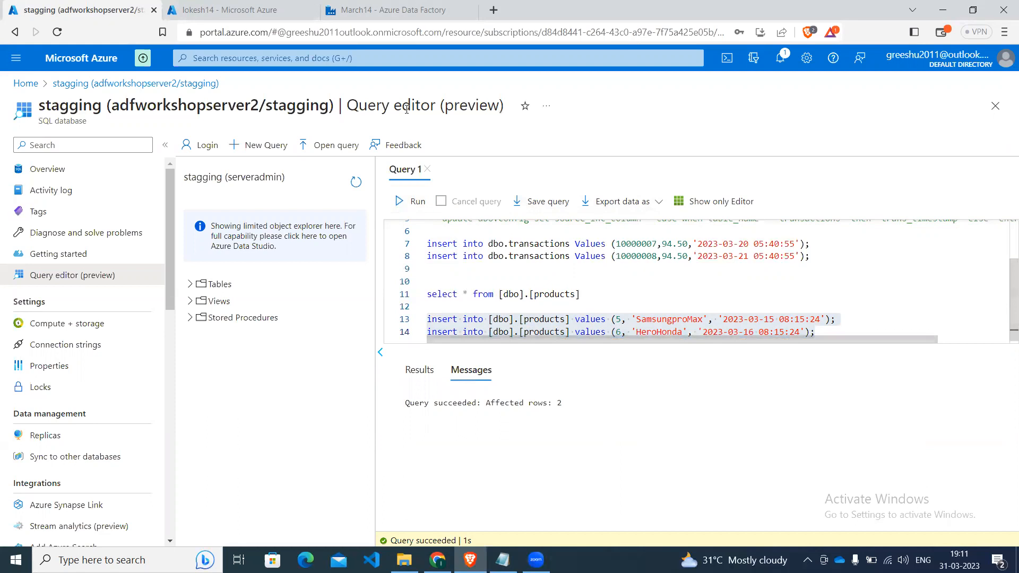
Switch to Azure Data Factory and review the Lookupupdatewatermark activity's watermark update query in pipeline7demomeeting.
click(372, 8)
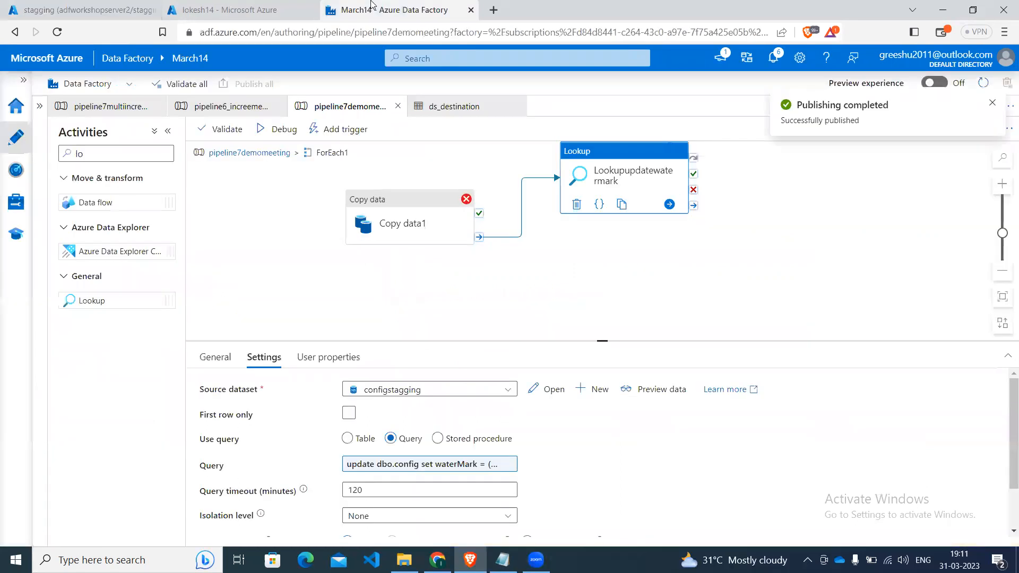
click(404, 466)
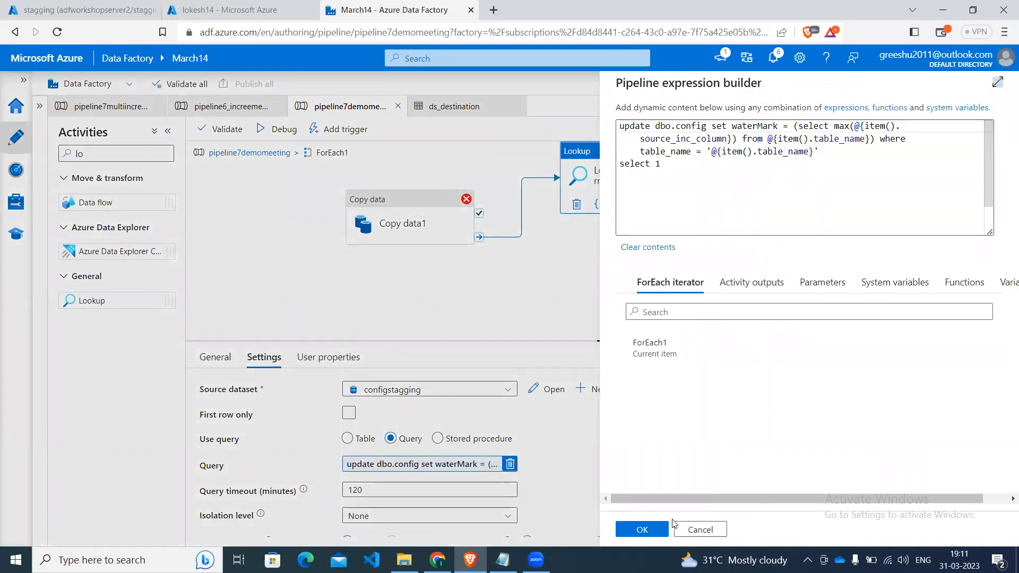
click(643, 529)
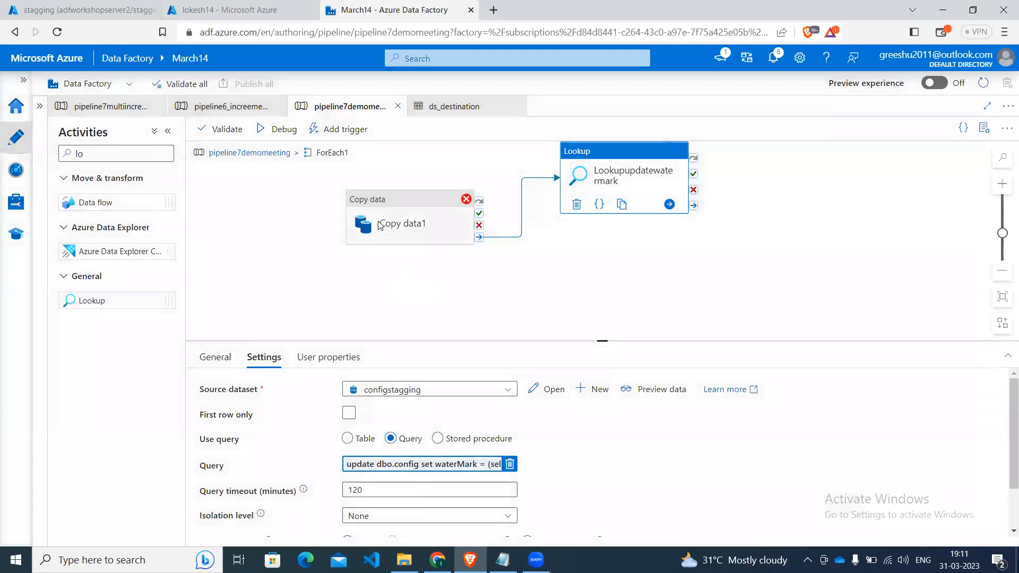
Change the watermark comparison in the Copy data1 source query expression to >= and save the expression.
click(379, 227)
click(380, 442)
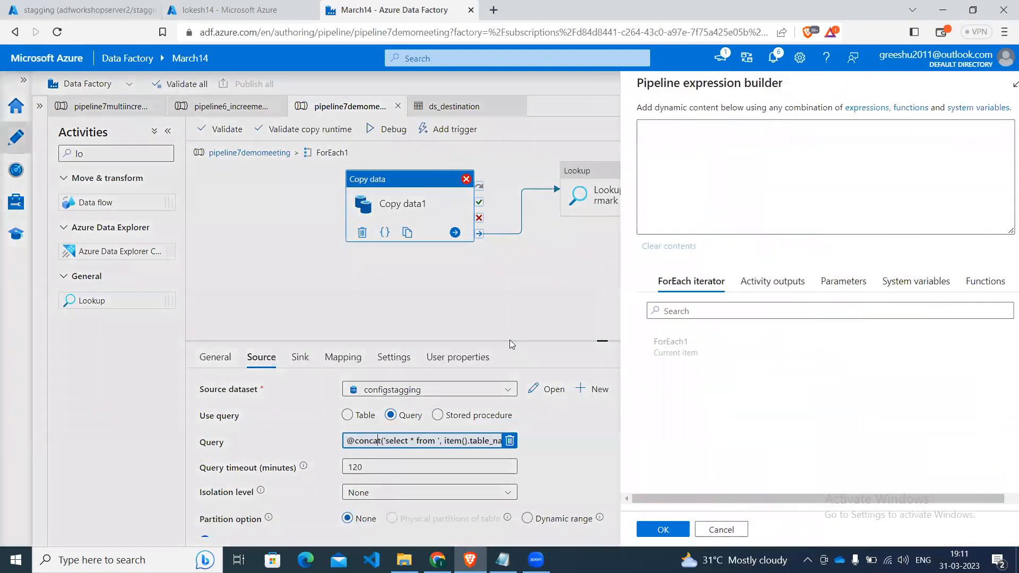
click(741, 139)
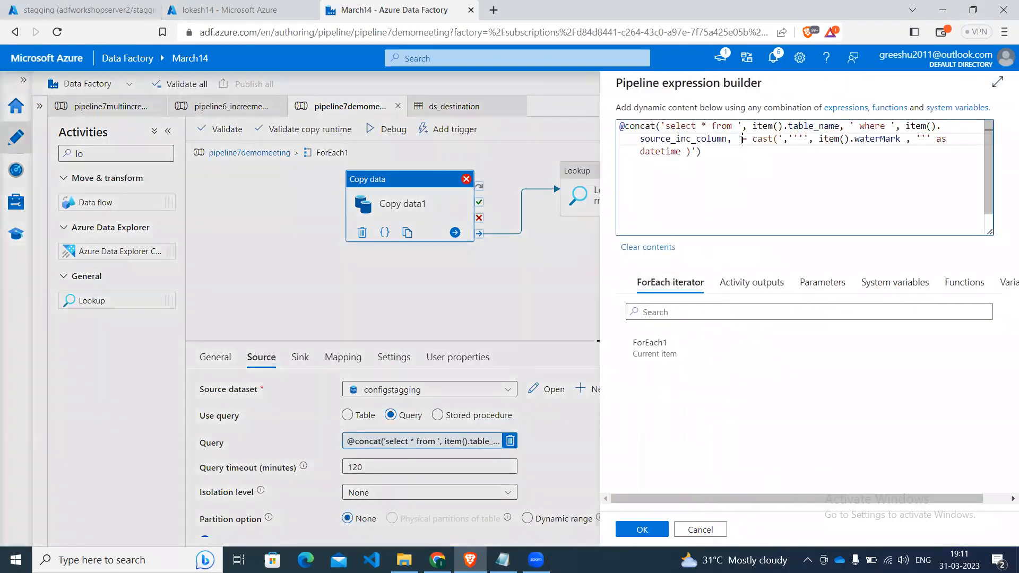
text(>)
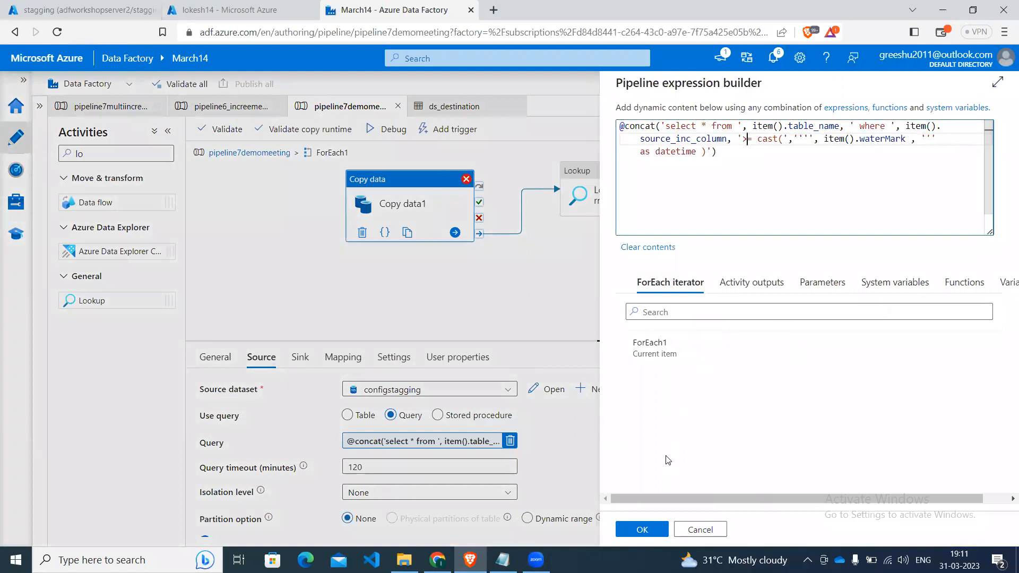
click(643, 529)
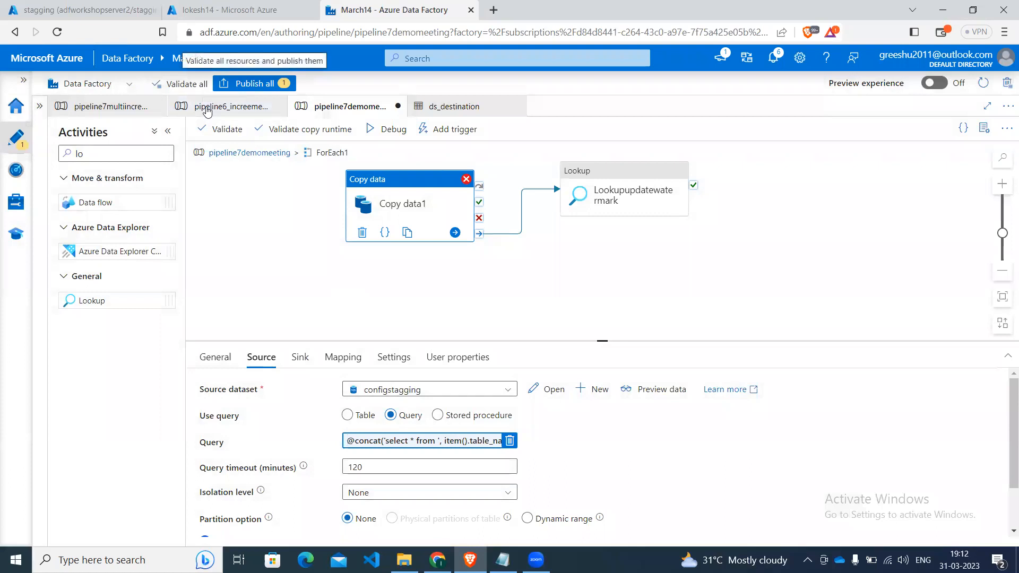
Publish the pending pipeline7demomeeting change and start a debug run of the whole pipeline.
click(255, 83)
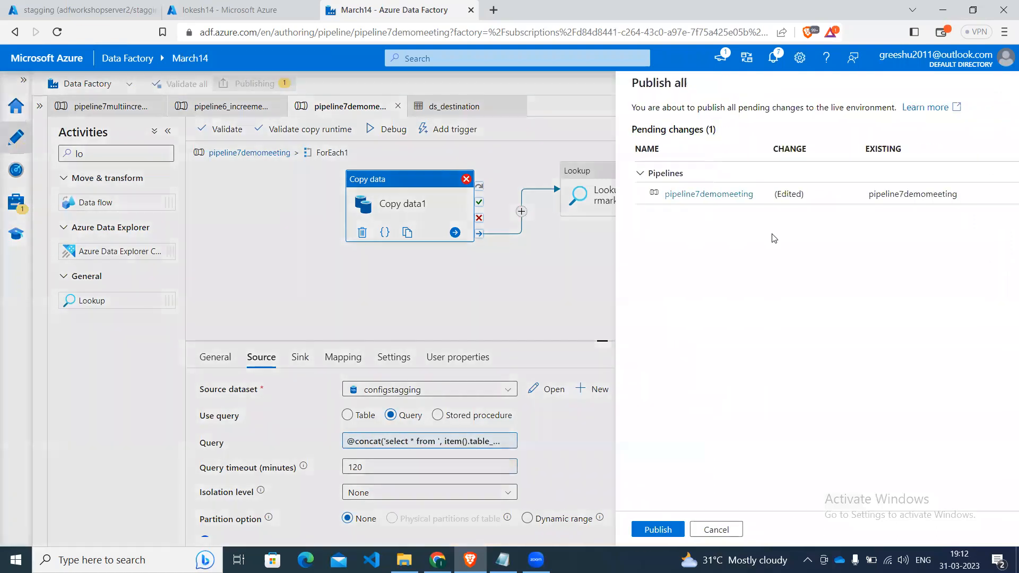
click(634, 530)
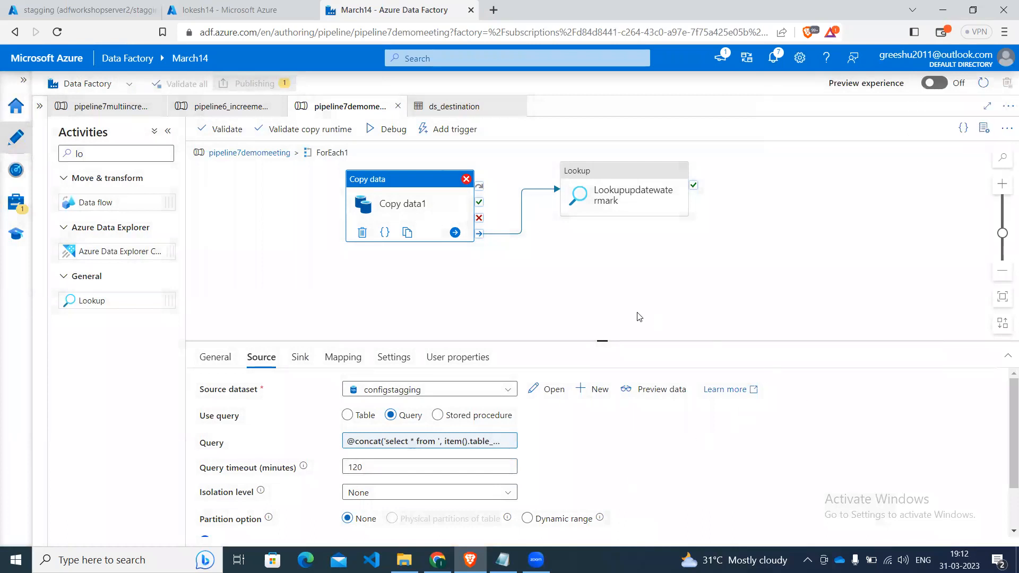
click(272, 154)
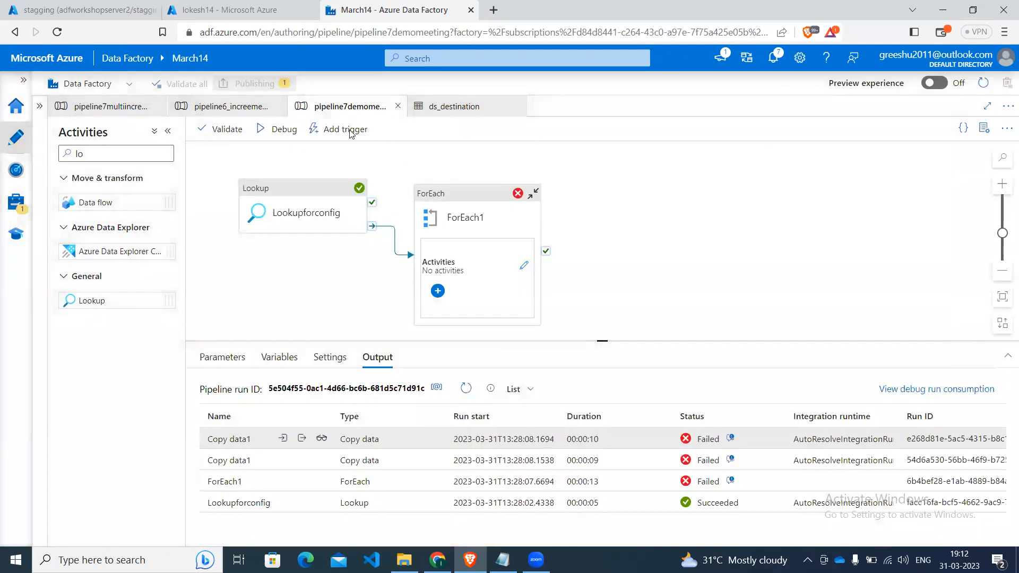
click(286, 129)
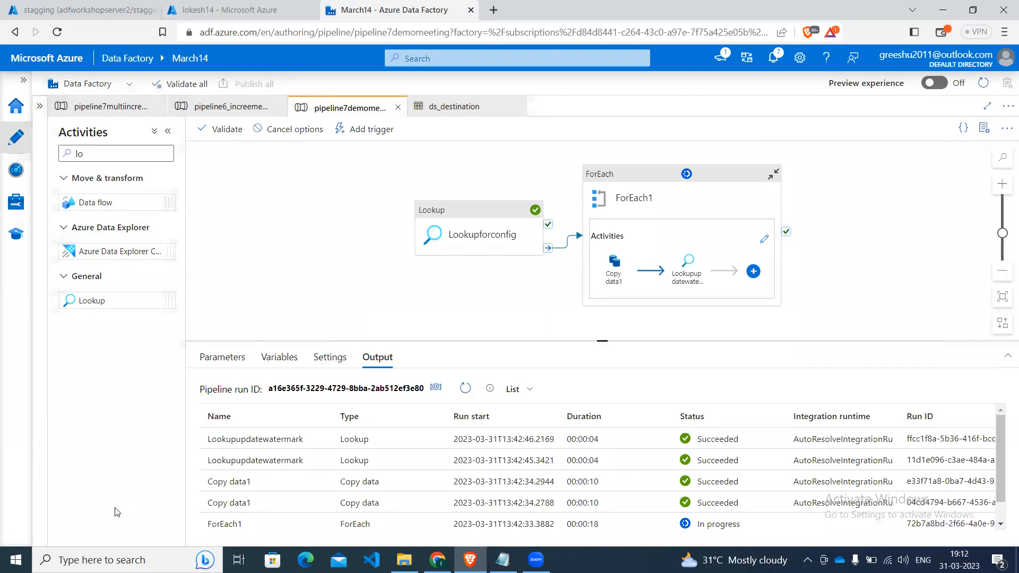
Switch to the lokesh14 storage account and open the products CSV in incrementmeeting under products/2023/03/31.
click(252, 7)
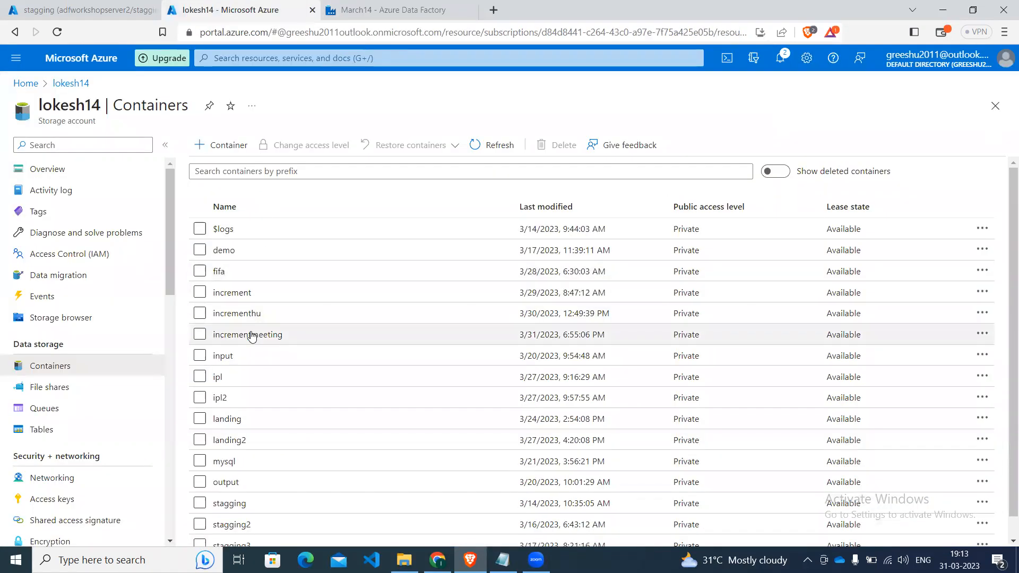
click(251, 334)
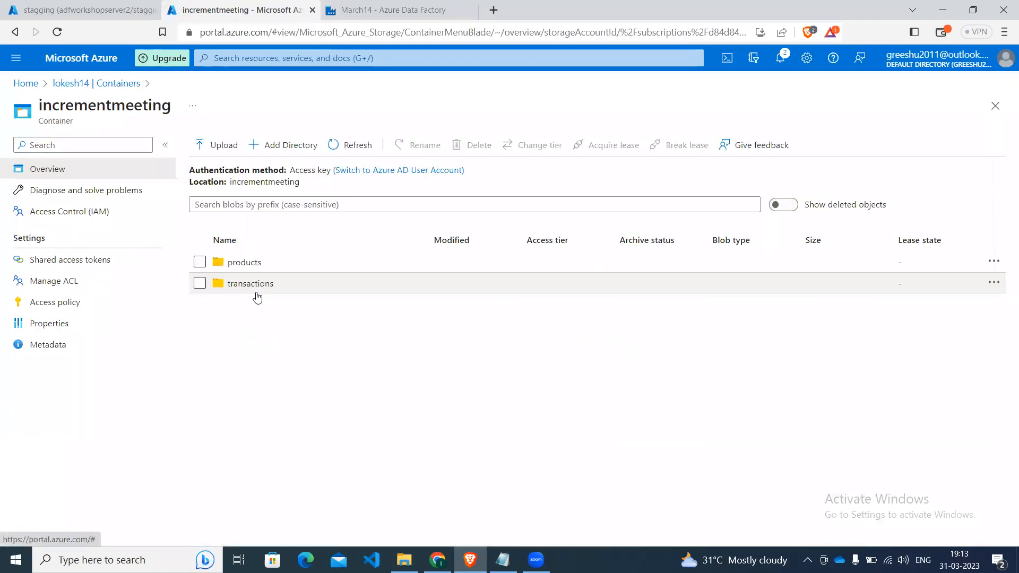
click(250, 263)
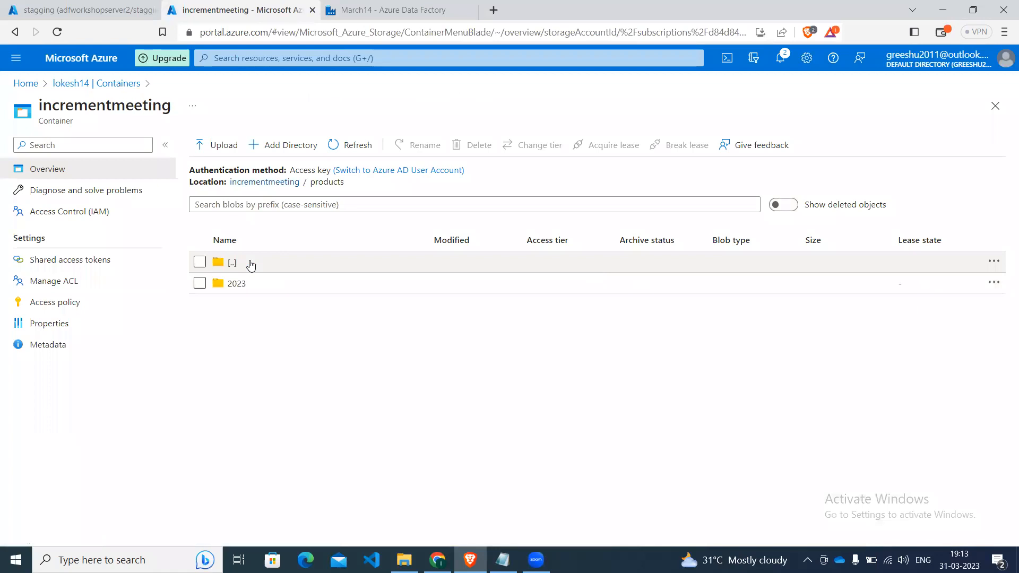
click(237, 283)
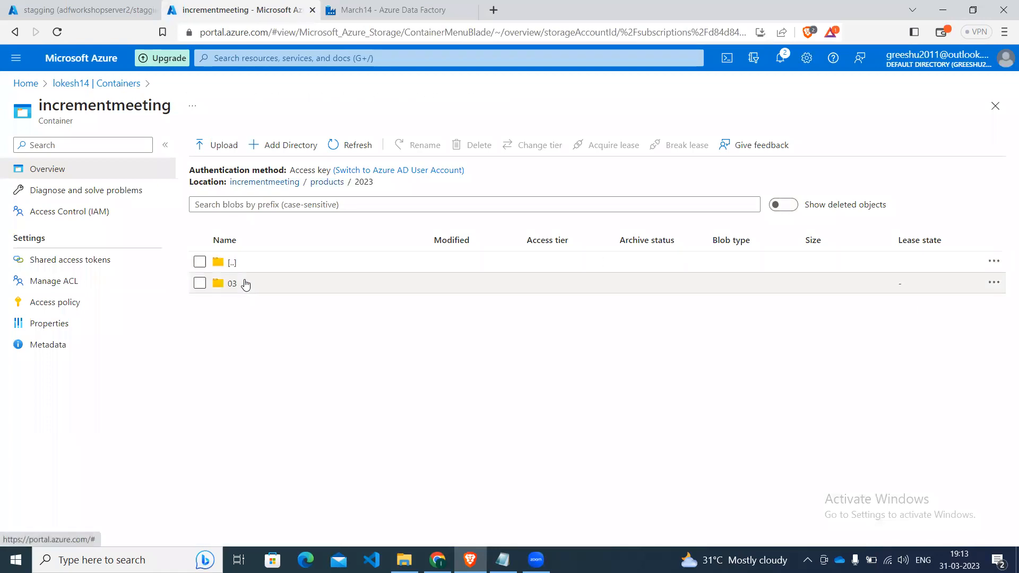
click(245, 284)
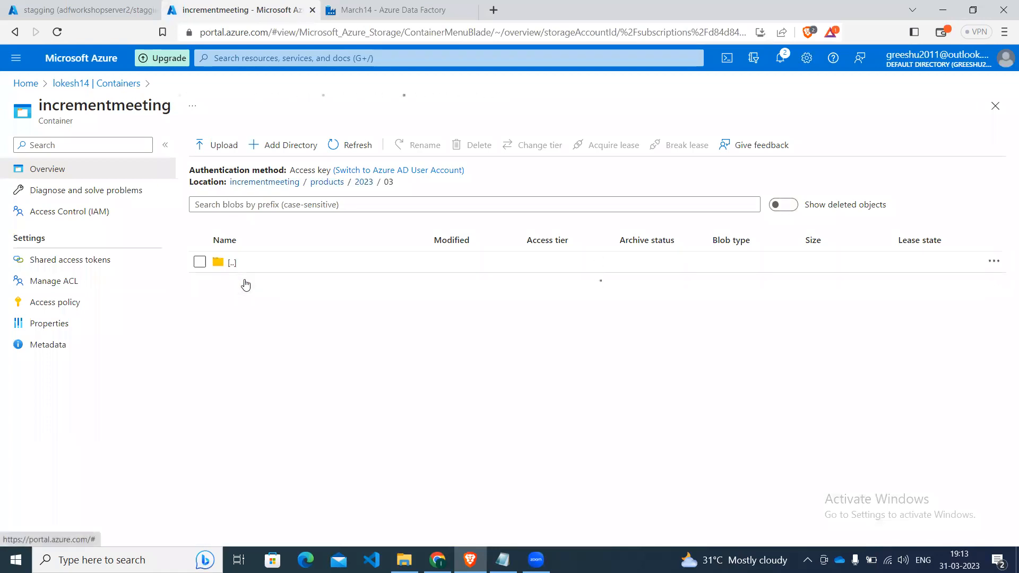
click(247, 284)
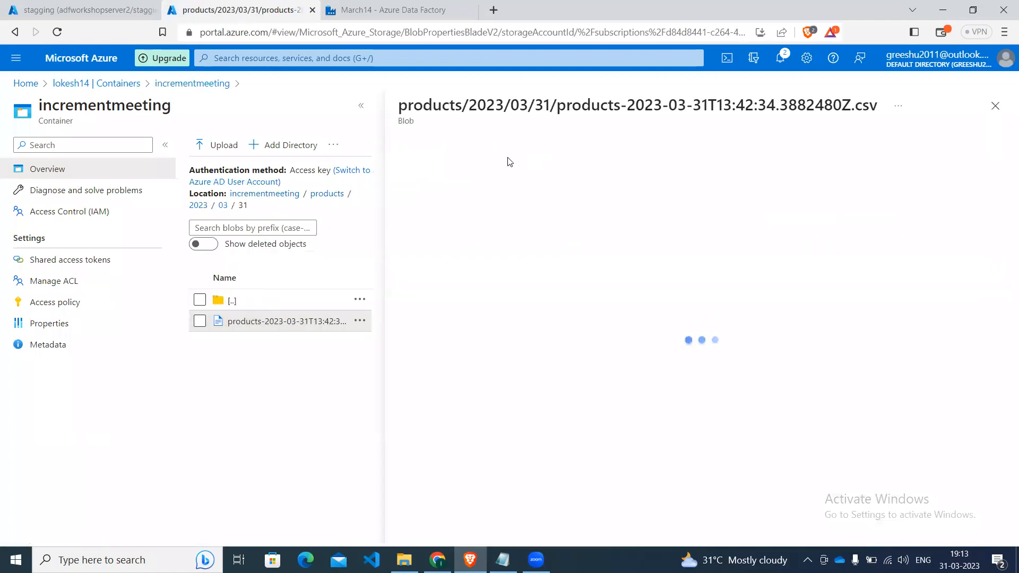
Examine the exported product rows in the products CSV's contents and close the file.
click(514, 180)
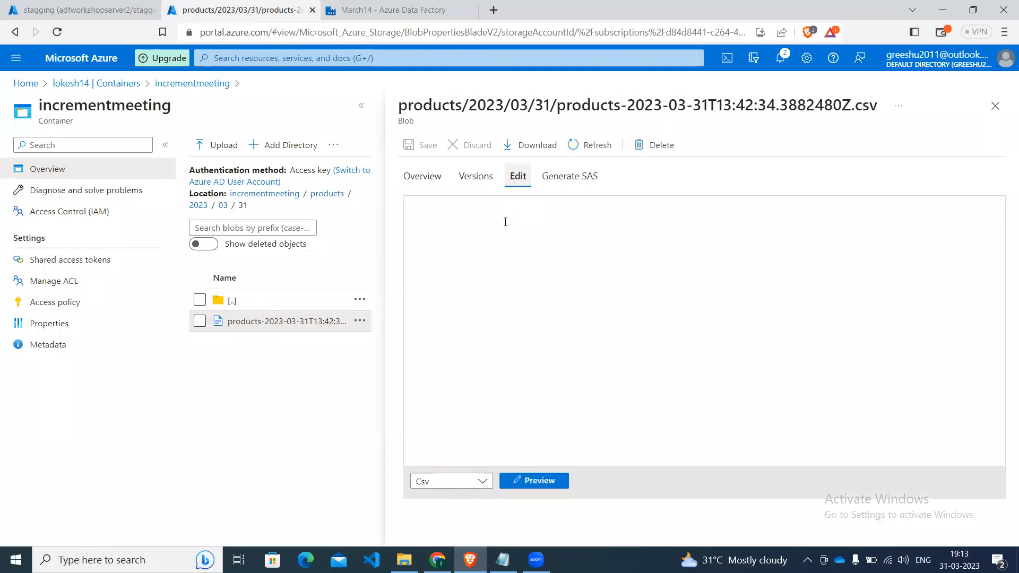
click(504, 252)
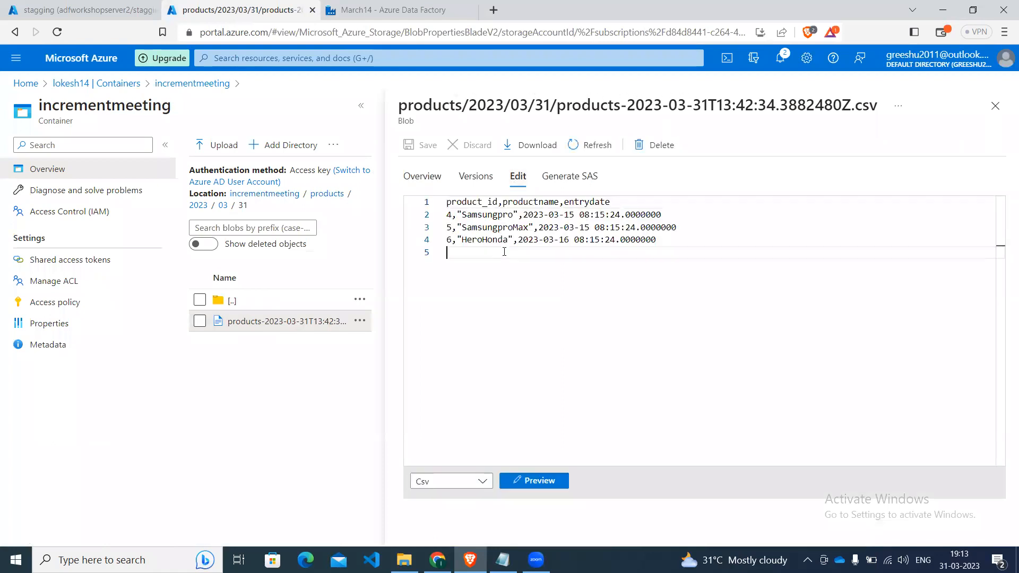
key(Up)
key(Up)
key(Up)
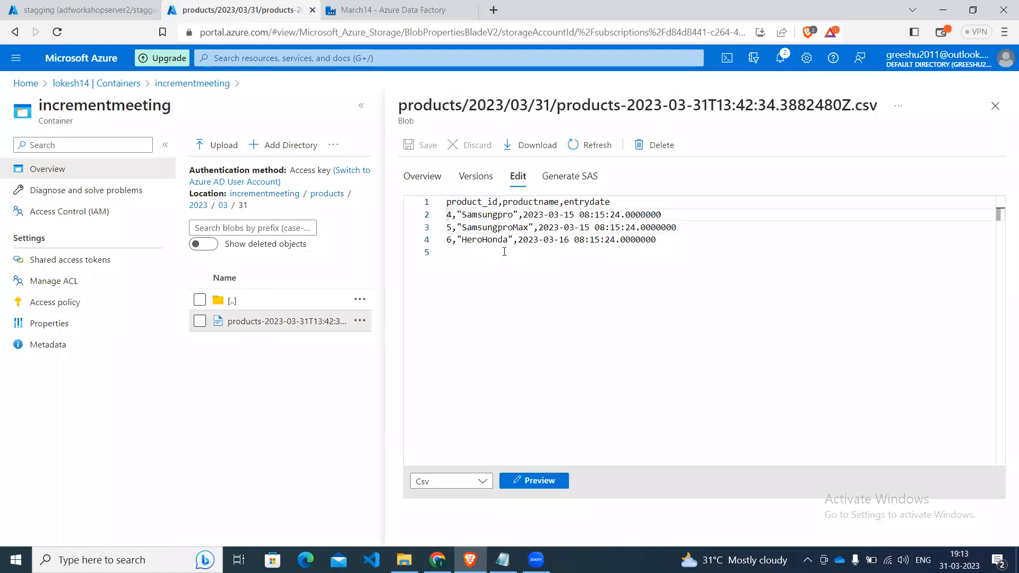
key(Right)
key(Right)
key(Right)
key(Right)
key(Right)
key(Right)
key(Right)
key(Right)
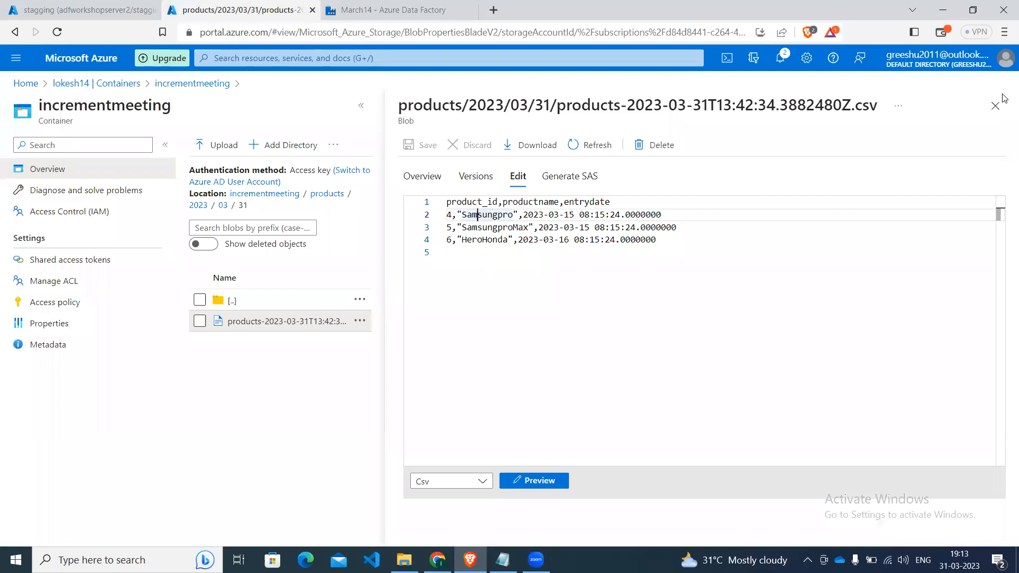
click(1000, 112)
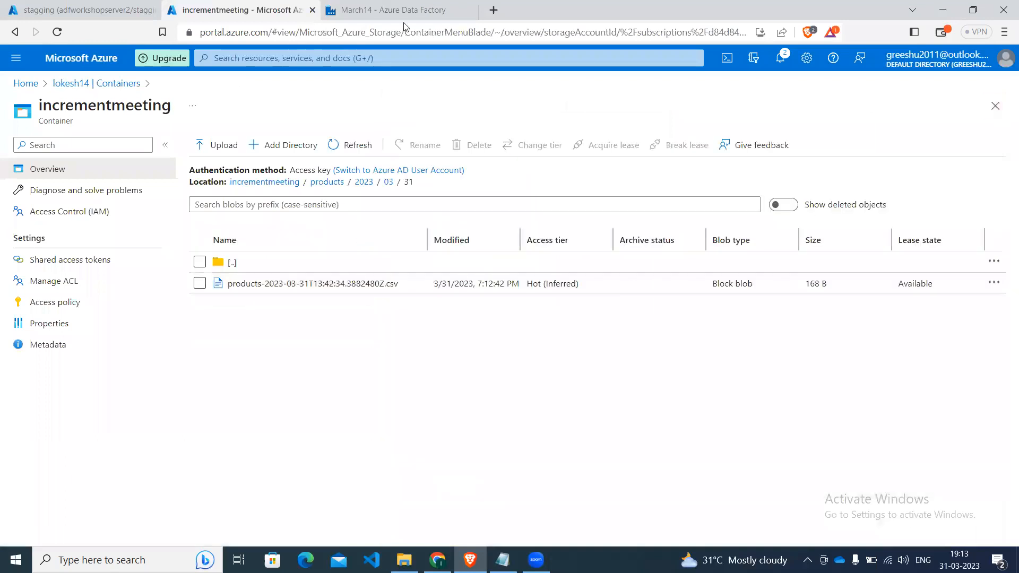
Switch to the stagging database query editor and add the statement select * from dbo.config; below the products inserts.
click(106, 9)
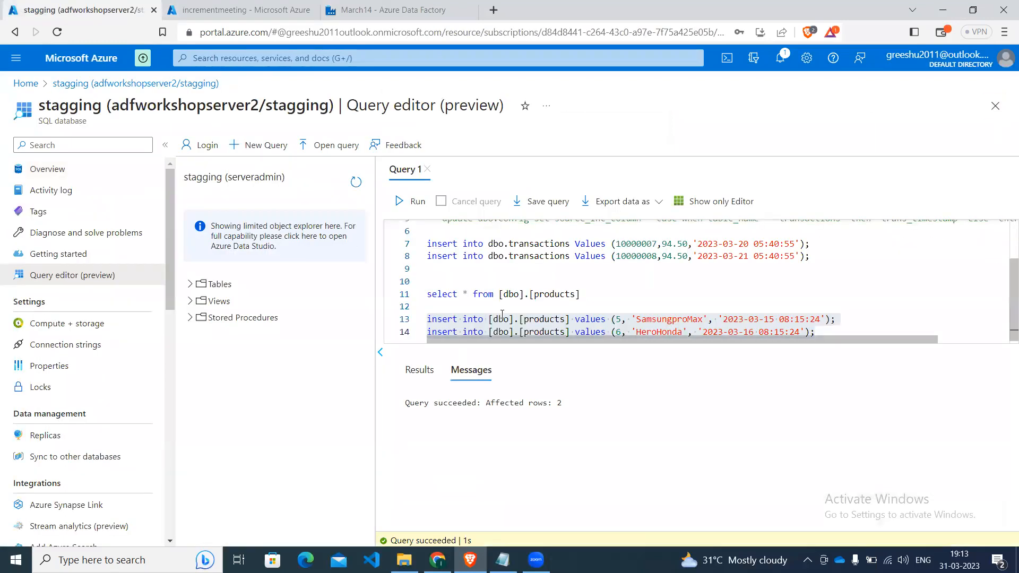
click(543, 312)
key(ctrl+End)
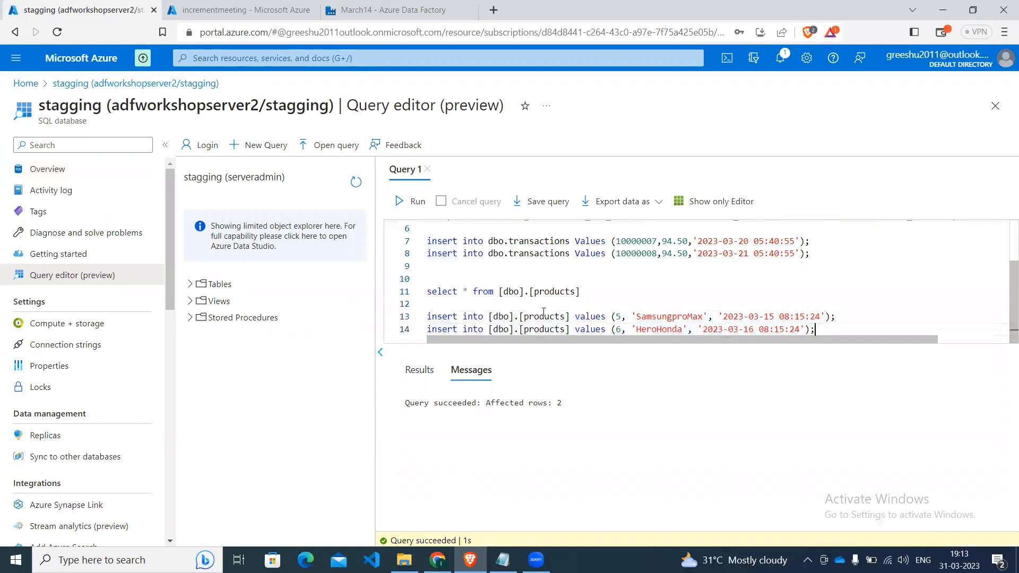
key(Return)
key(Return)
key(Return)
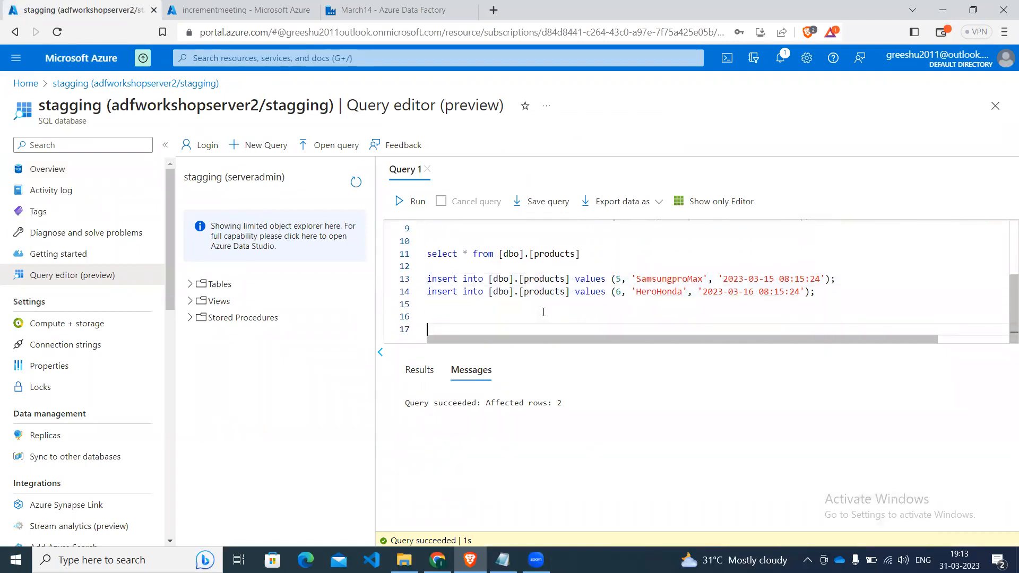
text(select * from db)
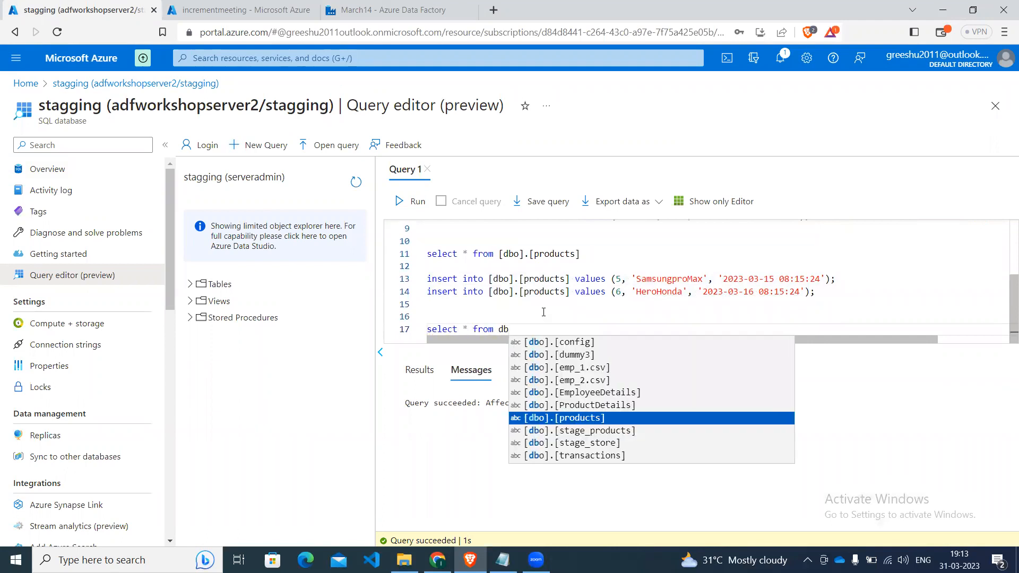
text(o.co)
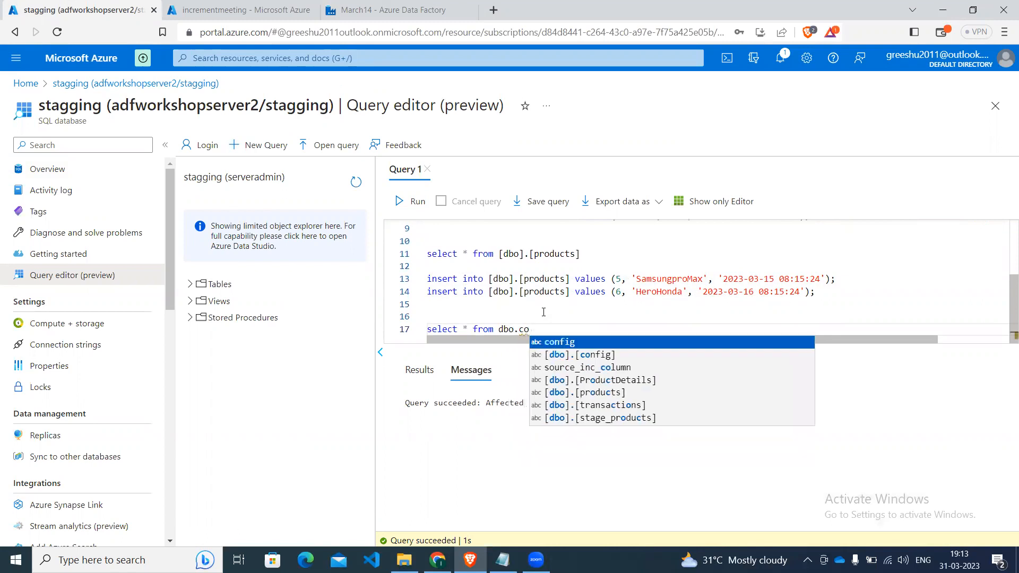
key(Return)
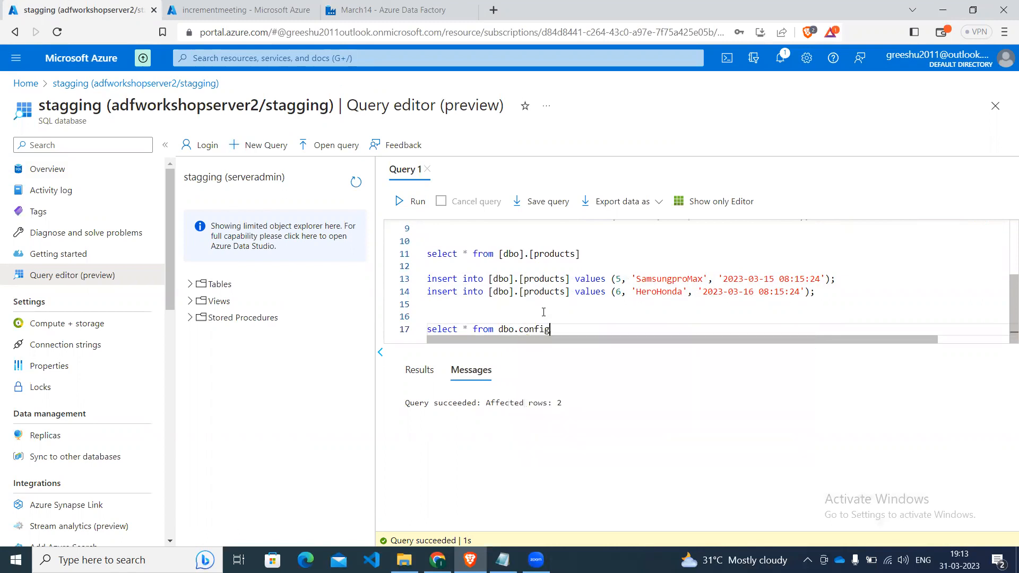
text(;)
Run only the dbo.config select statement to check the watermark values.
key(shift+Left)
key(shift+Left)
key(shift+Left)
key(shift+Left)
key(shift+Left)
key(shift+Left)
key(shift+Left)
key(shift+Left)
key(shift+Left)
key(shift+Left)
key(shift+Left)
key(shift+Left)
key(shift+Left)
key(shift+Left)
key(shift+Left)
key(shift+Left)
key(shift+Left)
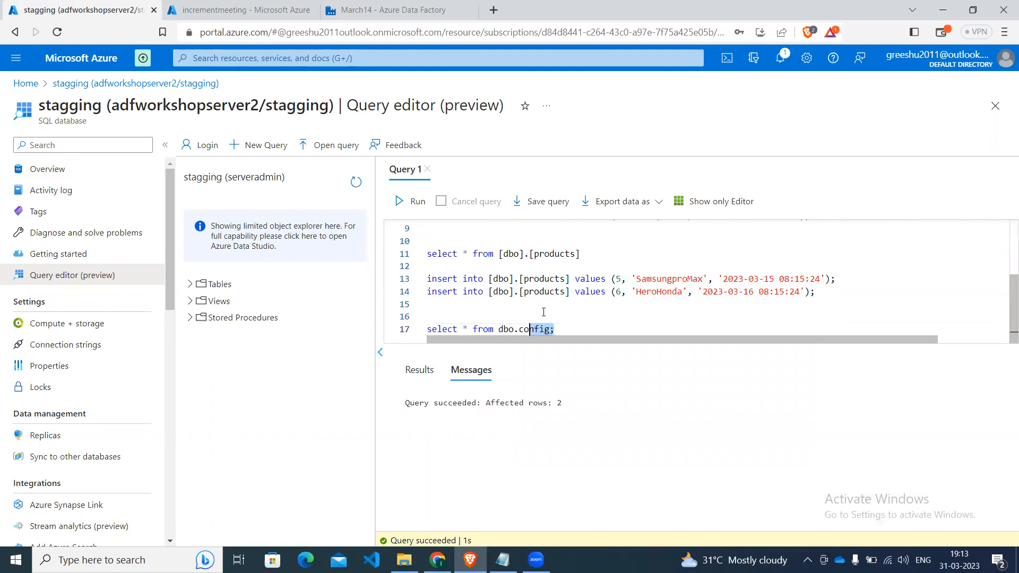
key(shift+Left)
key(shift+Left)
key(shift+Left)
key(shift+Left)
key(shift+Left)
key(shift+Left)
key(shift+Left)
key(shift+Left)
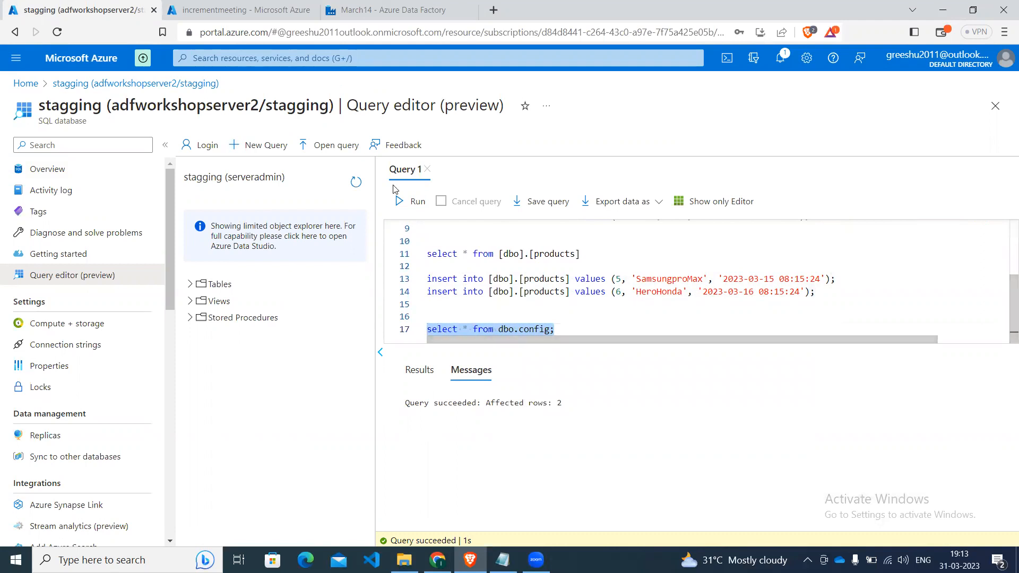
click(397, 203)
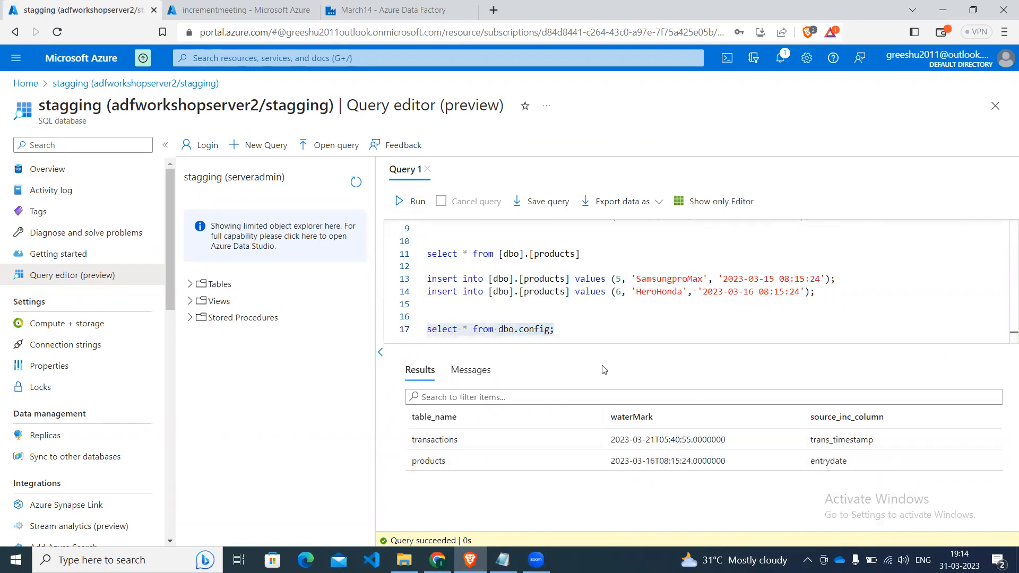
click(592, 331)
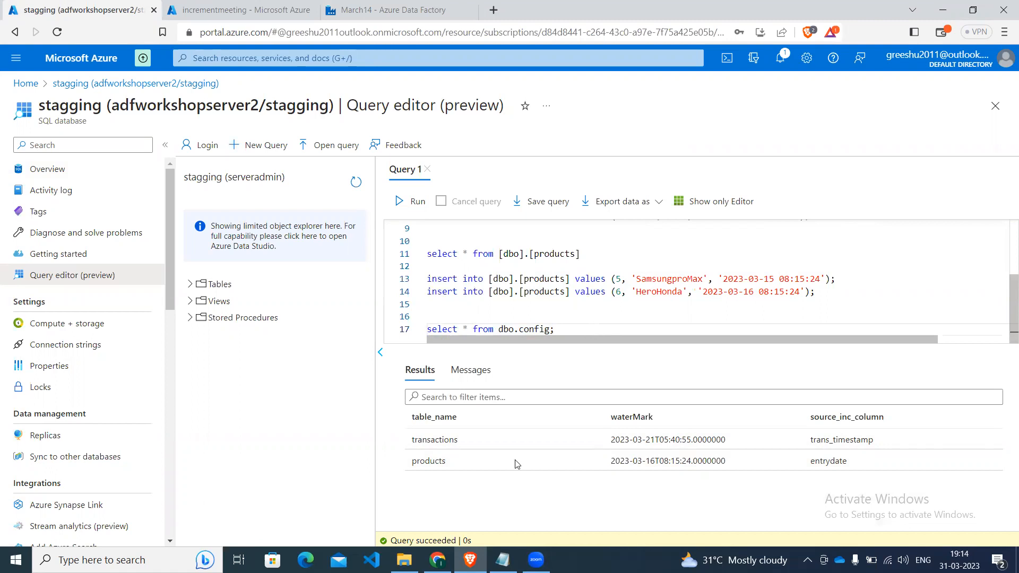
Switch to the incrermentScript file in Notepad and examine the create table config statement's columns.
click(502, 560)
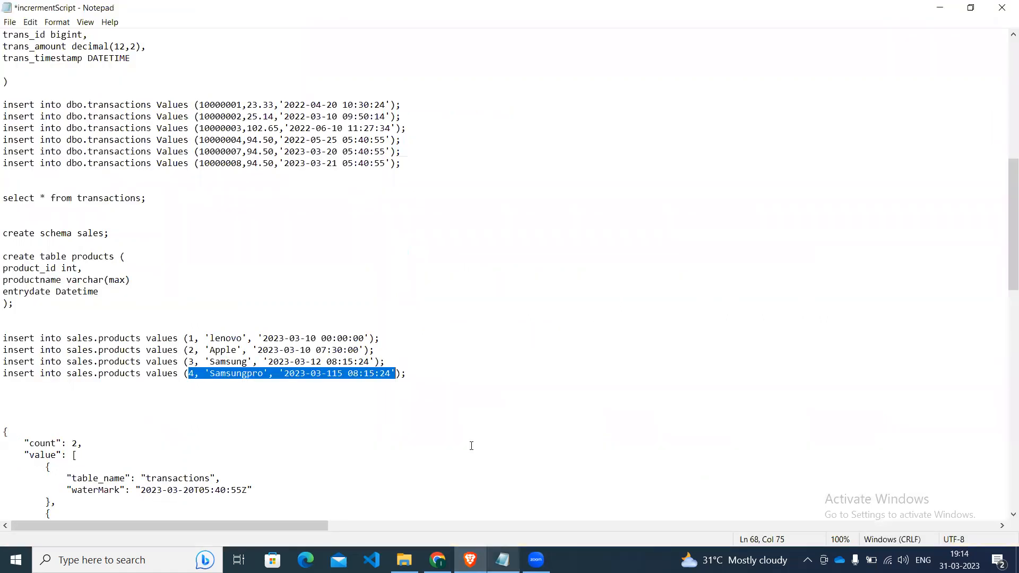
click(376, 250)
key(Up)
key(Up)
key(Up)
key(Up)
key(Up)
key(Up)
key(Up)
key(Up)
key(Up)
key(Up)
key(Up)
key(Up)
key(Up)
key(Up)
key(Up)
key(Up)
key(Up)
key(Up)
key(Up)
key(Up)
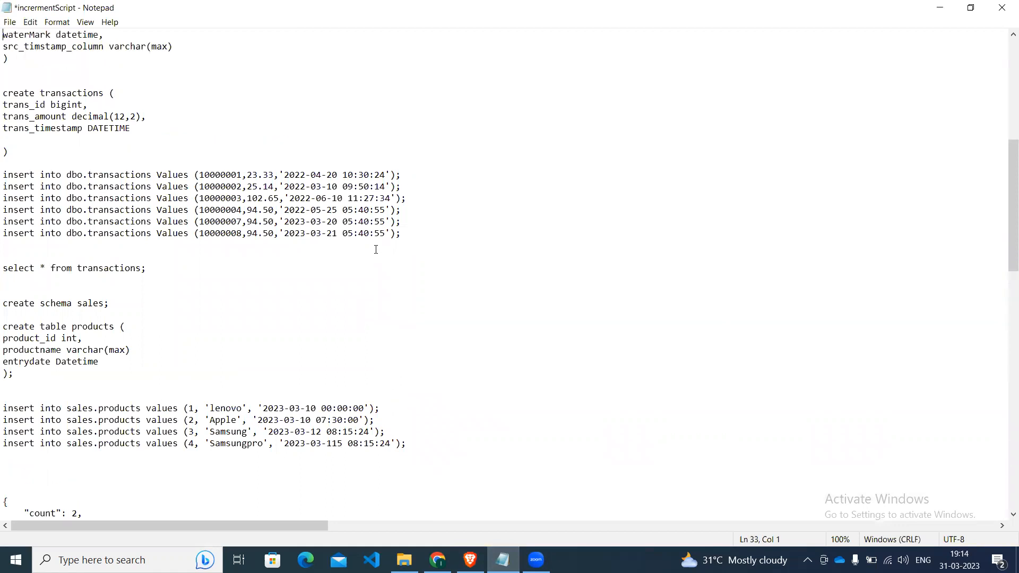
key(Up)
key(Up)
key(Up)
key(Up)
key(Up)
key(Up)
key(Up)
key(Up)
key(Up)
key(Up)
key(Up)
key(Up)
key(Up)
key(Up)
key(Up)
key(Up)
key(Up)
click(79, 238)
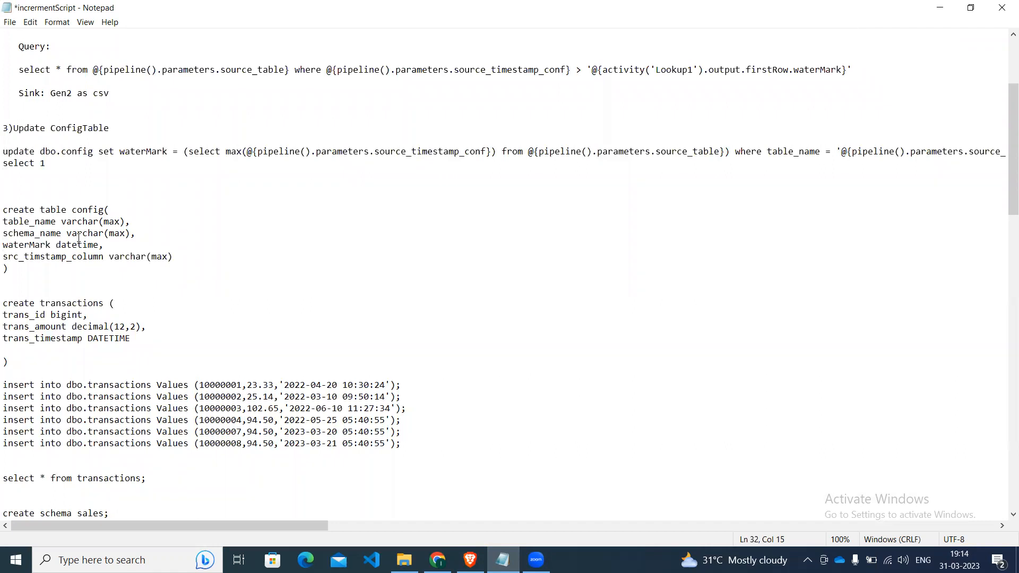
Return to the browser and bring up the pipeline7demomeeting debug run in Azure Data Factory.
click(470, 559)
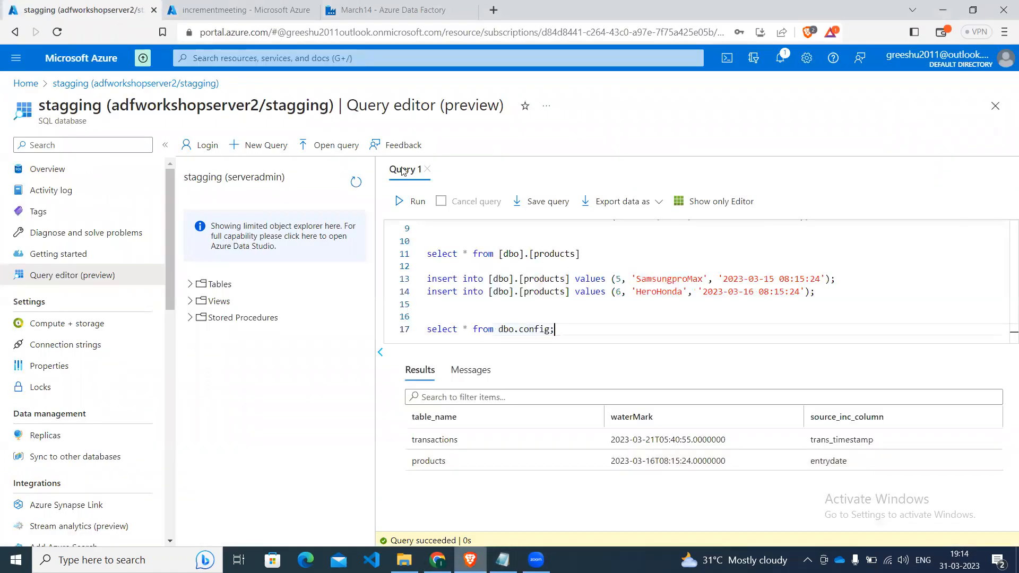
click(209, 7)
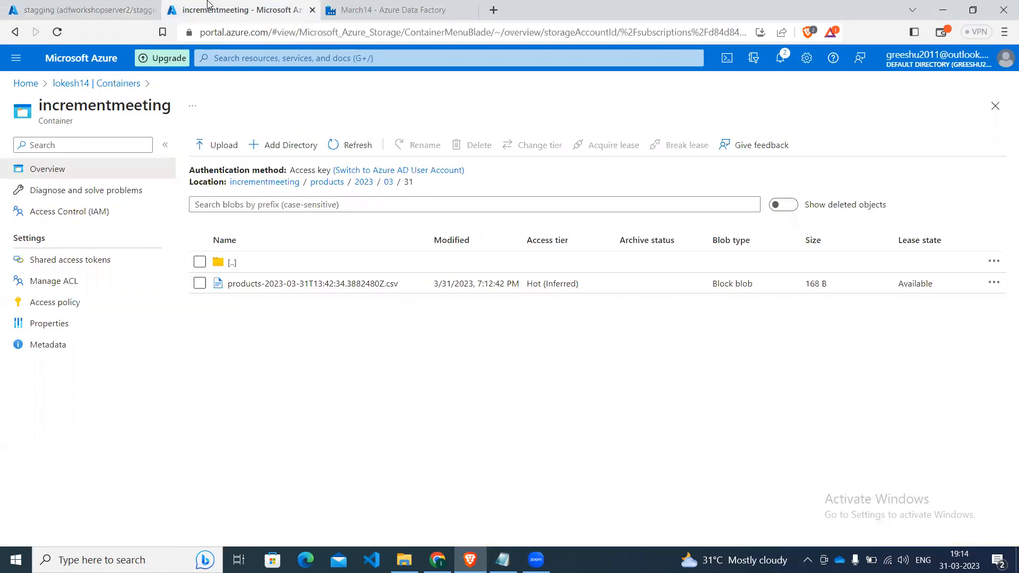
click(41, 7)
click(329, 5)
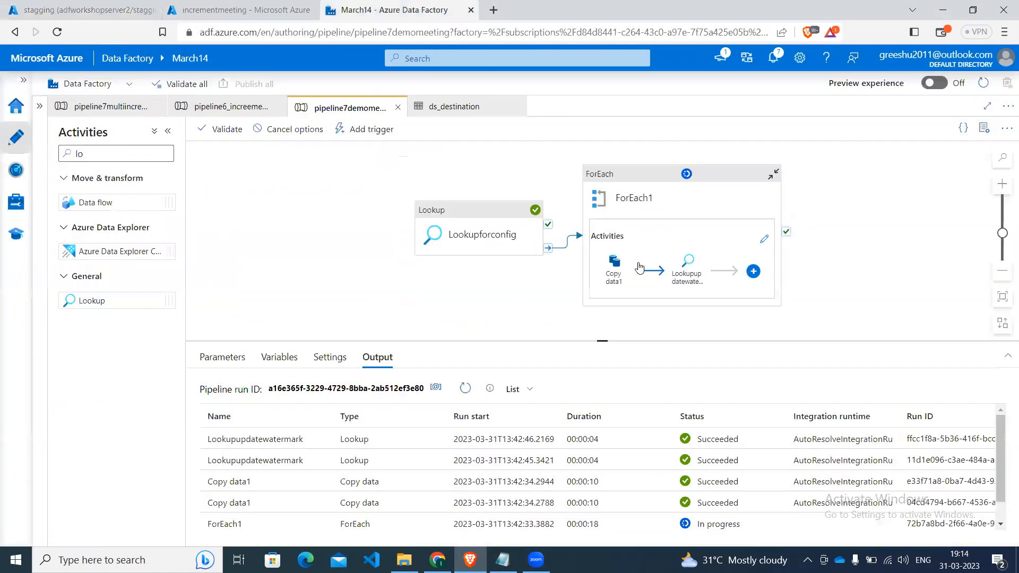
Open the activities inside ForEach1 and examine the dynamic source query expression of Copy data1.
click(611, 263)
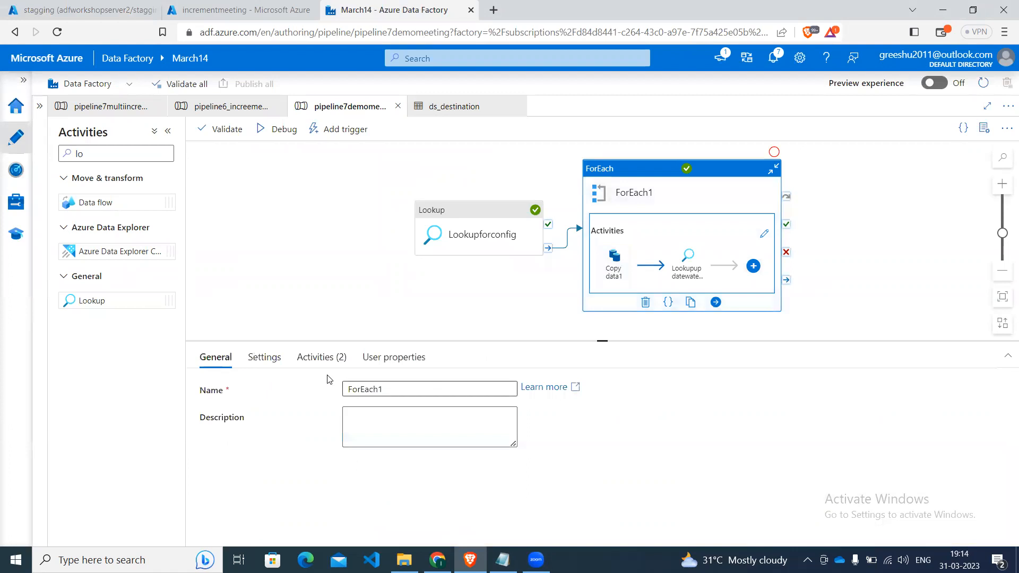
click(321, 358)
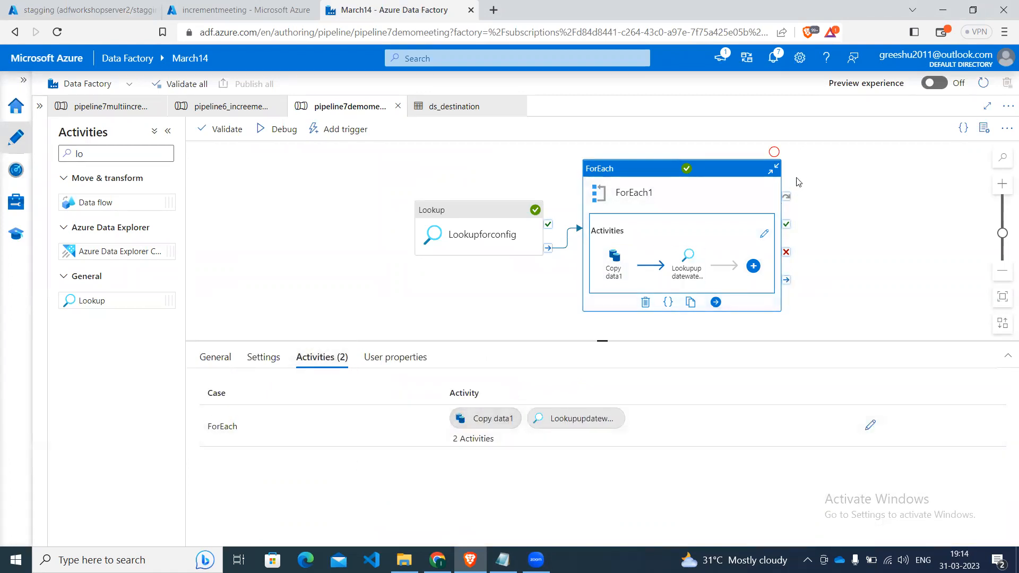
click(766, 235)
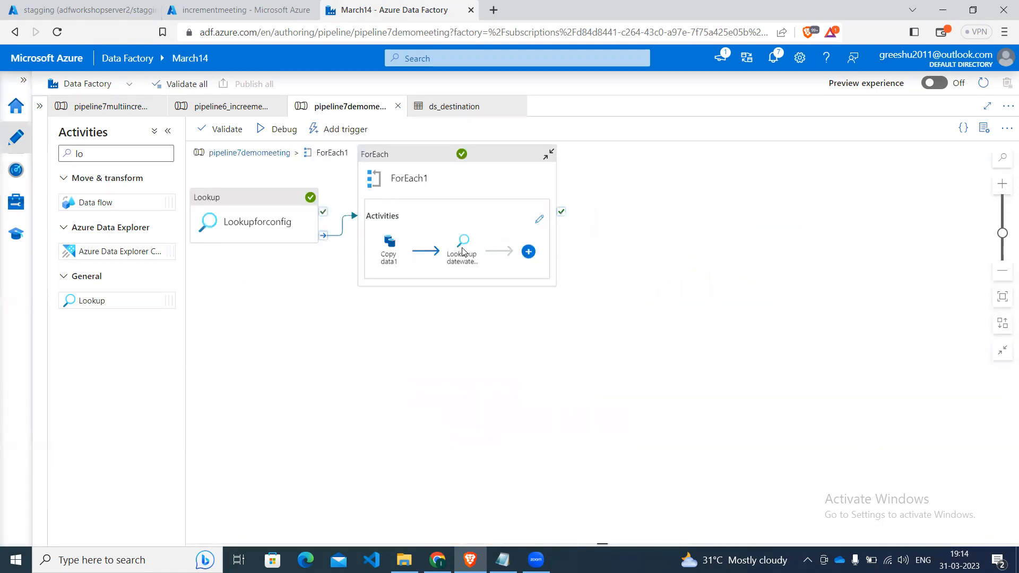
click(496, 192)
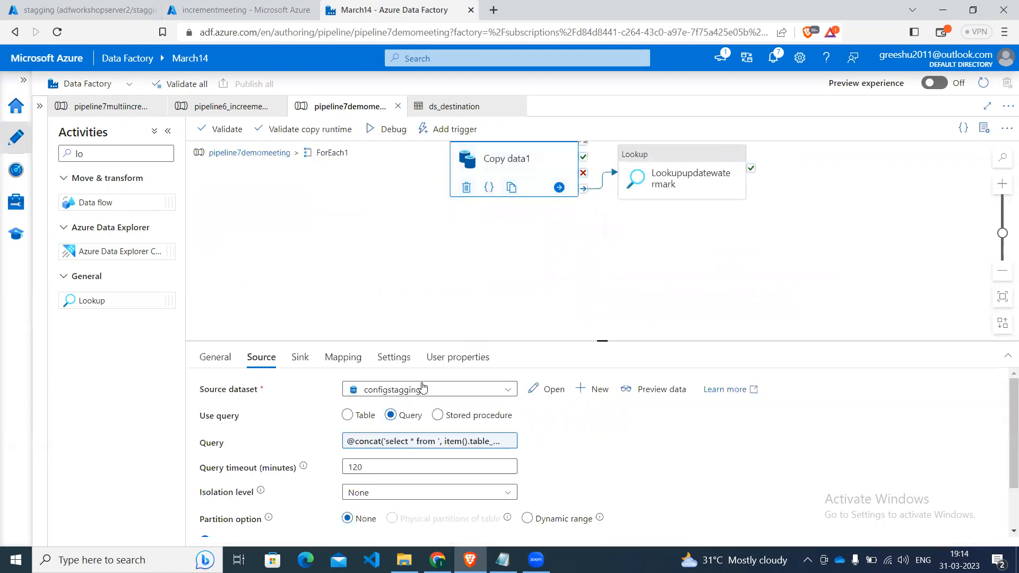
click(402, 444)
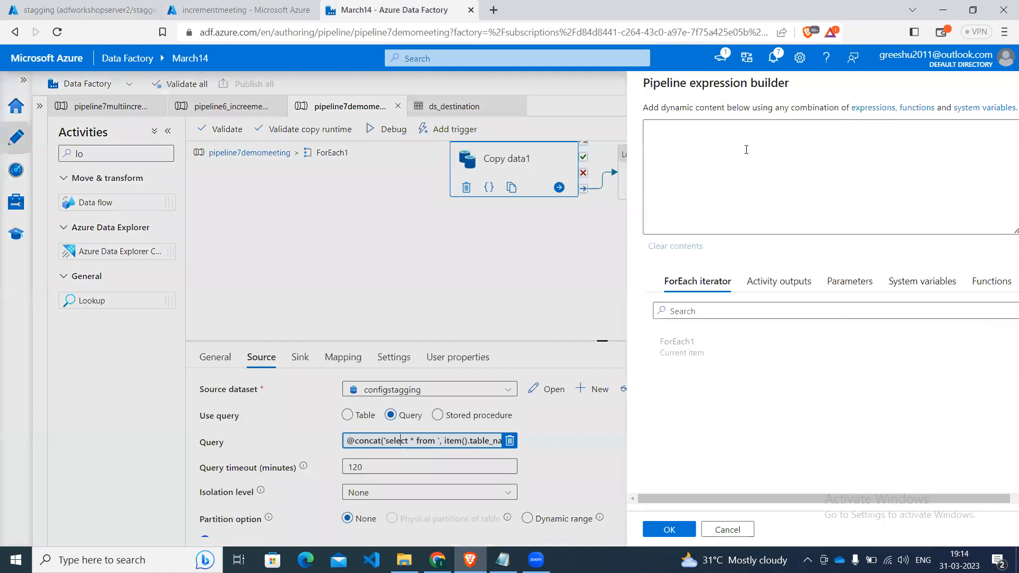
click(754, 128)
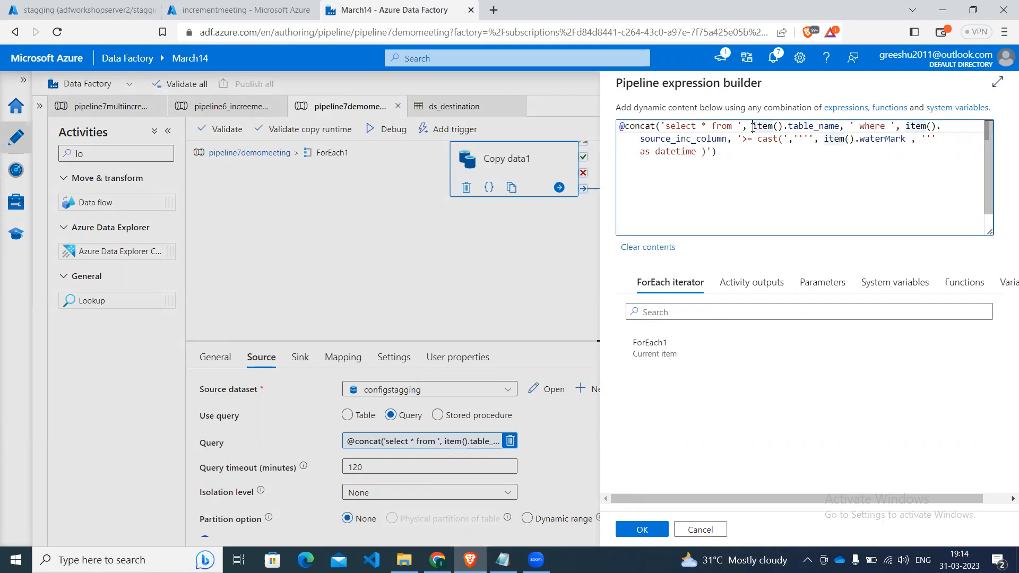
click(641, 530)
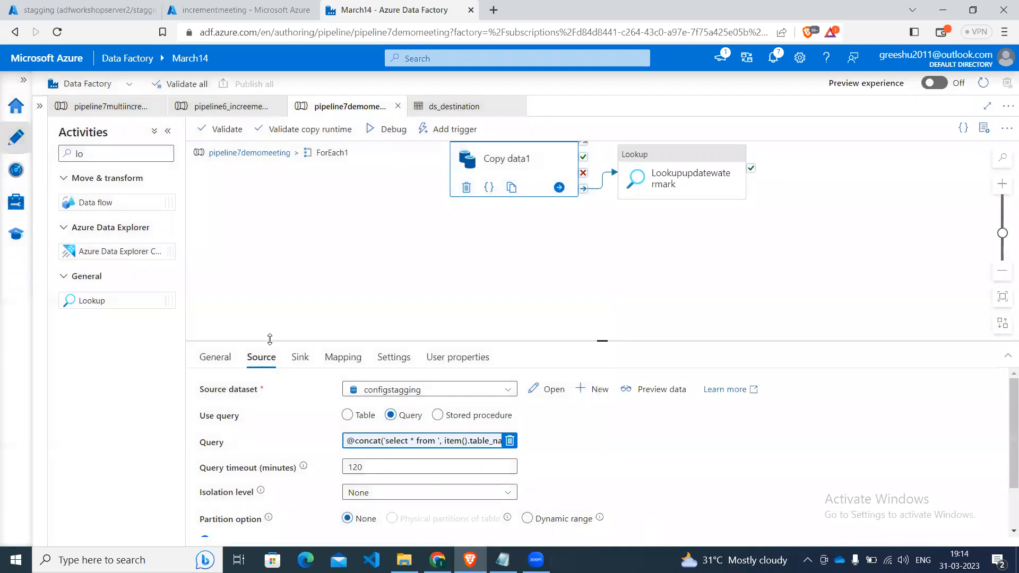
Review the foldername and filename values in Copy data1's sink settings, and return to the pipeline7demomeeting debug output.
click(301, 360)
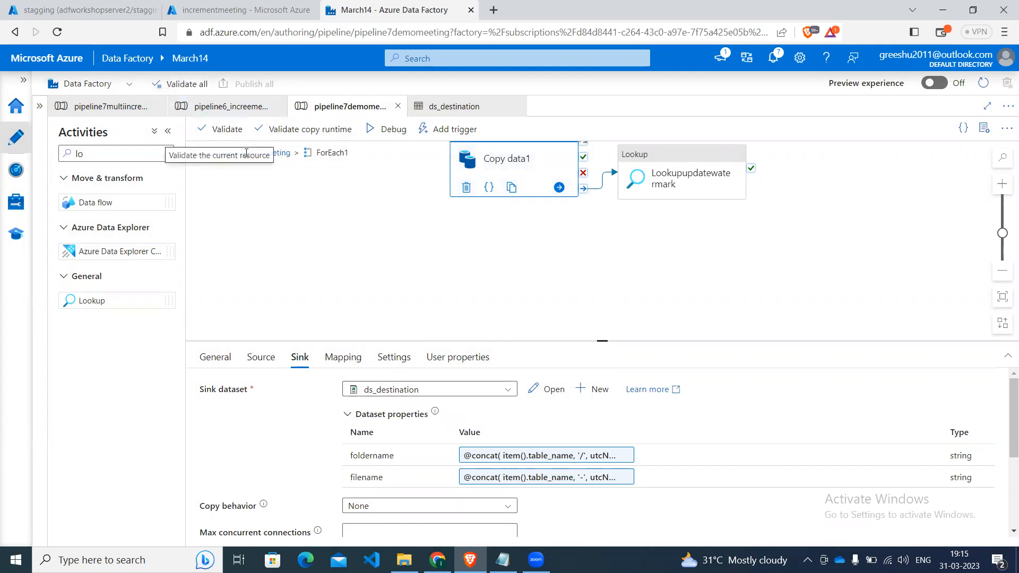
click(280, 154)
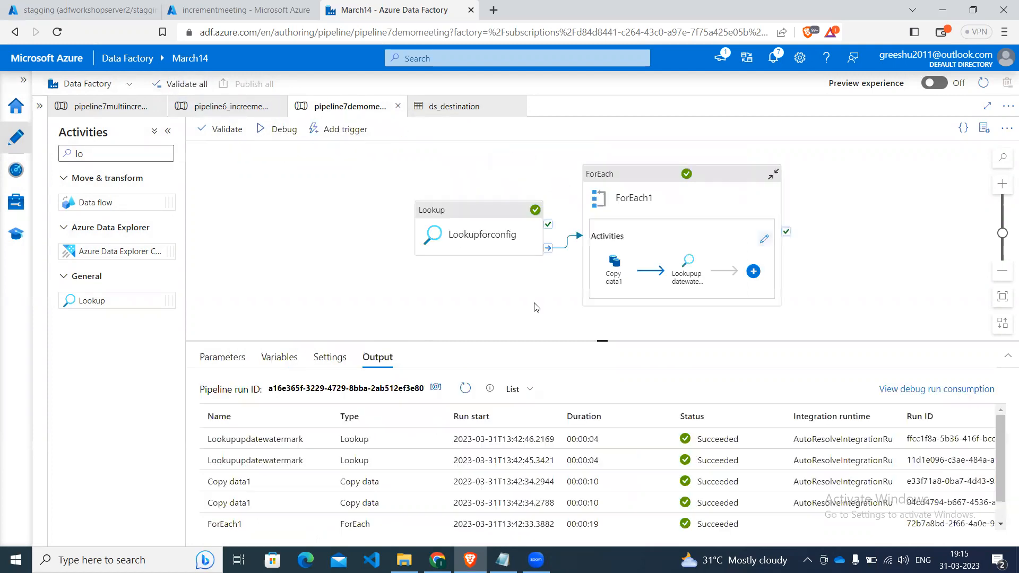
click(378, 323)
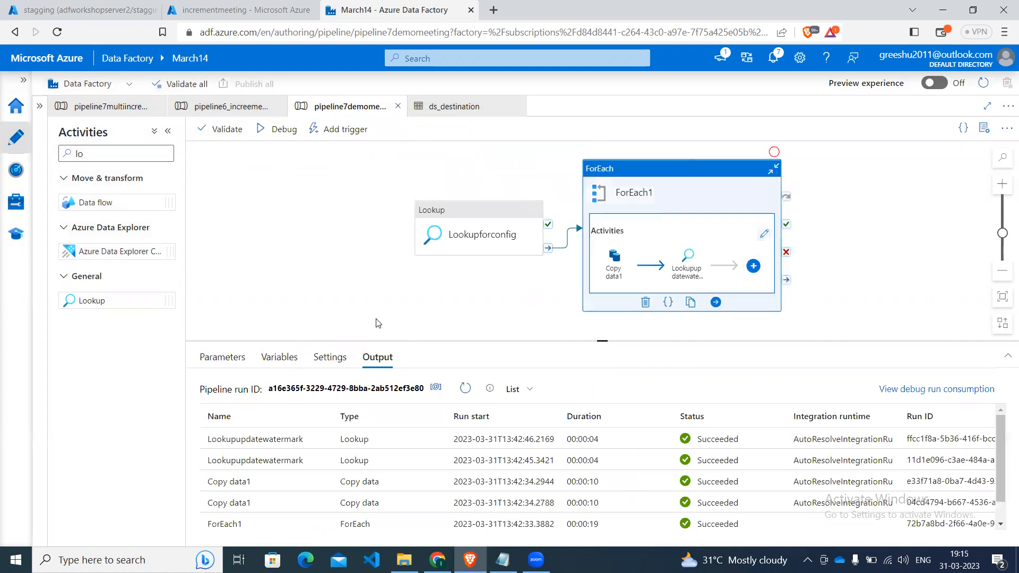